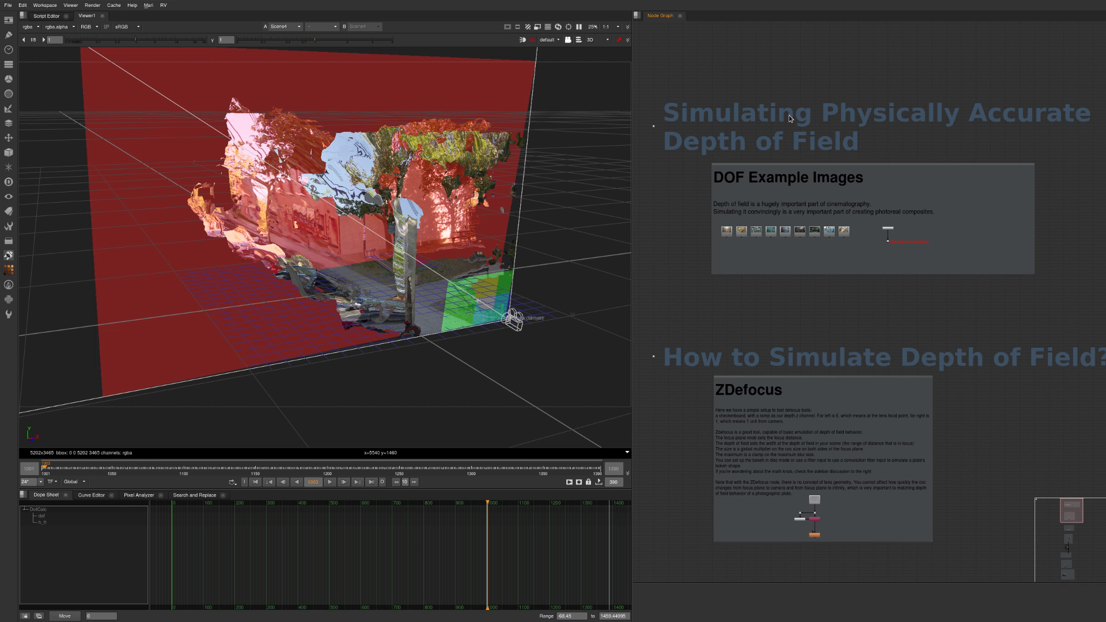
- Display the first four images of the DOF Example Images section one after another in the viewer
scroll(760, 219, up, 2)
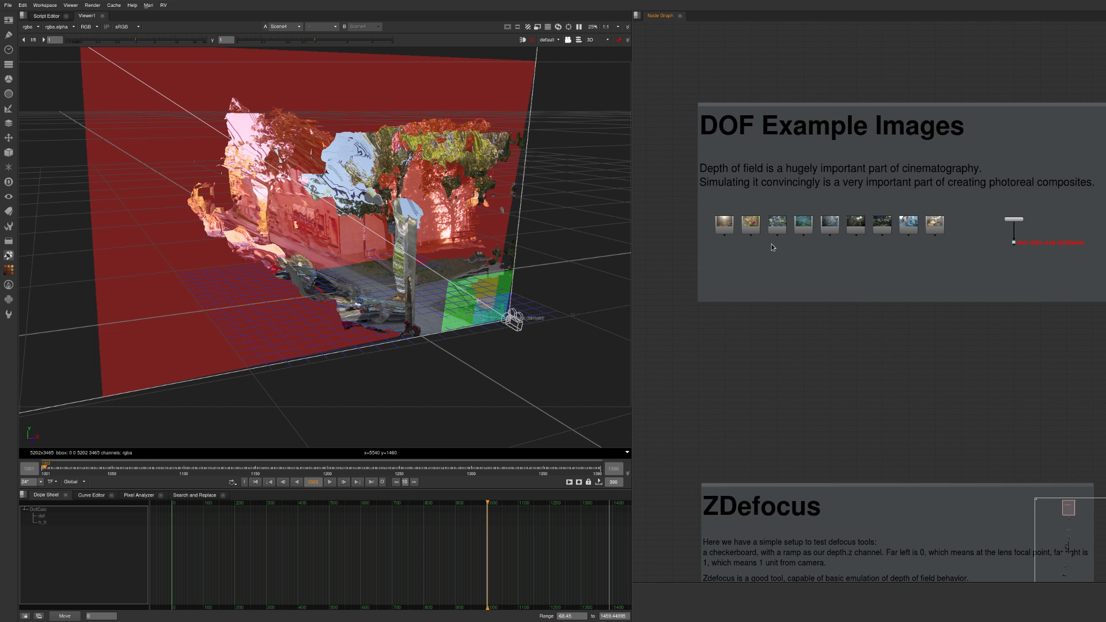
scroll(773, 247, up, 1)
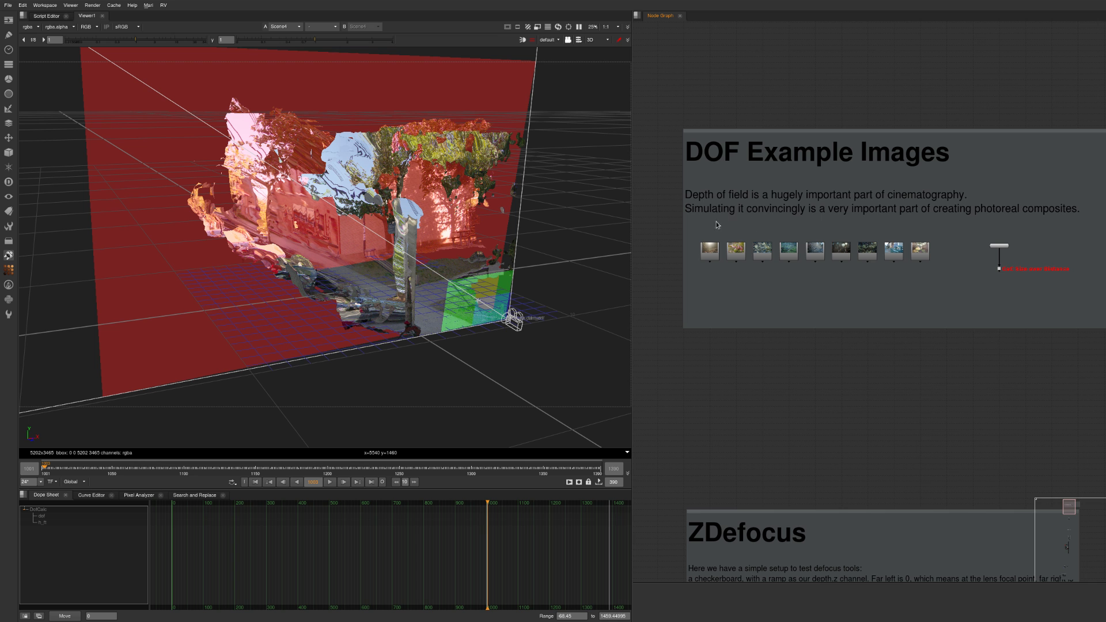
middle_drag(733, 275, 728, 324)
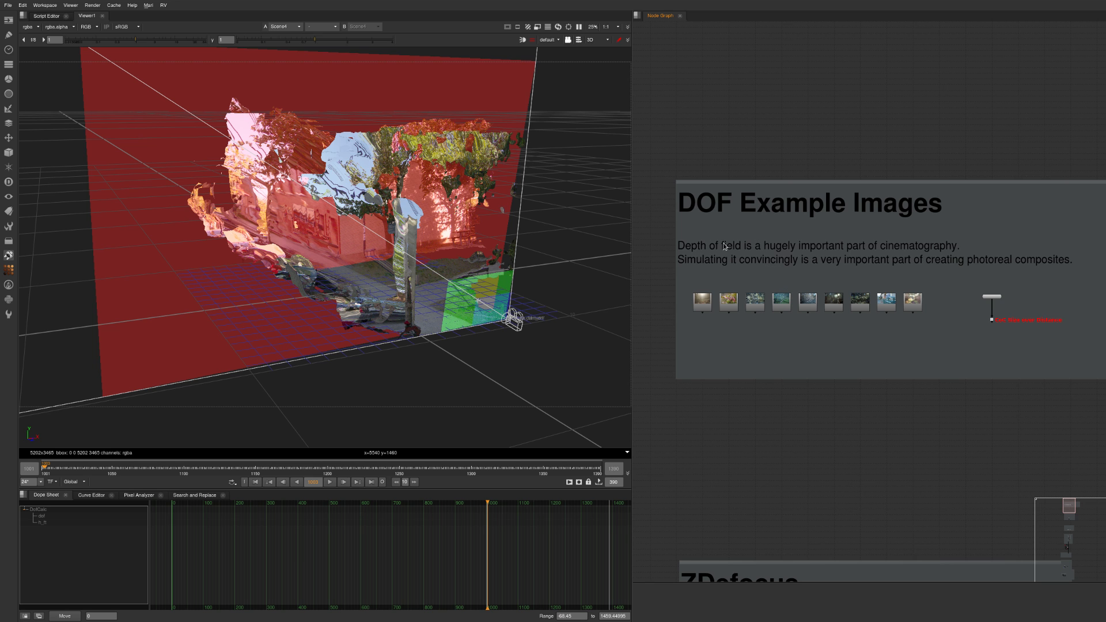
click(704, 312)
key(1)
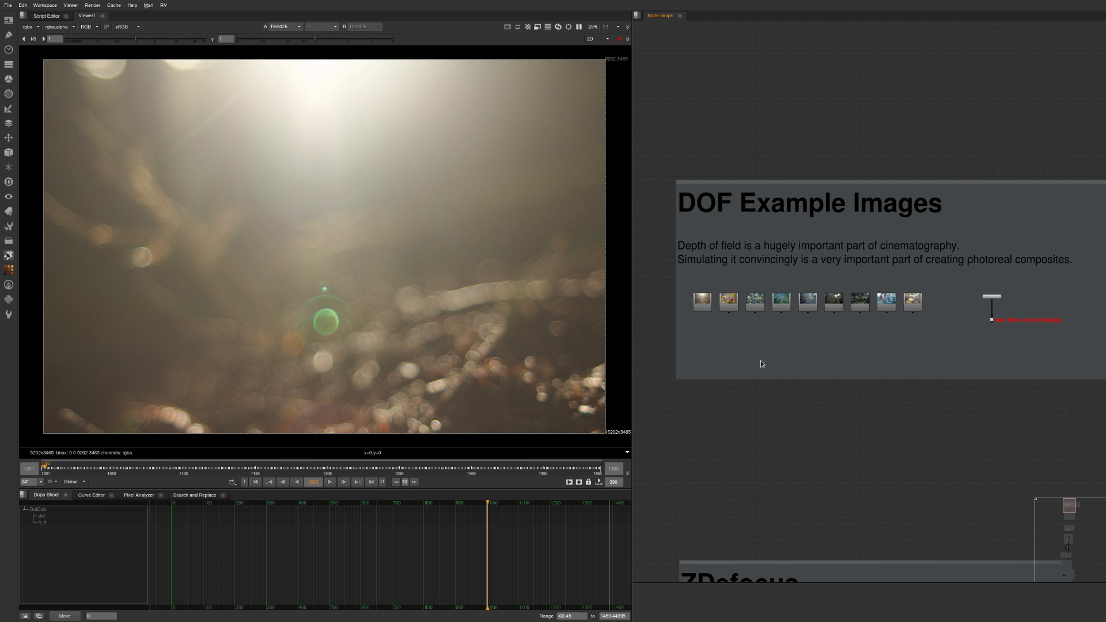
click(731, 305)
key(1)
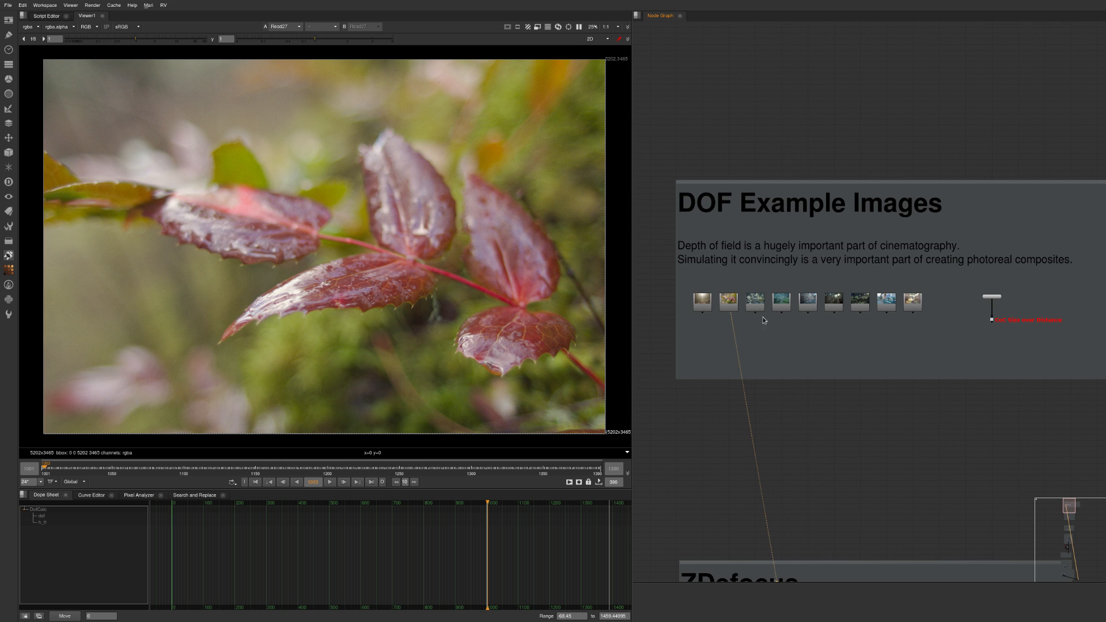
click(756, 310)
key(1)
click(787, 313)
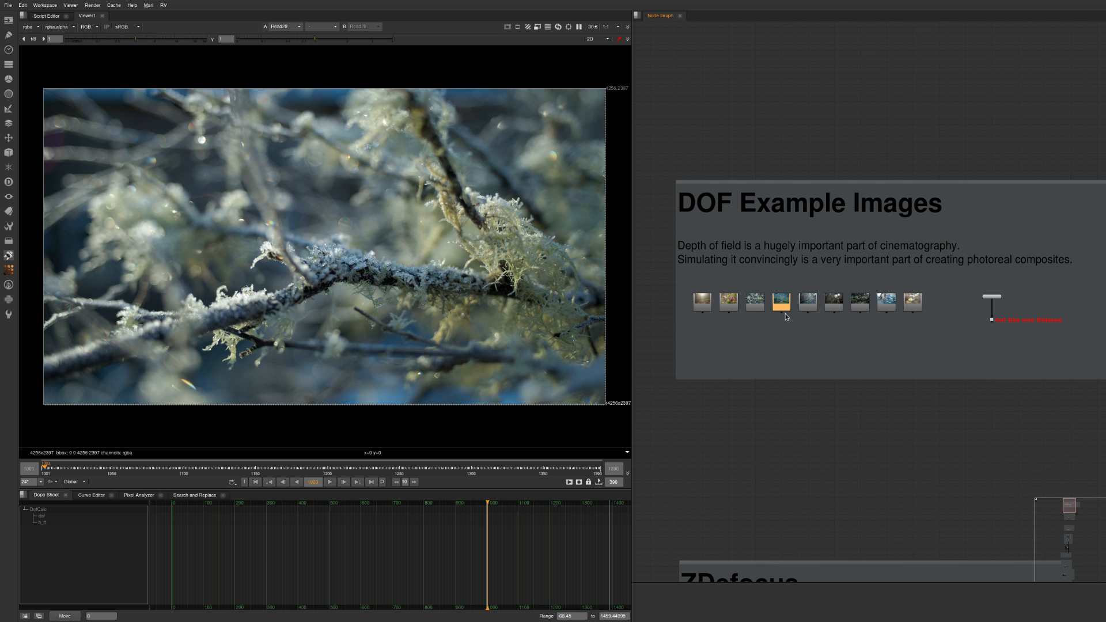
key(1)
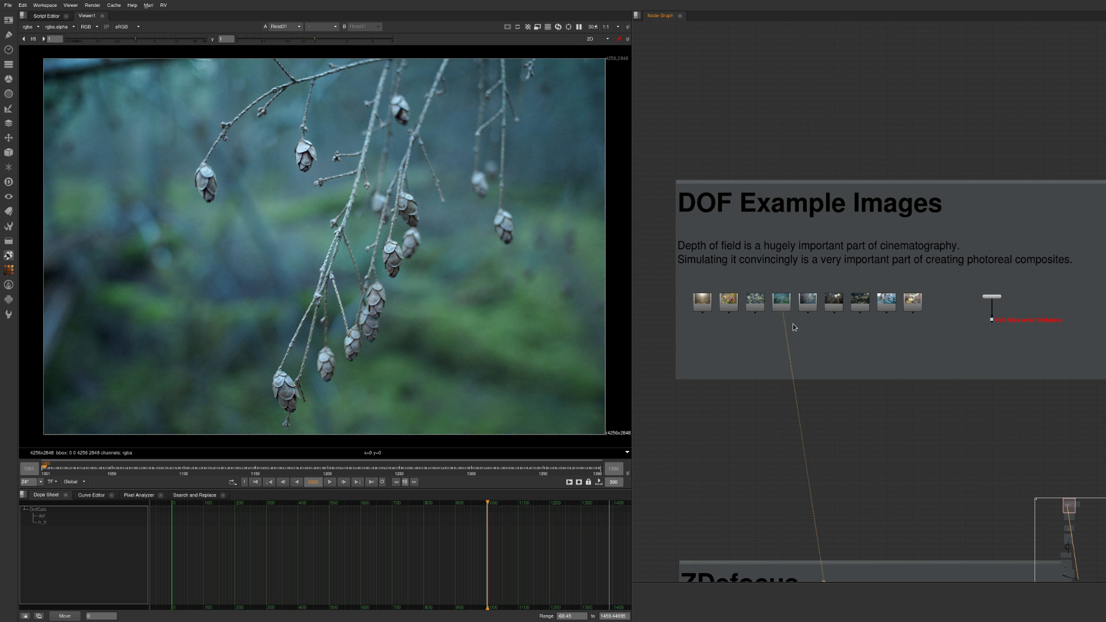
- Continue through the fifth to ninth DOF example images and inspect the blurred foliage beside the forest path in the last one
click(812, 305)
key(1)
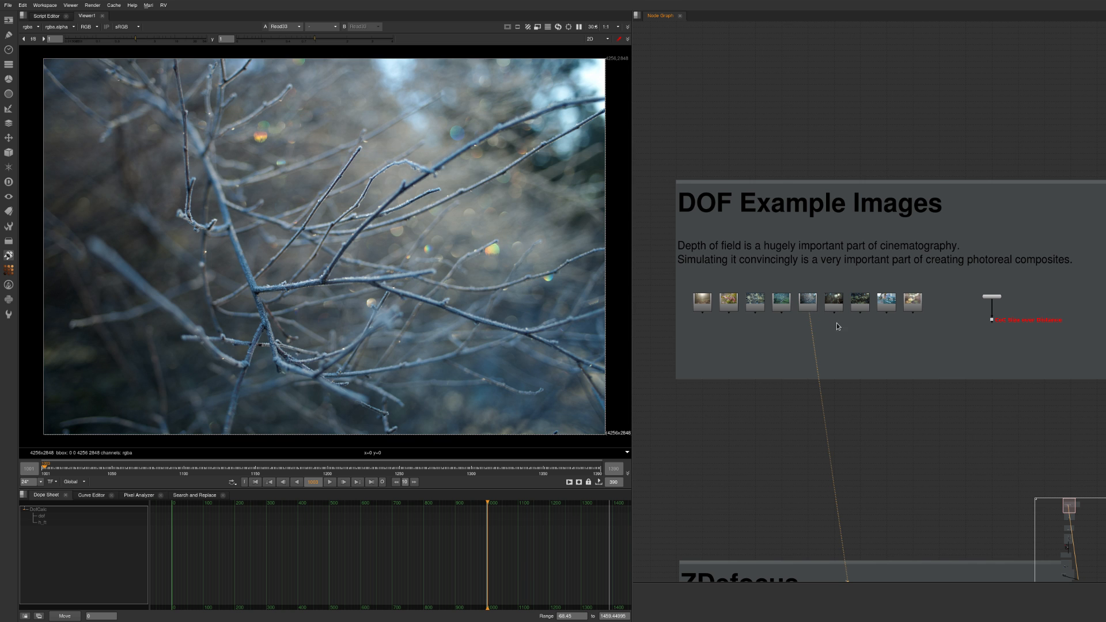
click(836, 306)
key(1)
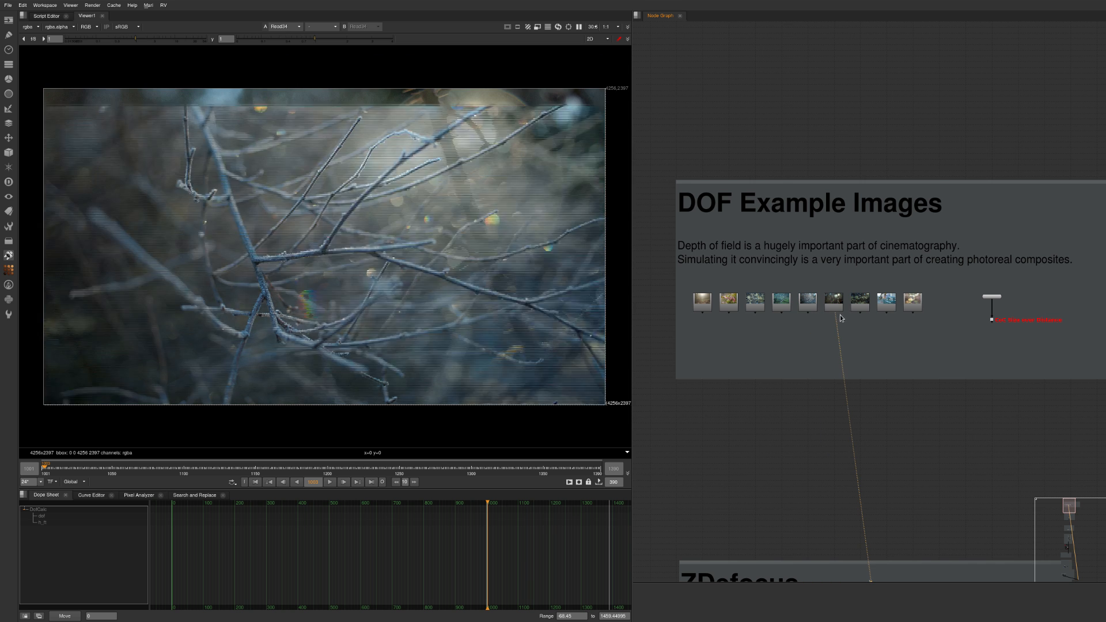
click(864, 307)
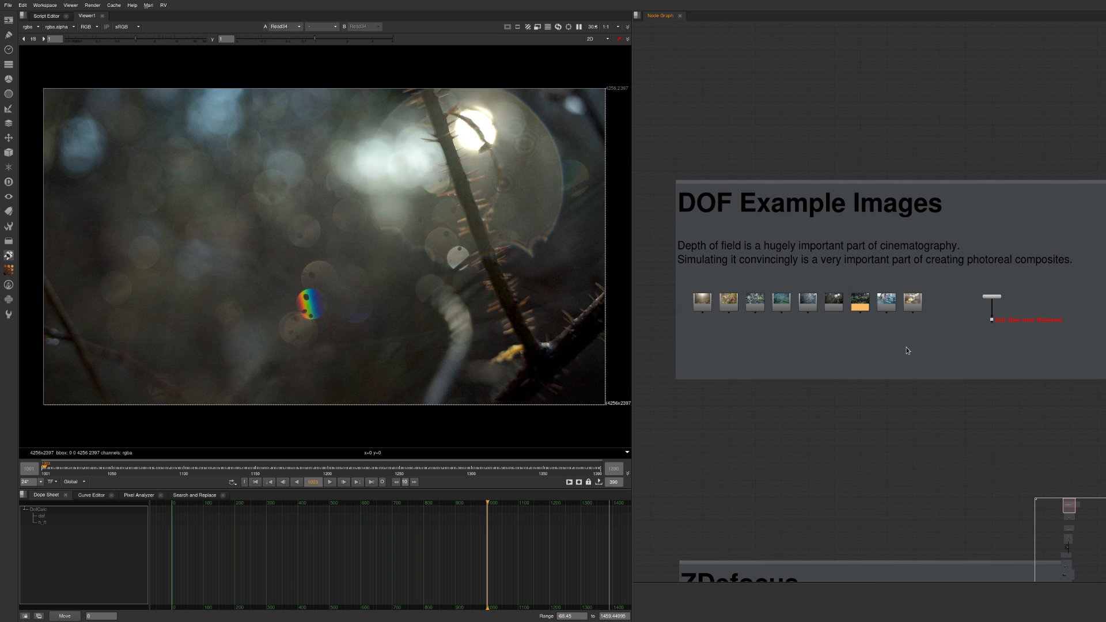
click(887, 305)
key(1)
click(914, 306)
key(1)
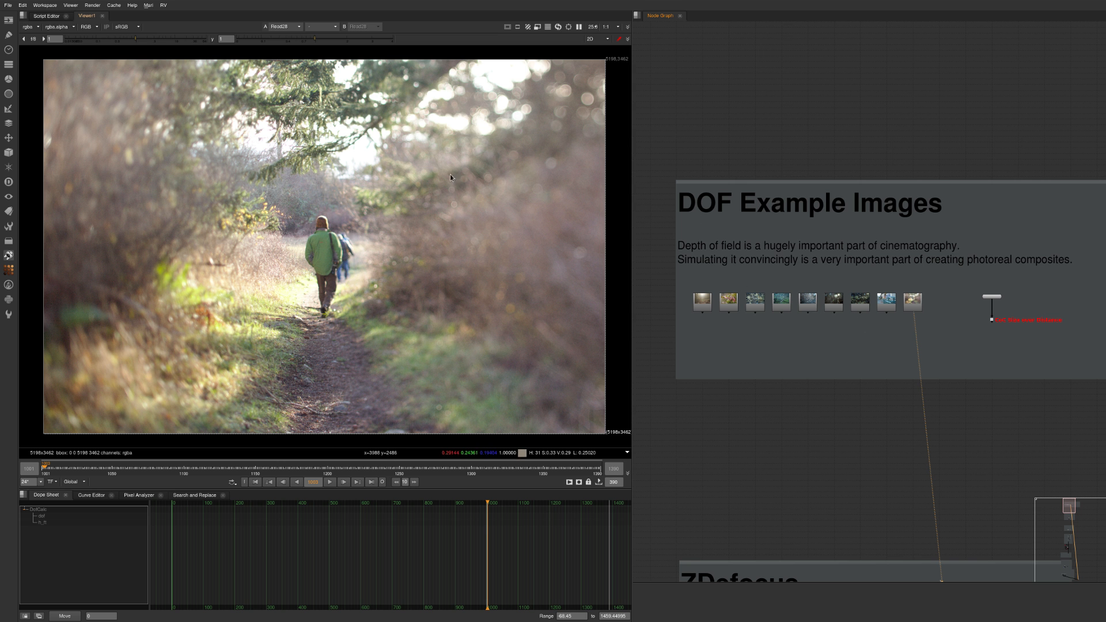
key(f)
scroll(441, 228, up, 4)
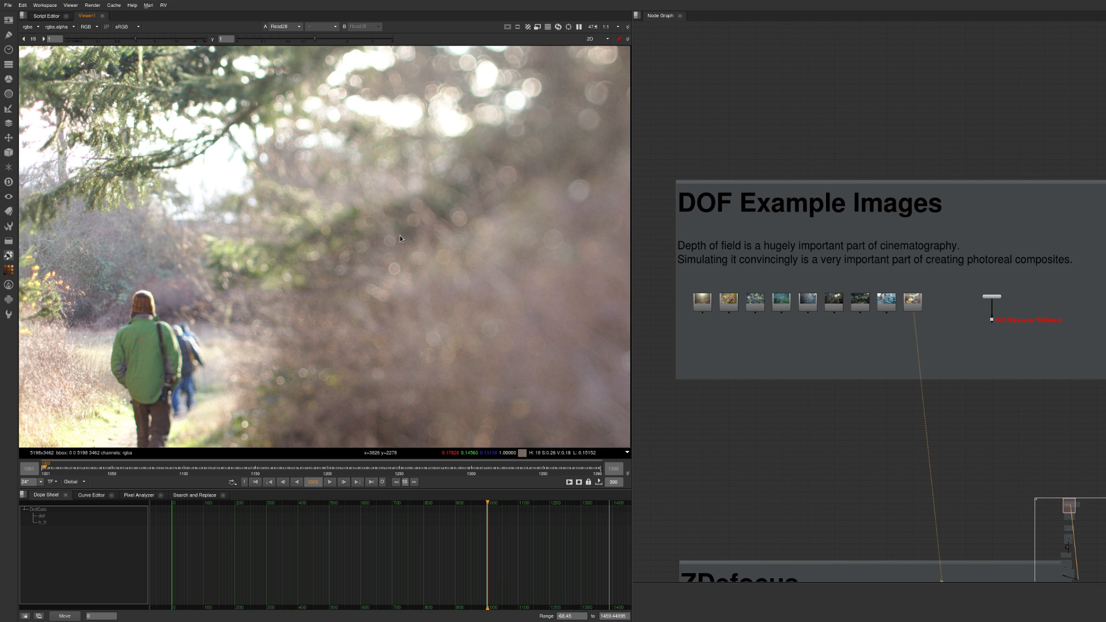
- Go back through the DOF example images from the first to the fifth, showing each full frame
click(699, 307)
key(1)
key(f)
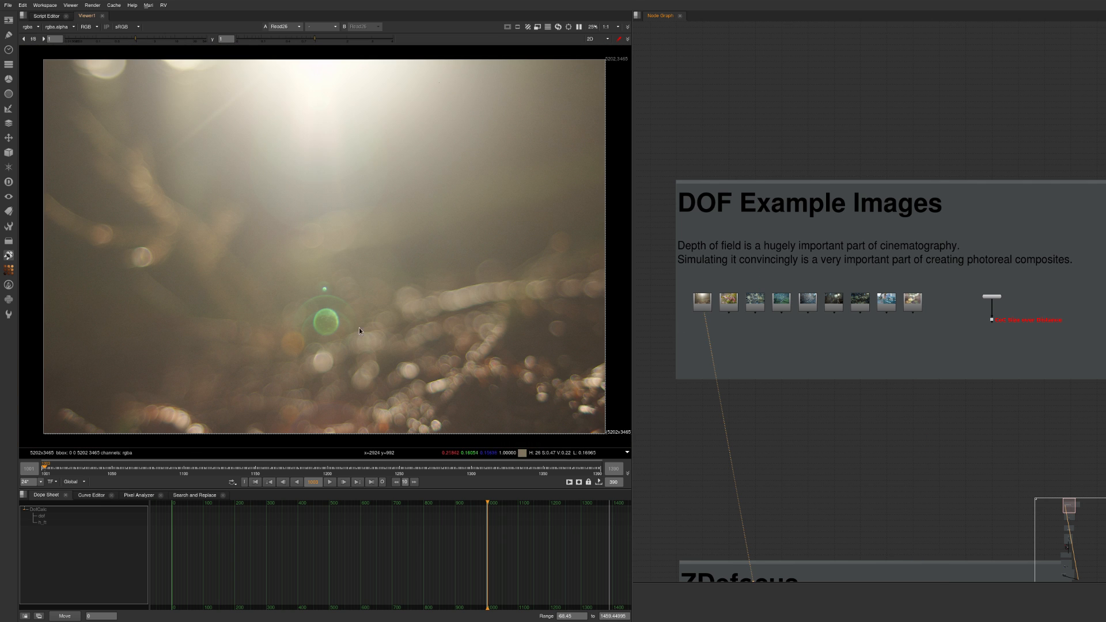
click(729, 301)
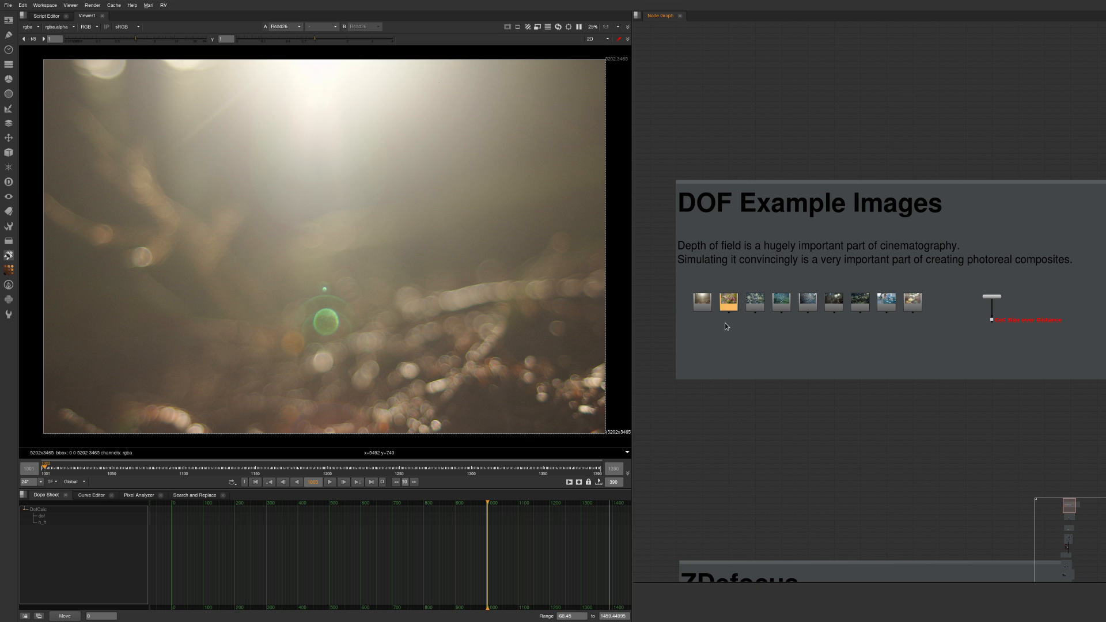
key(1)
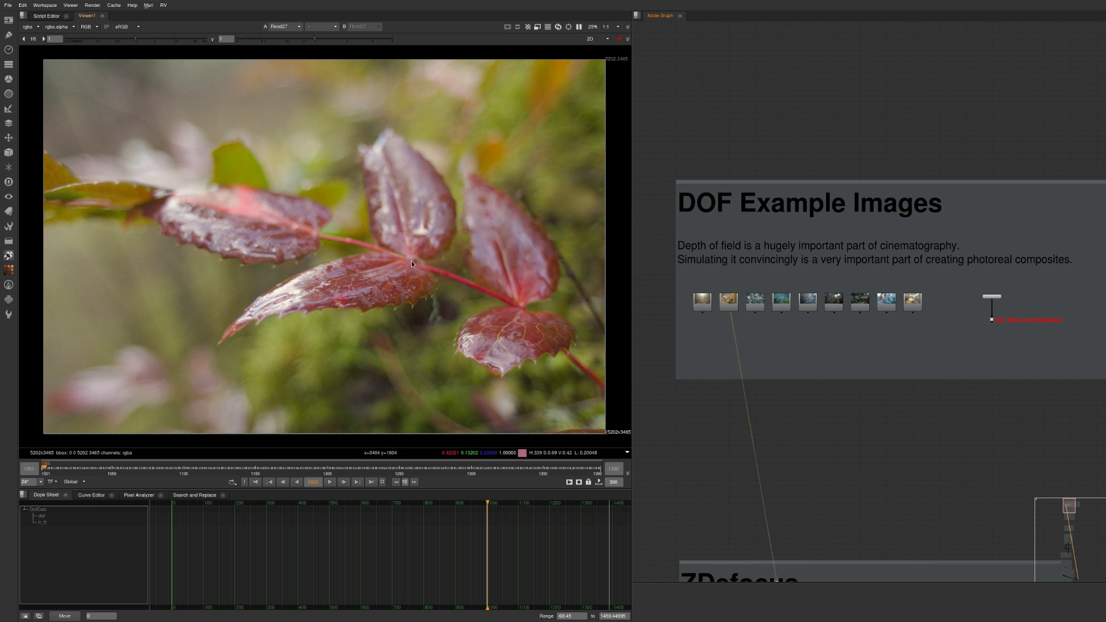
click(752, 306)
click(781, 304)
key(1)
click(806, 309)
key(1)
click(833, 307)
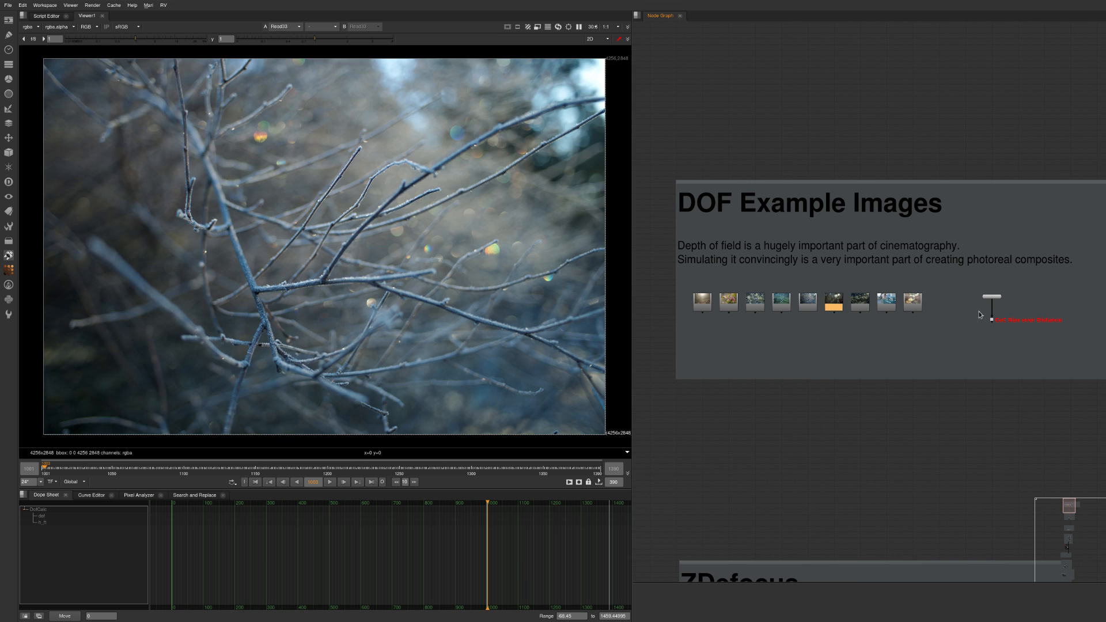
- Display the CoC Size over Distance diagram in the viewer and examine its focus plane and DOF area
middle_drag(943, 316, 830, 328)
drag(913, 320, 826, 366)
key(1)
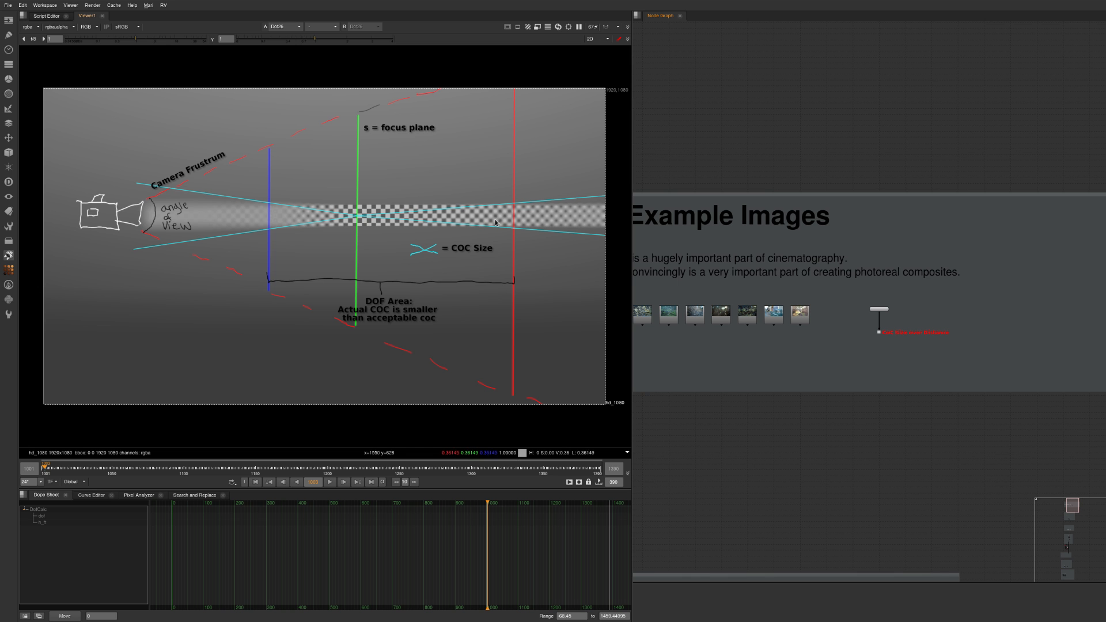
- Display the sixth and the first DOF example images to examine their out-of-focus highlights
middle_drag(722, 350, 788, 324)
click(786, 296)
key(1)
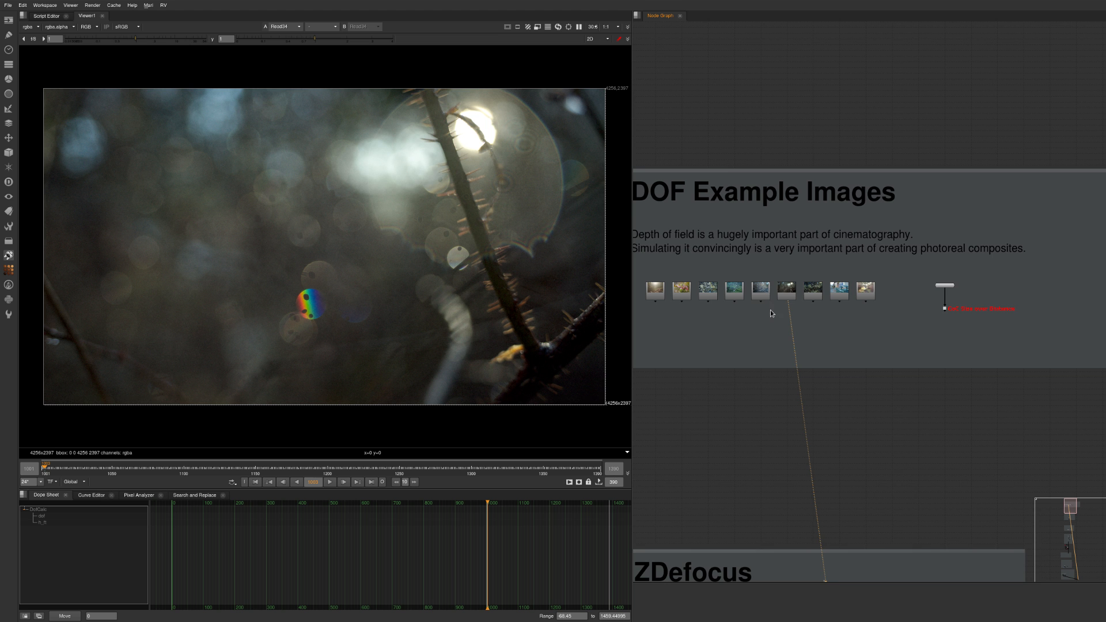
middle_drag(711, 288, 748, 284)
click(718, 288)
click(688, 291)
key(1)
middle_drag(371, 354, 323, 279)
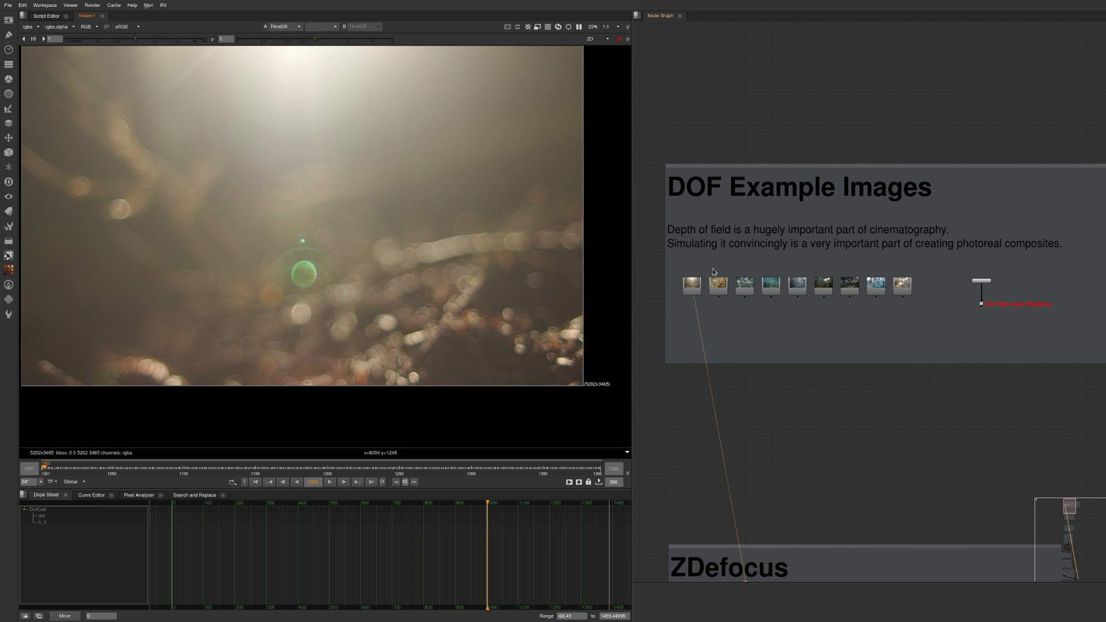
- Display the red leaves image and the seventh DOF example image for comparison
click(720, 290)
key(1)
middle_drag(814, 301, 790, 294)
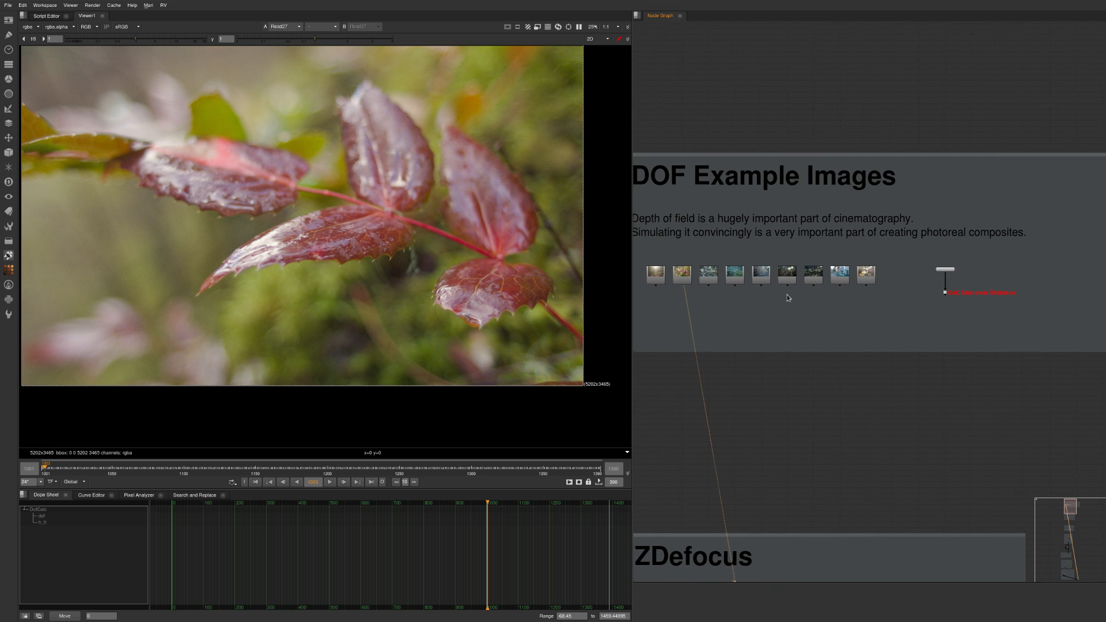
click(813, 280)
key(1)
key(1)
- Display the CoC Size over Distance diagram again, fully framed, to examine how blur changes around the focus plane
click(943, 293)
key(1)
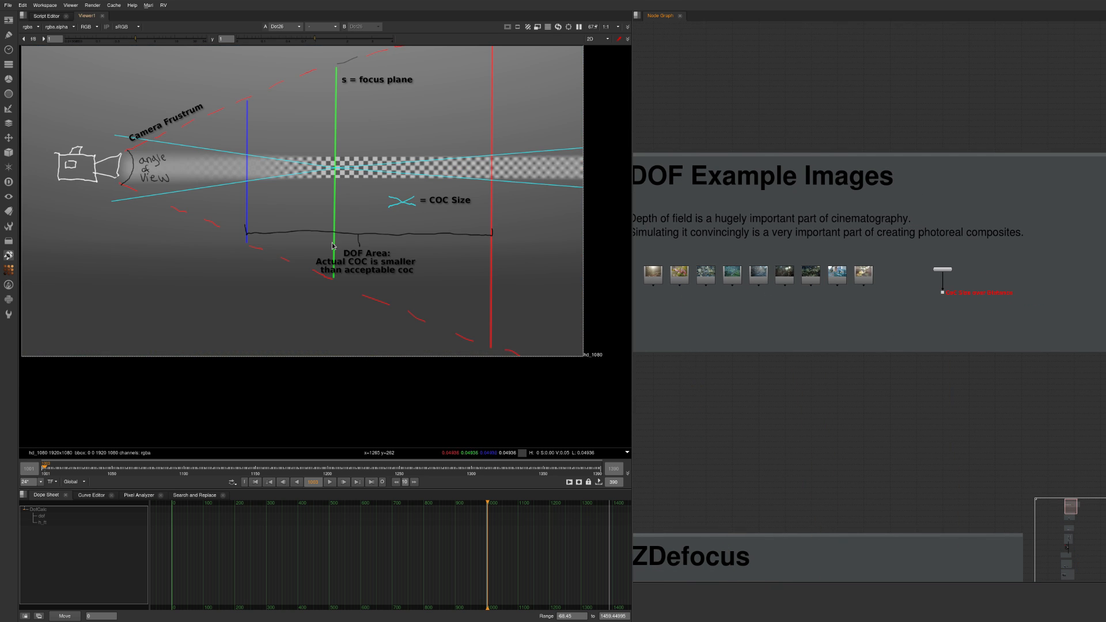
middle_drag(364, 173, 369, 223)
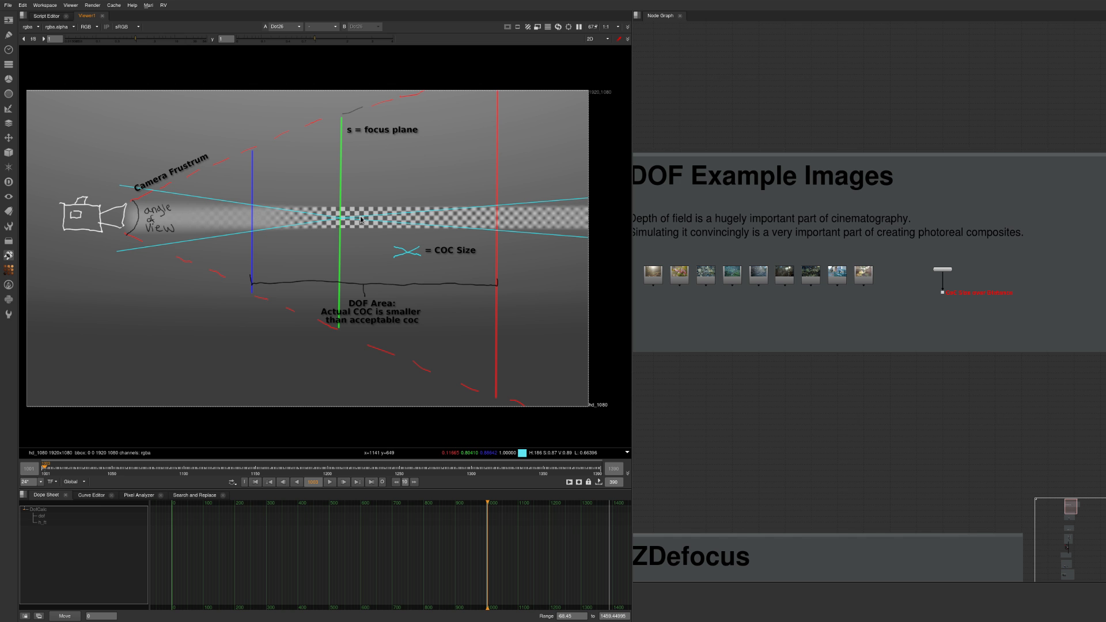
middle_drag(684, 191, 733, 202)
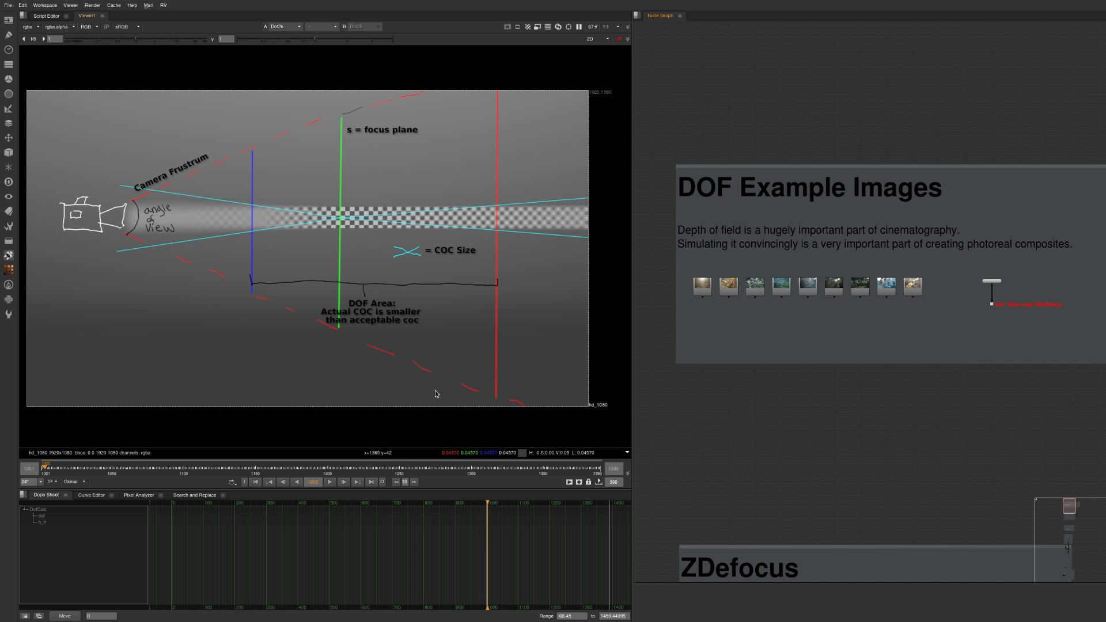
- Switch to Document Viewer, read the depth of field terminology notes, and return to Nuke
key(alt+Tab)
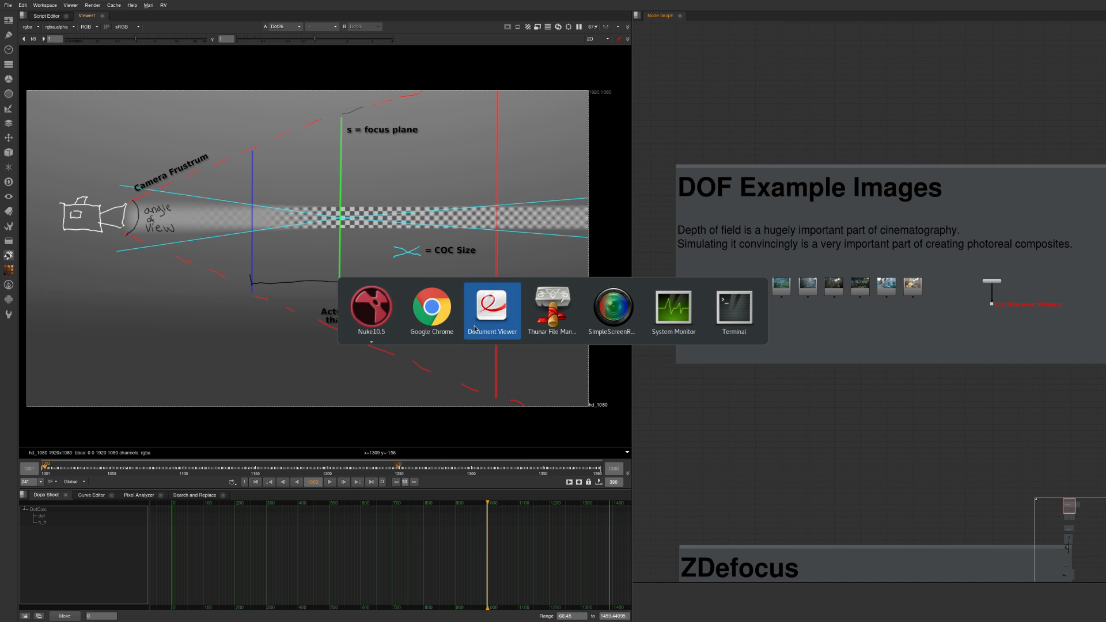
key(alt+Tab)
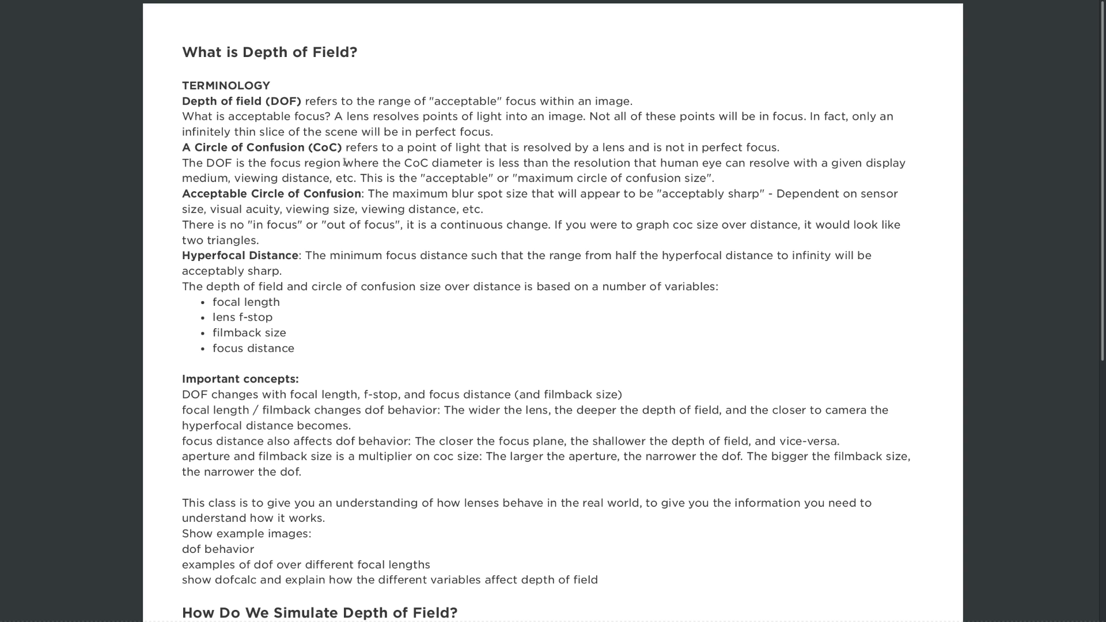
key(alt+Tab)
middle_drag(869, 314, 911, 291)
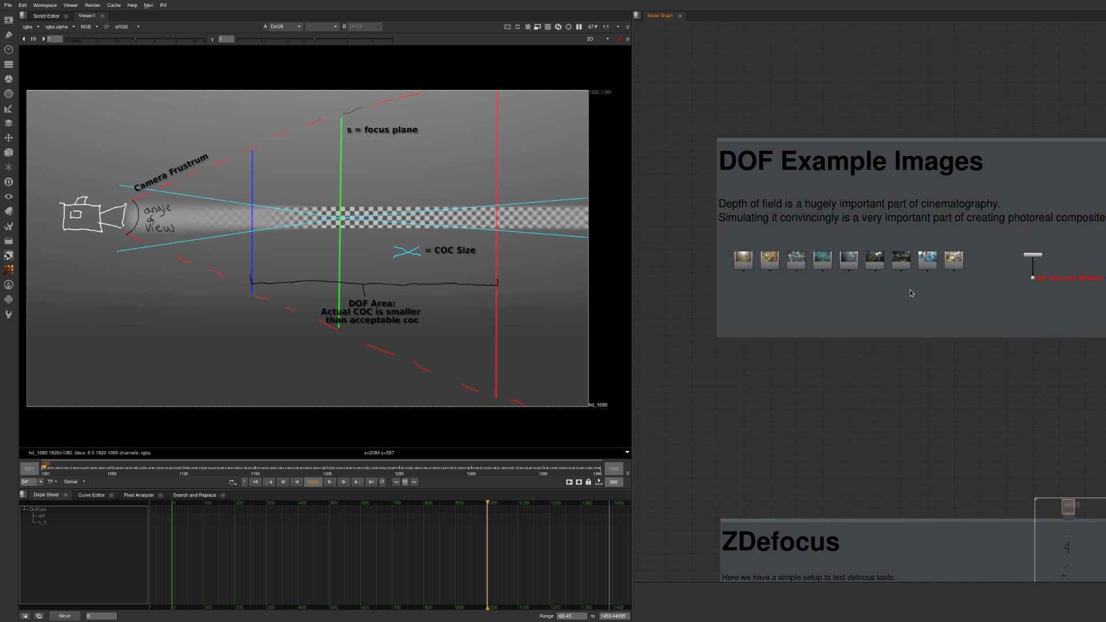
scroll(875, 264, up, 3)
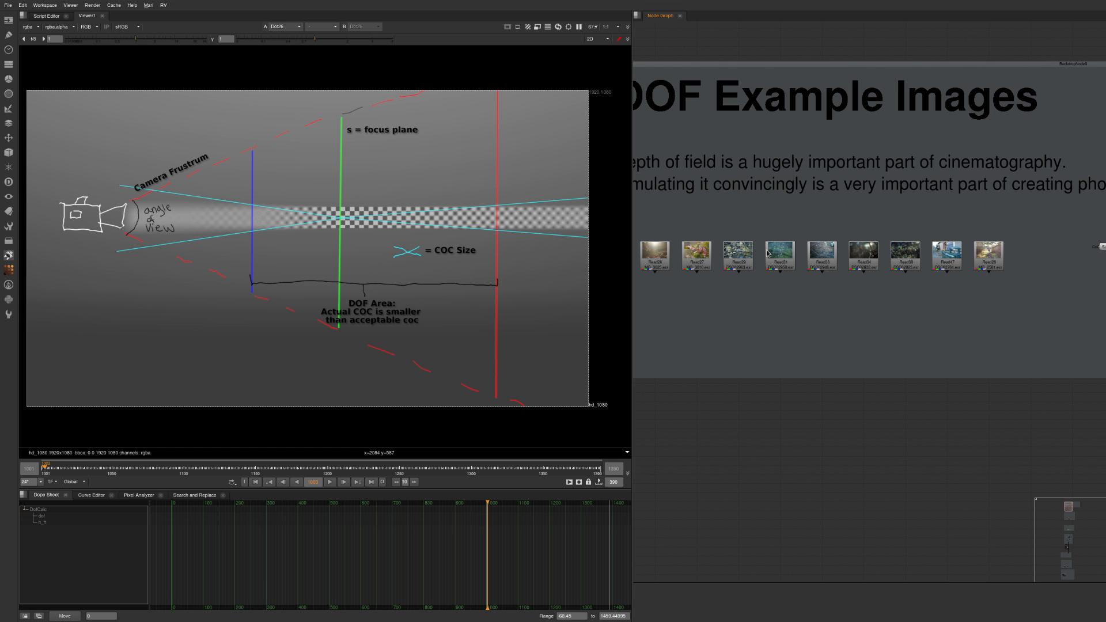
scroll(721, 207, down, 2)
scroll(727, 226, up, 1)
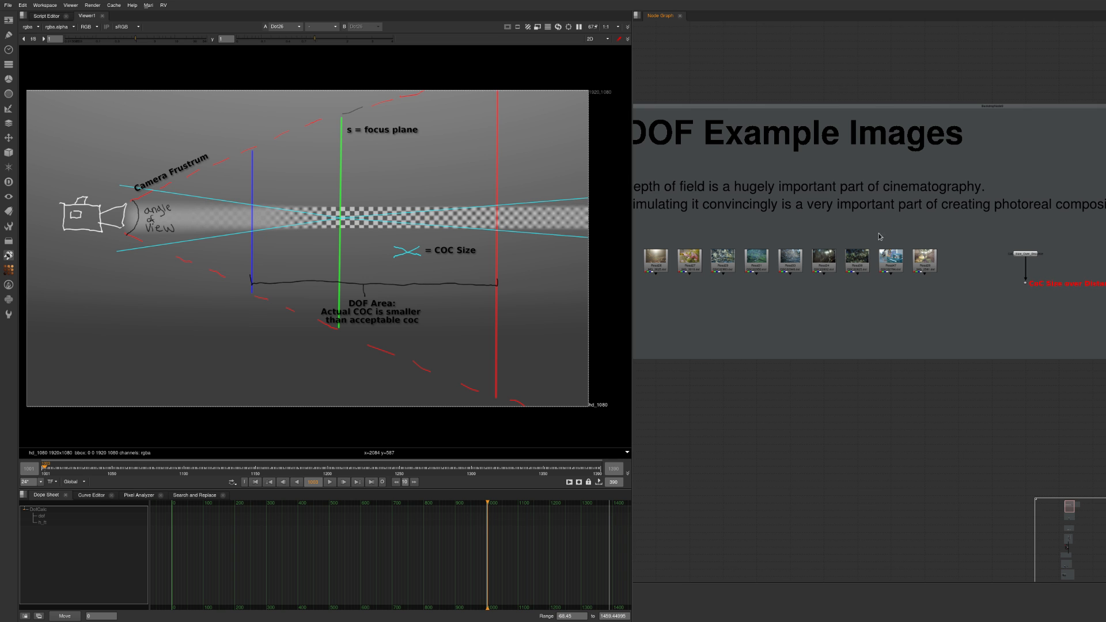
middle_drag(870, 200, 854, 198)
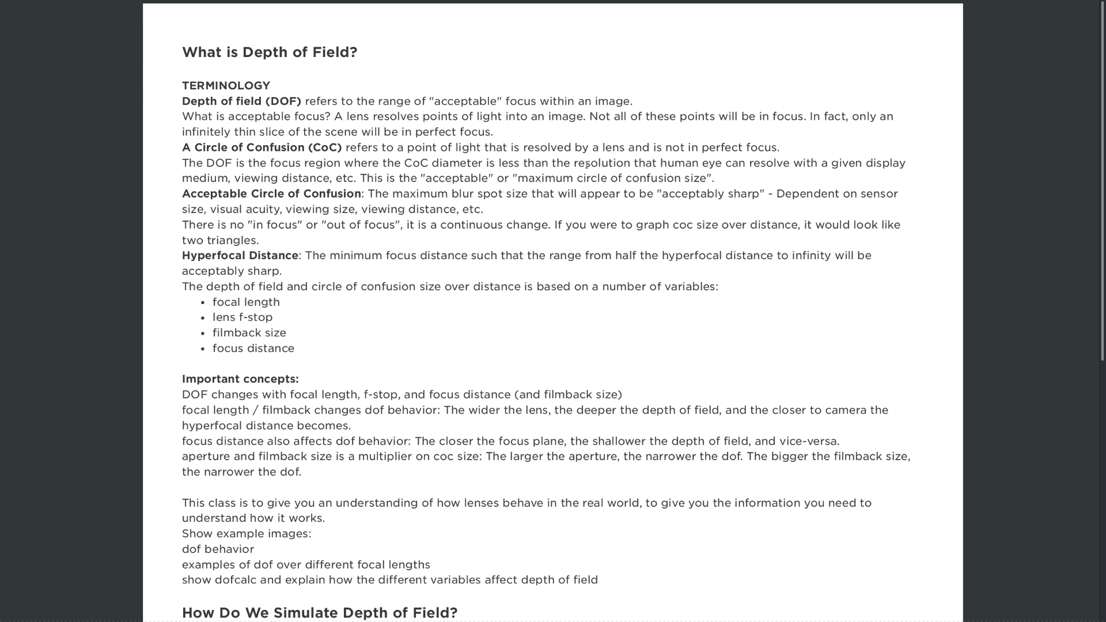
- Highlight the Hyperfocal Distance term in the Document Viewer notes and compare its definition with the CoC diagram in Nuke
drag(181, 255, 293, 260)
click(274, 322)
key(alt+Tab)
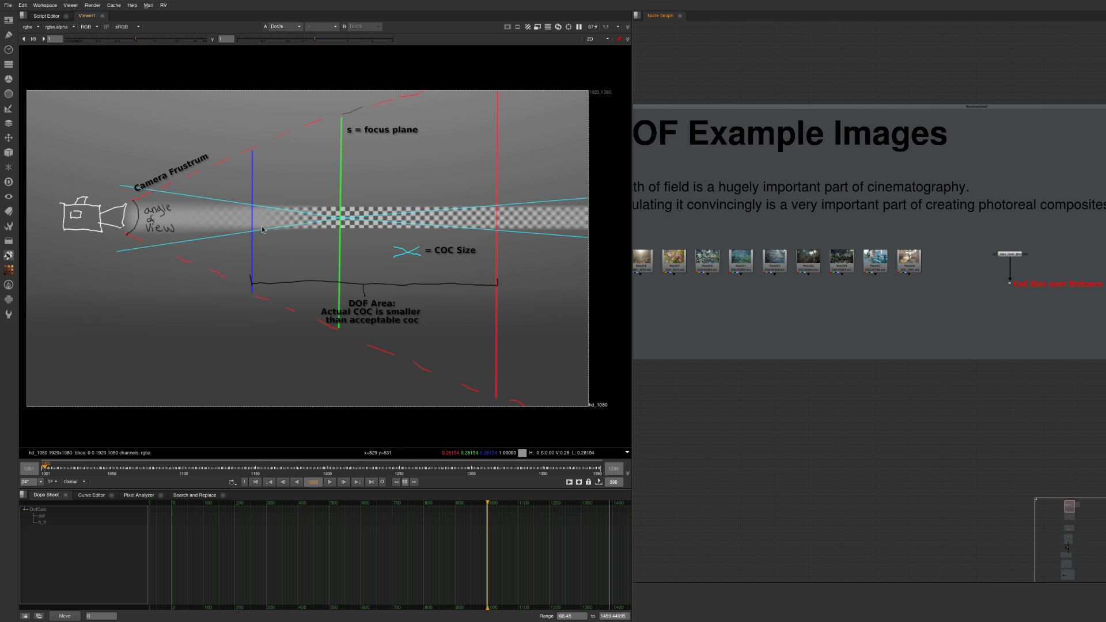
key(alt+Tab)
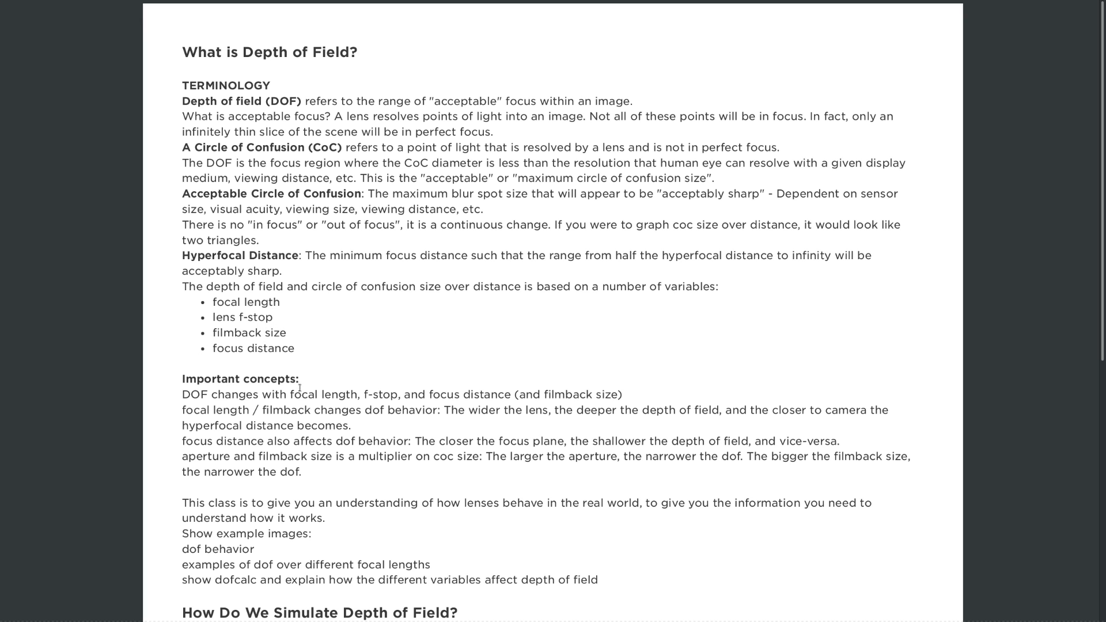
key(alt+Tab)
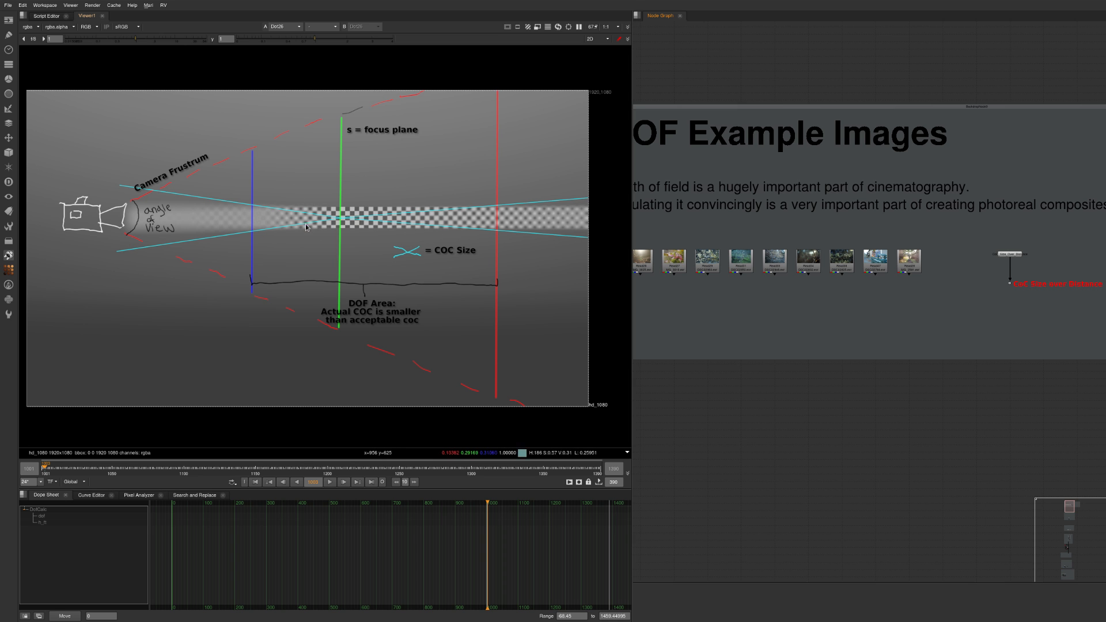
drag(300, 201, 299, 239)
key(alt+Tab)
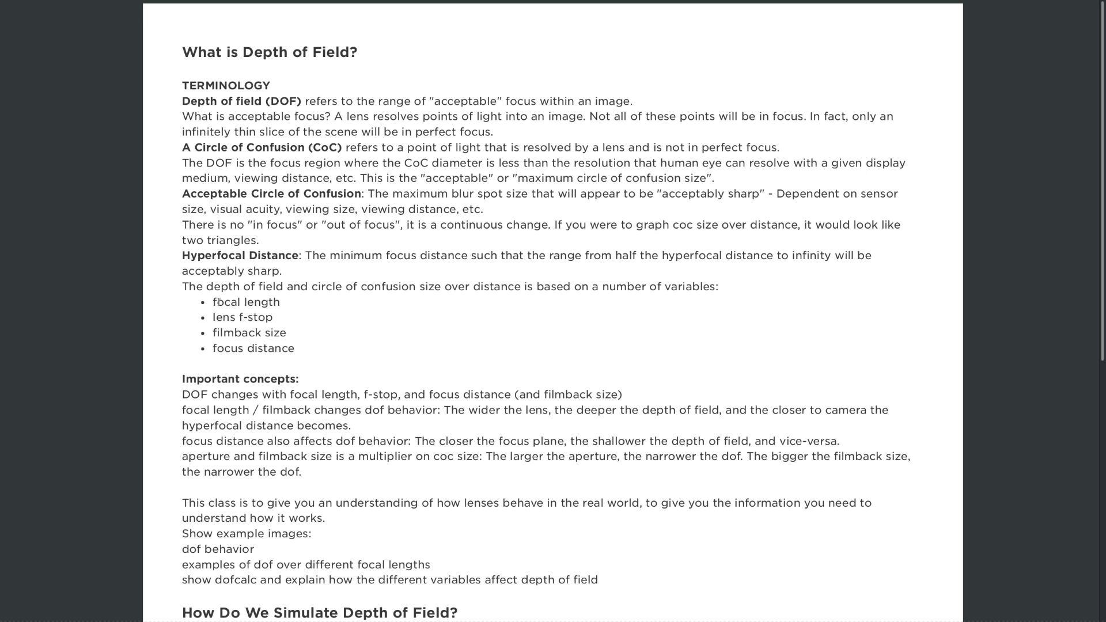
- Highlight the variables that control depth of field in the notes: focal length, lens f-stop, filmback size and focus distance
drag(203, 286, 266, 349)
click(297, 354)
drag(214, 302, 280, 303)
click(223, 331)
drag(212, 304, 212, 331)
click(285, 320)
click(276, 346)
click(236, 360)
drag(305, 356, 207, 357)
click(225, 368)
drag(283, 305, 215, 304)
click(217, 316)
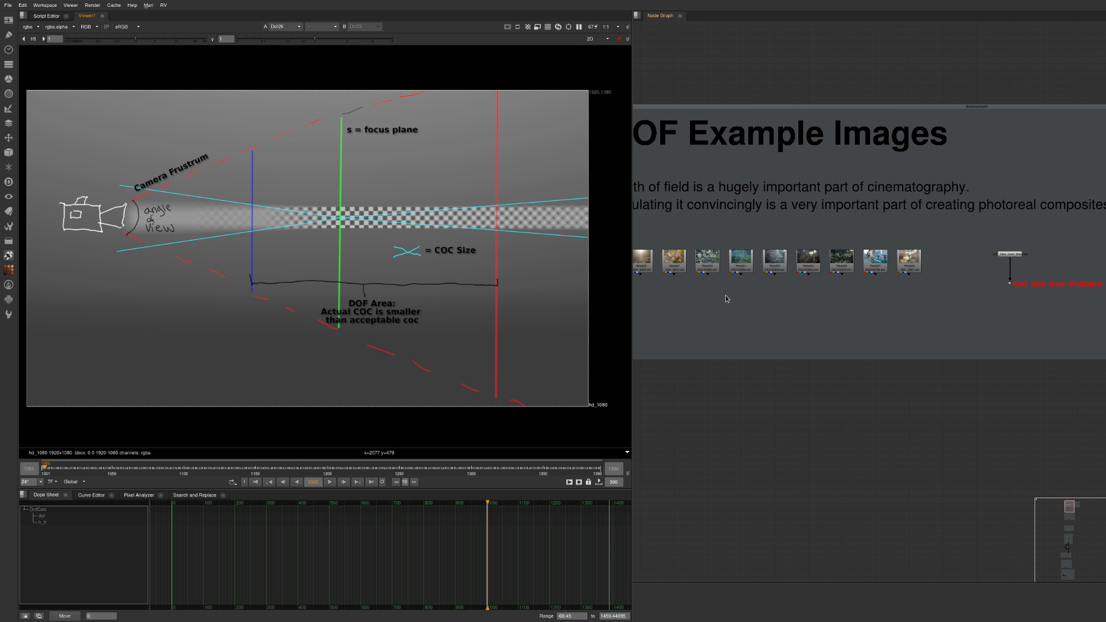
- Find the DOF Diagrams section with the lens geometry diagrams in Nuke's node graph
middle_drag(724, 299, 725, 139)
scroll(801, 161, down, 3)
middle_drag(797, 325, 748, 283)
scroll(747, 355, up, 6)
middle_drag(748, 355, 841, 318)
scroll(788, 220, down, 1)
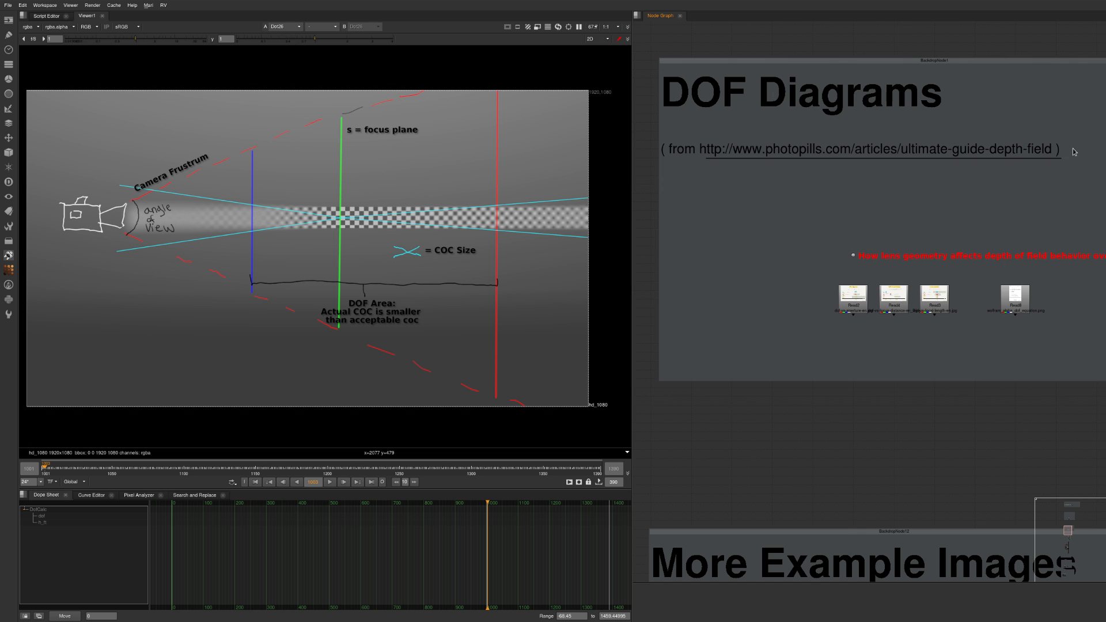
- View the DoF vs Aperture diagram and mark the f/2.8 and f/22 focus zones with a sample region, clearing it at the end
scroll(993, 226, up, 3)
click(667, 273)
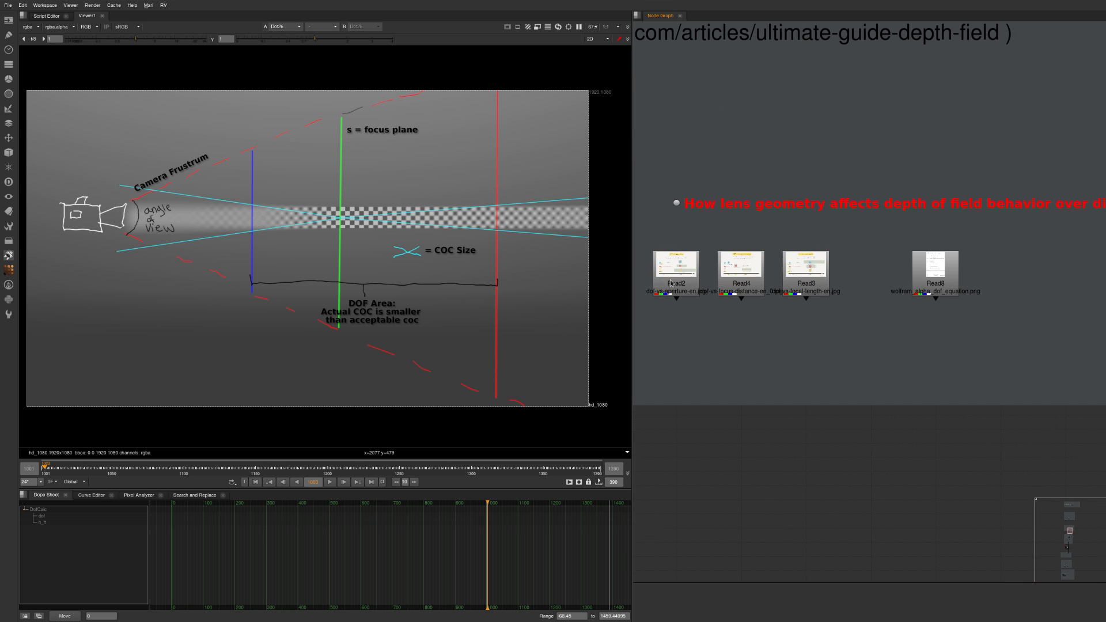
key(1)
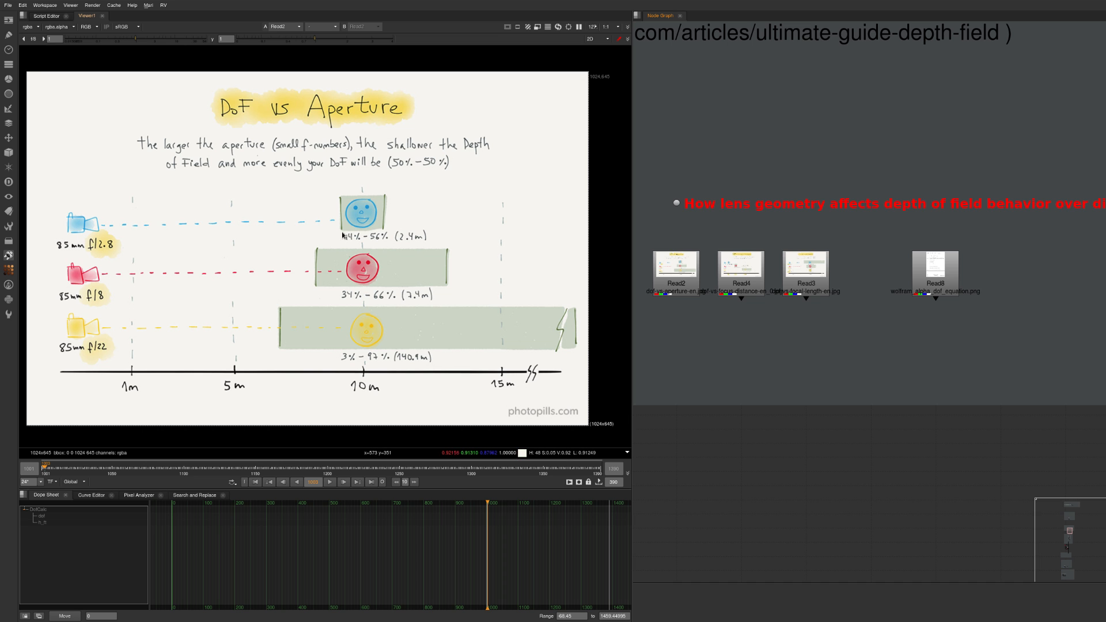
mouse_move(336, 230)
ctrl+shift+mouse_down()
mouse_move(386, 193)
mouse_move(339, 213)
ctrl+shift+mouse_up()
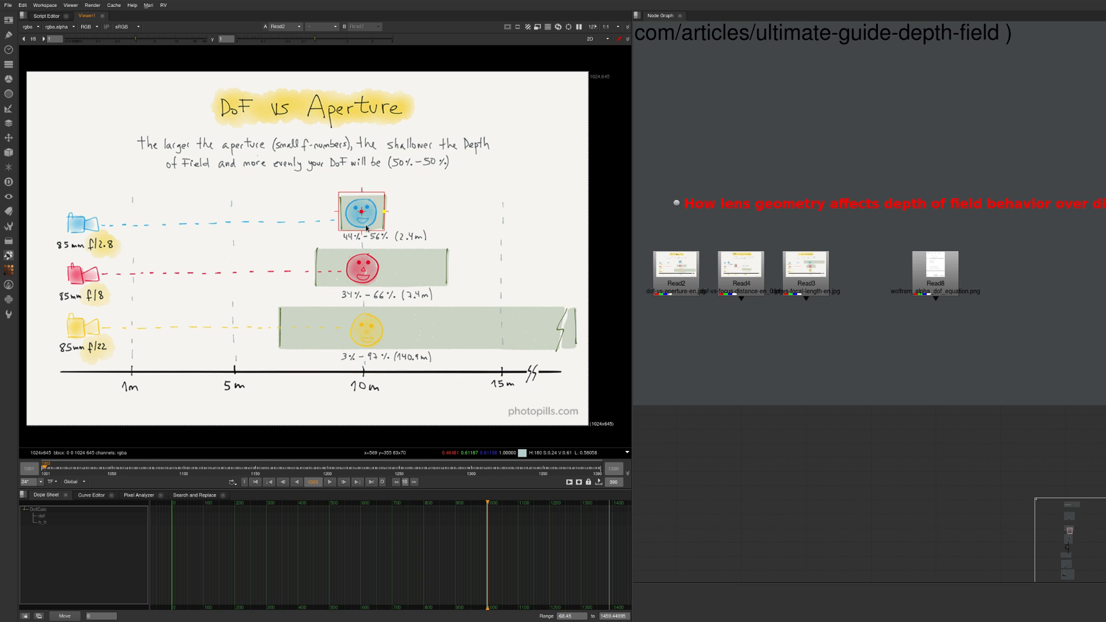
drag(359, 215, 578, 327)
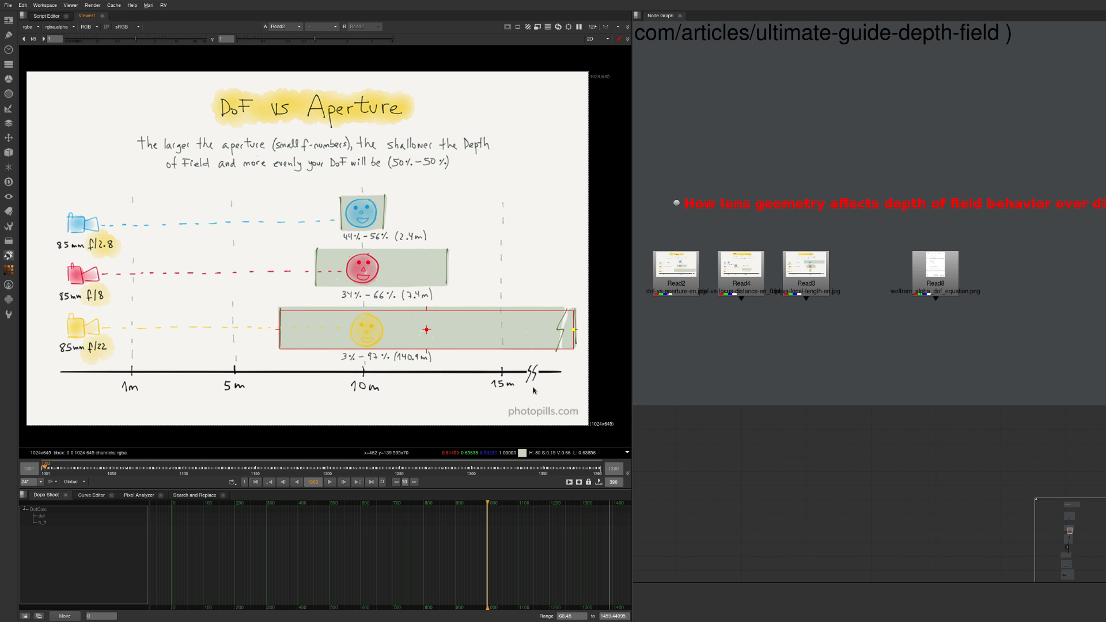
ctrl+right_click(411, 162)
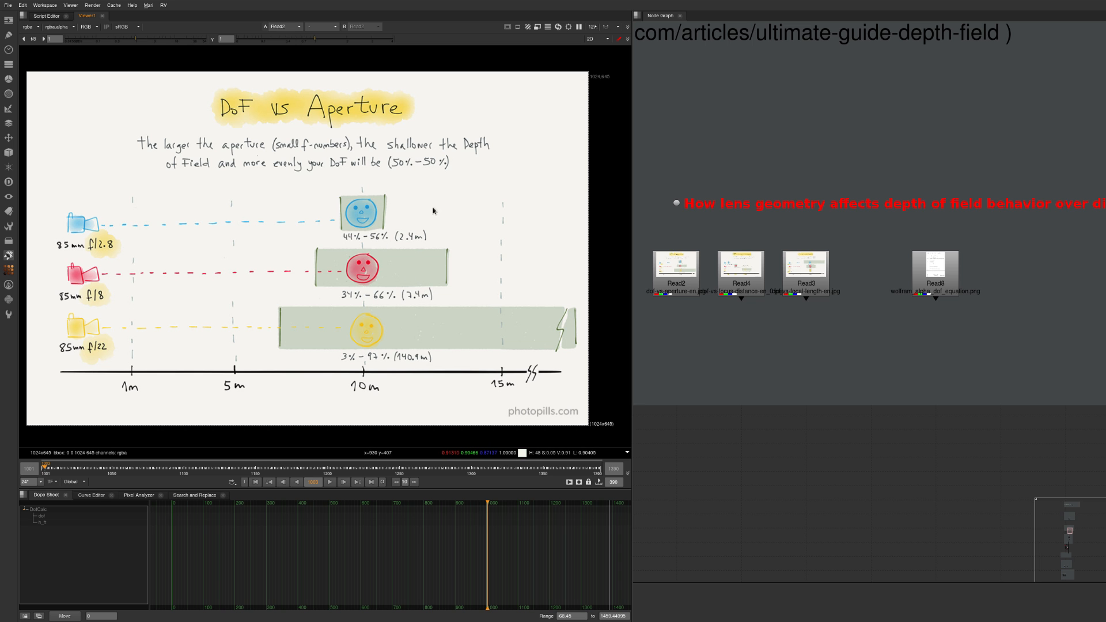
- View the DoF vs Focus Distance diagram, followed by the DoF vs Focal Length diagram
click(742, 271)
key(1)
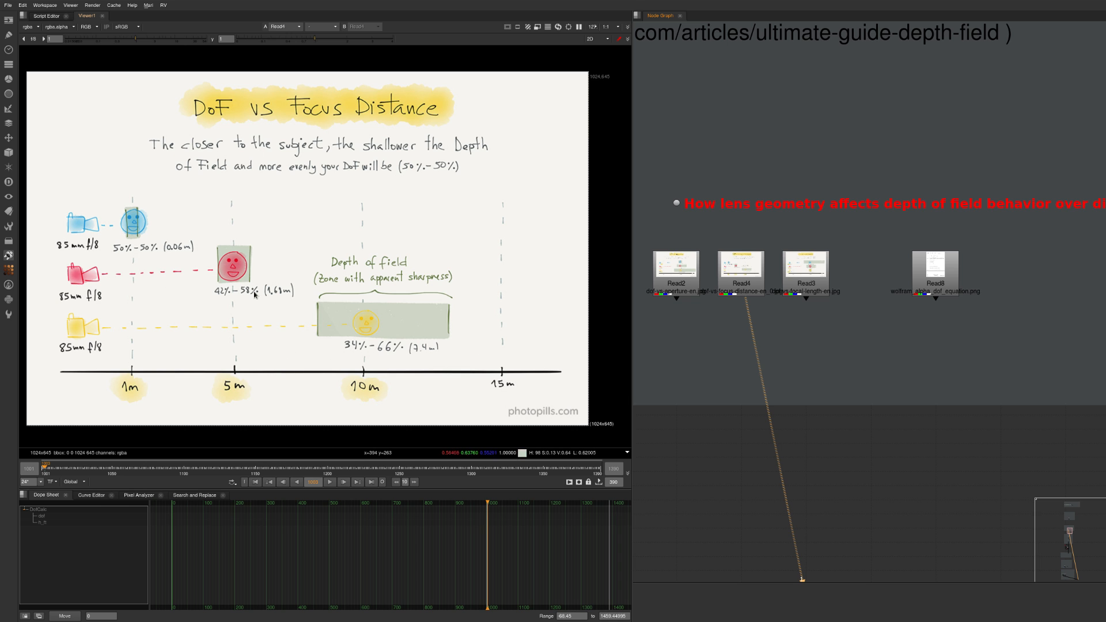
click(814, 280)
key(1)
click(772, 403)
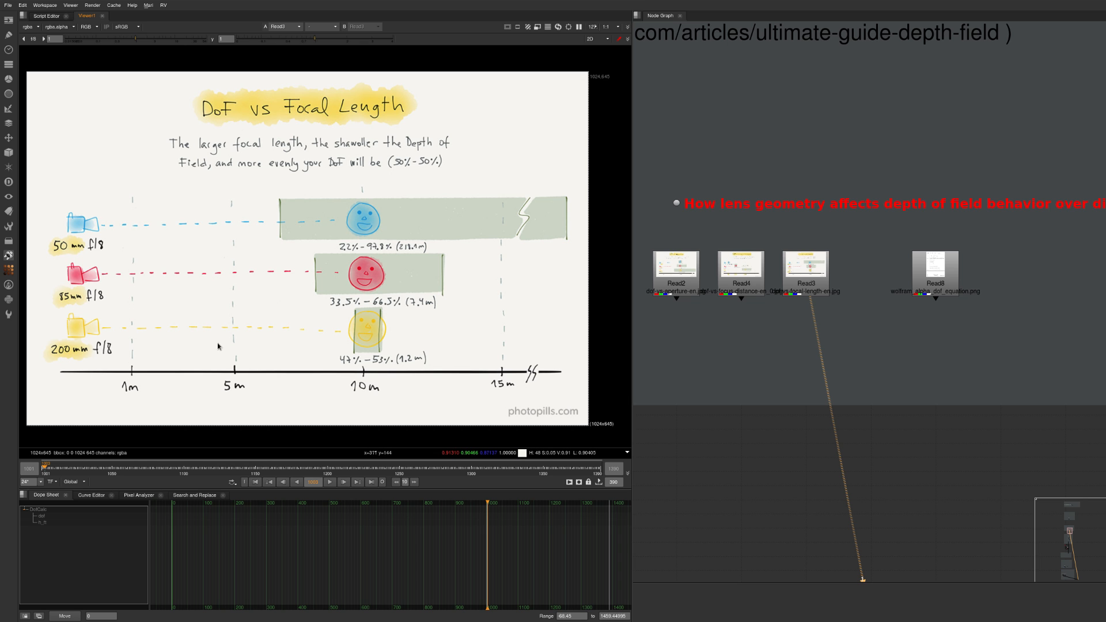
click(903, 306)
click(937, 283)
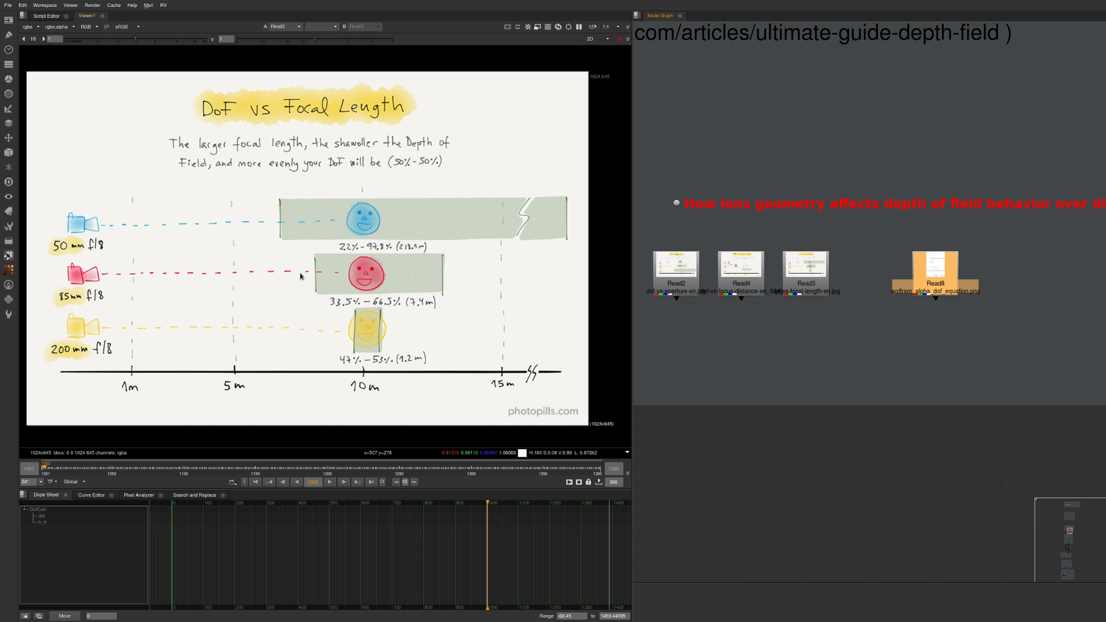
click(839, 362)
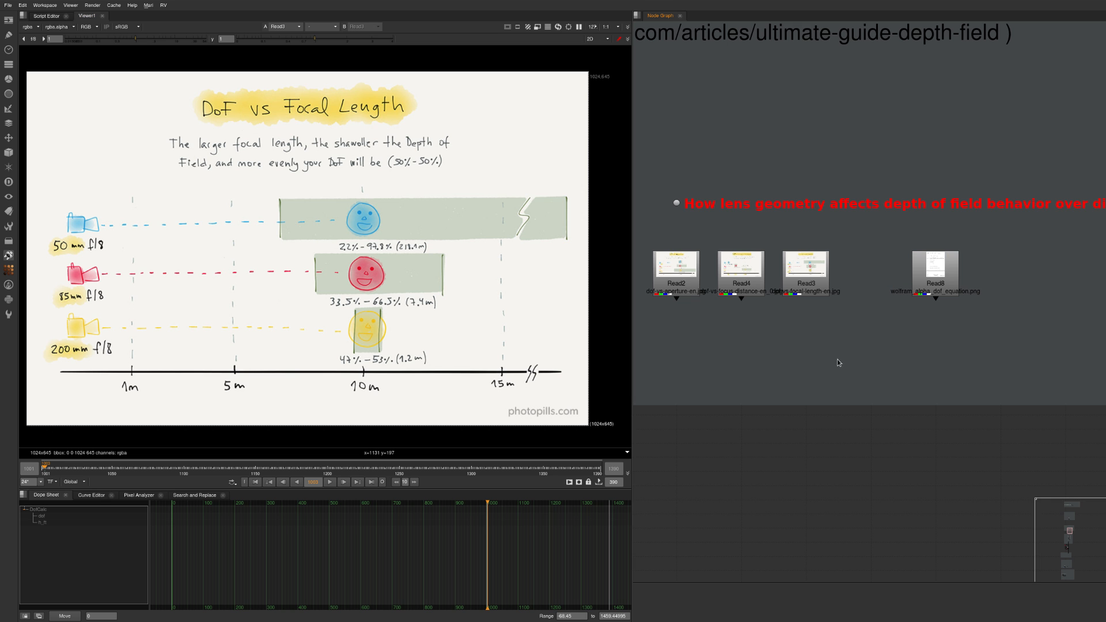
- Find the checkerboard test setup in the node graph's ZDefocus section
scroll(813, 177, down, 3)
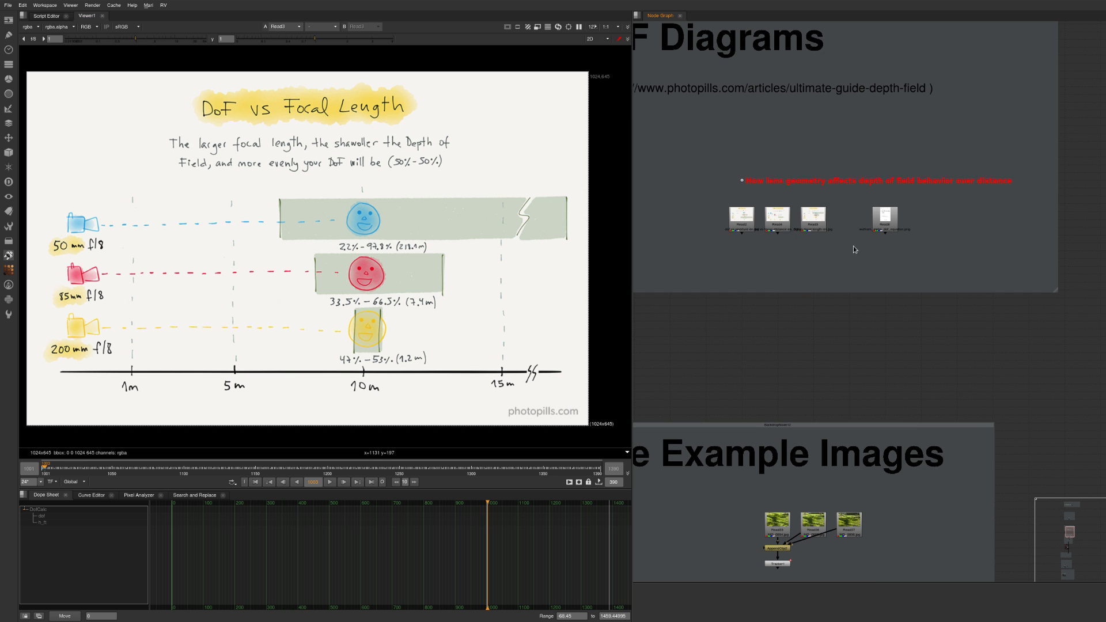
scroll(744, 326, down, 3)
middle_drag(802, 184, 753, 473)
scroll(759, 308, up, 2)
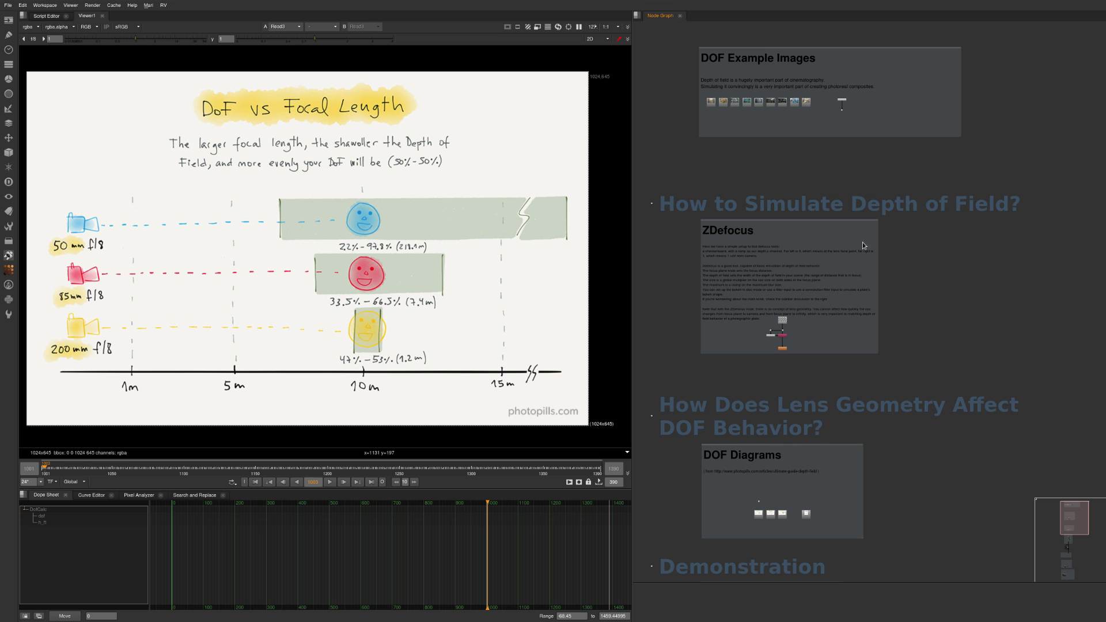
drag(650, 218, 657, 218)
click(735, 265)
scroll(694, 244, up, 5)
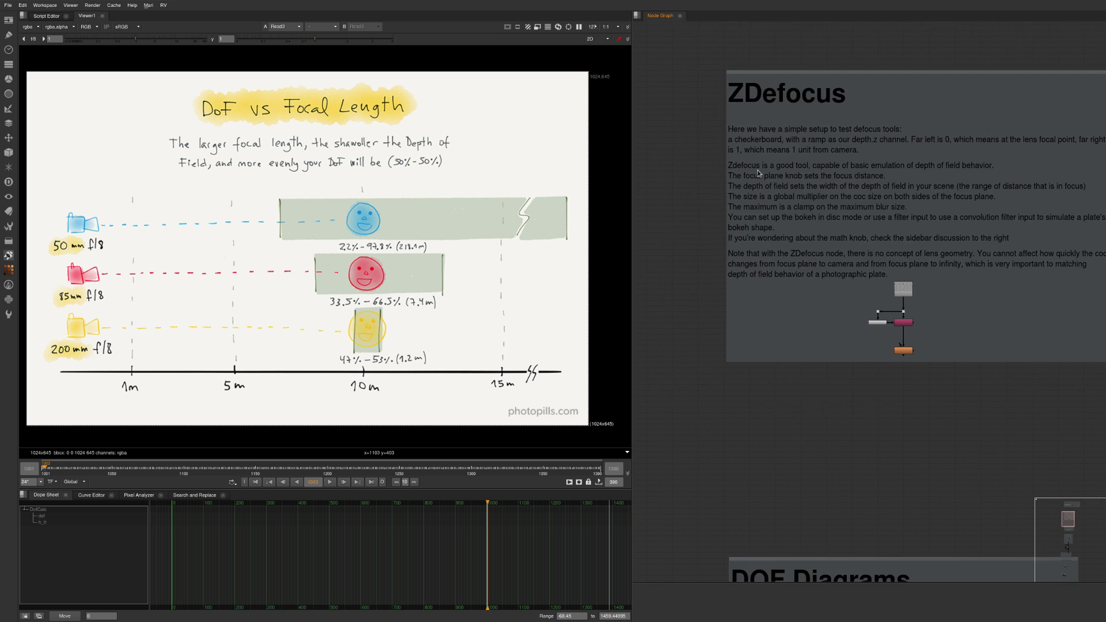
middle_drag(881, 230, 764, 182)
scroll(813, 268, up, 4)
- Add a Blur node fed by CheckerBoard1 beside the ZDefocus setup and view its output
key(Tab)
key(Escape)
key(b)
click(782, 241)
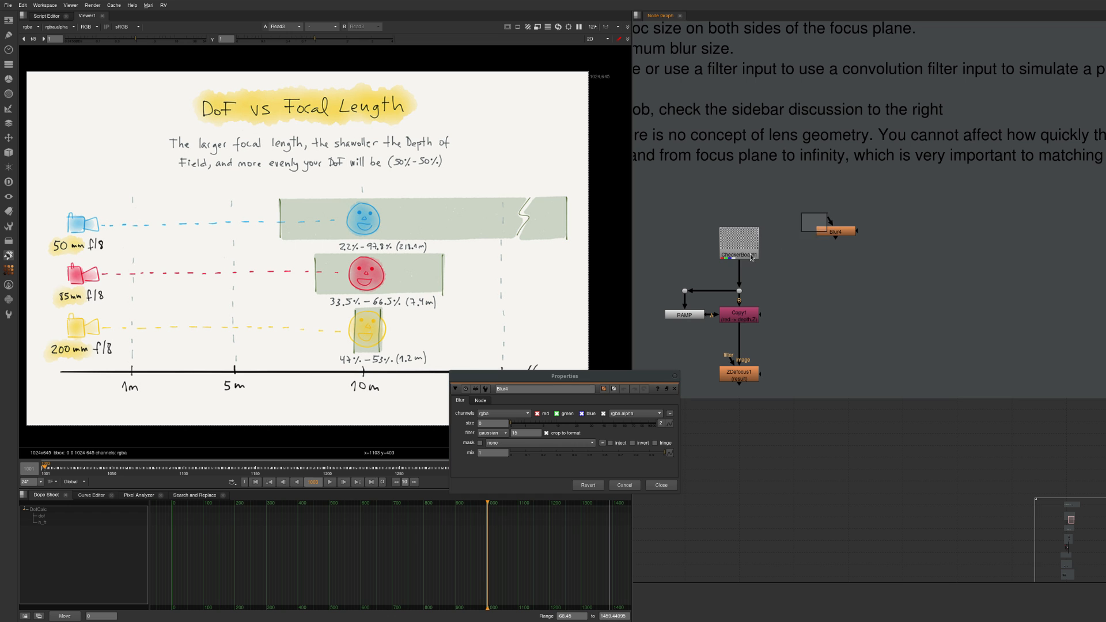
drag(830, 218, 849, 258)
key(1)
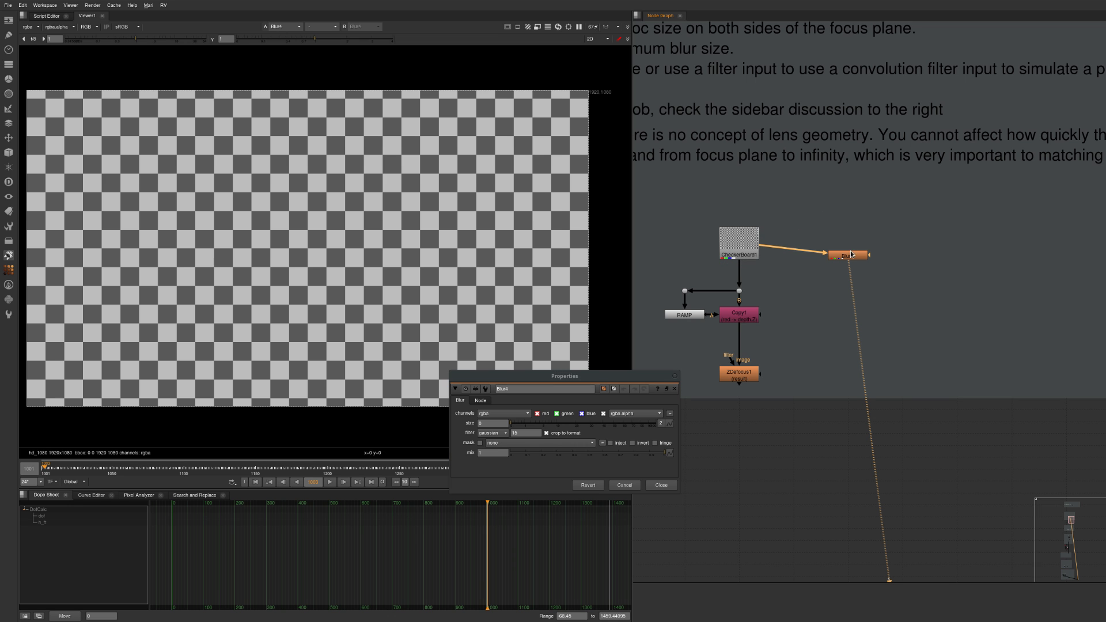
- Increase the Blur size until the checker squares are heavily softened, and inspect the blurred pattern
drag(517, 426, 603, 424)
scroll(369, 187, up, 3)
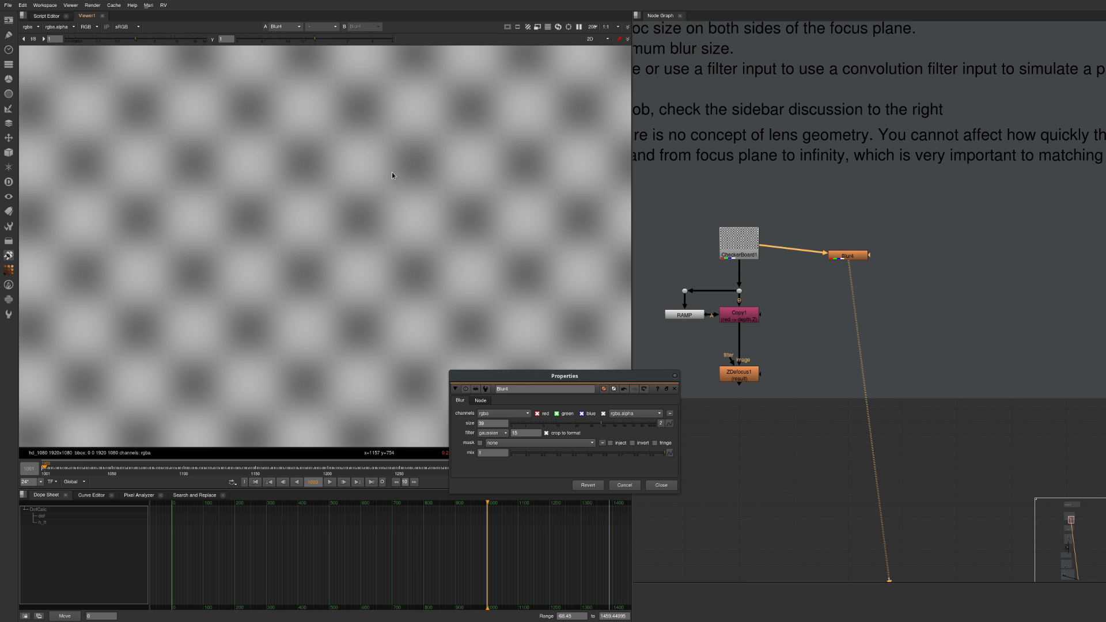
key(f)
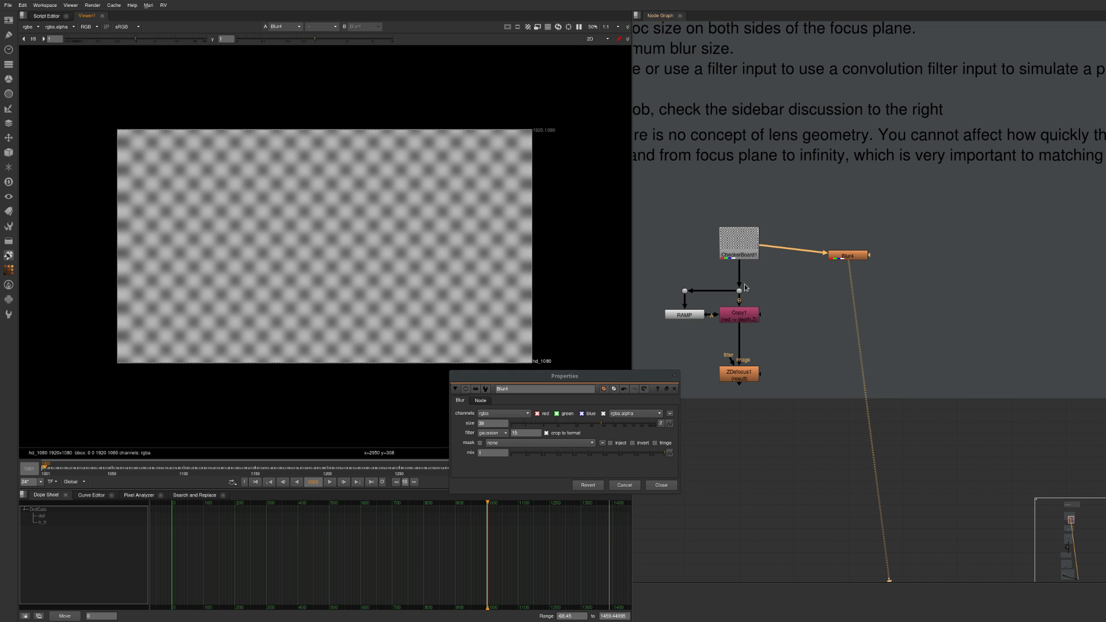
- View the first photo in the DOF Example Images section, fitted to the viewer and clear of the Blur properties
scroll(763, 153, down, 8)
scroll(748, 87, up, 4)
scroll(724, 144, up, 4)
click(694, 179)
key(1)
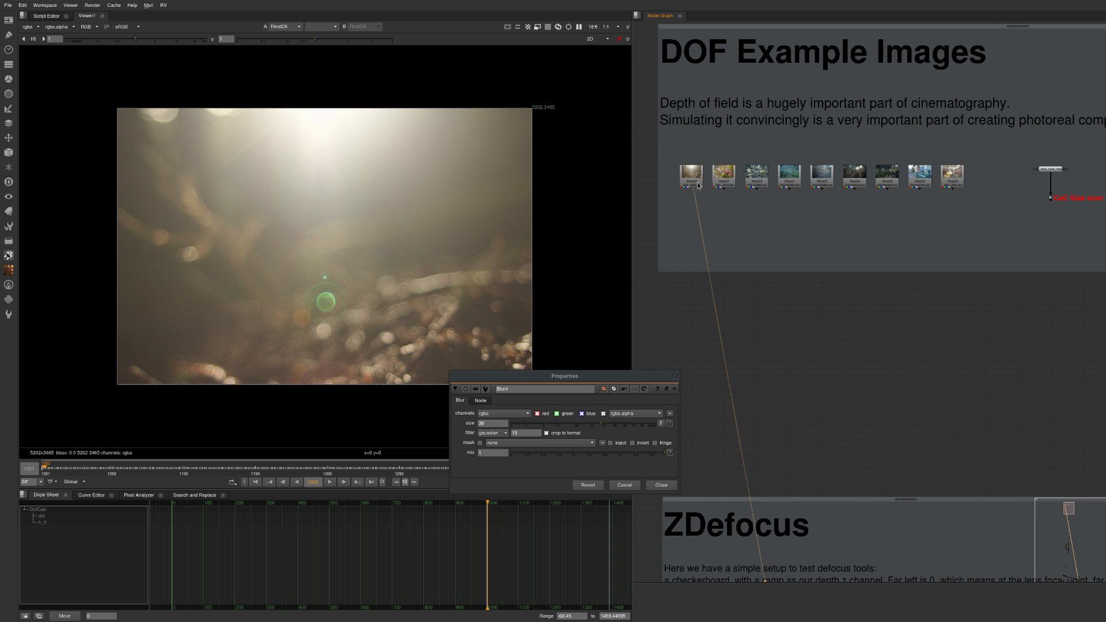
key(f)
drag(507, 376, 413, 561)
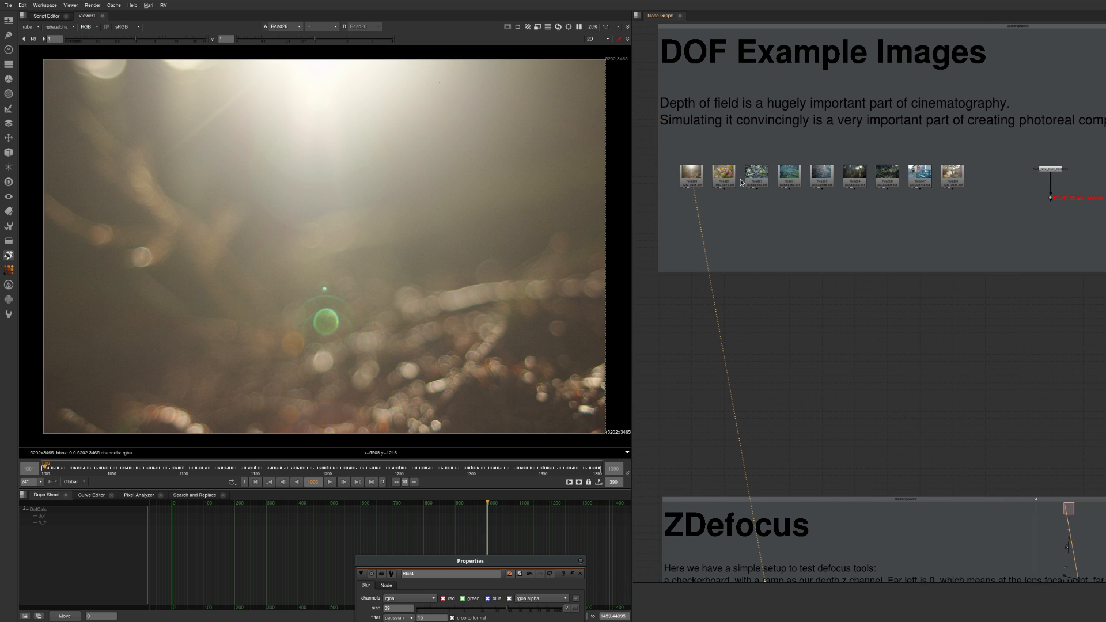
- View the red leaves photo and examine how the leaf edges and tips go out of focus
click(725, 177)
key(1)
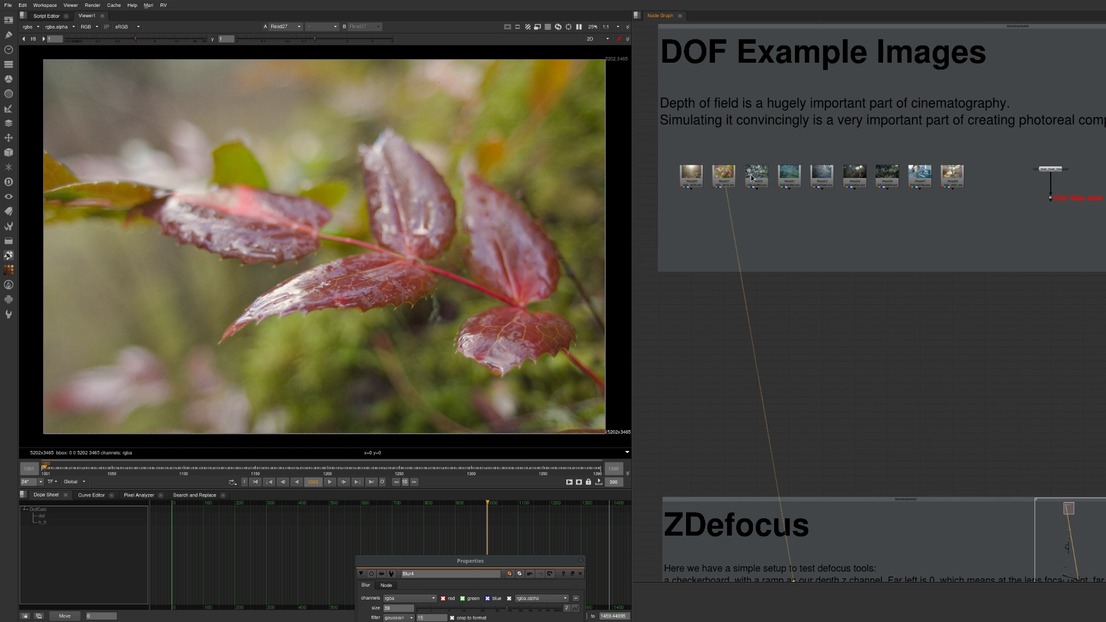
scroll(258, 250, up, 5)
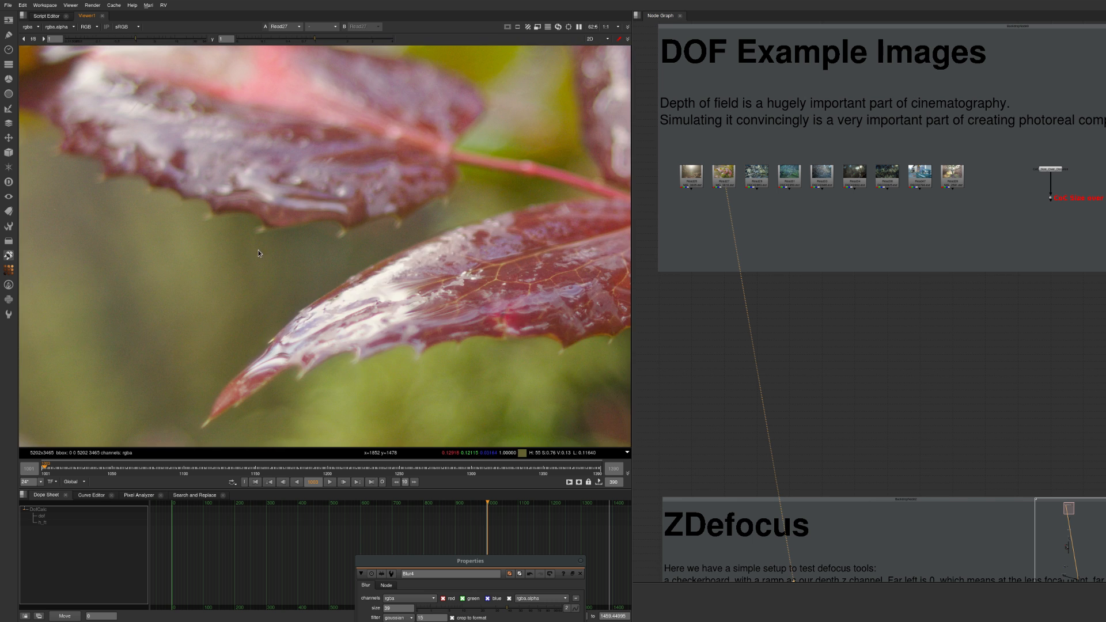
middle_drag(333, 233, 389, 255)
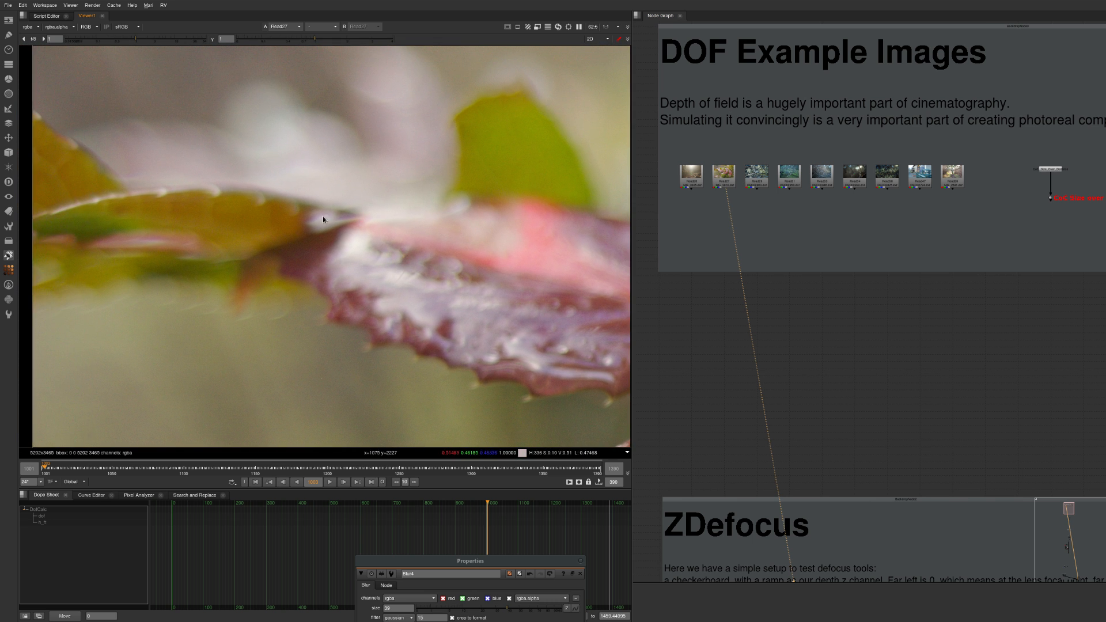
scroll(251, 300, down, 2)
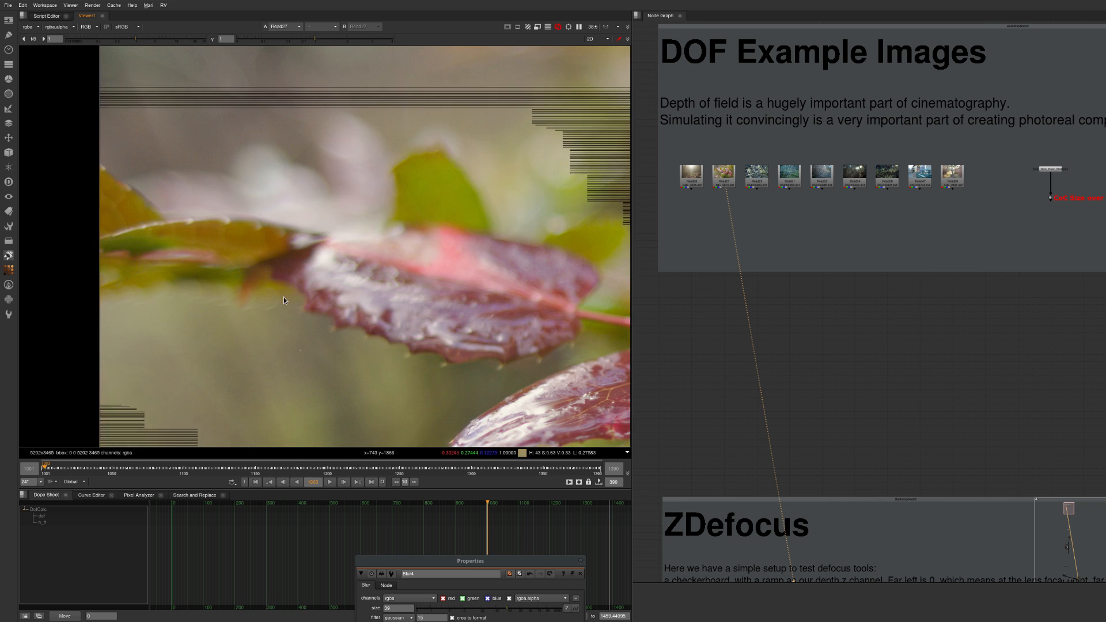
scroll(420, 292, up, 2)
middle_drag(599, 249, 370, 280)
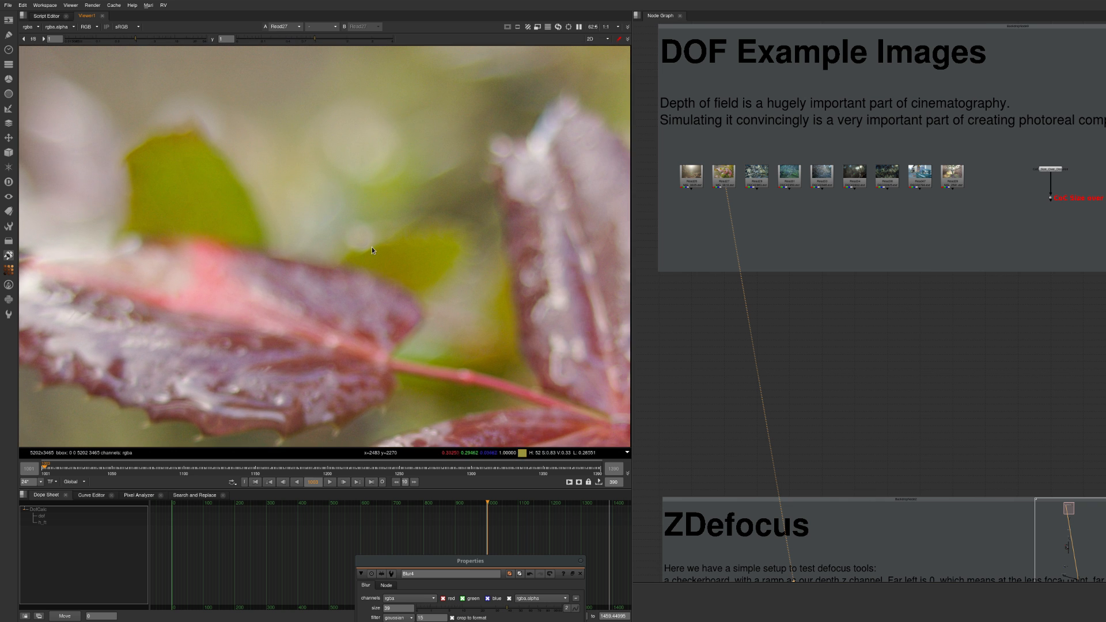
scroll(374, 249, up, 2)
scroll(369, 242, down, 2)
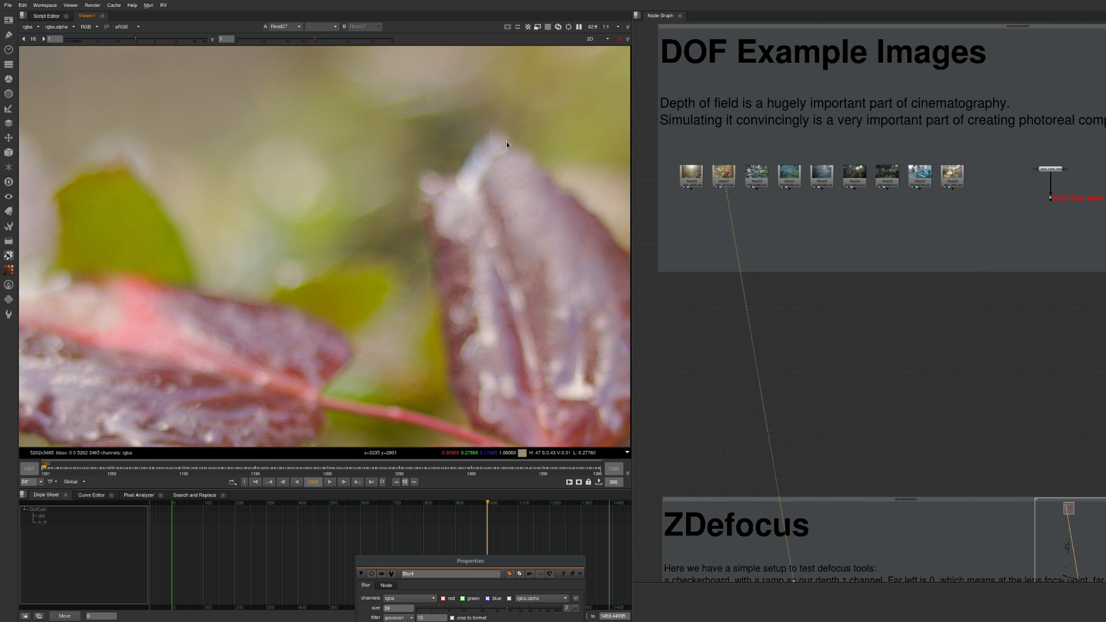
- Examine the strongly defocused leaves in the lower-left background of the red leaves photo
scroll(271, 273, down, 2)
middle_drag(562, 369, 311, 156)
middle_drag(202, 271, 473, 260)
middle_drag(391, 324, 355, 242)
middle_drag(204, 298, 448, 257)
middle_drag(247, 257, 348, 271)
scroll(282, 250, up, 1)
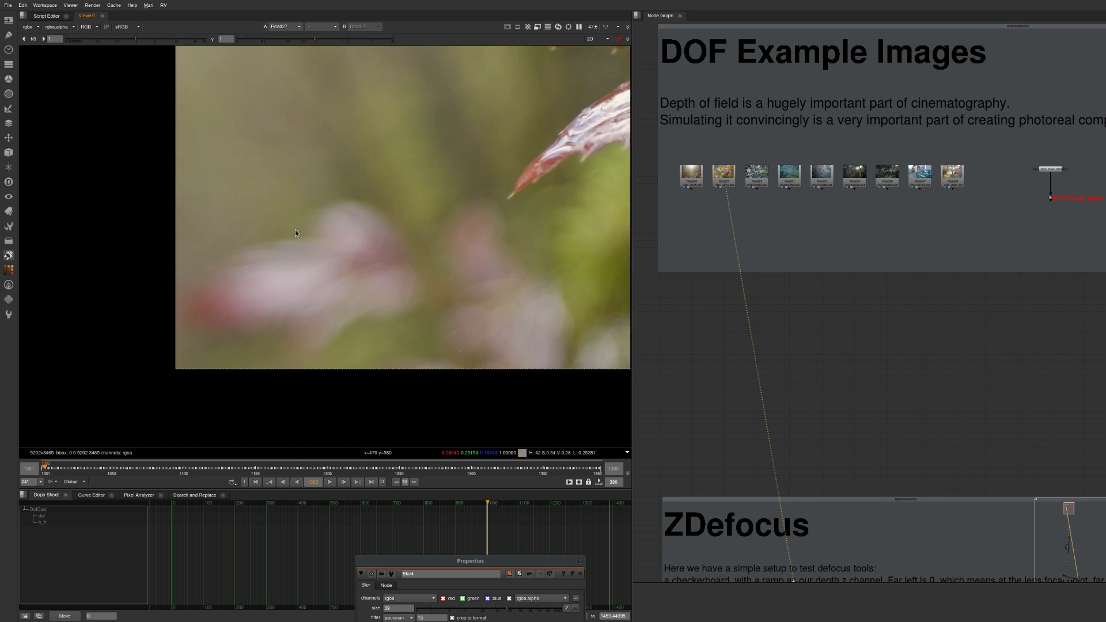
scroll(293, 232, up, 2)
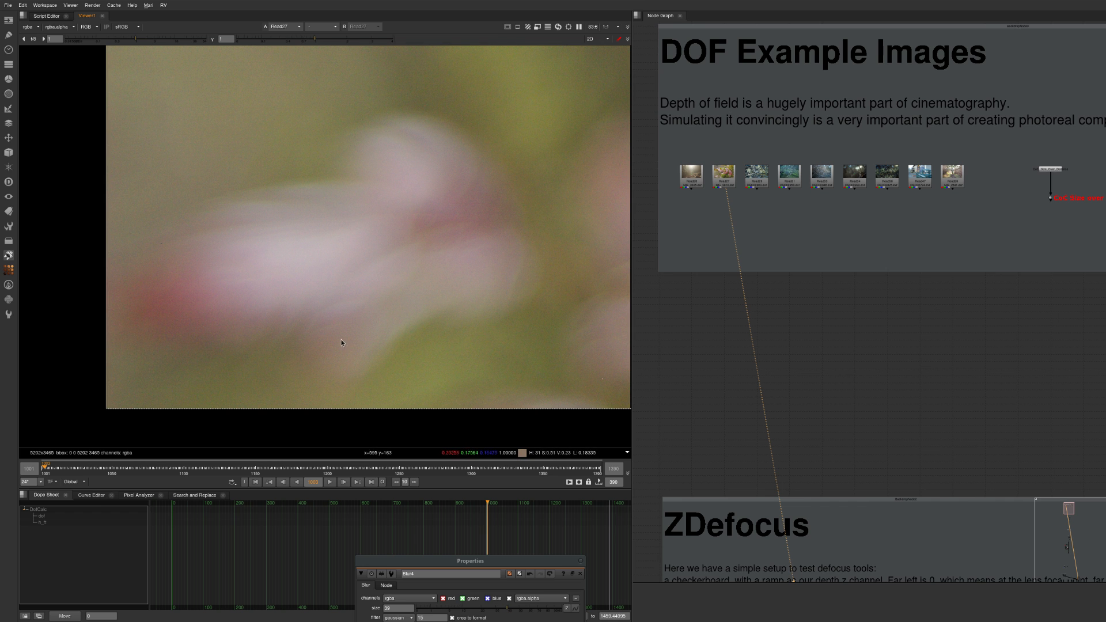
scroll(736, 178, up, 3)
- View the frosted branch photo from Read29 and examine the rainbow-coloured highlight in its defocused background
ctrl+shift+click(772, 176)
key(f)
scroll(369, 300, up, 7)
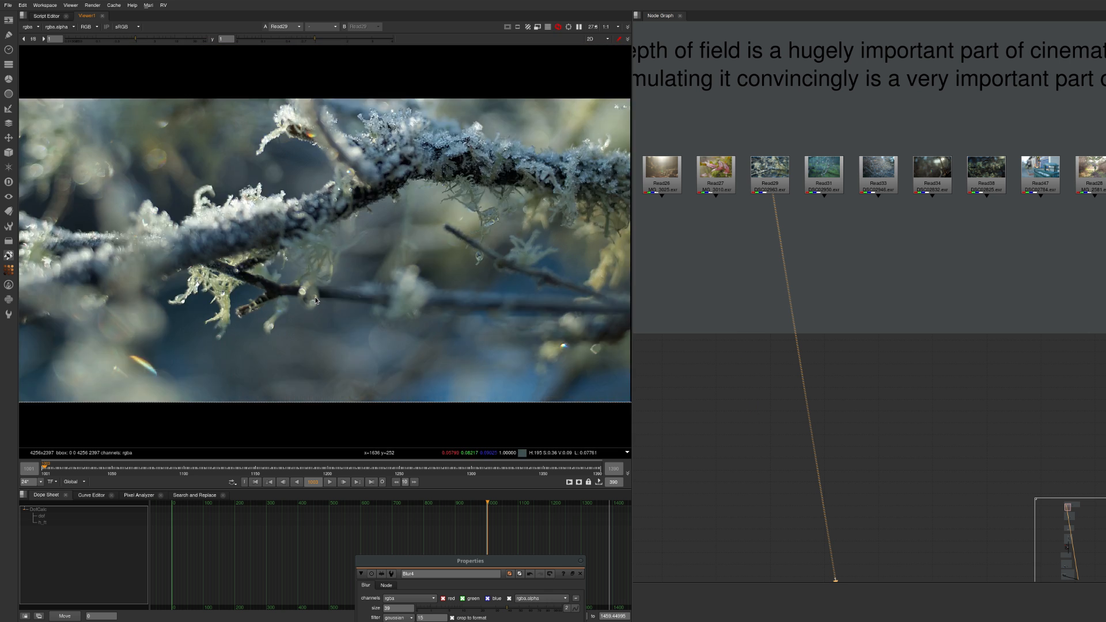
scroll(354, 281, up, 4)
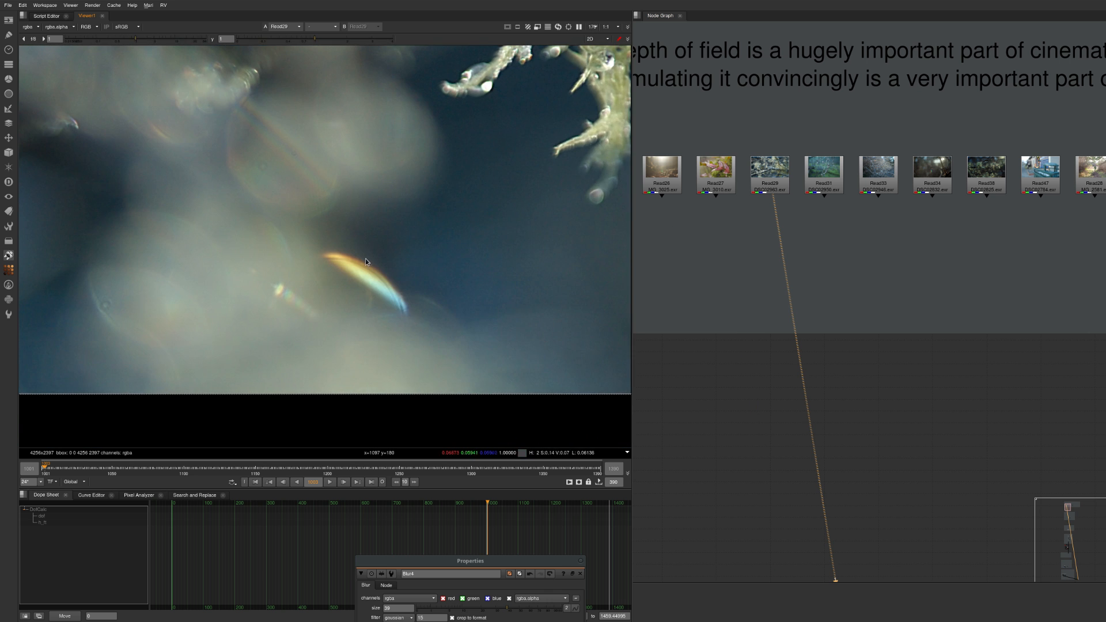
- Examine the bokeh discs around the defocused twigs and compare them with the sharp part of the frosted branch
scroll(451, 278, down, 4)
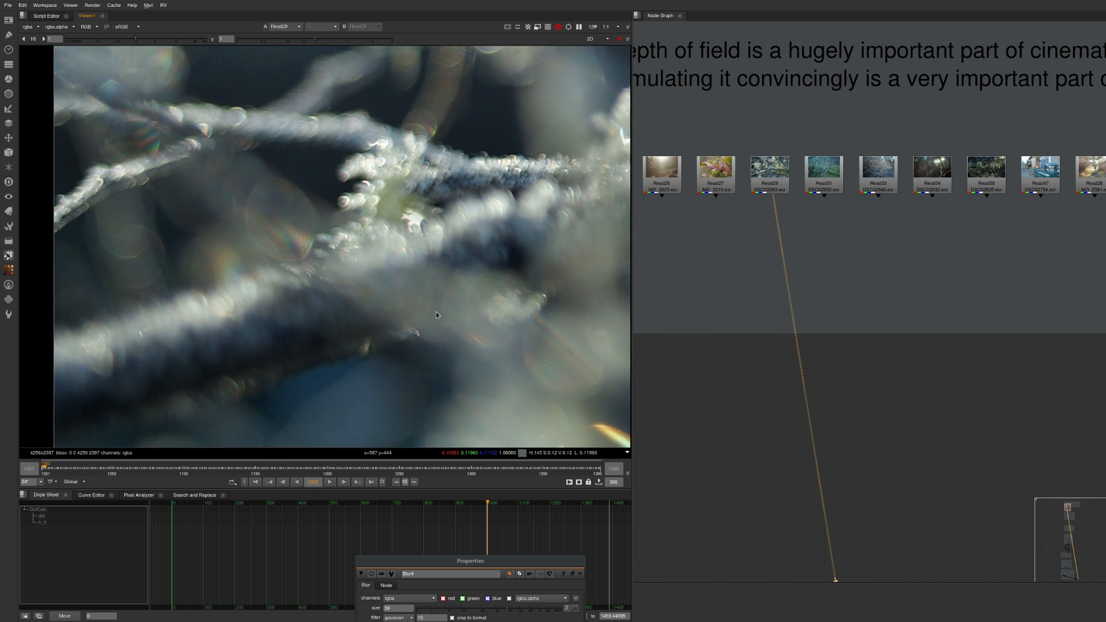
middle_drag(437, 313, 533, 328)
scroll(356, 239, up, 2)
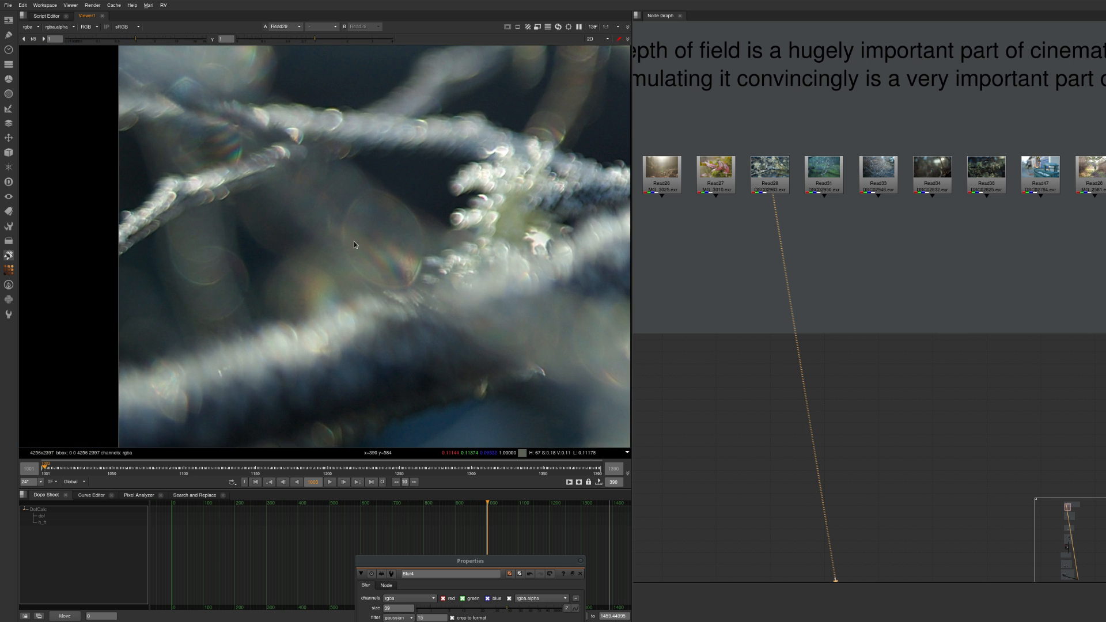
scroll(412, 258, up, 5)
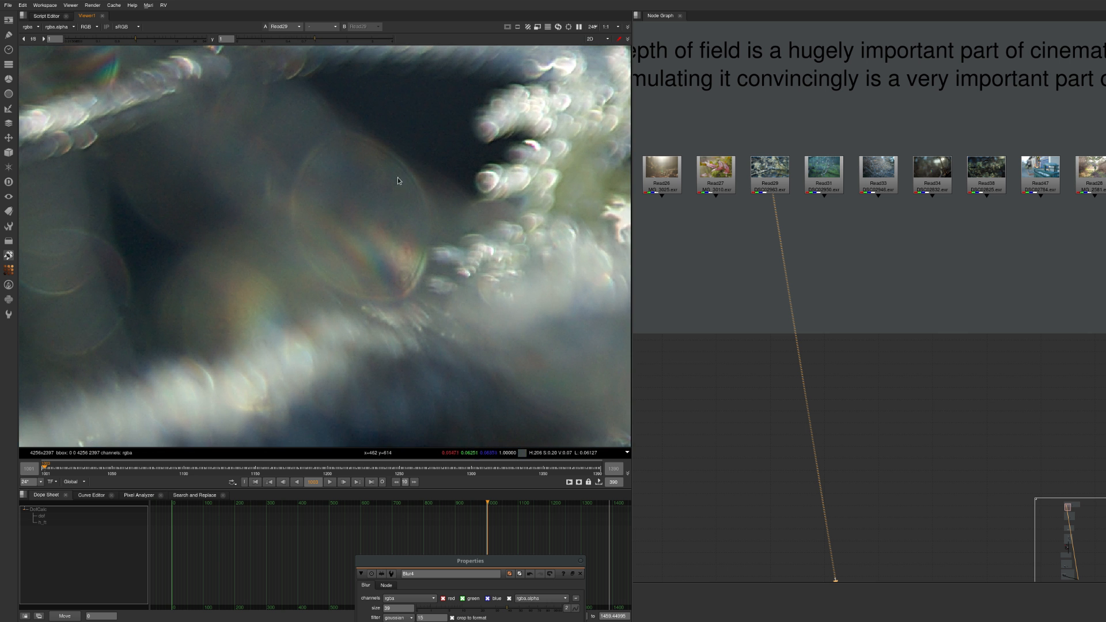
scroll(395, 188, down, 2)
scroll(401, 203, up, 3)
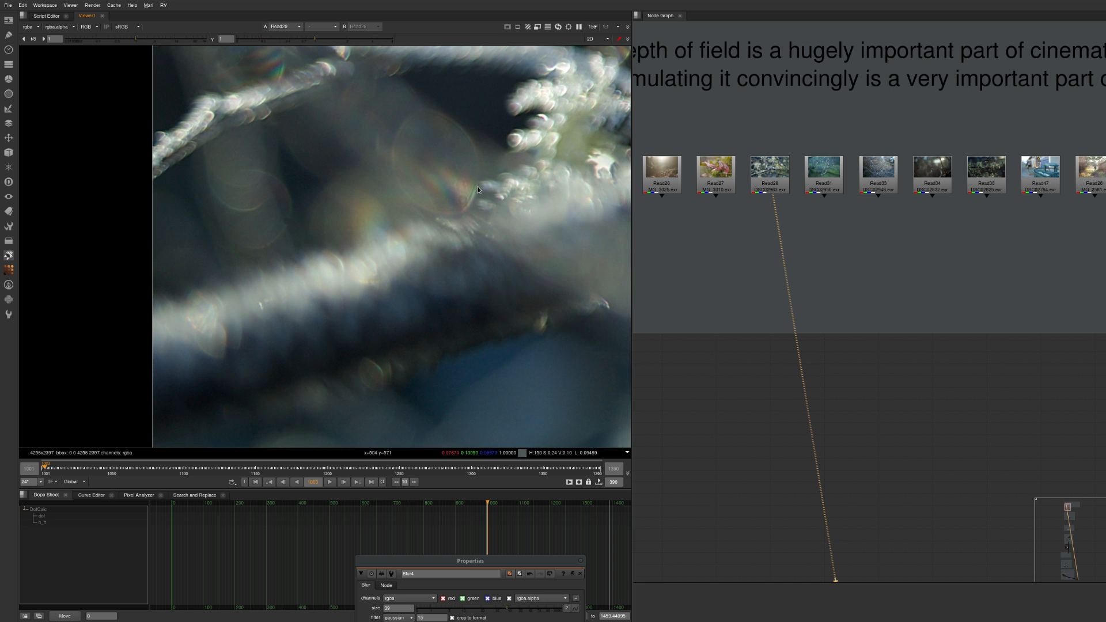
scroll(526, 144, up, 3)
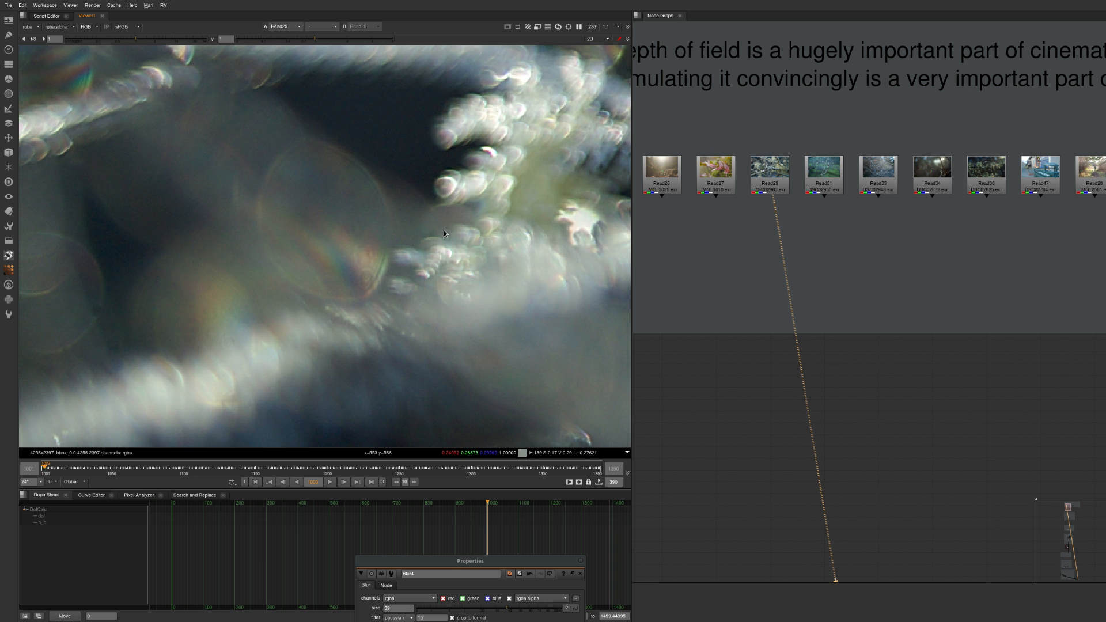
scroll(444, 233, down, 5)
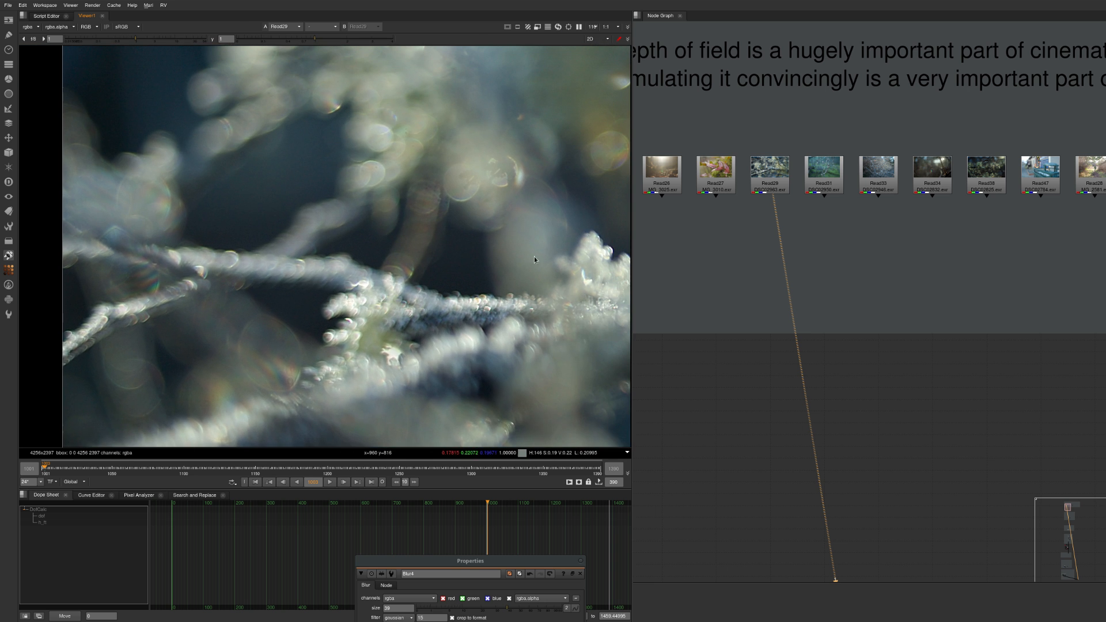
middle_drag(535, 257, 199, 354)
middle_drag(534, 234, 272, 294)
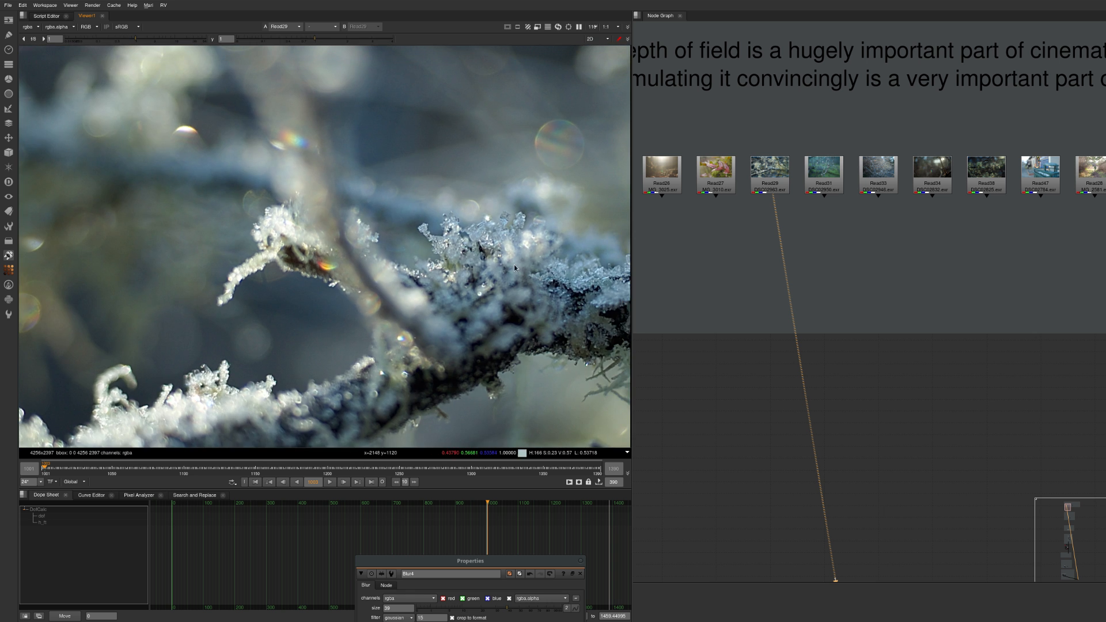
- Examine the frost-covered lichen beyond the main branch and the rimmed highlights in the defocused background behind it
middle_drag(592, 228, 358, 318)
scroll(356, 228, up, 3)
scroll(413, 235, down, 5)
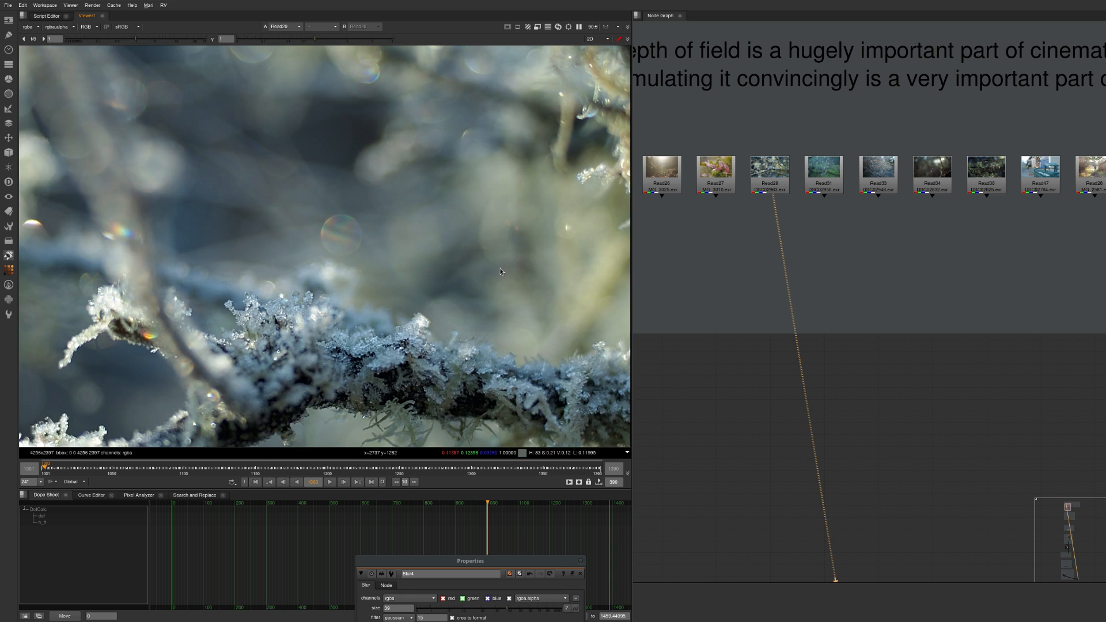
middle_drag(518, 268, 75, 268)
middle_drag(556, 202, 394, 247)
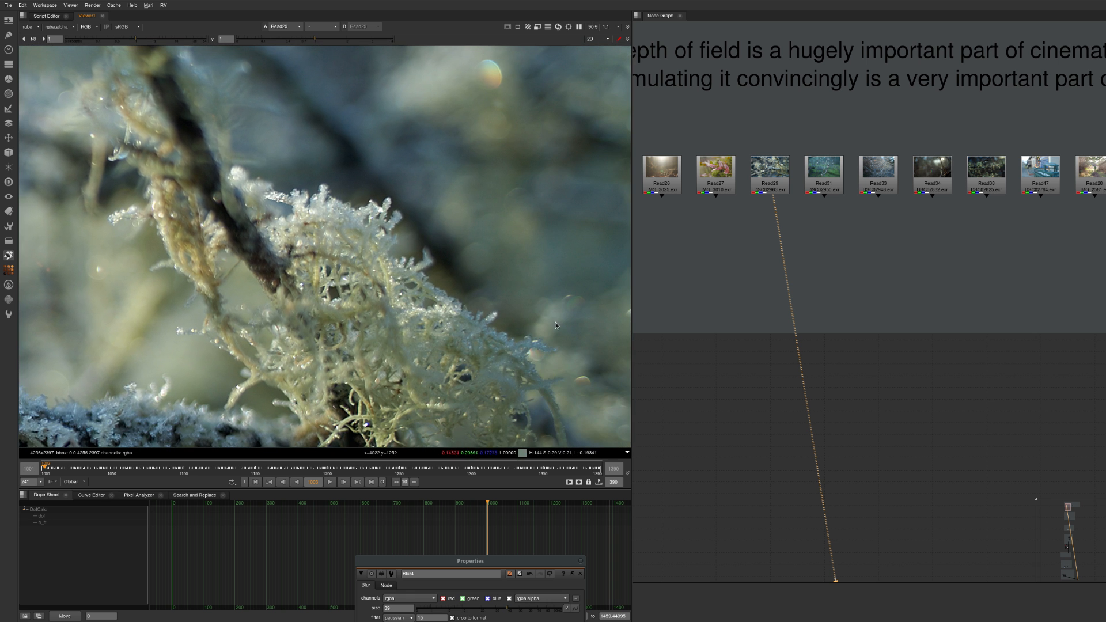
scroll(382, 233, up, 5)
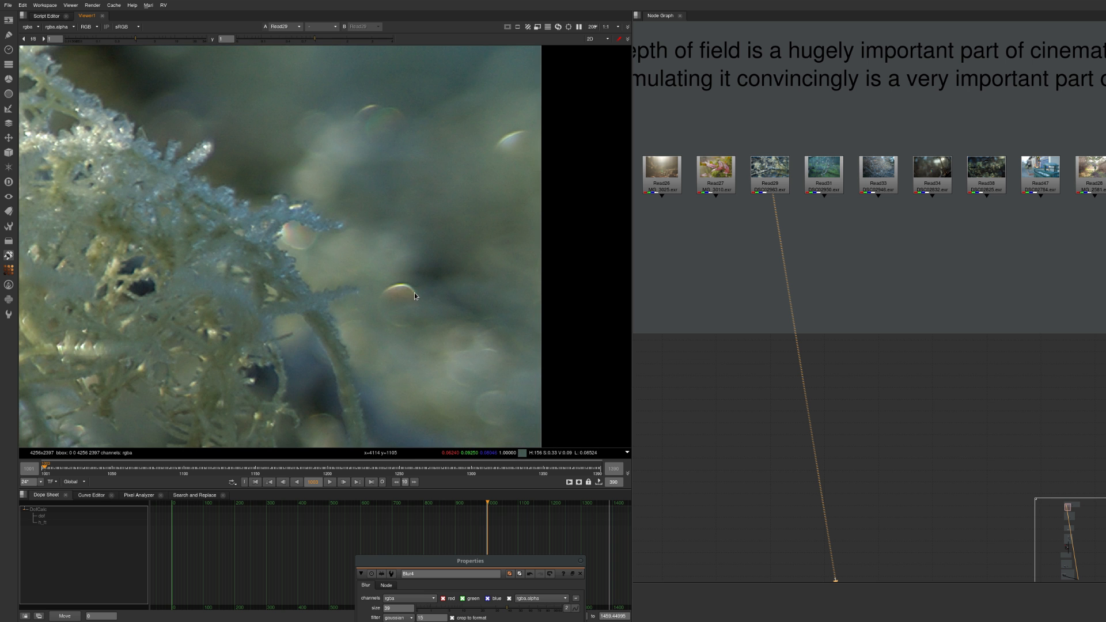
scroll(432, 311, down, 5)
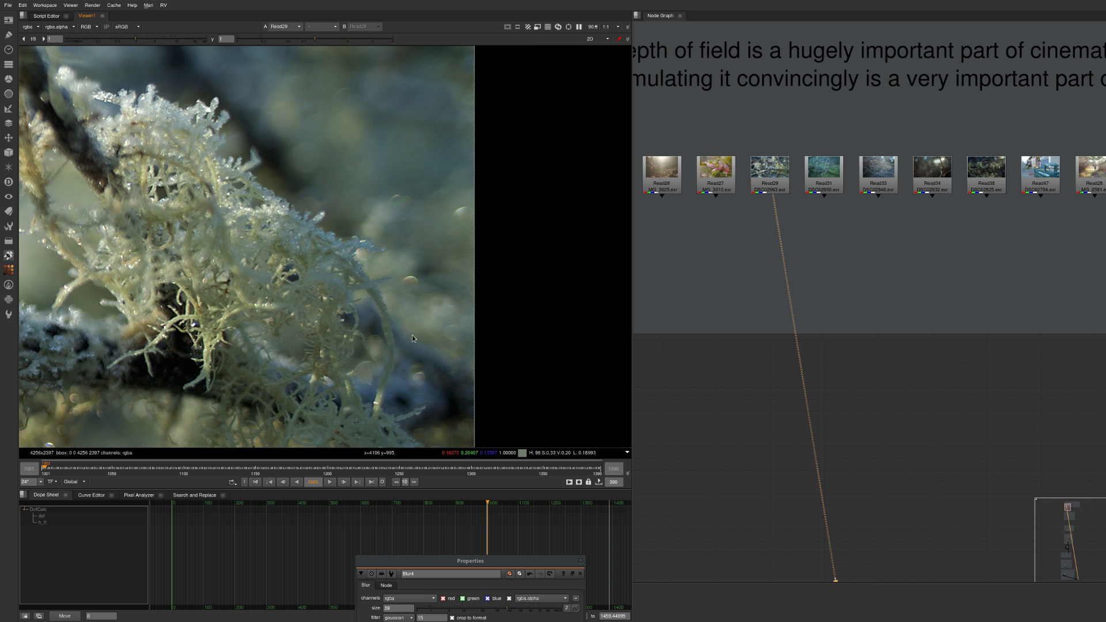
- Compare the lichen's softened tips with the bokeh discs beside its edge, then view the whole frosted branch photo
scroll(406, 277, up, 6)
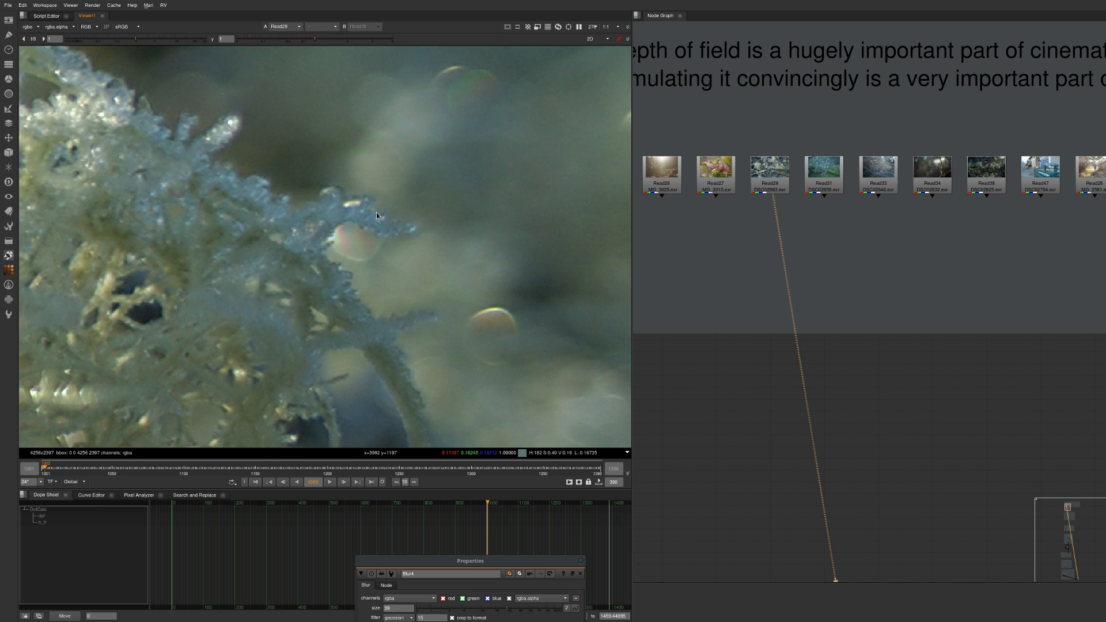
scroll(379, 219, down, 2)
mouse_move(389, 282)
middle_down()
mouse_move(410, 188)
mouse_move(386, 282)
middle_up()
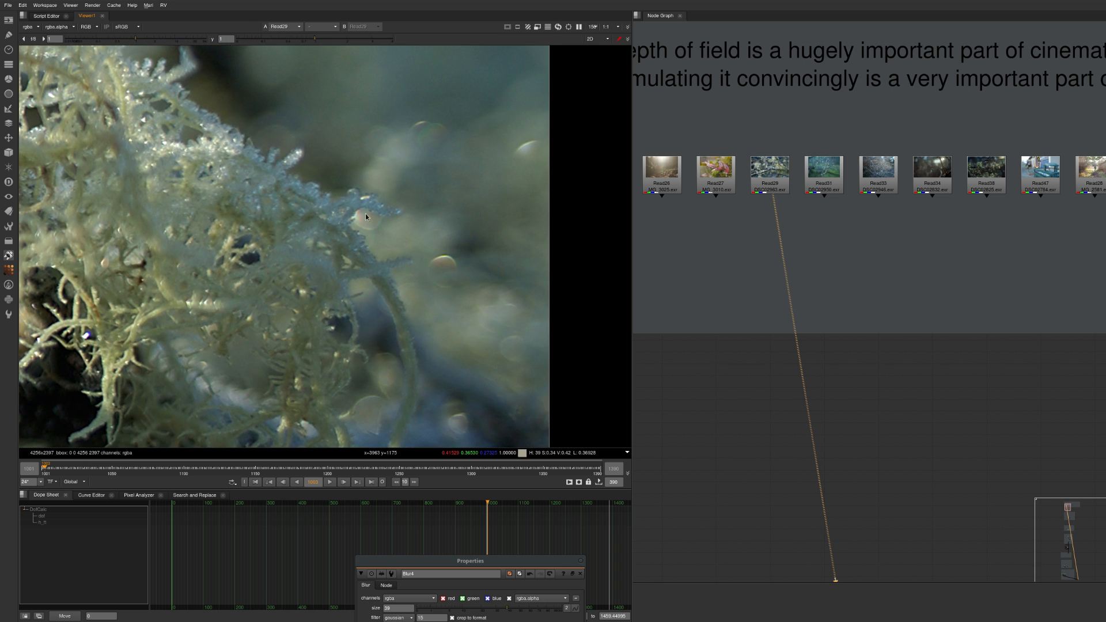
scroll(358, 216, up, 2)
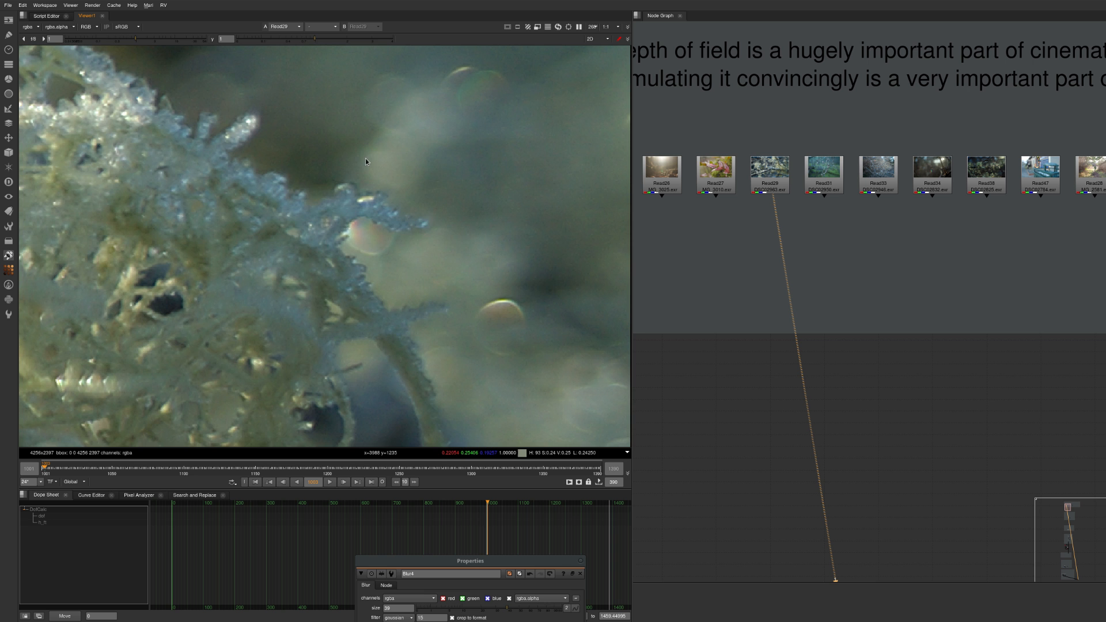
scroll(412, 205, down, 2)
middle_drag(425, 340, 448, 134)
middle_drag(425, 203, 449, 102)
scroll(385, 242, down, 6)
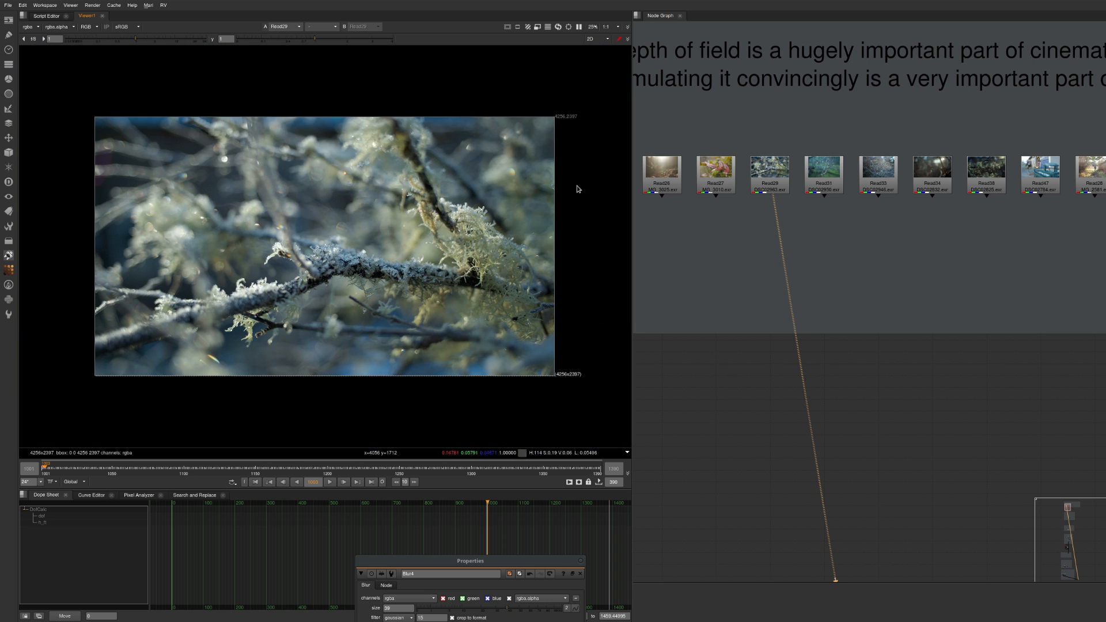
- View the photo of hanging cones from Read31 against its smoothly defocused forest background
click(830, 175)
key(1)
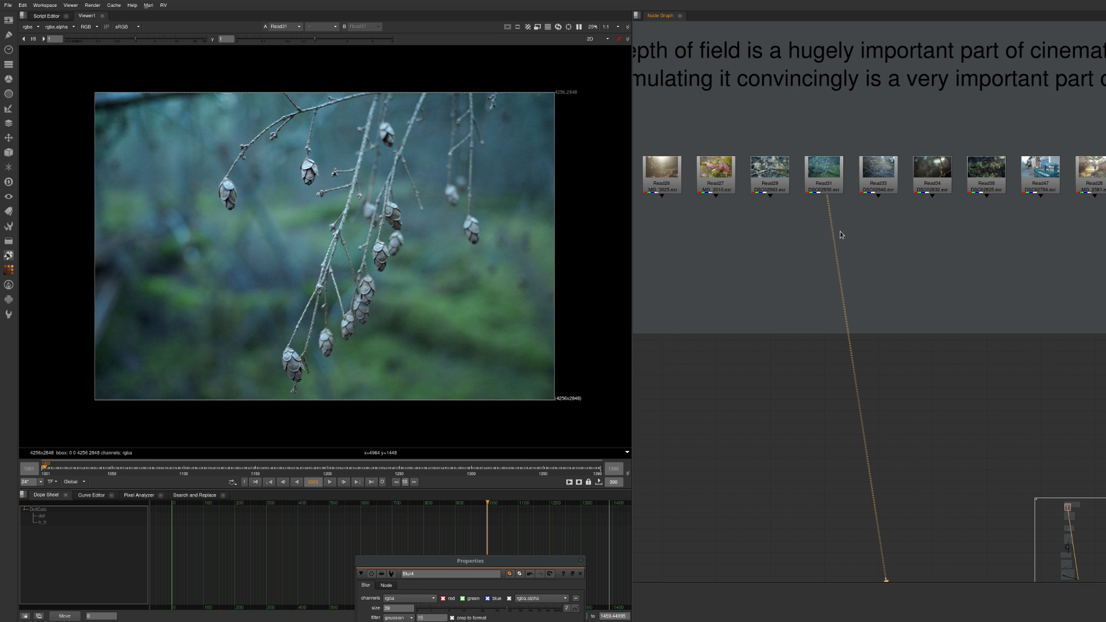
scroll(689, 241, up, 5)
click(719, 242)
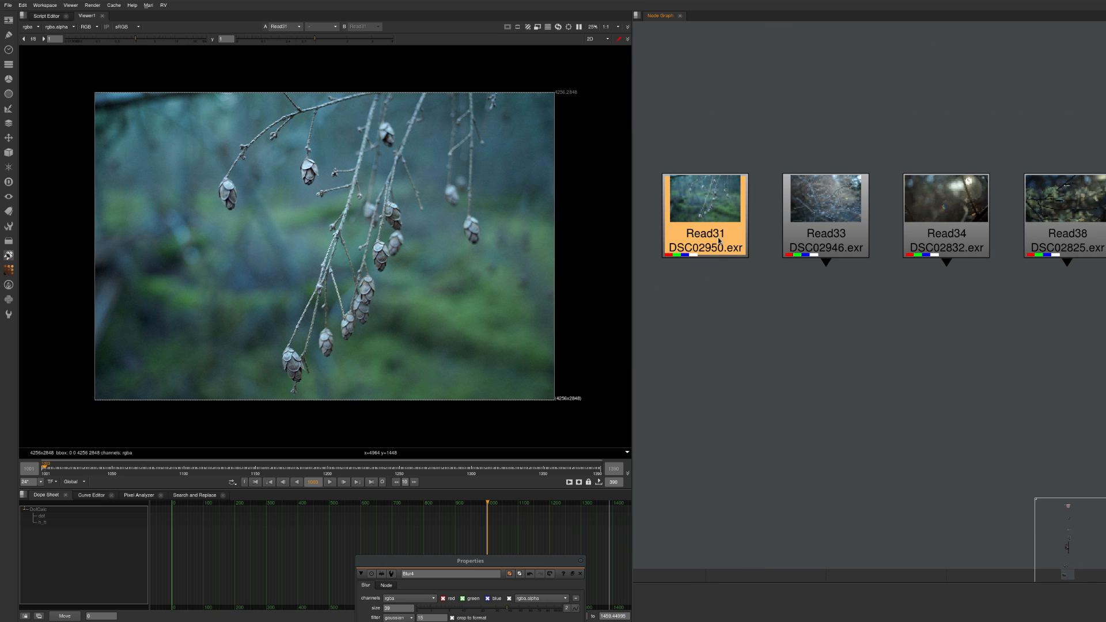
click(741, 311)
- View the frosty twigs photo from Read33 and examine the rainbow-coloured bokeh discs around the out-of-focus twigs
click(824, 217)
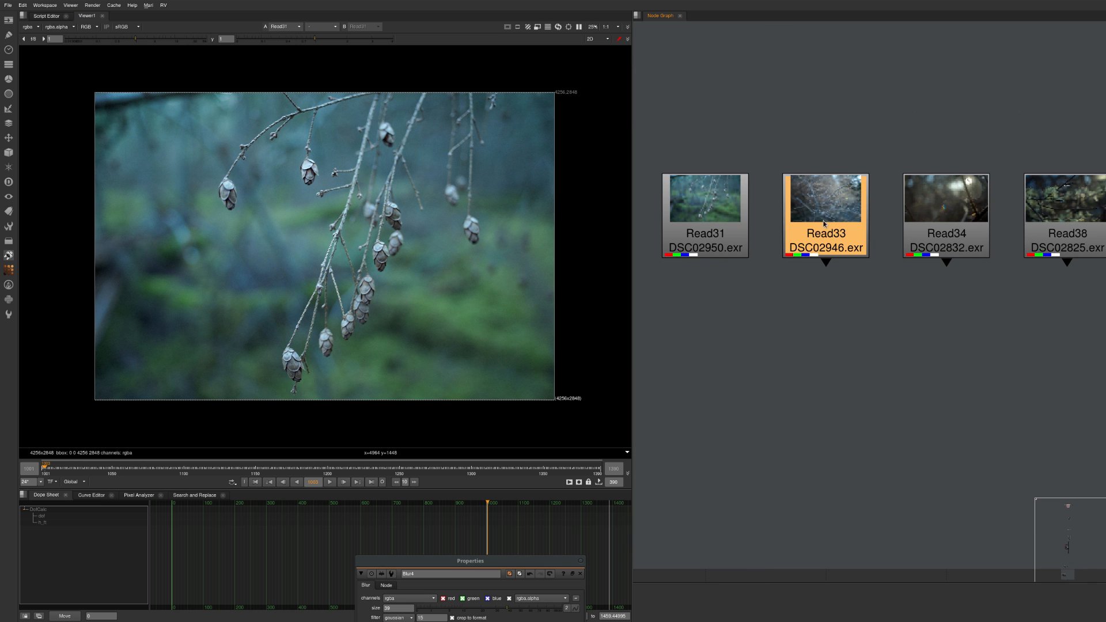
key(1)
click(837, 303)
scroll(468, 246, up, 8)
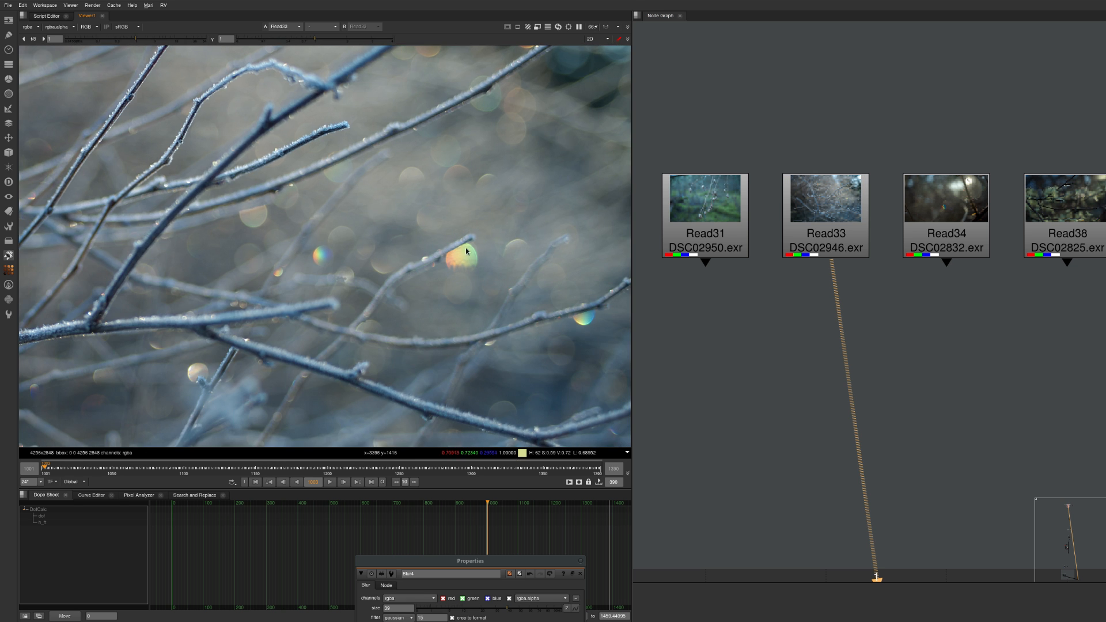
middle_drag(194, 240, 400, 87)
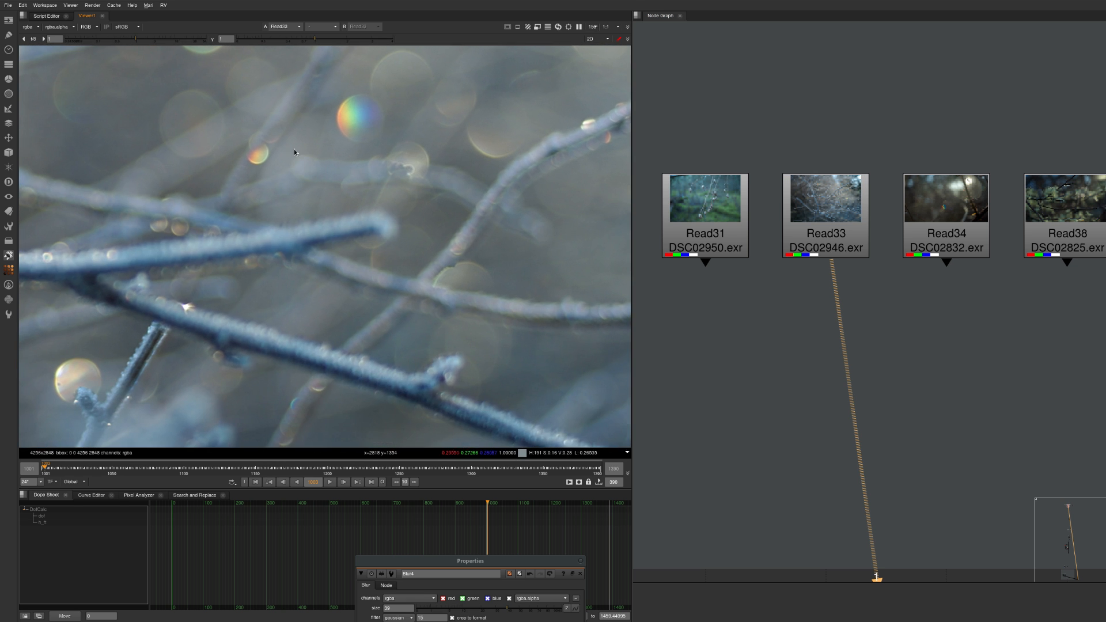
scroll(294, 148, down, 2)
middle_drag(214, 294, 341, 359)
scroll(391, 259, up, 3)
middle_drag(265, 330, 344, 296)
scroll(337, 290, down, 3)
scroll(370, 228, up, 5)
middle_drag(427, 179, 218, 378)
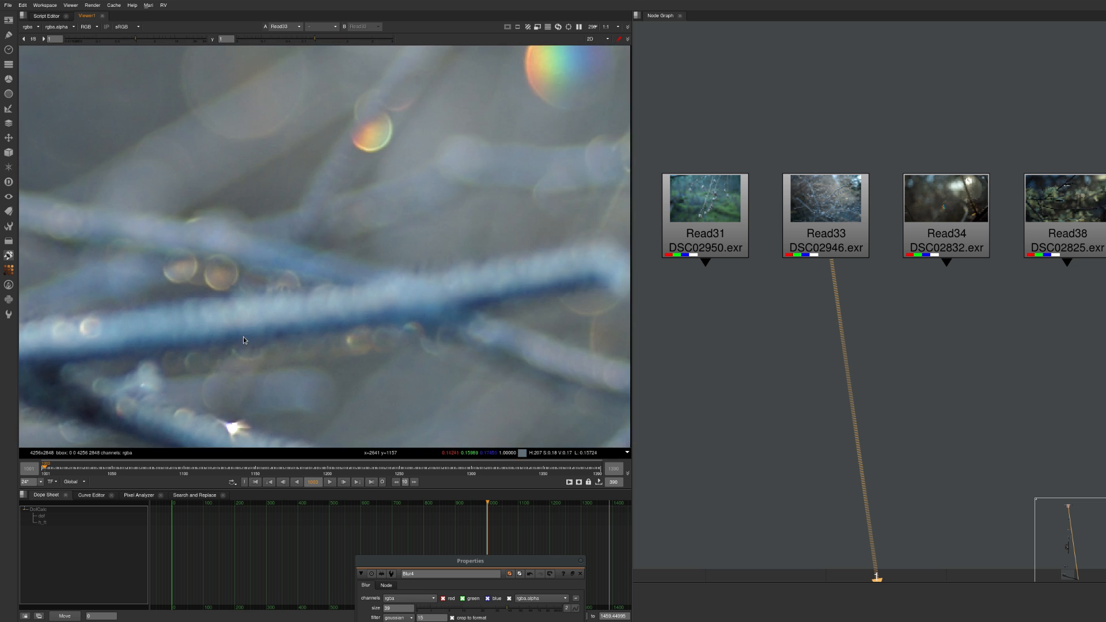
- Examine how the overlapping bokeh discs sit behind the diagonal twigs in the right half of the frosty twigs photo
scroll(332, 239, down, 3)
middle_drag(418, 96, 353, 267)
middle_drag(535, 253, 215, 258)
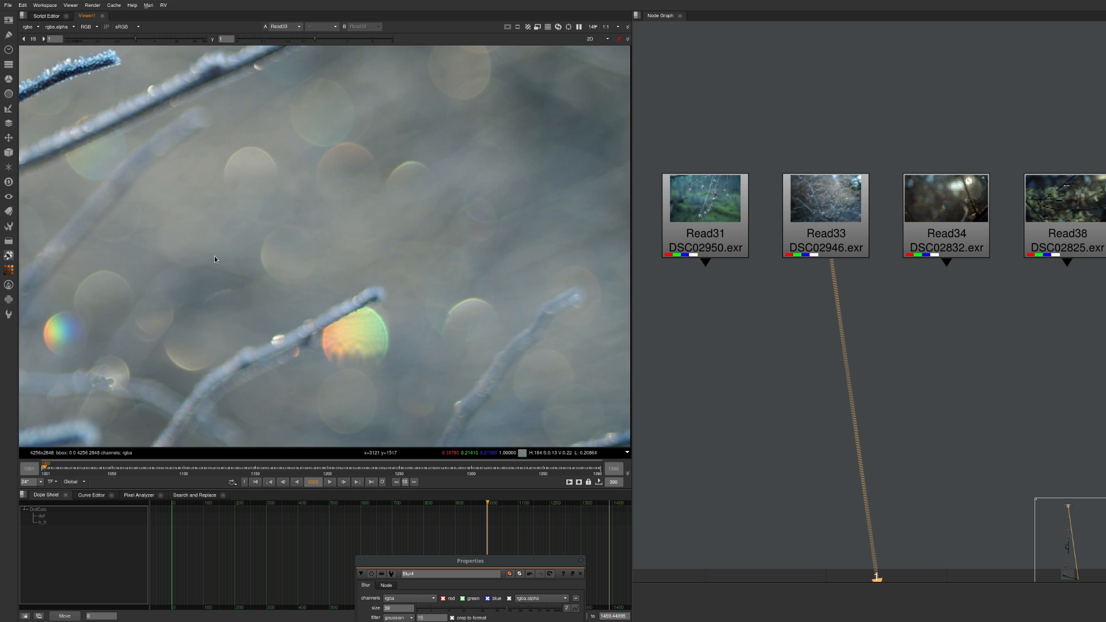
middle_drag(474, 255, 334, 184)
scroll(331, 186, down, 4)
middle_drag(378, 263, 429, 340)
middle_drag(398, 116, 444, 189)
scroll(444, 189, up, 4)
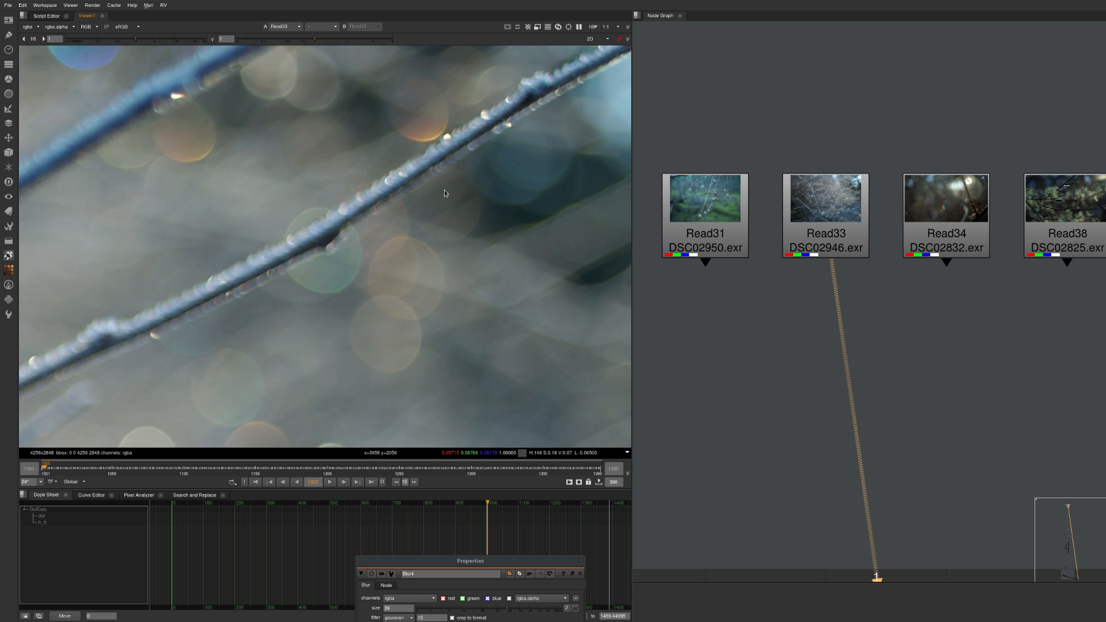
scroll(438, 193, down, 2)
middle_drag(348, 194, 404, 304)
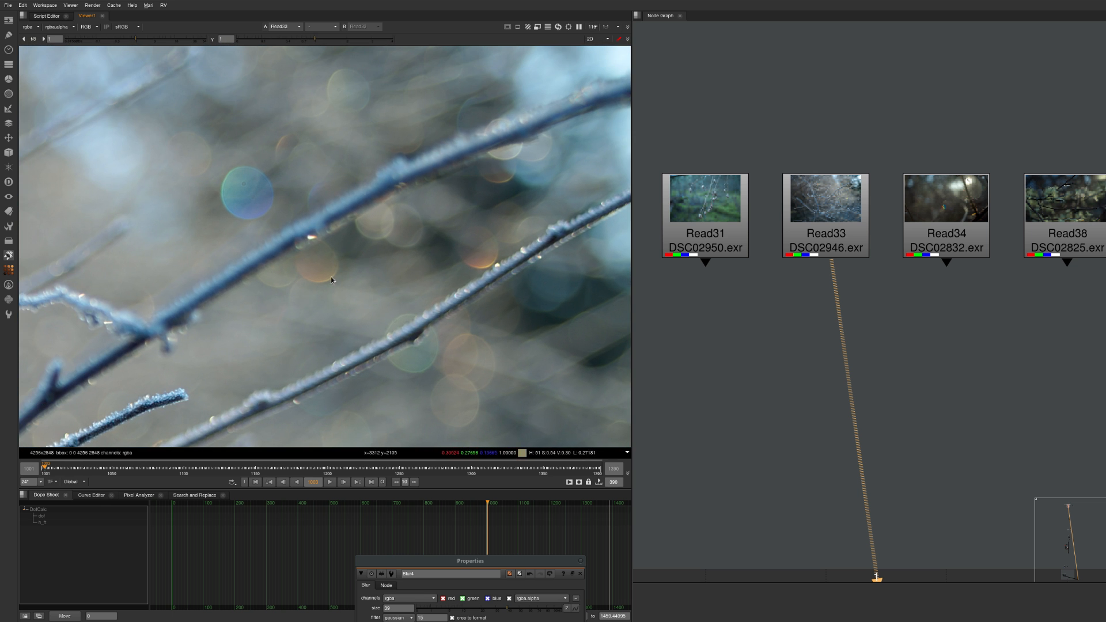
- Examine the cut-off shapes and inner texture of the green and orange bokeh discs in the upper-left twigs area
middle_drag(166, 288, 469, 174)
scroll(469, 174, down, 4)
middle_drag(330, 314, 434, 366)
middle_drag(271, 118, 387, 179)
scroll(386, 179, up, 5)
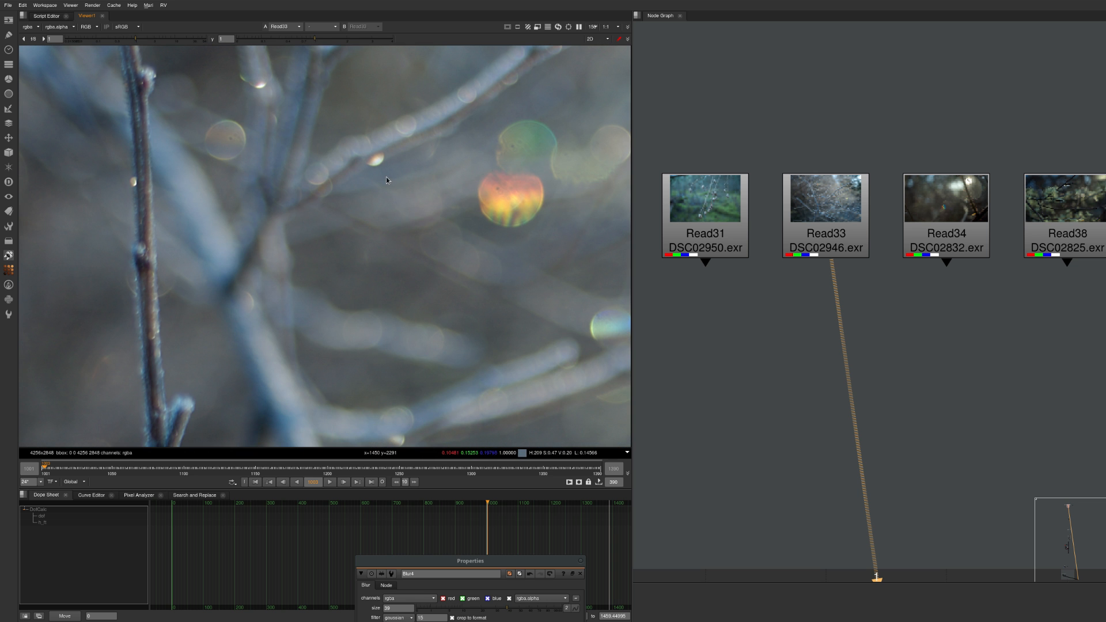
middle_drag(440, 233, 306, 293)
scroll(382, 218, up, 4)
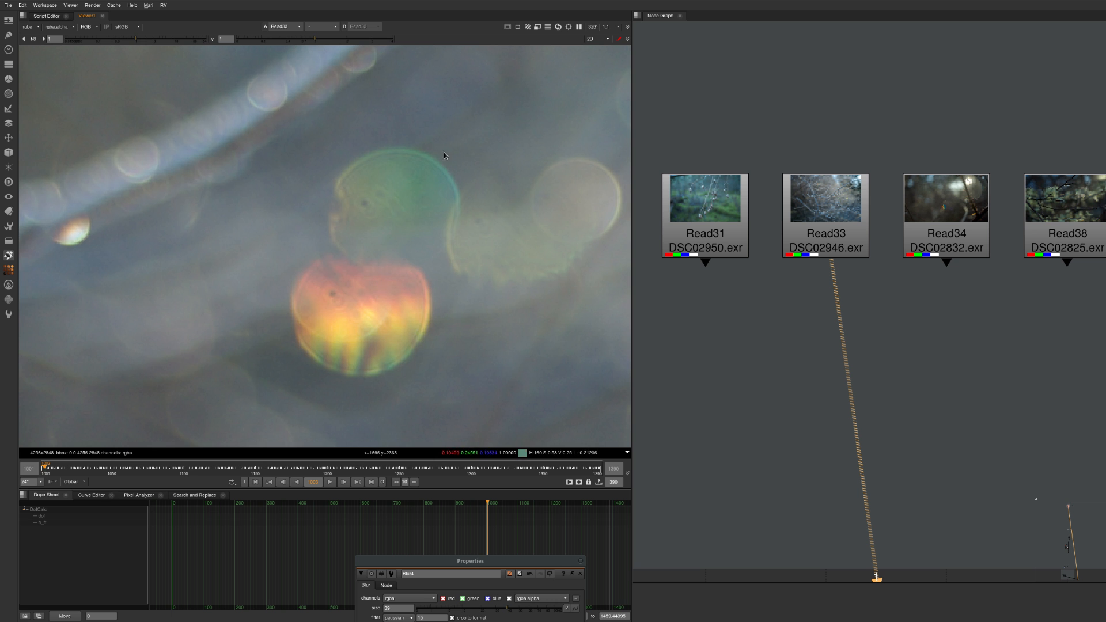
- Return to the depth of field simulation setup and view the Blur4 result on the checkerboard
key(f)
scroll(758, 186, down, 8)
middle_drag(708, 386, 800, 149)
scroll(800, 150, down, 3)
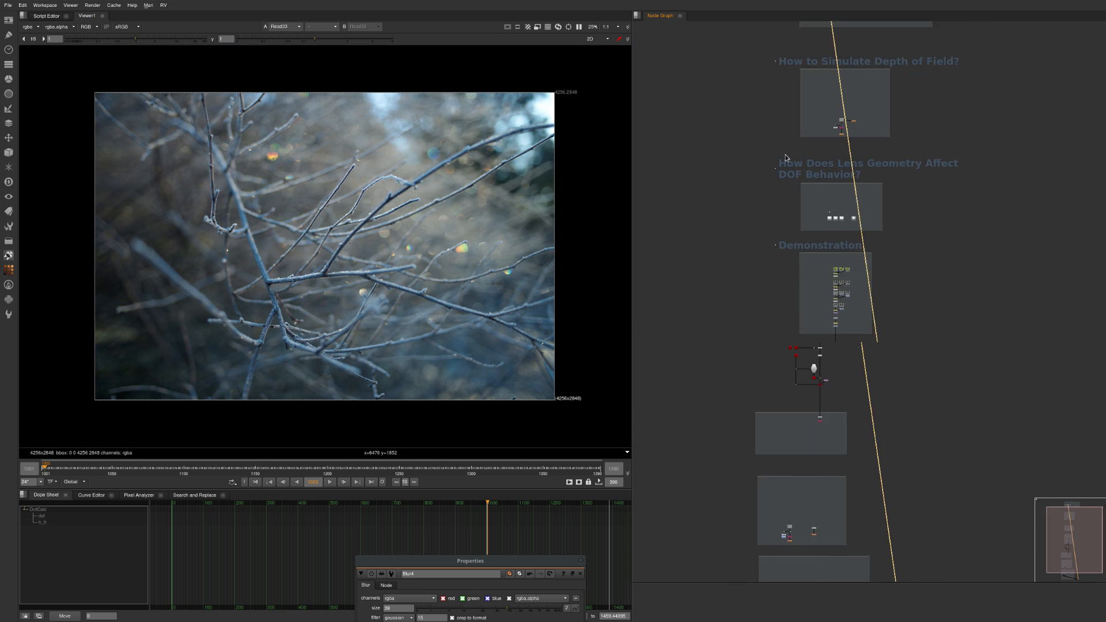
scroll(910, 105, up, 8)
click(776, 200)
key(1)
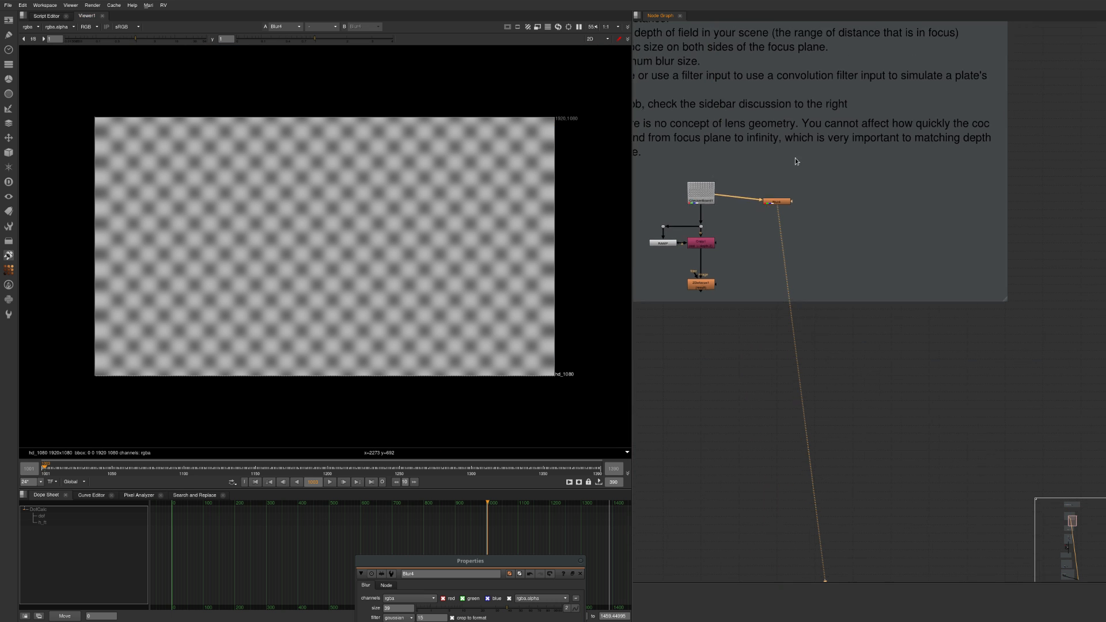
- Delete the Blur4 node connected to the checkerboard
scroll(786, 164, up, 2)
click(881, 213)
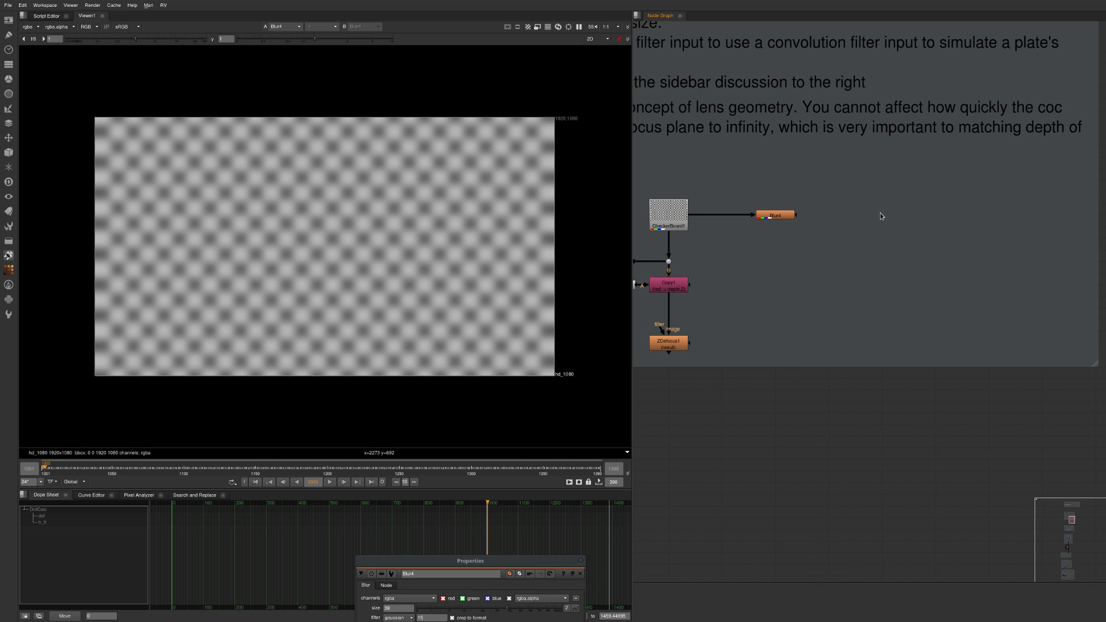
drag(783, 215, 784, 237)
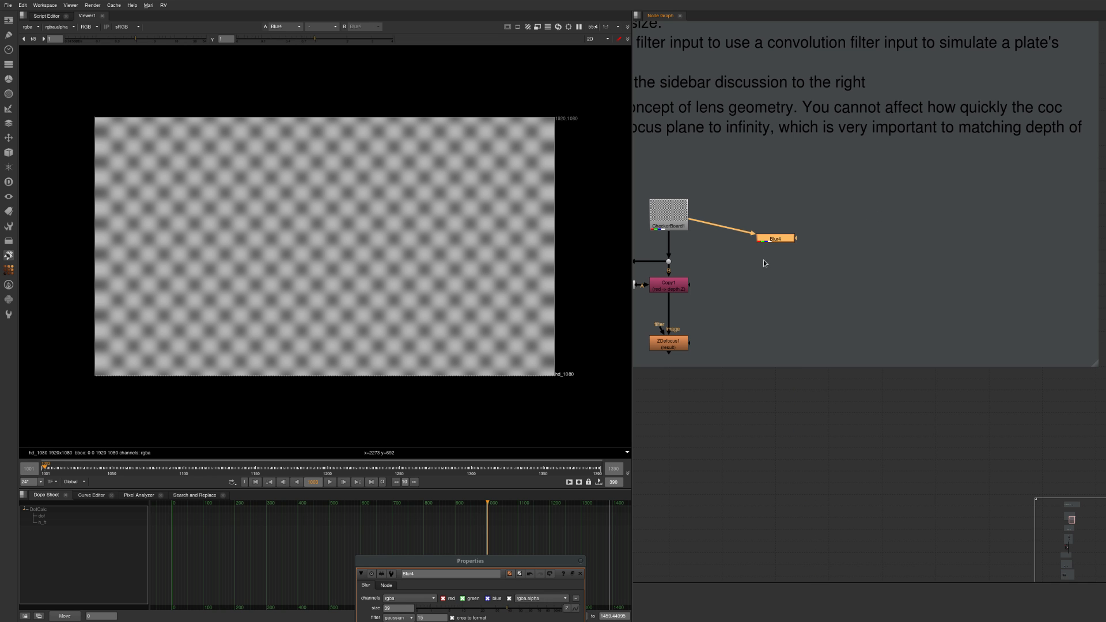
click(784, 276)
drag(782, 239, 782, 252)
key(Delete)
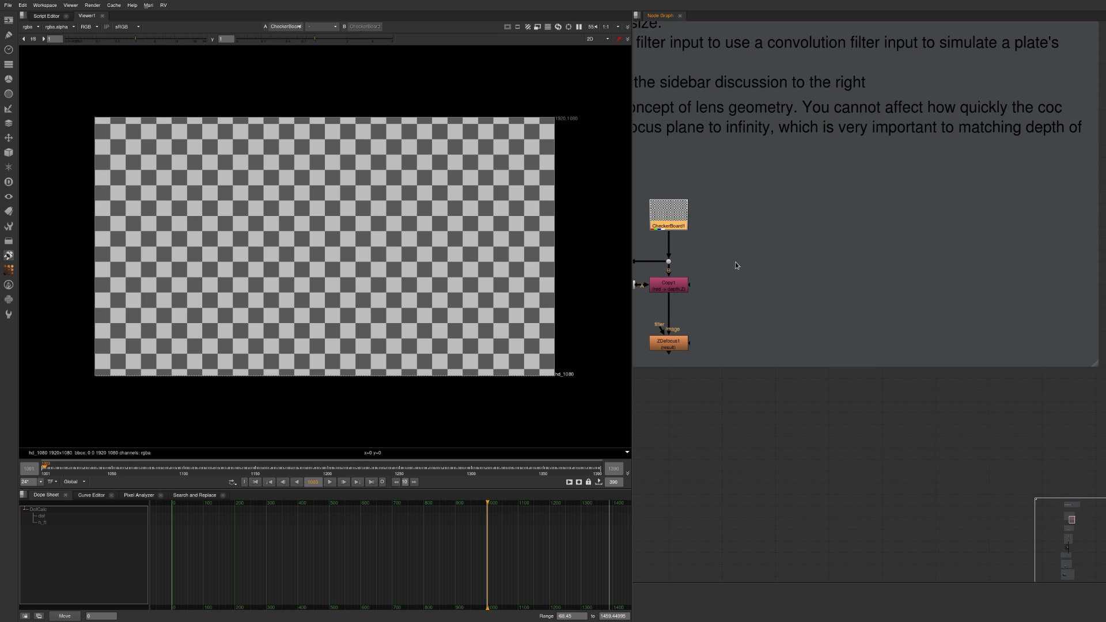
- Add a Defocus node fed by the checkerboard, place it beside the setup and view its output
key(Tab)
text(defocus)
key(Return)
alt+drag(597, 282, 488, 479)
drag(729, 252, 771, 229)
key(1)
alt+drag(427, 470, 380, 509)
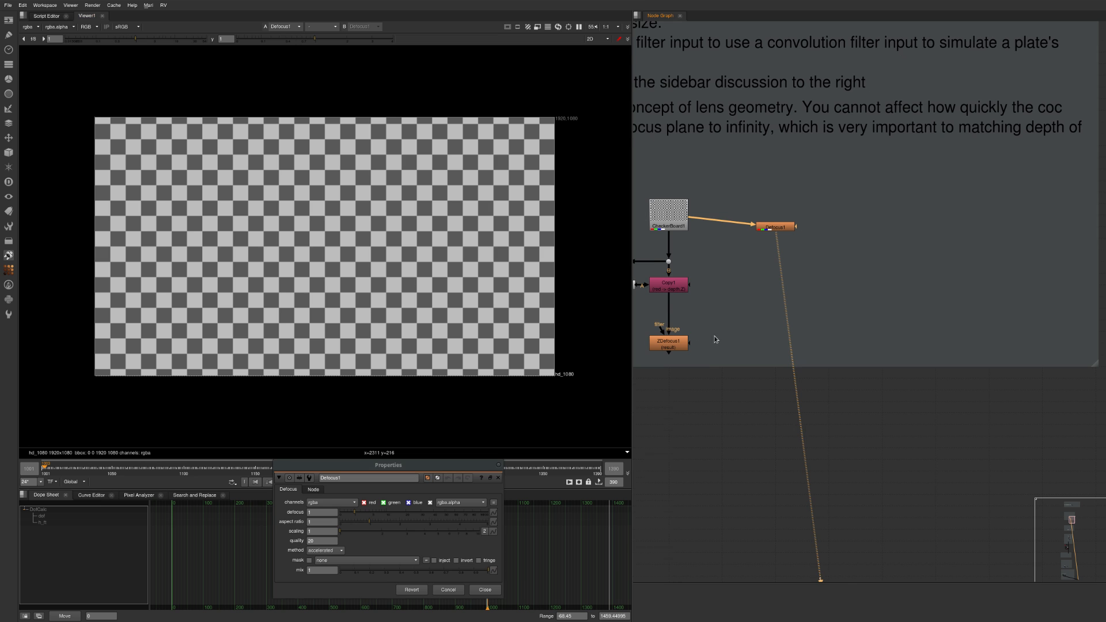
- Raise the Defocus node's defocus amount for a strong uniform blur and examine the defocused checkerboard up close
middle_drag(708, 334, 736, 346)
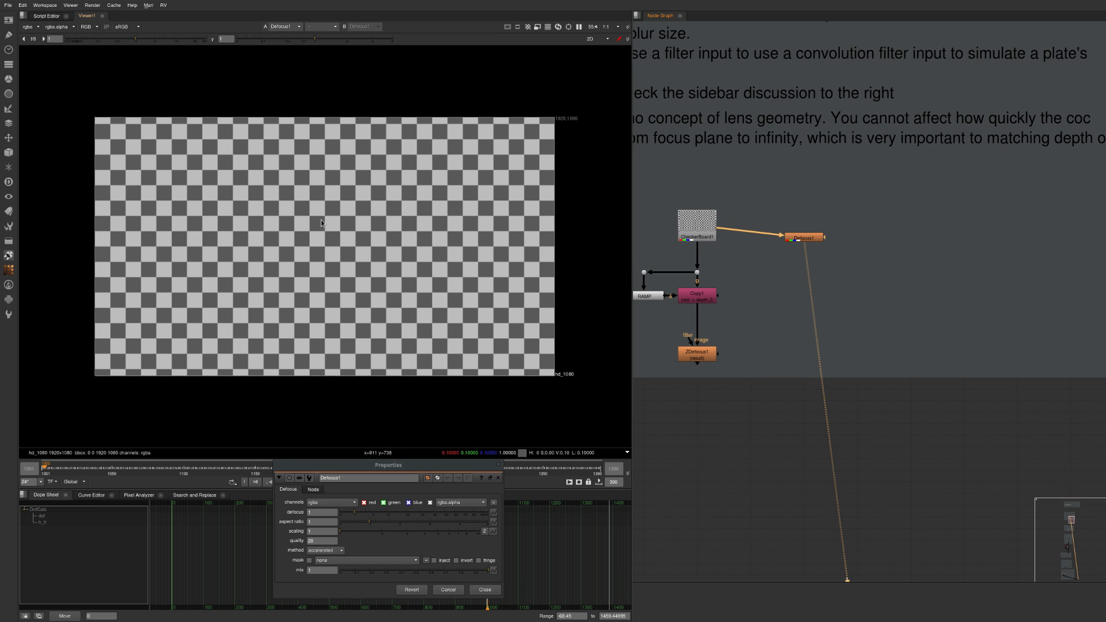
drag(354, 513, 396, 521)
drag(394, 514, 419, 513)
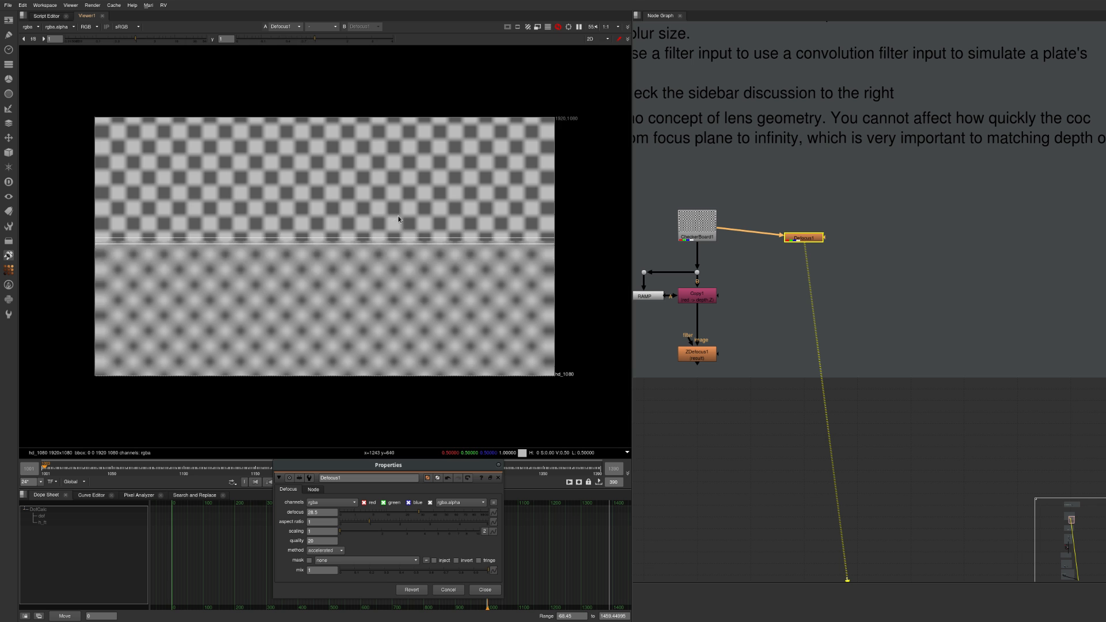
scroll(388, 258, up, 3)
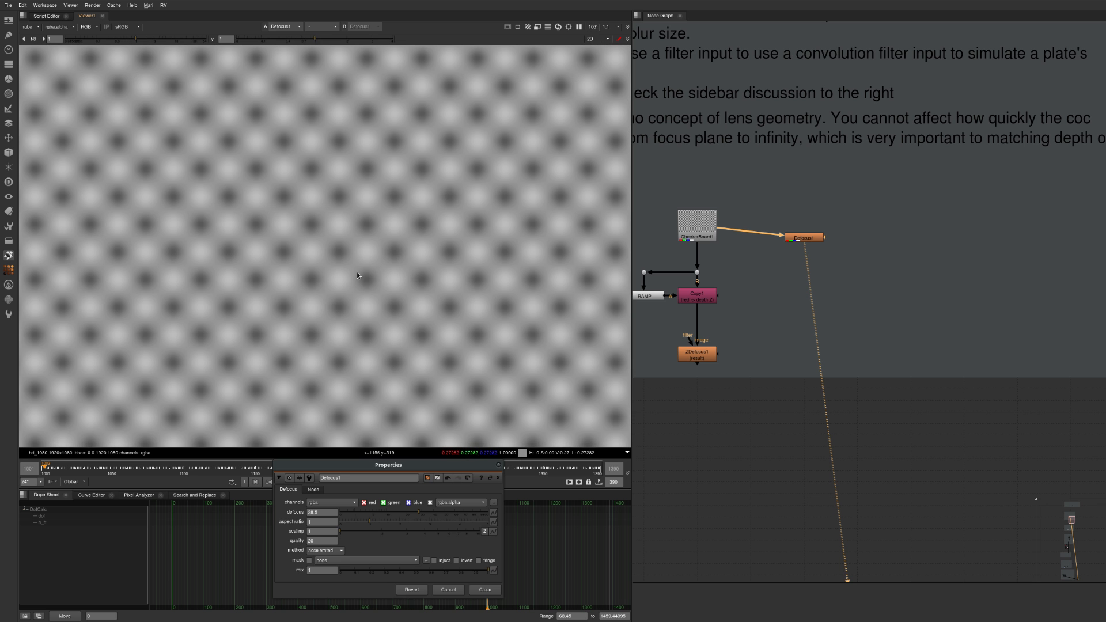
scroll(385, 255, up, 1)
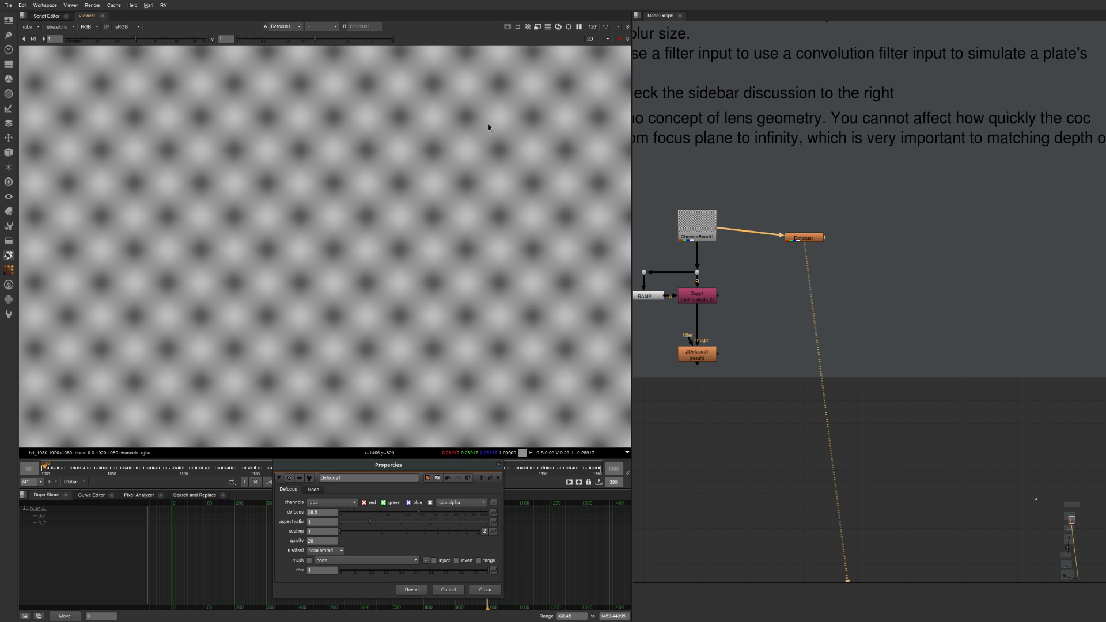
key(f)
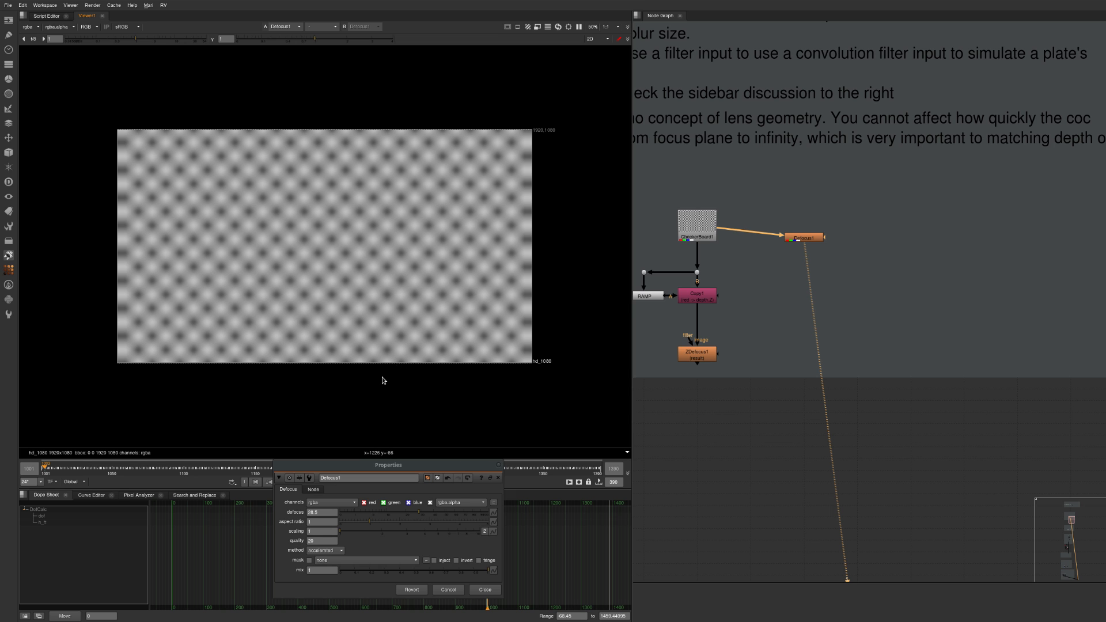
- Delete the Defocus node connected to the checkerboard
click(804, 237)
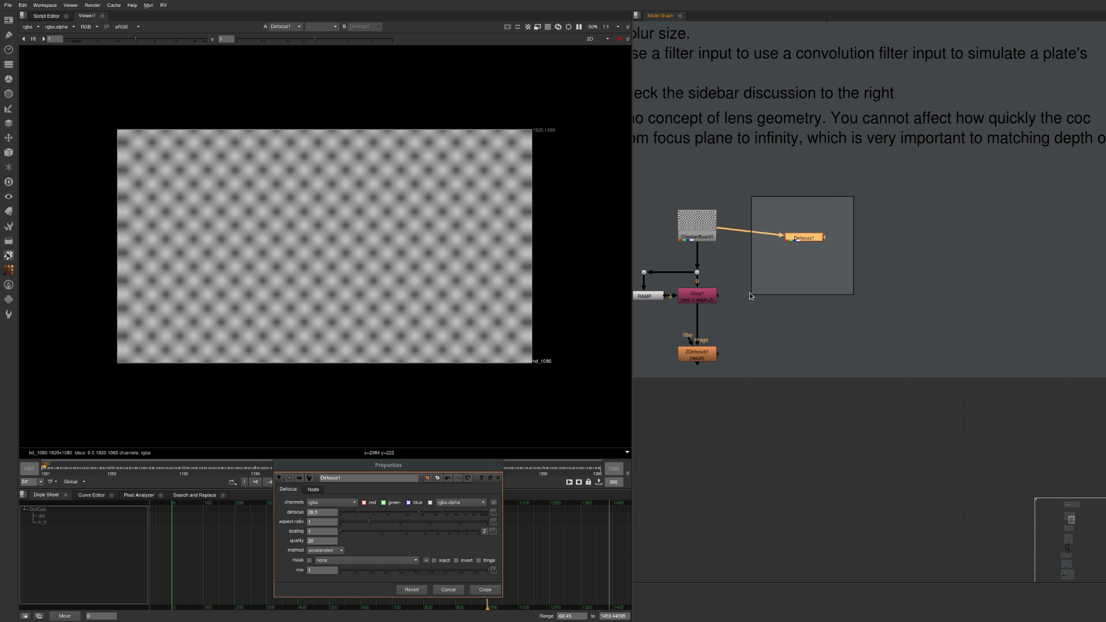
key(Delete)
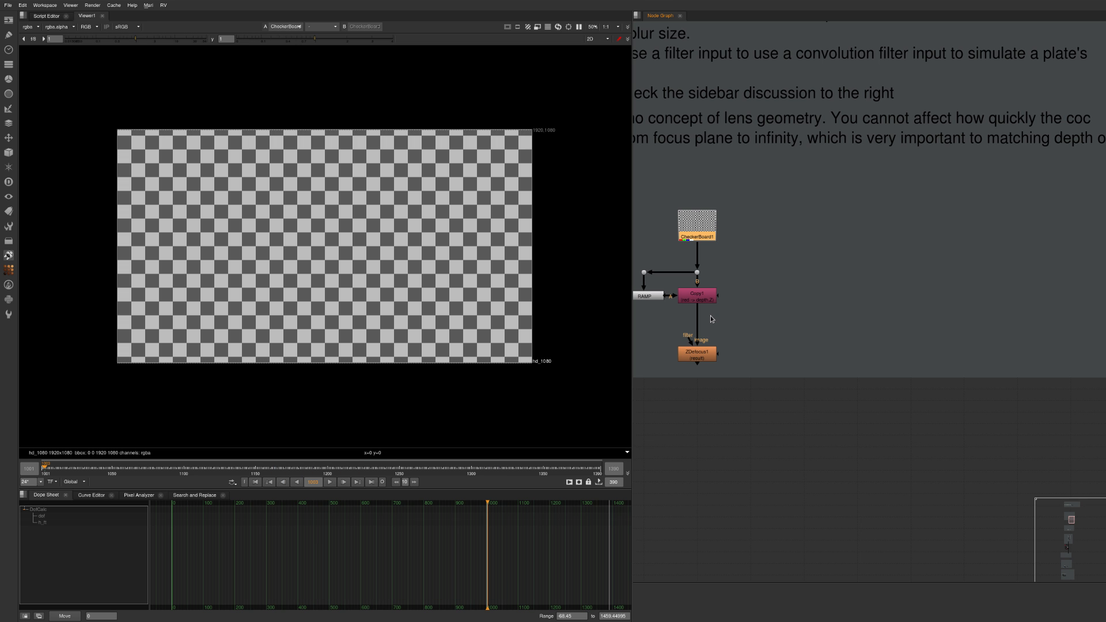
- Open the properties of the ZDefocus1 node below the checkerboard and ramp setup, keeping its node tree in view
scroll(833, 225, down, 5)
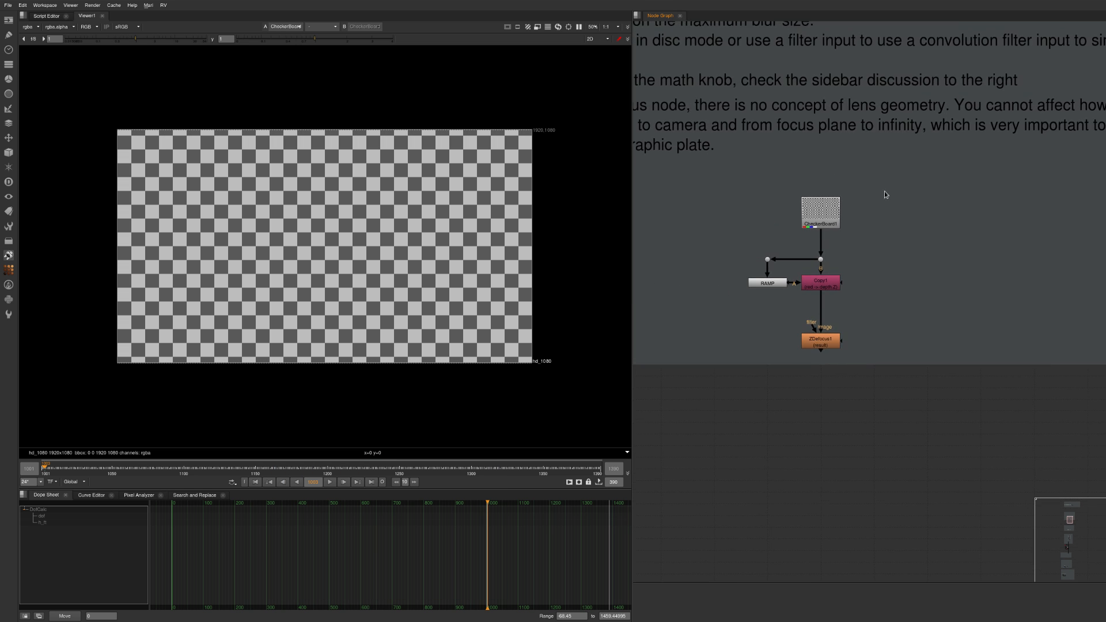
middle_drag(857, 243, 926, 281)
drag(938, 318, 787, 433)
middle_drag(920, 329, 822, 369)
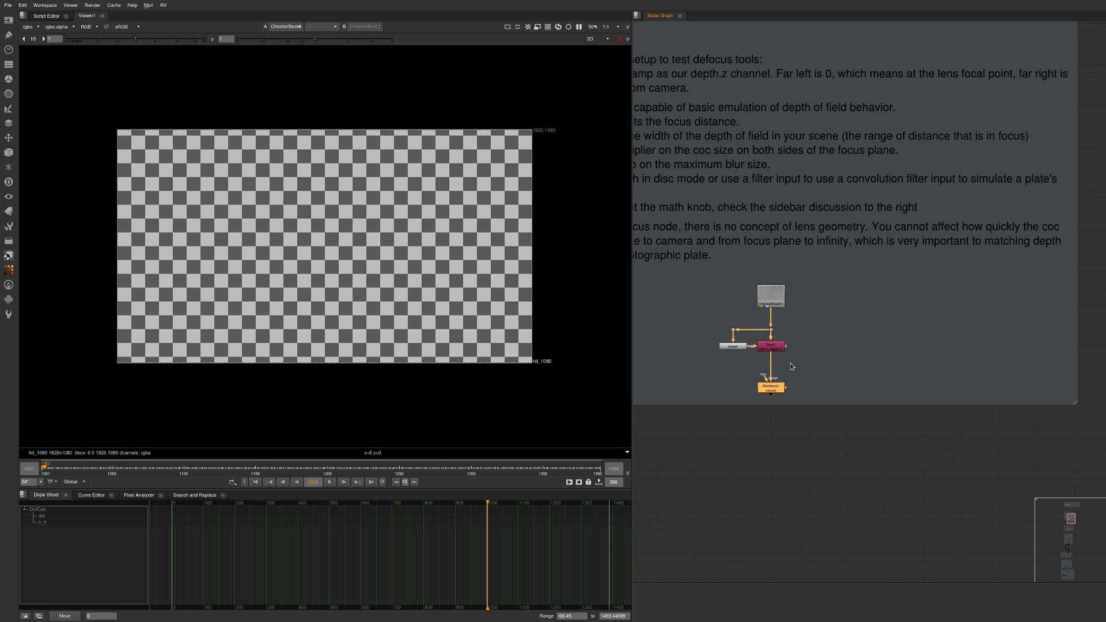
double_click(771, 387)
alt+drag(658, 385, 1010, 173)
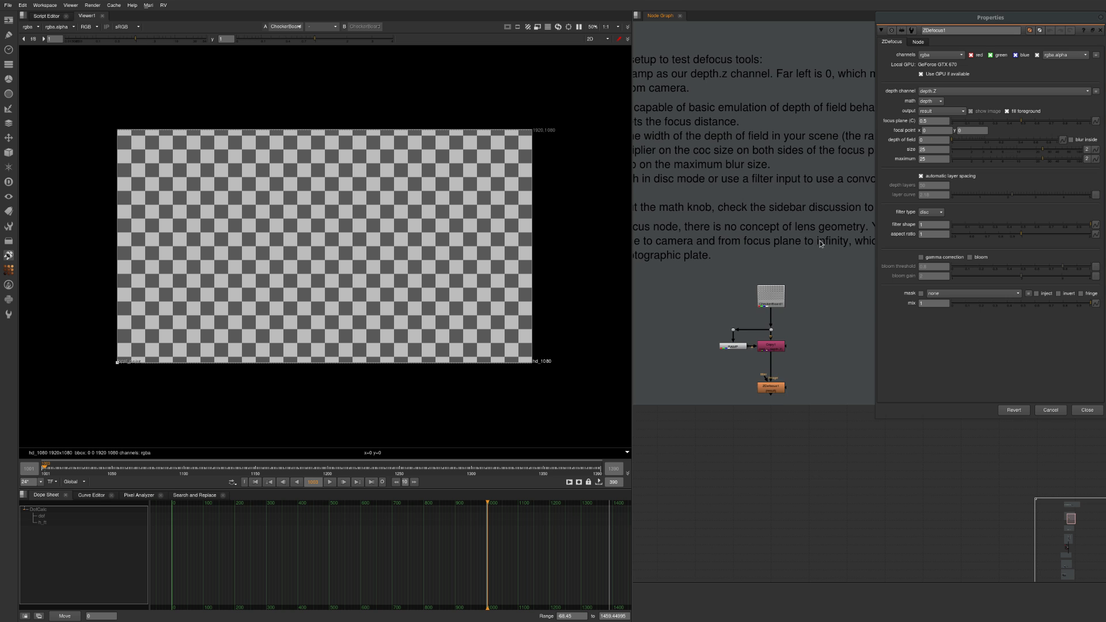
- Inspect the CheckerBoard1 source, checking its alpha channel and returning to full colour
middle_drag(821, 241, 842, 292)
scroll(784, 266, down, 5)
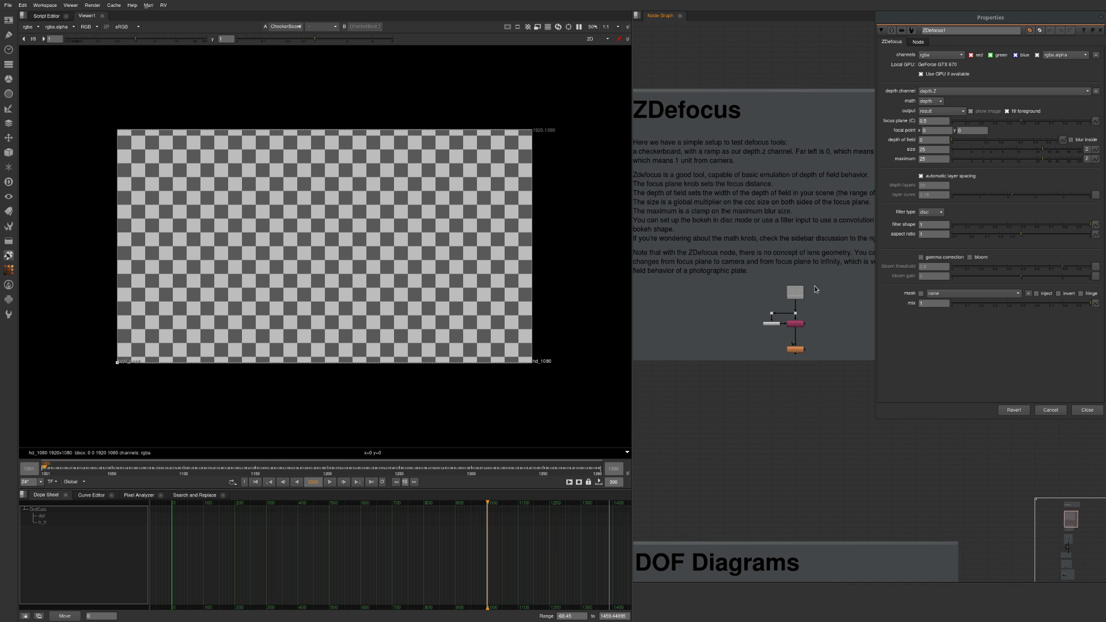
scroll(794, 333, up, 3)
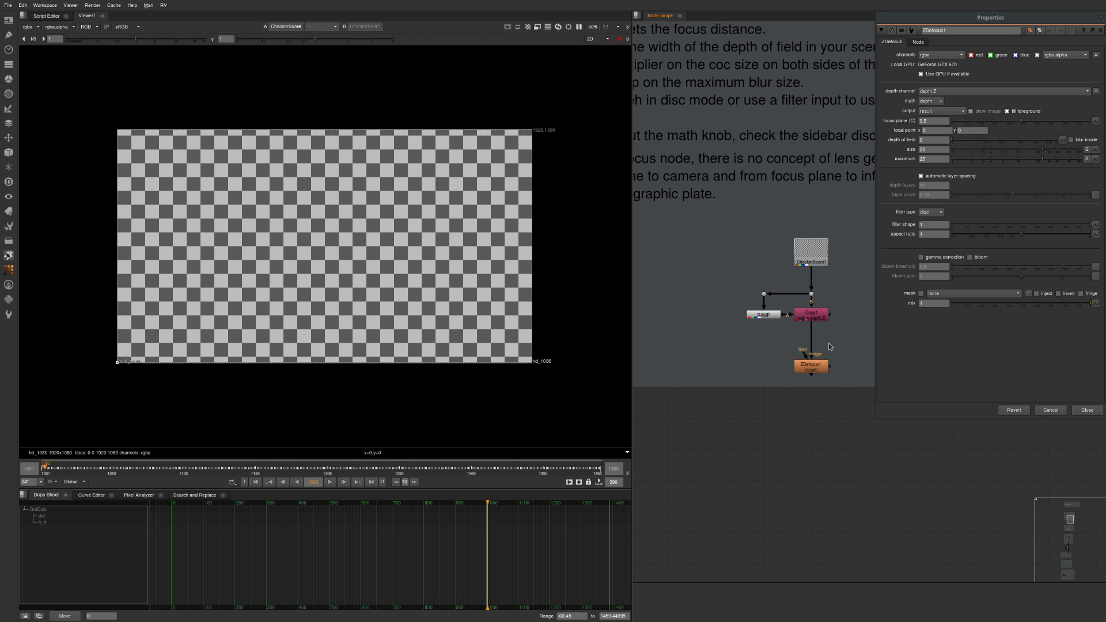
click(808, 263)
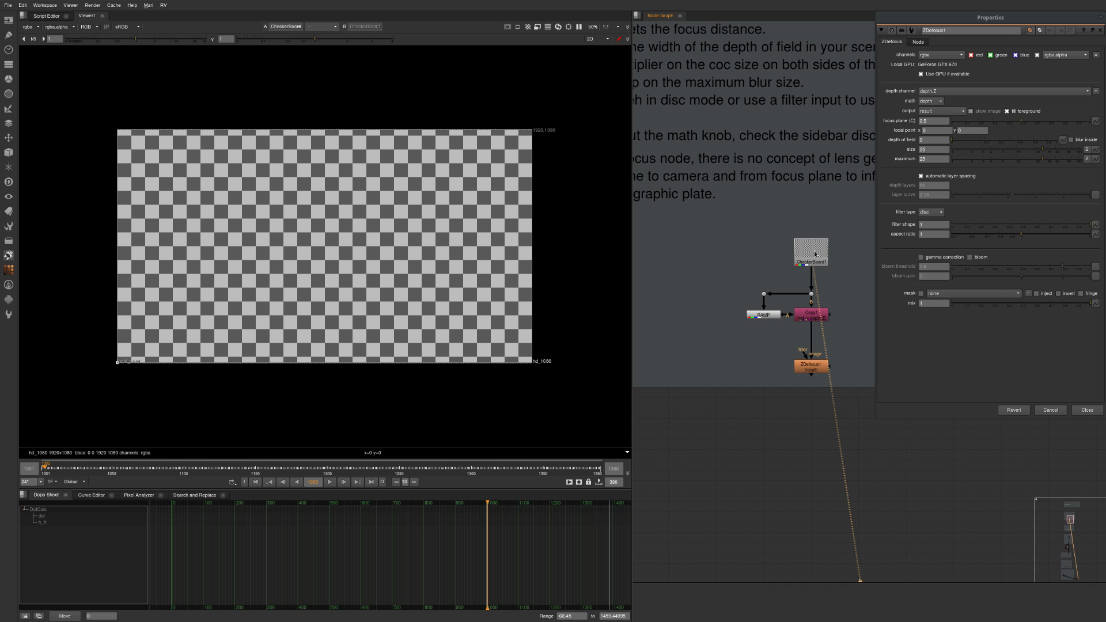
key(a)
key(a)
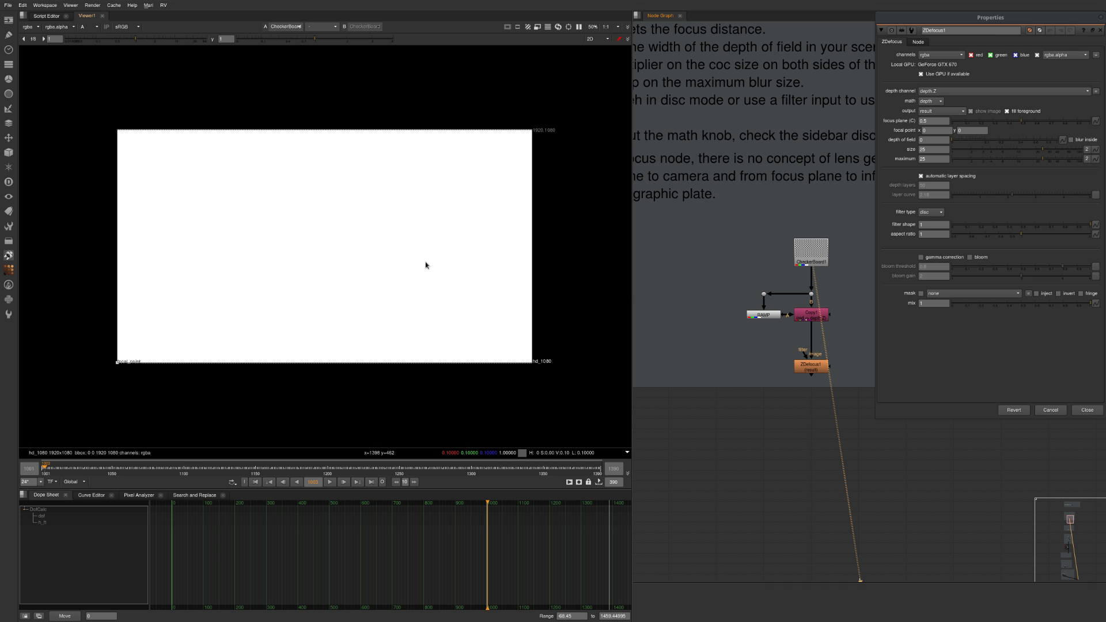
- View the RAMP node's output to inspect the gradient used as the depth source
scroll(767, 306, up, 3)
click(758, 322)
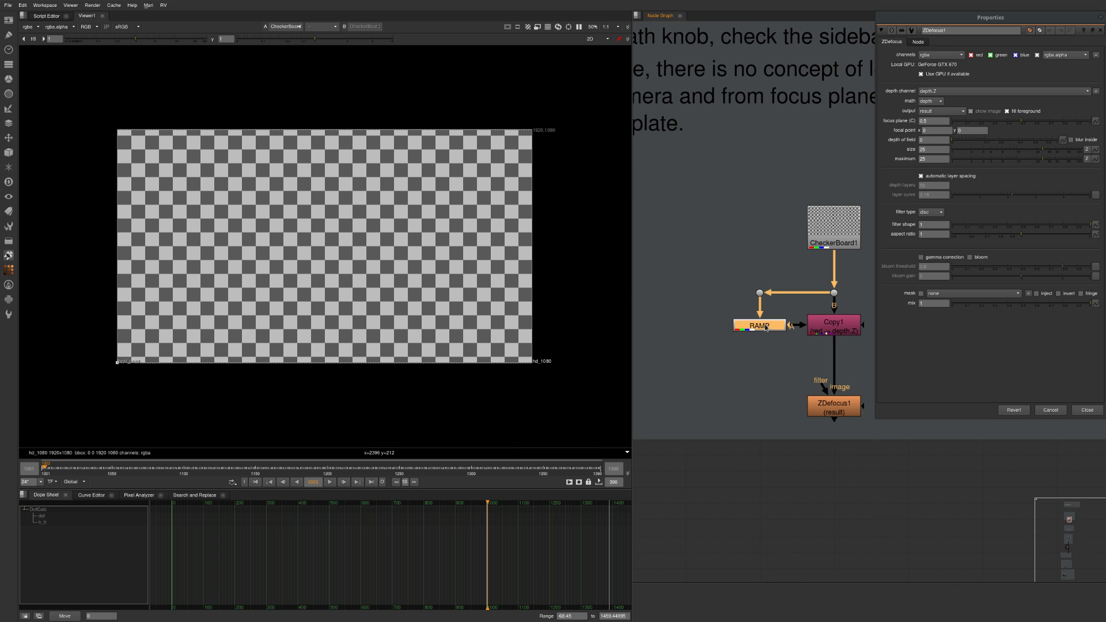
key(1)
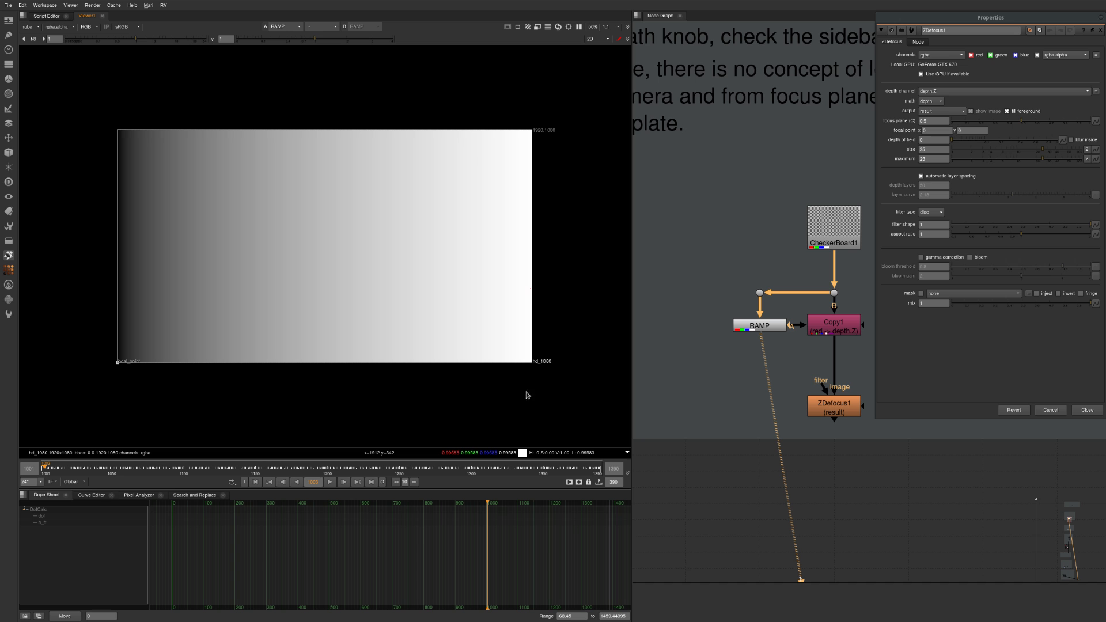
middle_drag(797, 330, 744, 260)
click(744, 263)
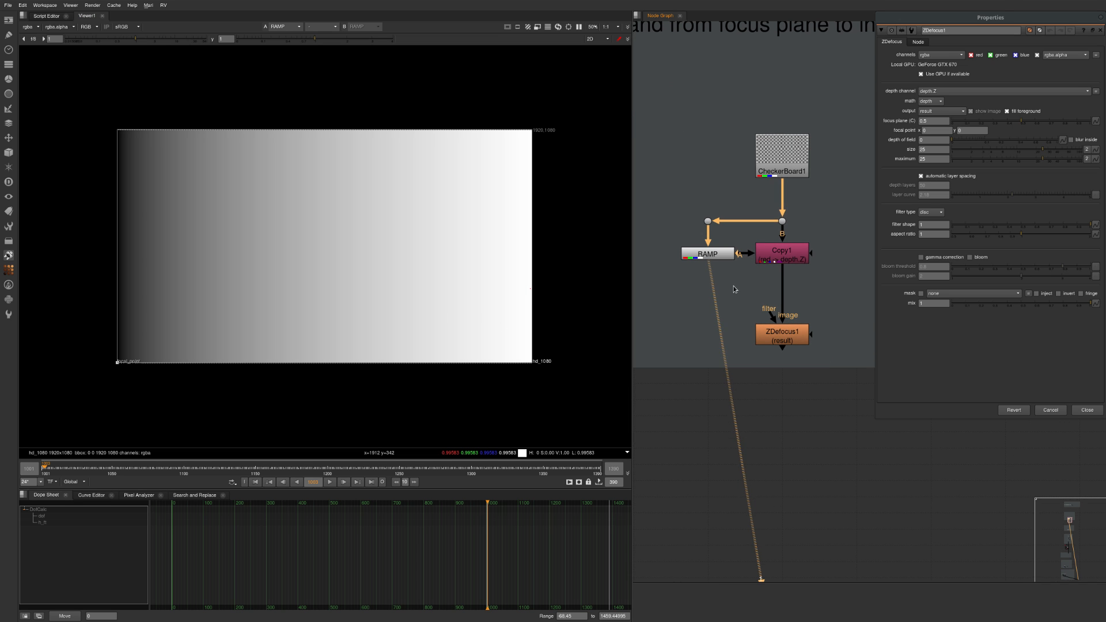
- View the Copy1 node's output, inspect its depth layer and return to the rgba layer
click(796, 254)
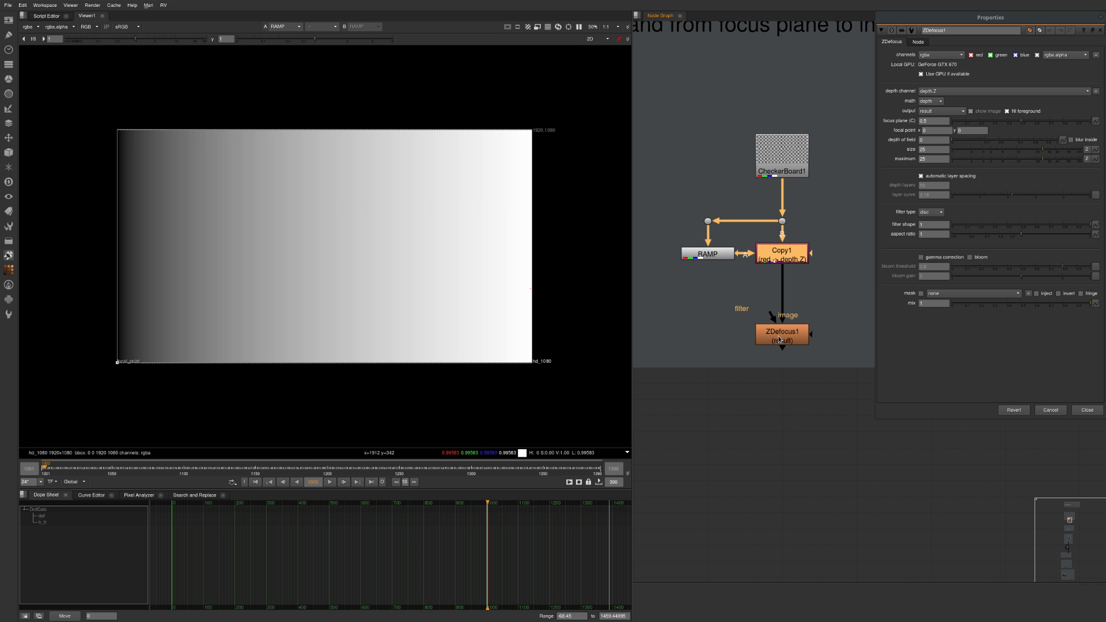
click(833, 282)
click(793, 255)
key(1)
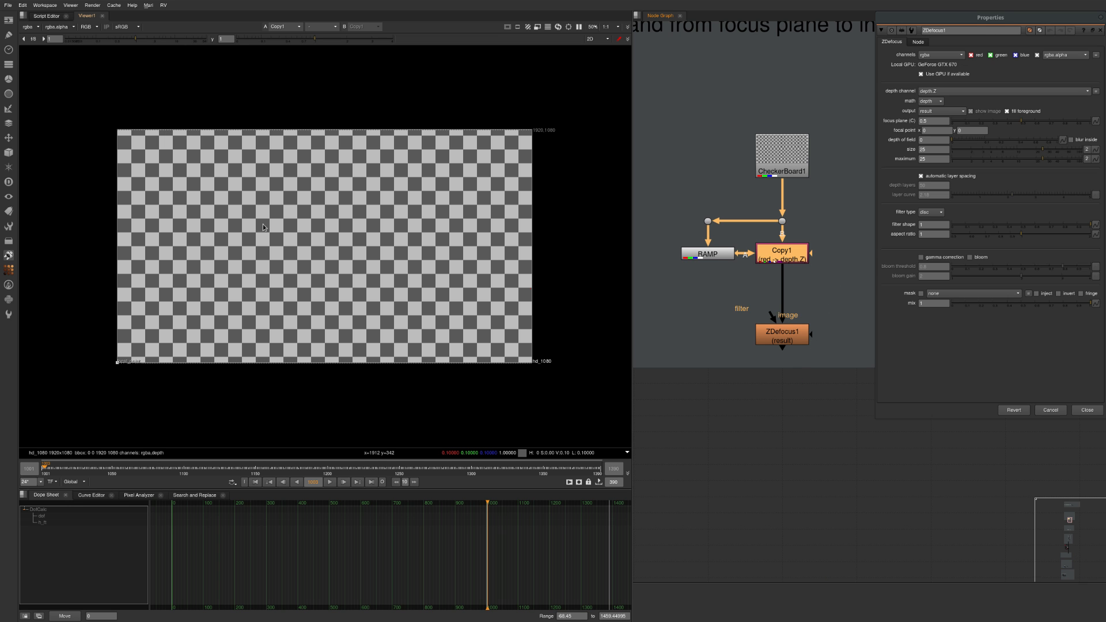
key(Page_Down)
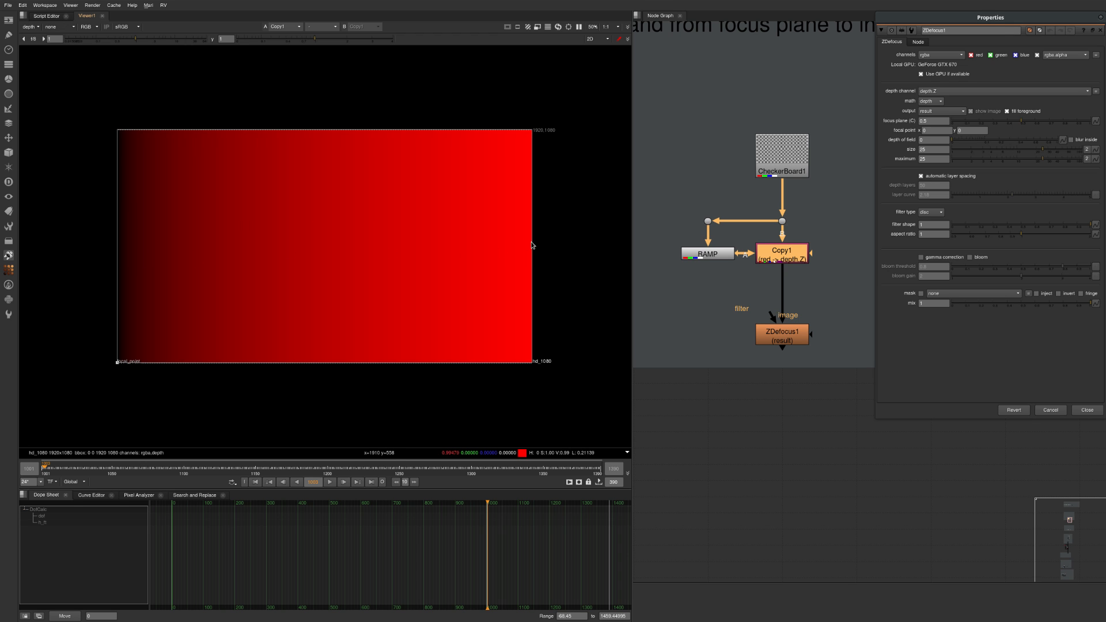
key(Page_Up)
- View the ZDefocus1 node's output and move its properties window to reach the focus plane setting
middle_drag(773, 291, 800, 202)
drag(806, 206, 701, 306)
key(1)
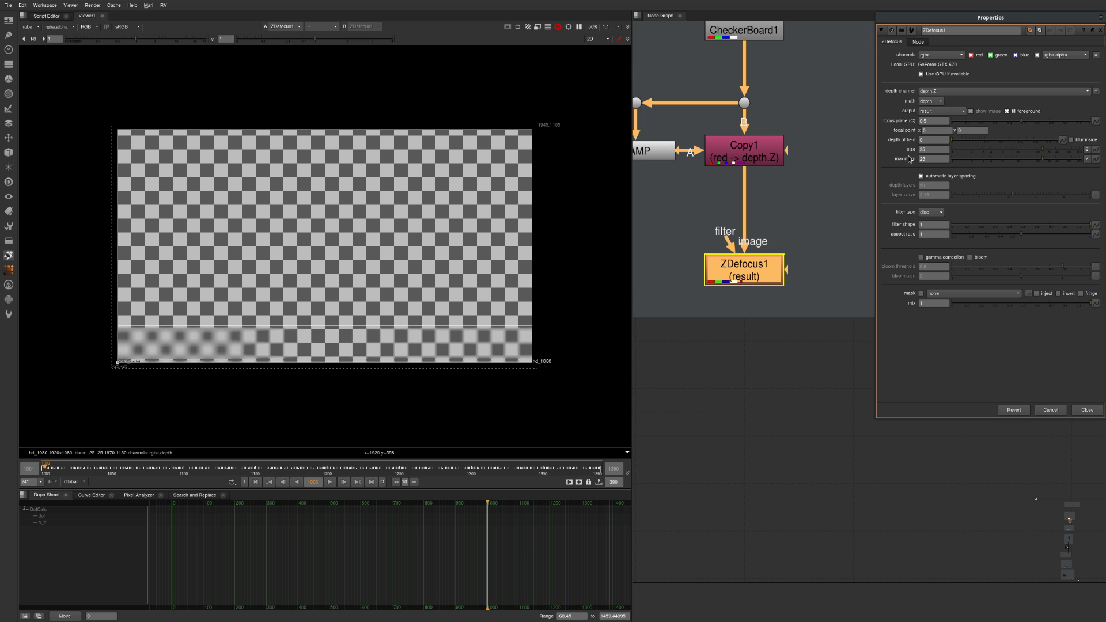
alt+drag(912, 158, 878, 224)
drag(902, 186, 853, 188)
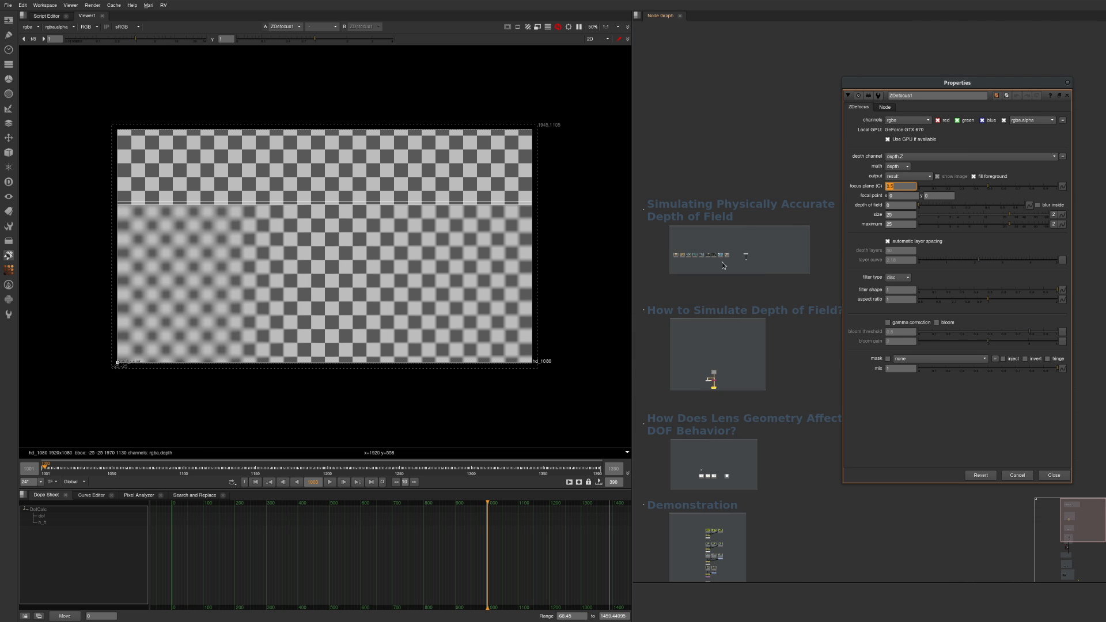
- View the camera frustum diagram showing focus plane and COC size in the example images section
scroll(764, 264, up, 6)
click(710, 253)
key(1)
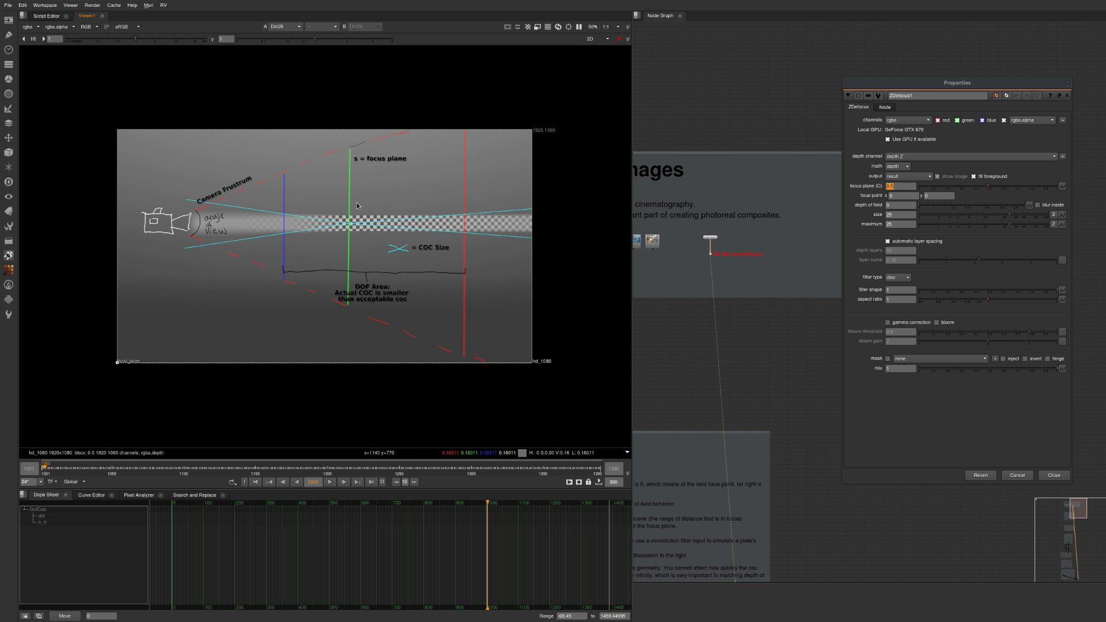
- View the ZDefocus1 output again and examine the checkerboard's blur on both sides of the focus plane
middle_drag(686, 406, 700, 233)
middle_drag(678, 487, 766, 194)
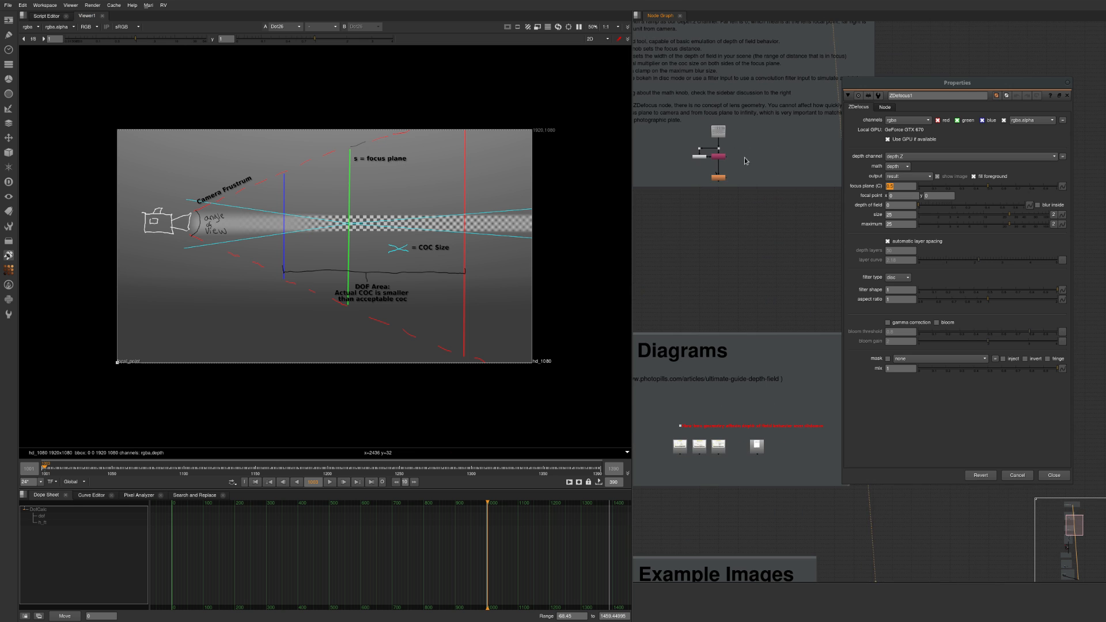
click(718, 178)
key(1)
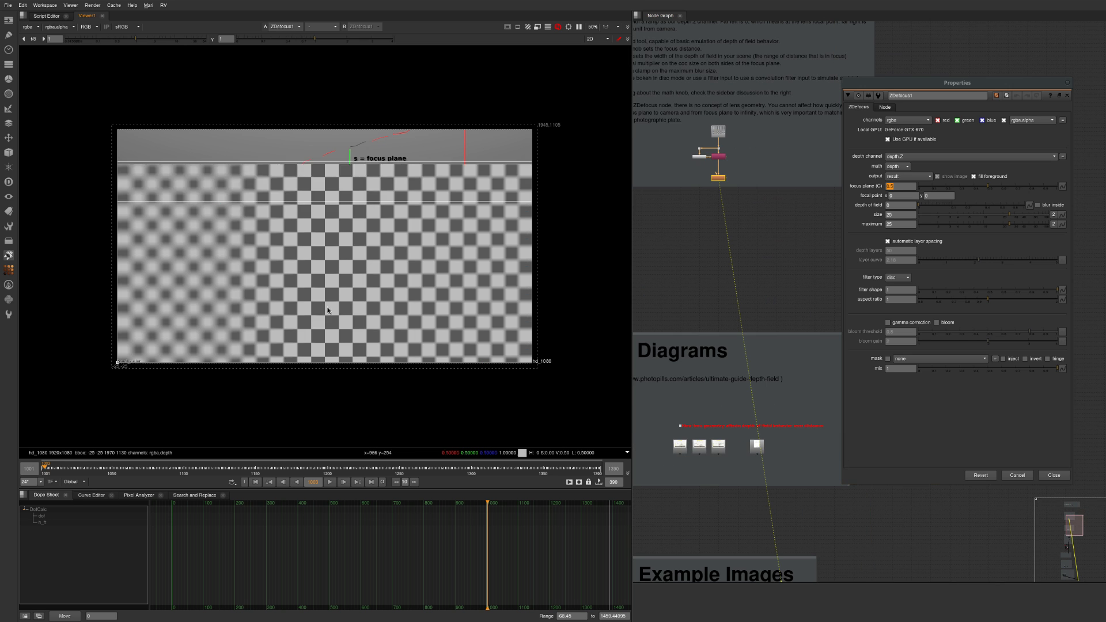
scroll(323, 295, up, 2)
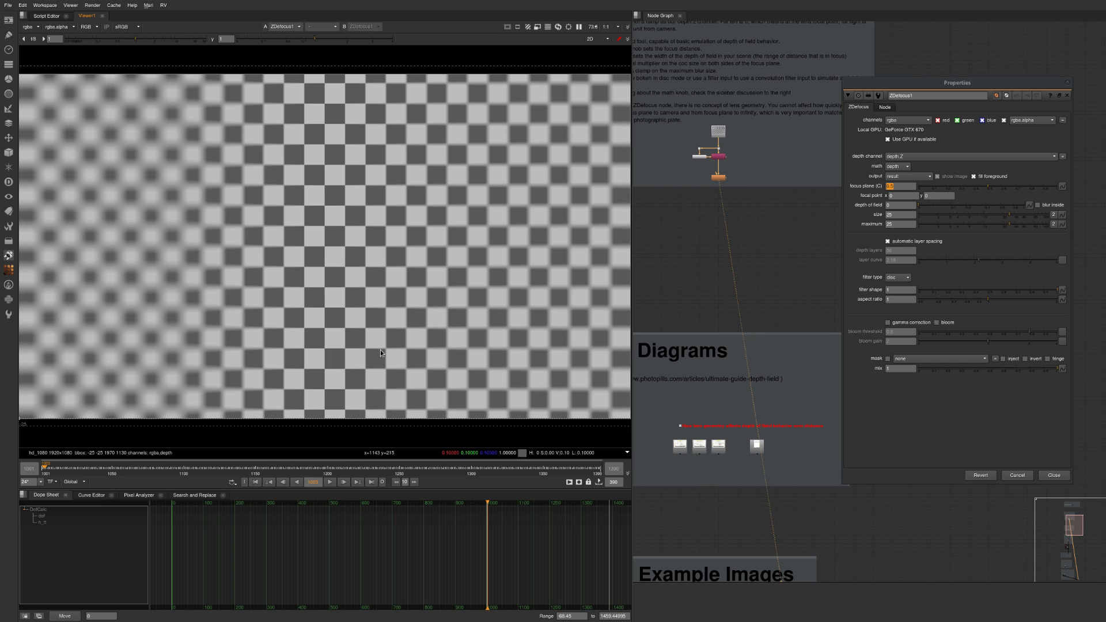
scroll(102, 329, down, 2)
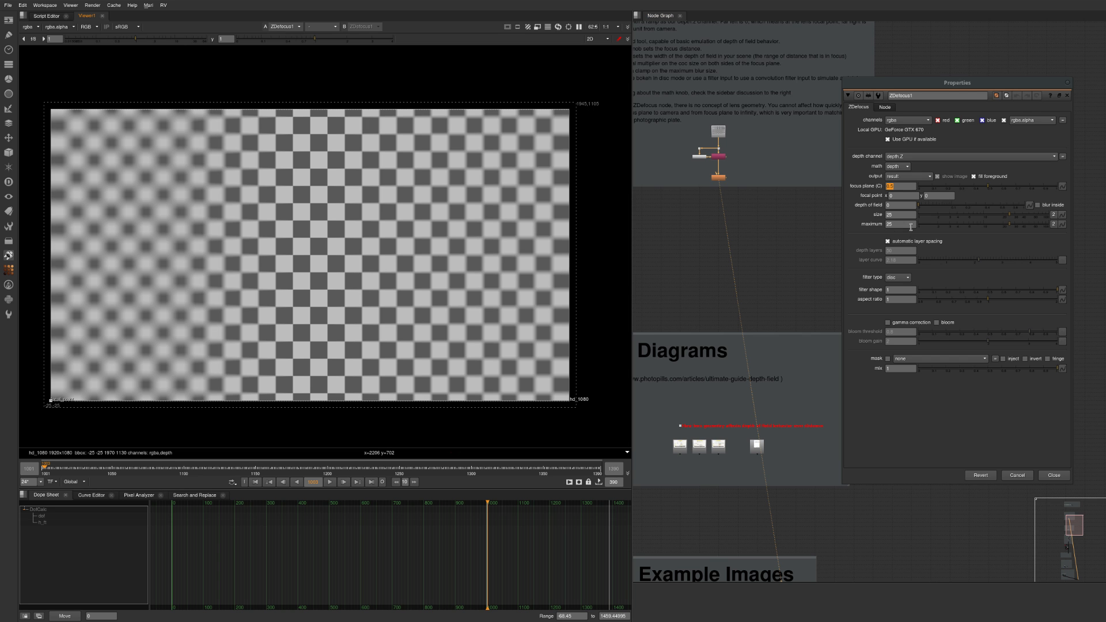
- Switch the ZDefocus1 output to focal plane setup
scroll(751, 161, up, 5)
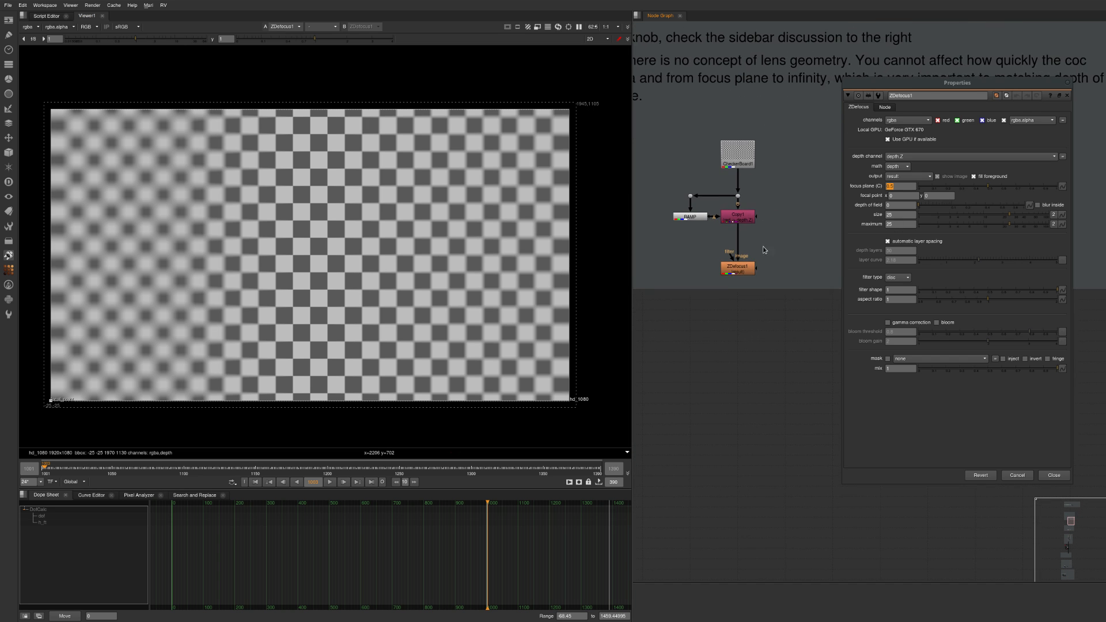
middle_drag(764, 250, 770, 285)
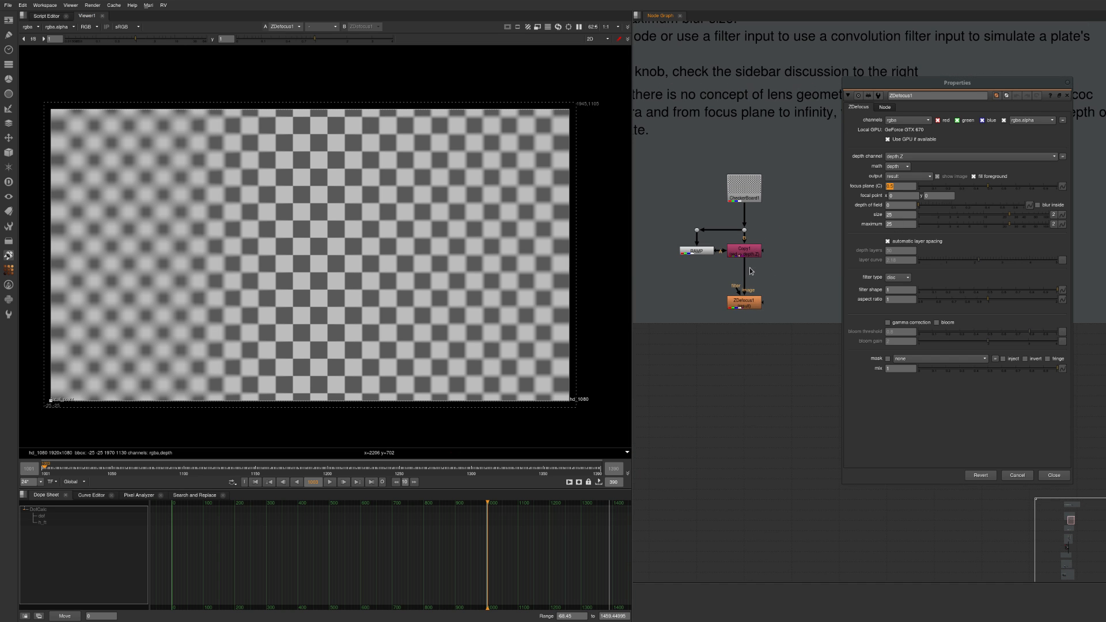
click(901, 176)
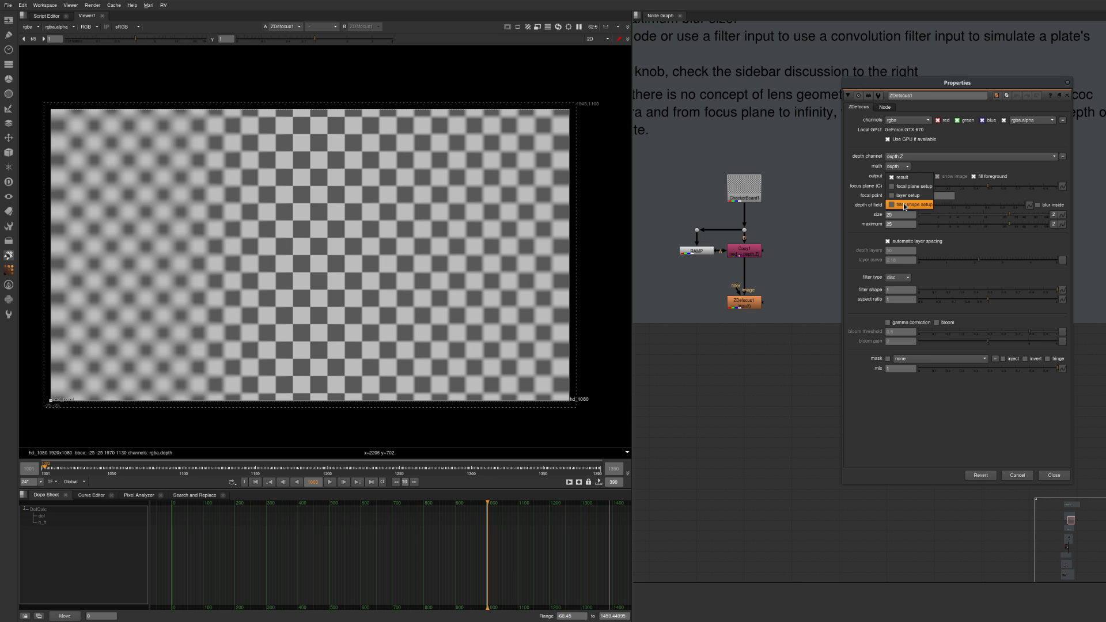
click(914, 187)
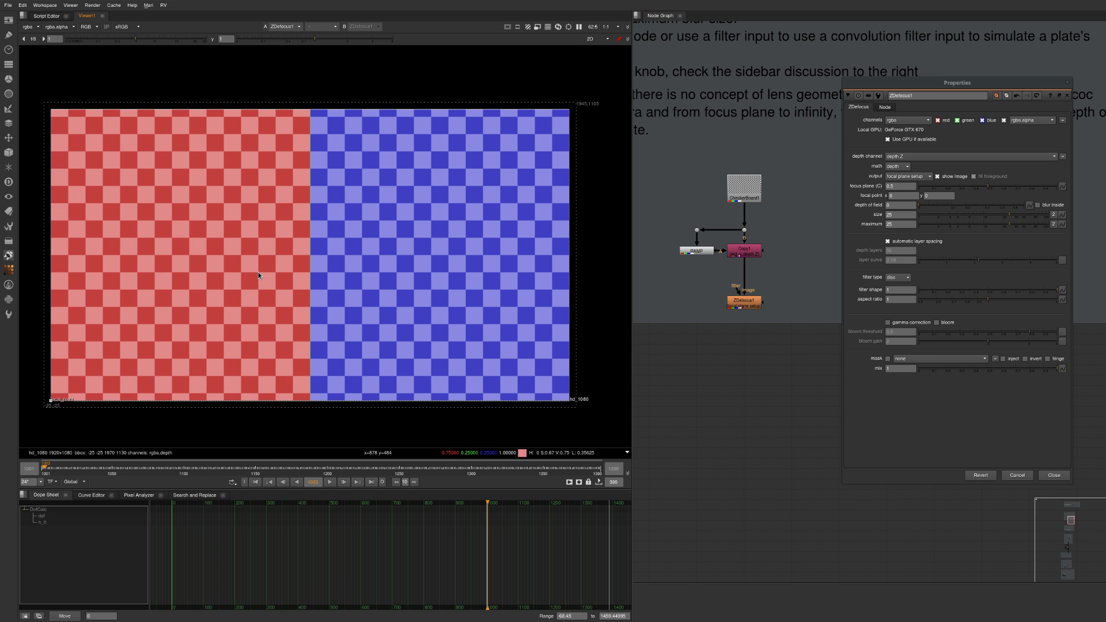
- Sample the near and far zones of the focal plane overlay, then widen the ZDefocus1 depth of field
ctrl+shift+drag(126, 280, 237, 207)
ctrl+shift+drag(353, 343, 547, 211)
ctrl+right_click(461, 226)
drag(932, 206, 1000, 205)
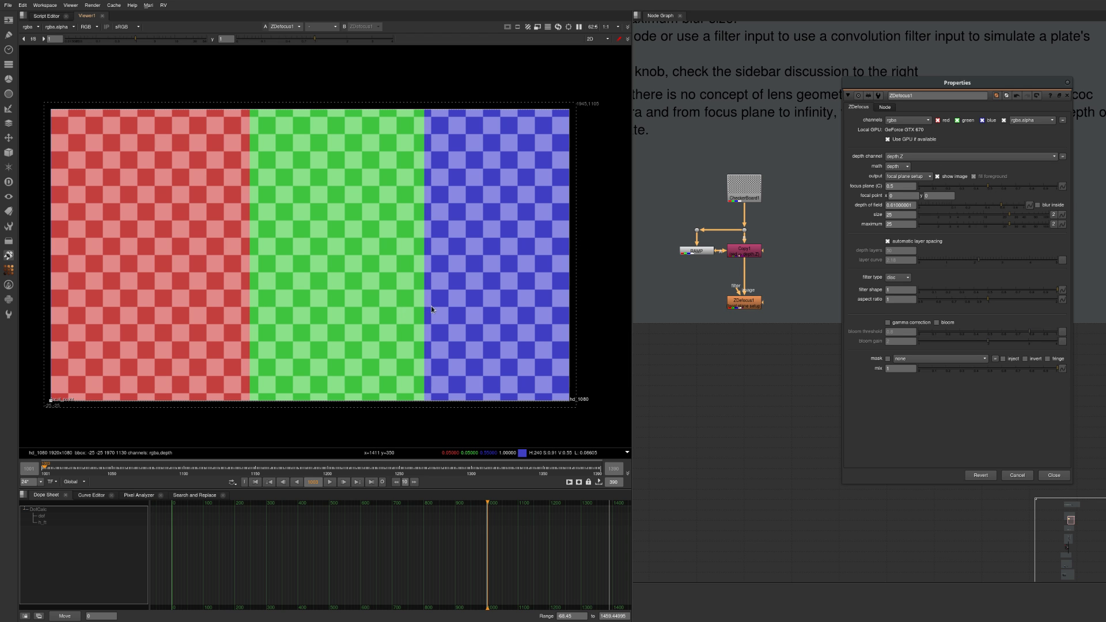
- Switch the ZDefocus1 output back to result and sample the in-focus area of the checkerboard
click(906, 176)
click(905, 168)
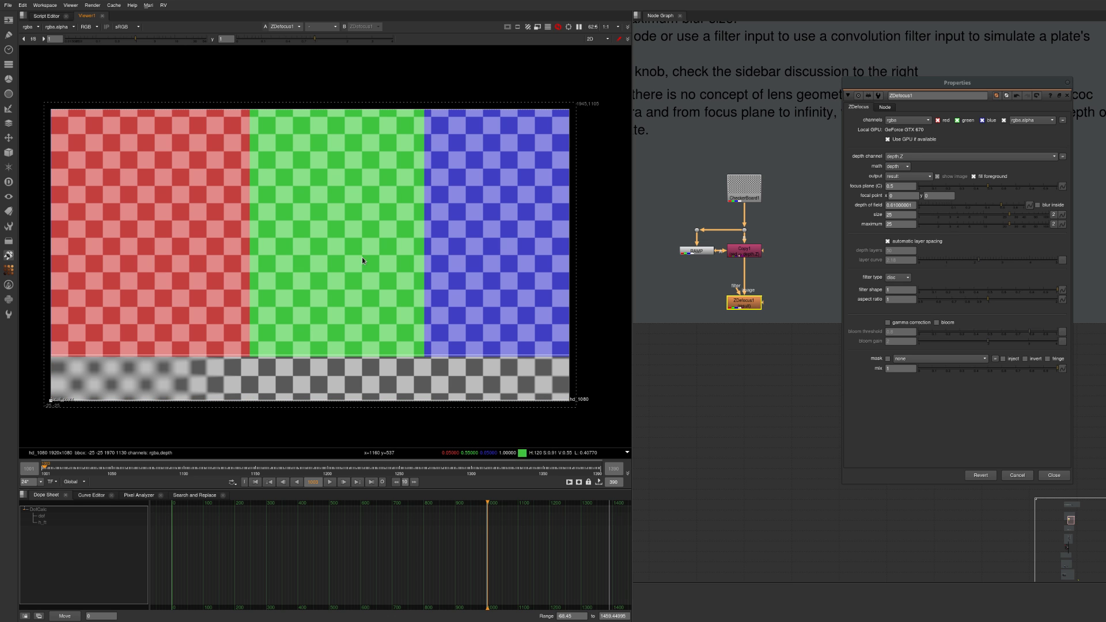
ctrl+shift+drag(253, 378, 423, 313)
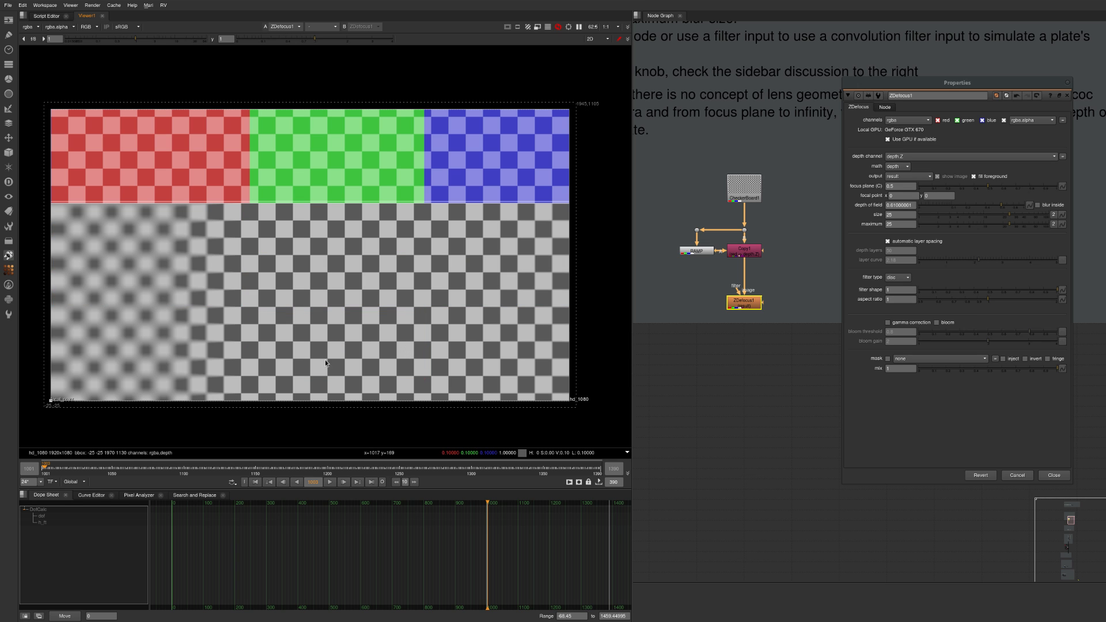
- Set the maximum blur size of ZDefocus1 to 100
click(905, 225)
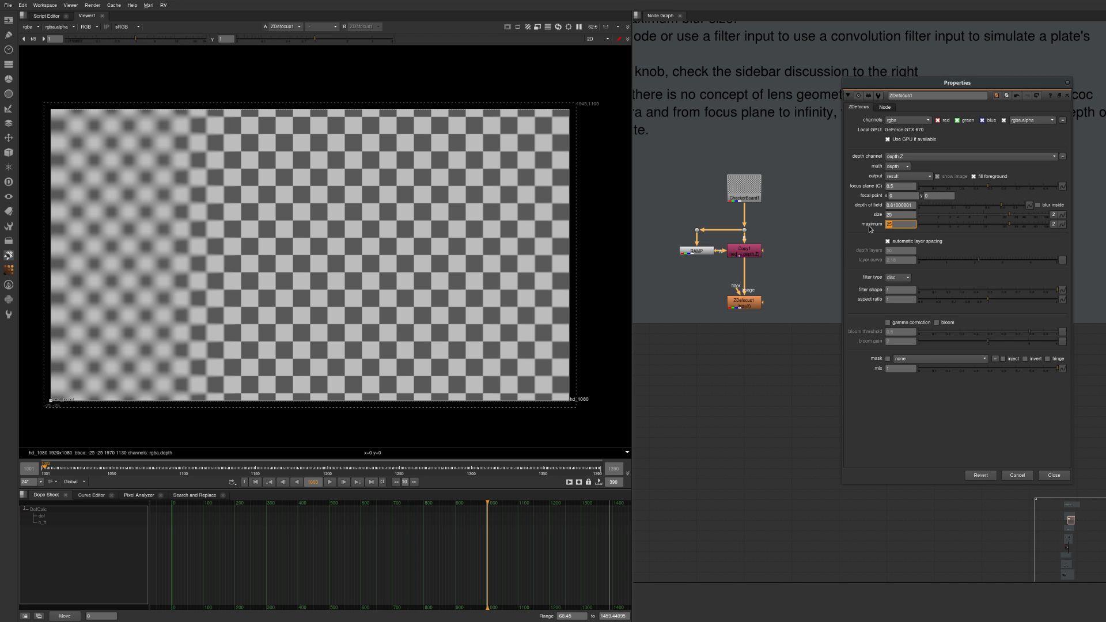
text(100)
key(Return)
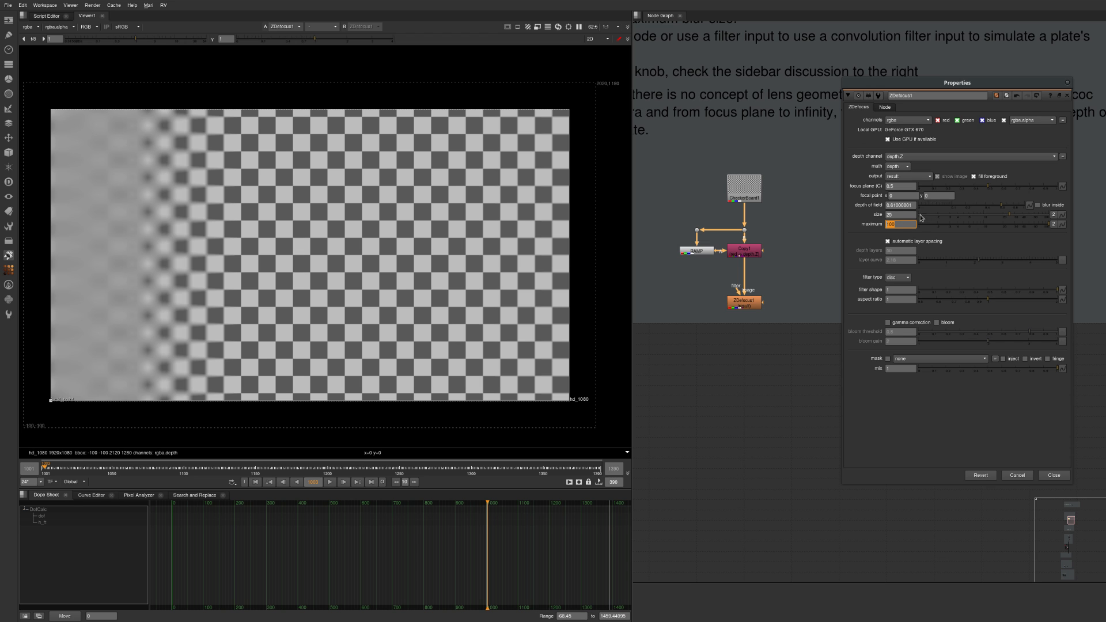
- Set the ZDefocus1 focus plane to 0.25 and reset its depth of field to 0
drag(904, 187, 871, 189)
key(Return)
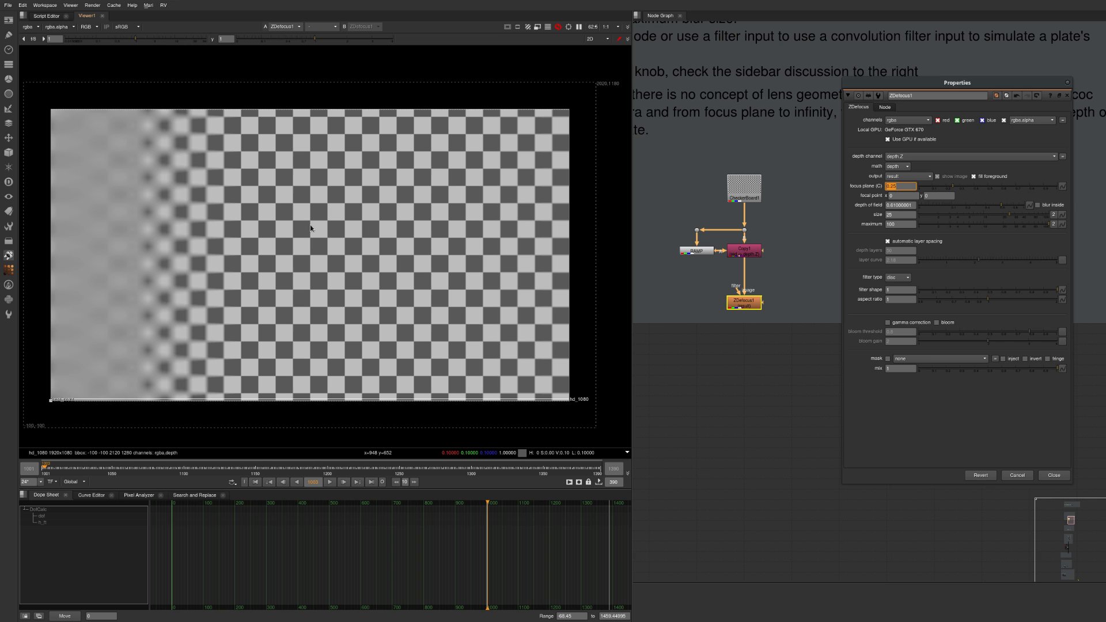
click(920, 206)
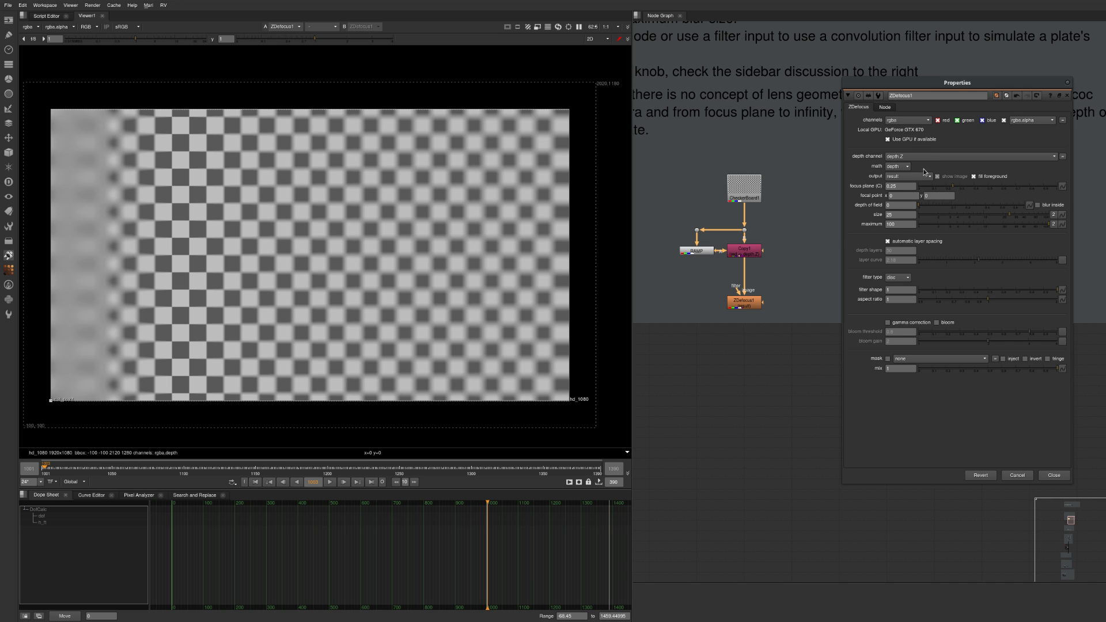
- Nudge the ZDefocus1 node slightly up toward Copy1 and close its properties
click(868, 224)
alt+drag(867, 240, 895, 180)
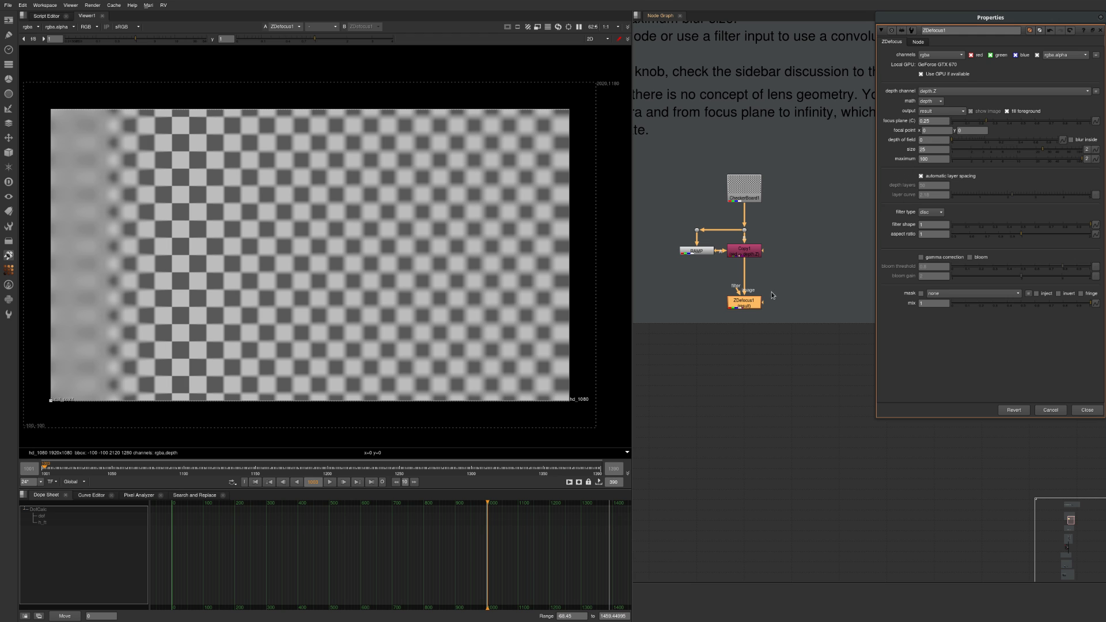
drag(755, 302, 755, 292)
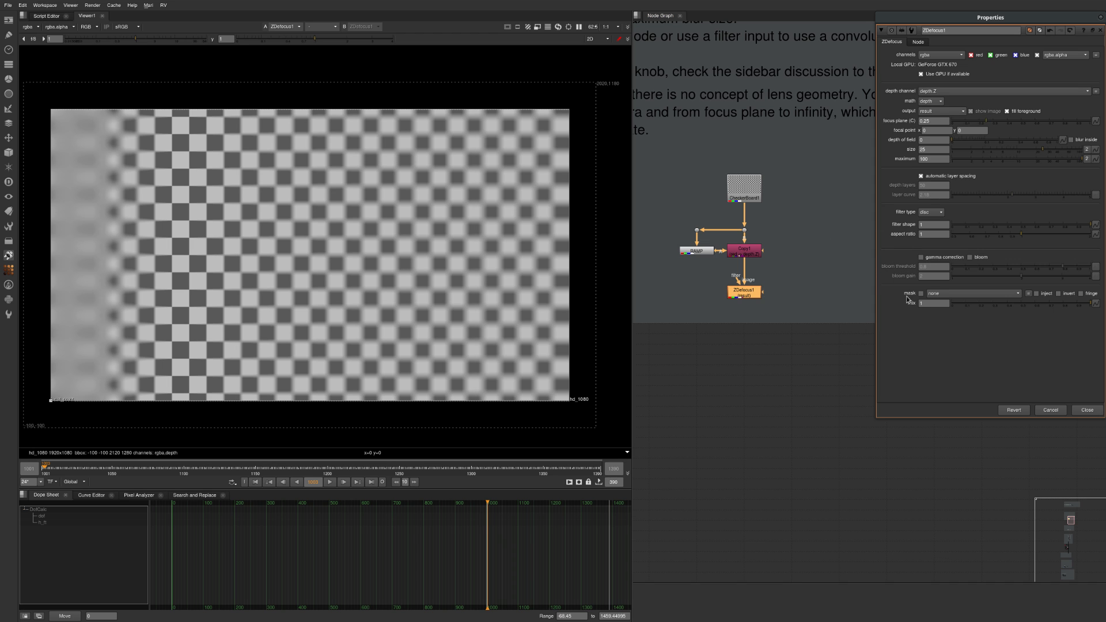
key(Escape)
click(828, 182)
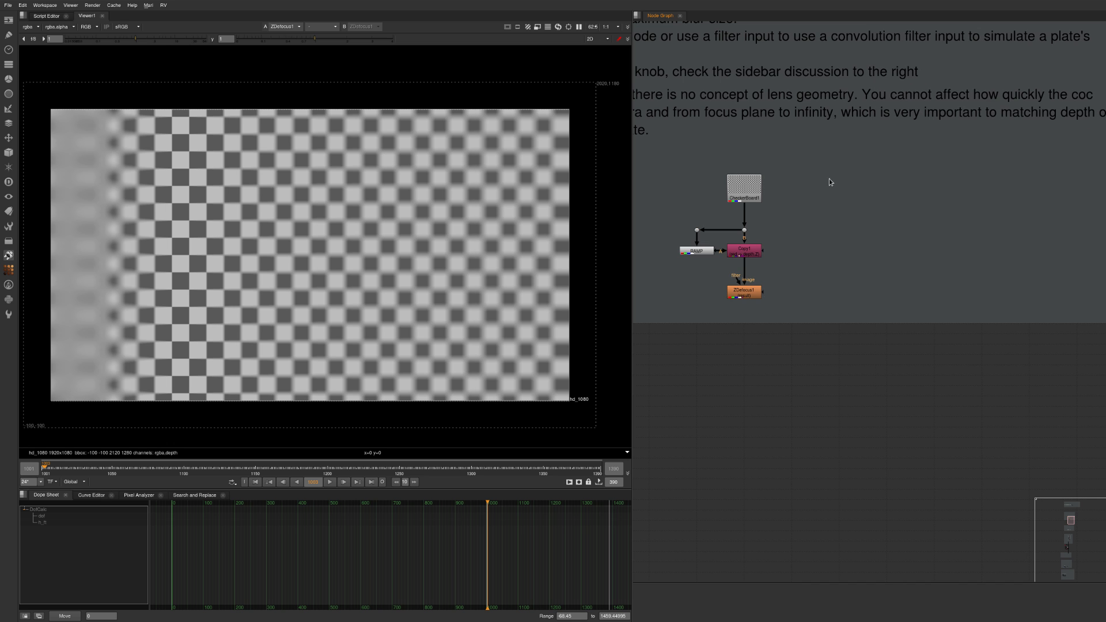
- Browse the node graph past the DOF diagrams and demonstration sections to review the OpticalZDefocus notes
key(f)
middle_drag(859, 210, 802, 237)
scroll(808, 230, up, 4)
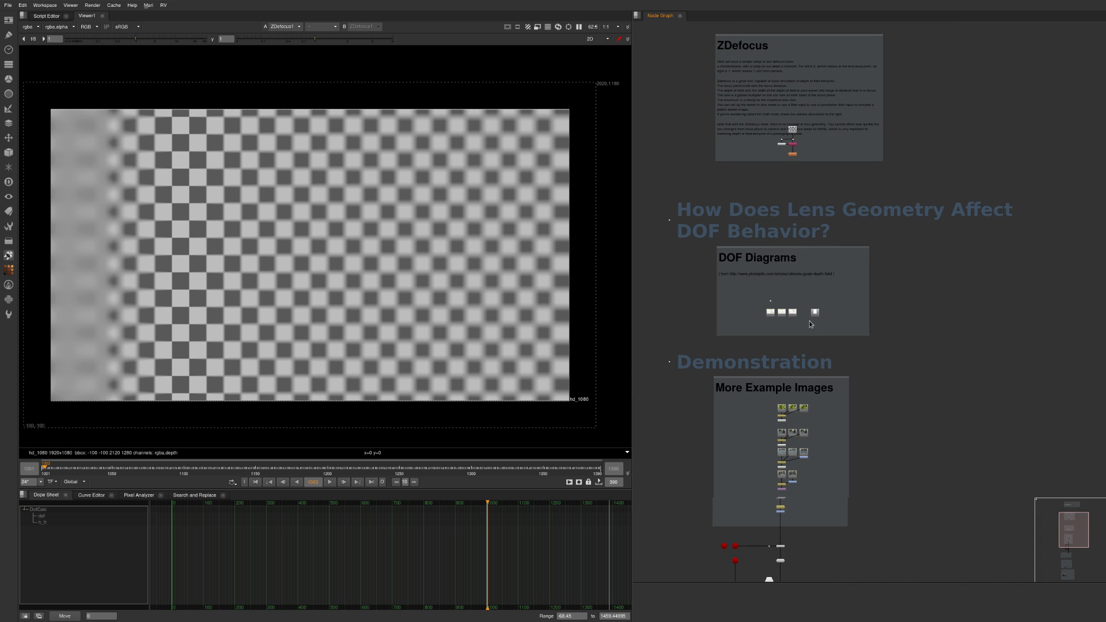
middle_drag(810, 320, 809, 159)
middle_drag(768, 243, 784, 30)
mouse_move(804, 257)
middle_down()
mouse_move(812, 46)
mouse_move(820, 130)
middle_up()
scroll(794, 152, up, 4)
scroll(772, 176, up, 6)
scroll(882, 286, down, 2)
middle_drag(778, 65, 828, 225)
scroll(835, 232, down, 3)
scroll(831, 249, up, 5)
scroll(828, 226, down, 3)
middle_drag(884, 259, 835, 238)
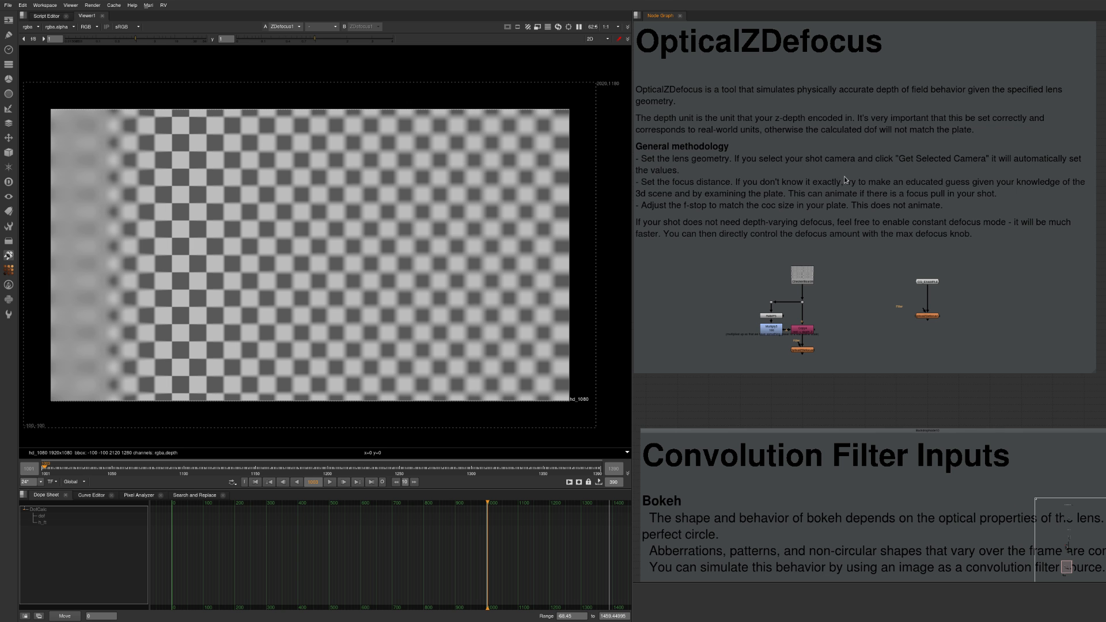
- Go back through the example images section to the DOF Diagrams section and its lens geometry images
scroll(844, 188, down, 5)
scroll(827, 130, up, 3)
middle_drag(826, 128, 824, 237)
scroll(792, 125, up, 6)
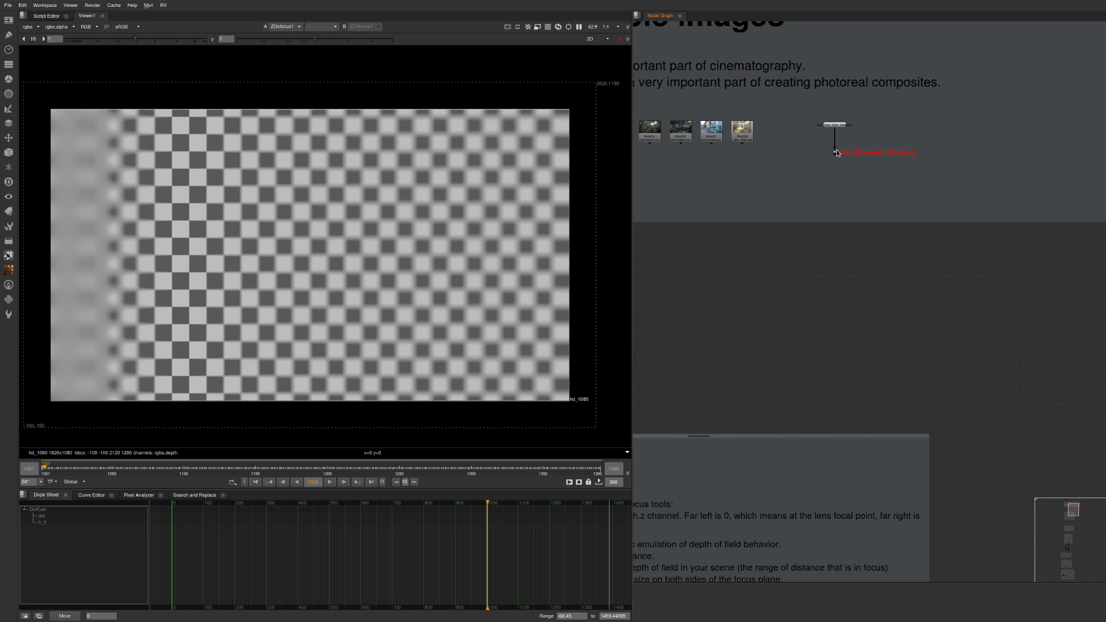
middle_drag(818, 290, 876, 5)
scroll(835, 167, down, 4)
middle_drag(815, 185, 826, 141)
middle_drag(818, 334, 813, 118)
scroll(810, 183, up, 6)
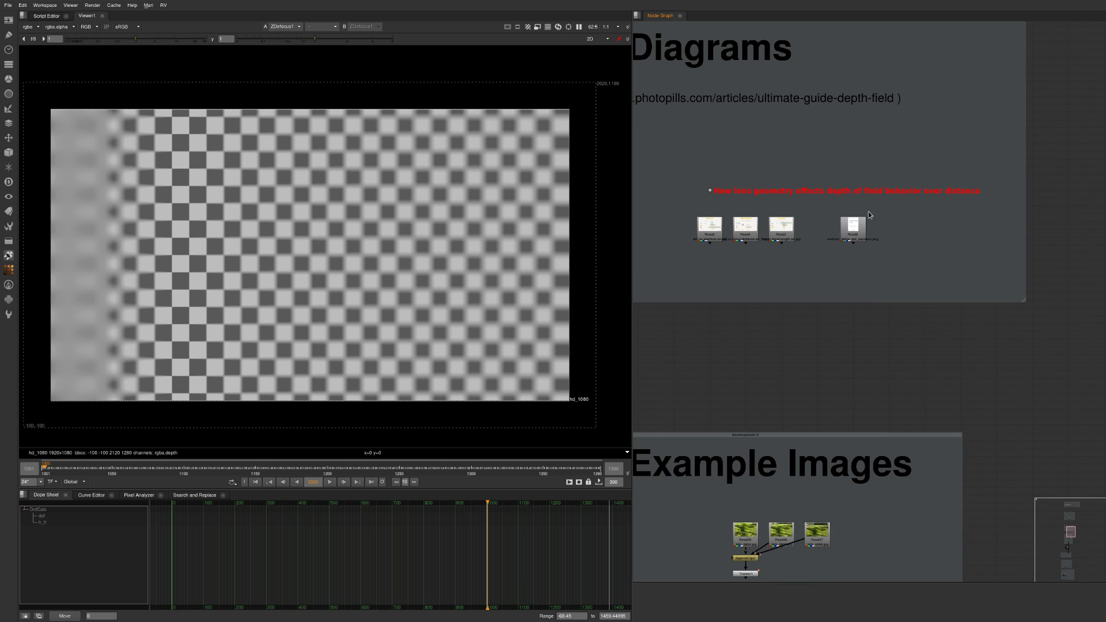
- View the depth of field formula image from the DOF Diagrams section and examine its equations, variable definitions and distance chart
click(854, 229)
key(1)
key(f)
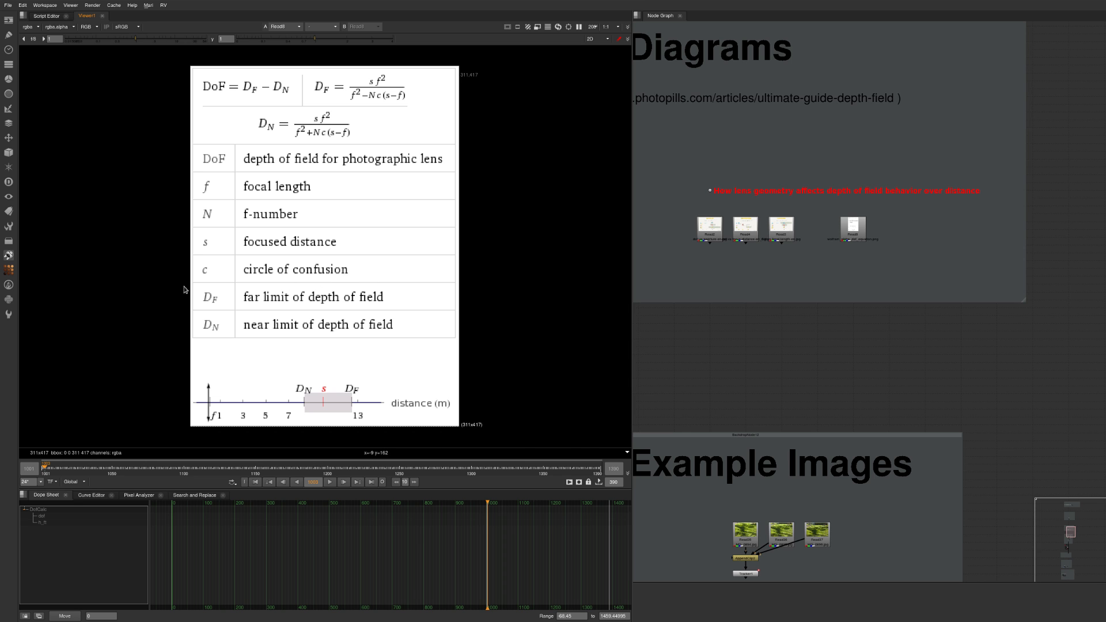
ctrl+shift+drag(186, 287, 155, 281)
ctrl+click(405, 347)
ctrl+click(347, 229)
ctrl+drag(329, 127, 320, 140)
ctrl+right_click(325, 134)
ctrl+shift+drag(195, 189, 343, 246)
- Return to the ZDefocus example setup, open the properties of its nodes and close those of the RAMP node
scroll(849, 218, down, 5)
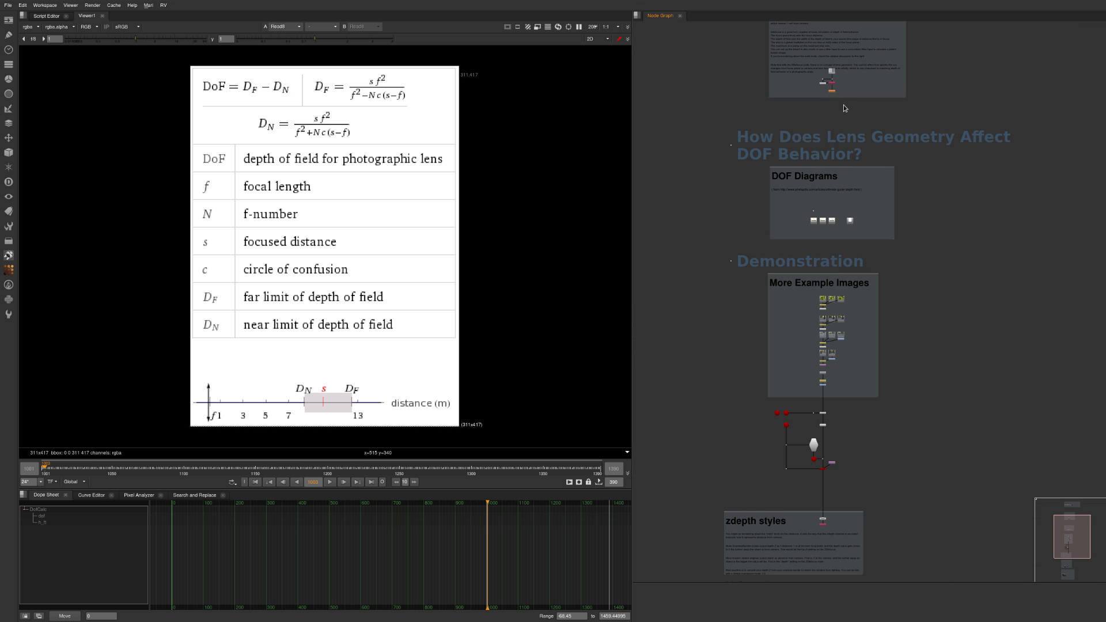
middle_drag(833, 93, 805, 168)
scroll(804, 166, up, 4)
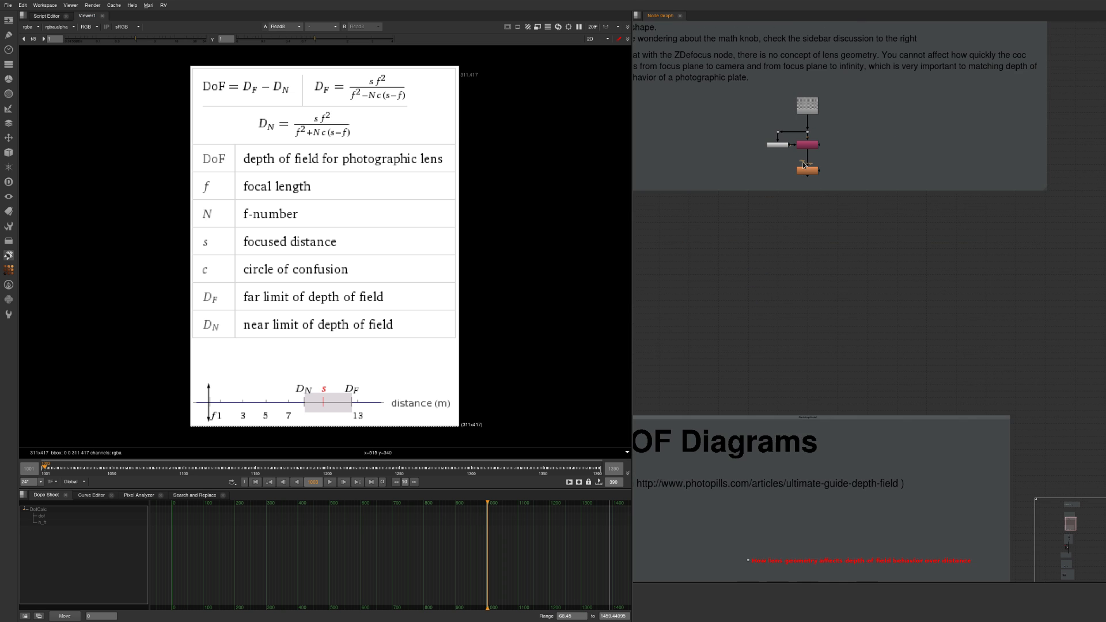
scroll(804, 166, down, 5)
scroll(802, 199, up, 4)
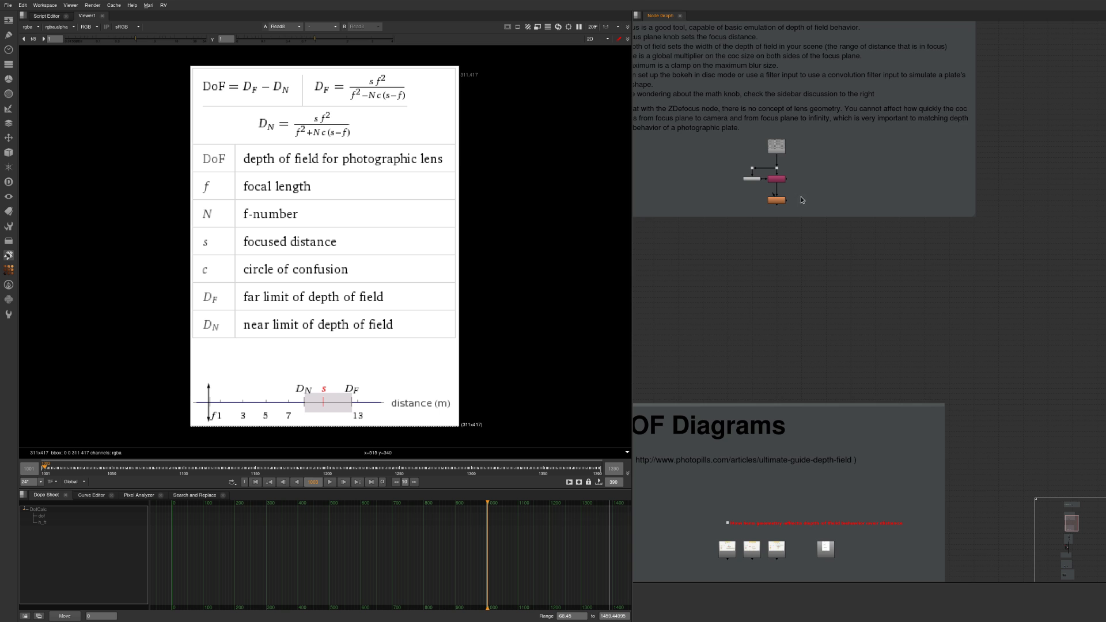
scroll(802, 173, down, 3)
drag(802, 164, 761, 210)
key(Return)
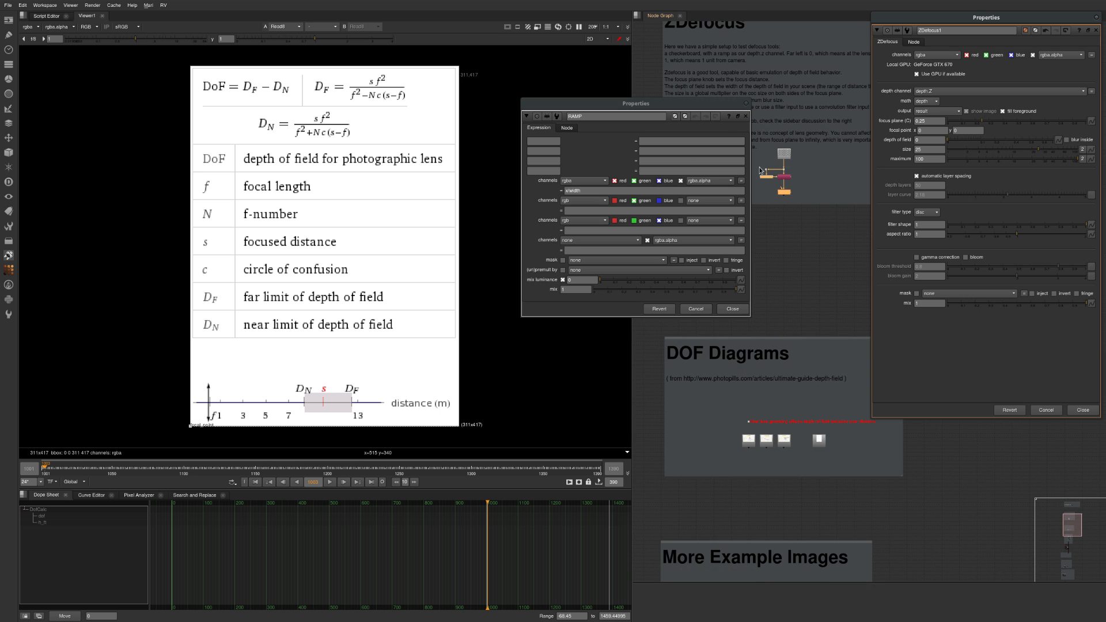
click(745, 116)
click(769, 177)
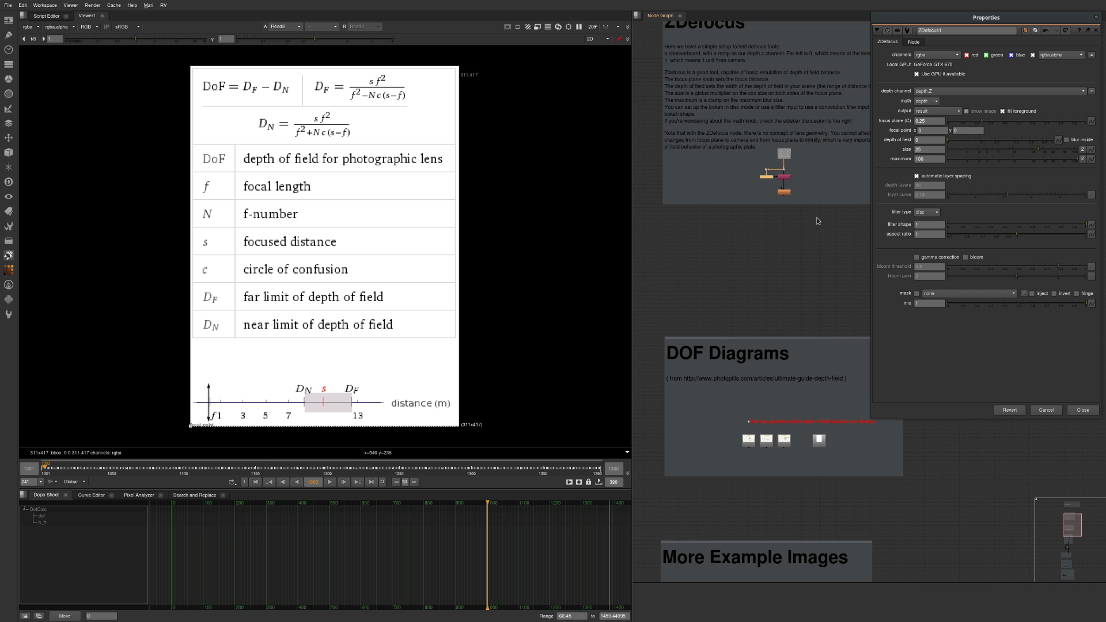
- Try the direct math mode on ZDefocus1, switch it back to depth and close the node's properties
scroll(797, 182, up, 5)
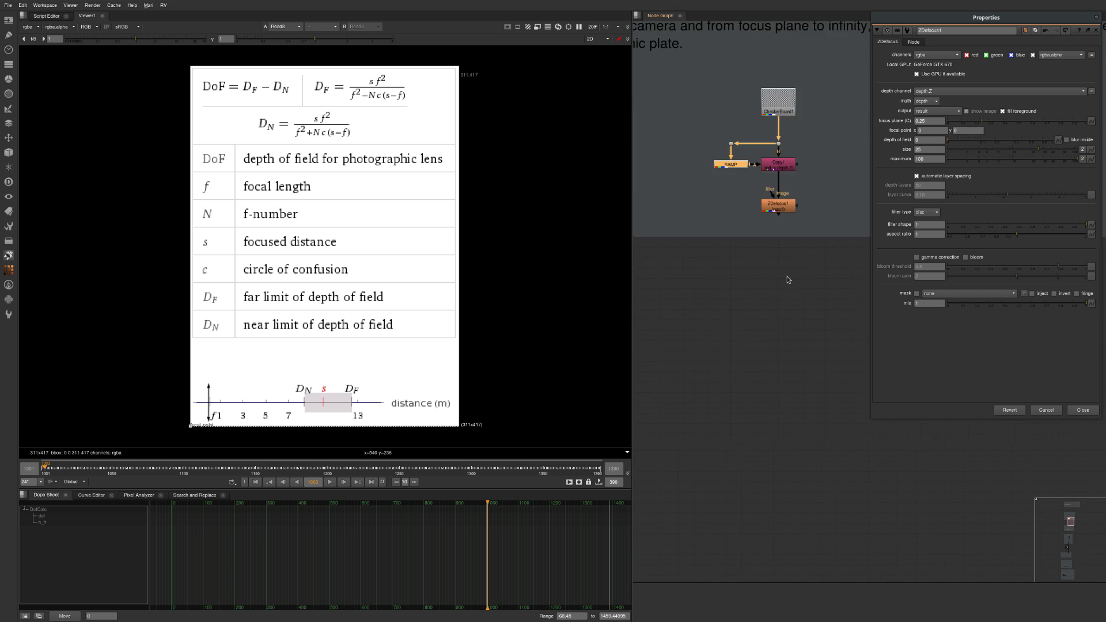
click(926, 101)
click(928, 94)
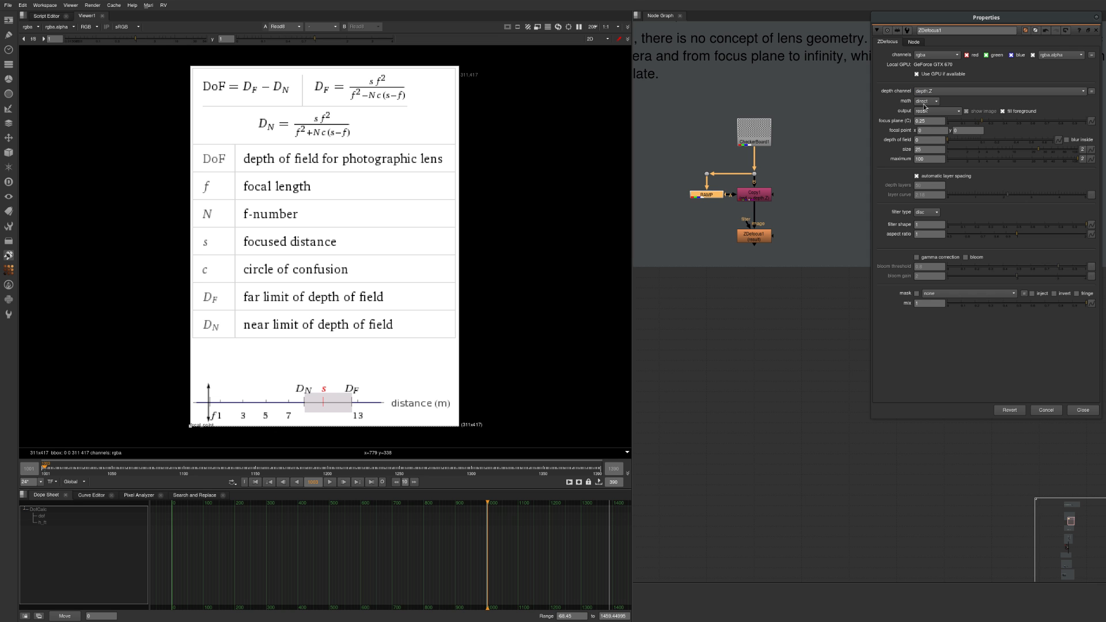
click(929, 102)
click(926, 115)
scroll(778, 147, down, 5)
scroll(778, 150, down, 5)
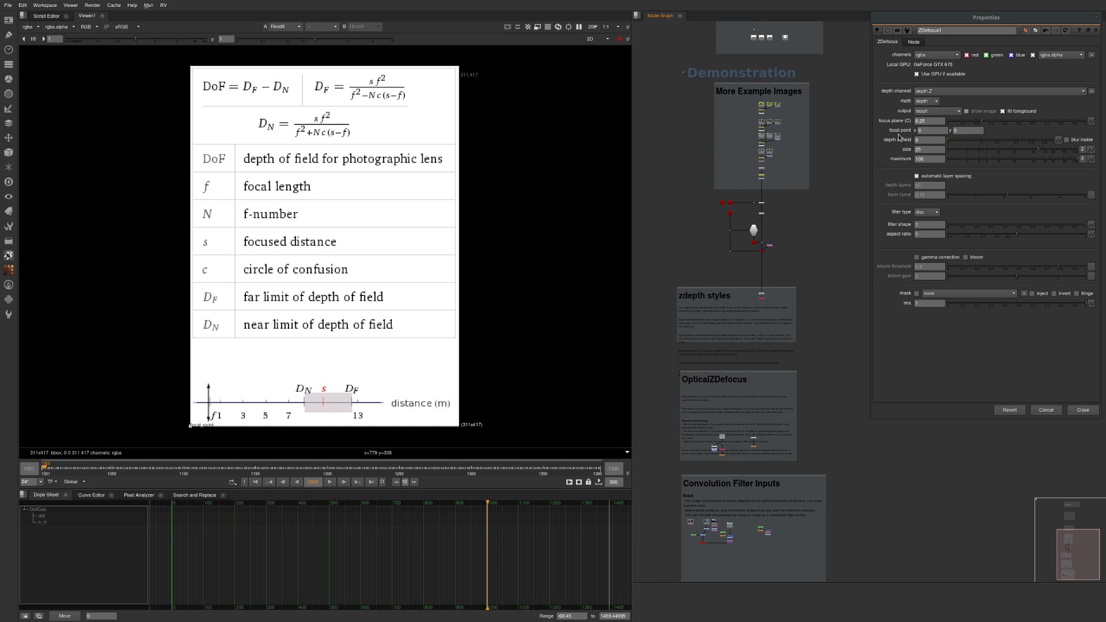
key(Escape)
- Go to the More Example Images section and show the grass photo sequence from Tracker1 in the viewer
alt+middle_drag(755, 103, 797, 86)
middle_drag(812, 397, 828, 163)
alt+middle_drag(829, 163, 818, 150)
alt+middle_drag(782, 225, 812, 235)
click(789, 259)
middle_drag(834, 136, 817, 369)
middle_drag(835, 76, 835, 276)
alt+middle_drag(835, 276, 888, 270)
middle_drag(812, 61, 788, 252)
click(753, 235)
key(1)
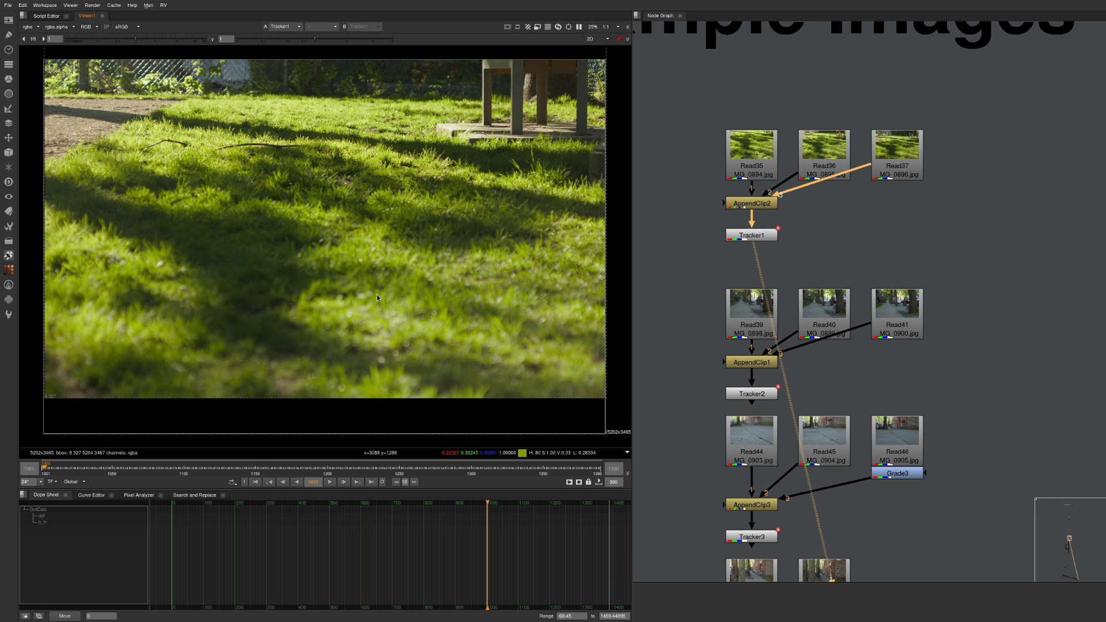
- Step back to the first grass photo and inspect the circular highlights in its out-of-focus area up close
key(Left)
key(Left)
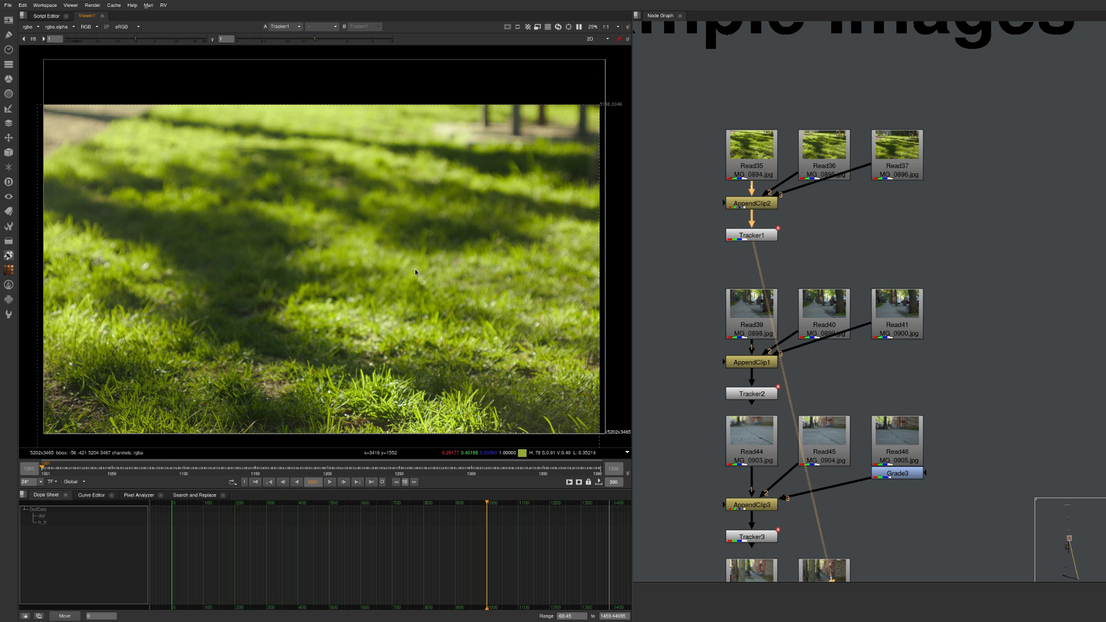
key(ctrl+1)
scroll(391, 270, up, 3)
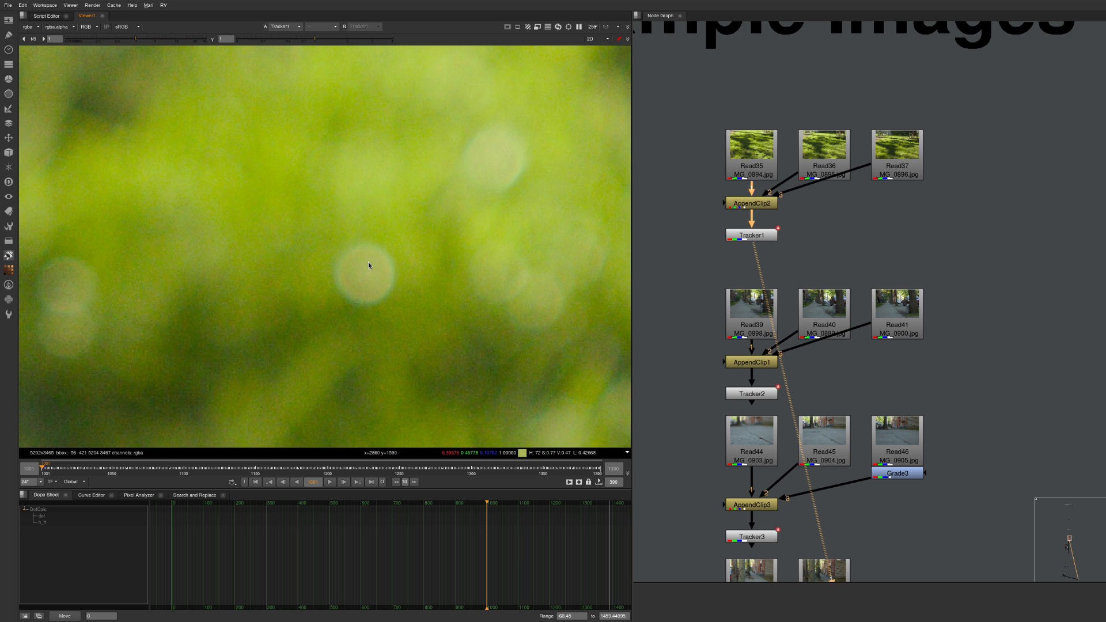
key(f)
- Flip between the first and second grass photos to compare their focus, ending on the second one
key(Right)
key(Left)
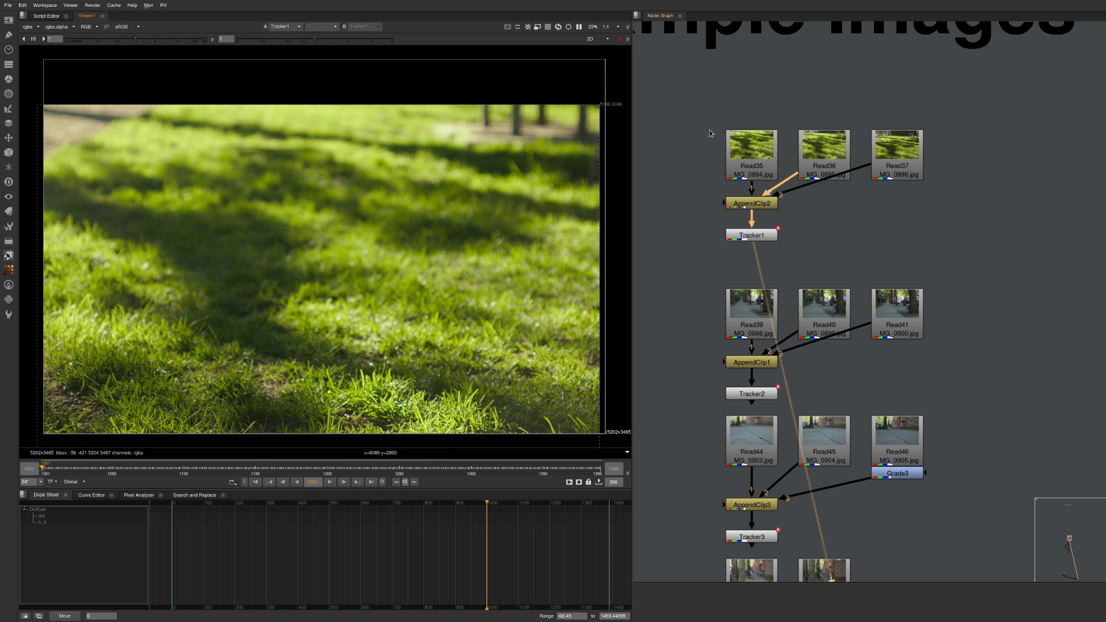
click(858, 257)
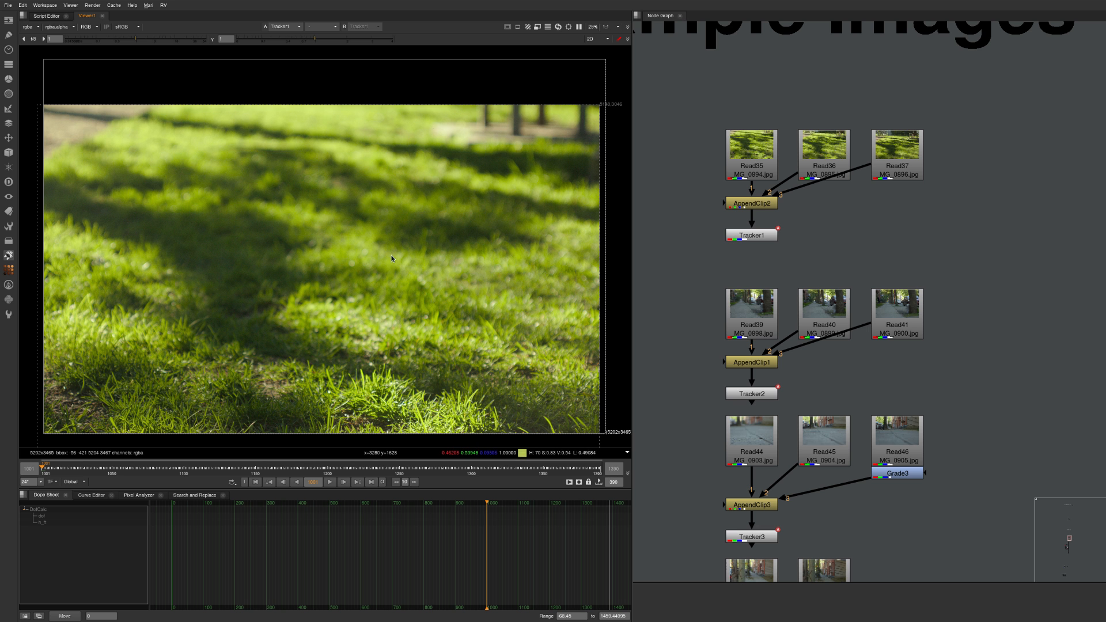
key(Right)
key(Left)
ctrl+alt+click(136, 403)
key(Right)
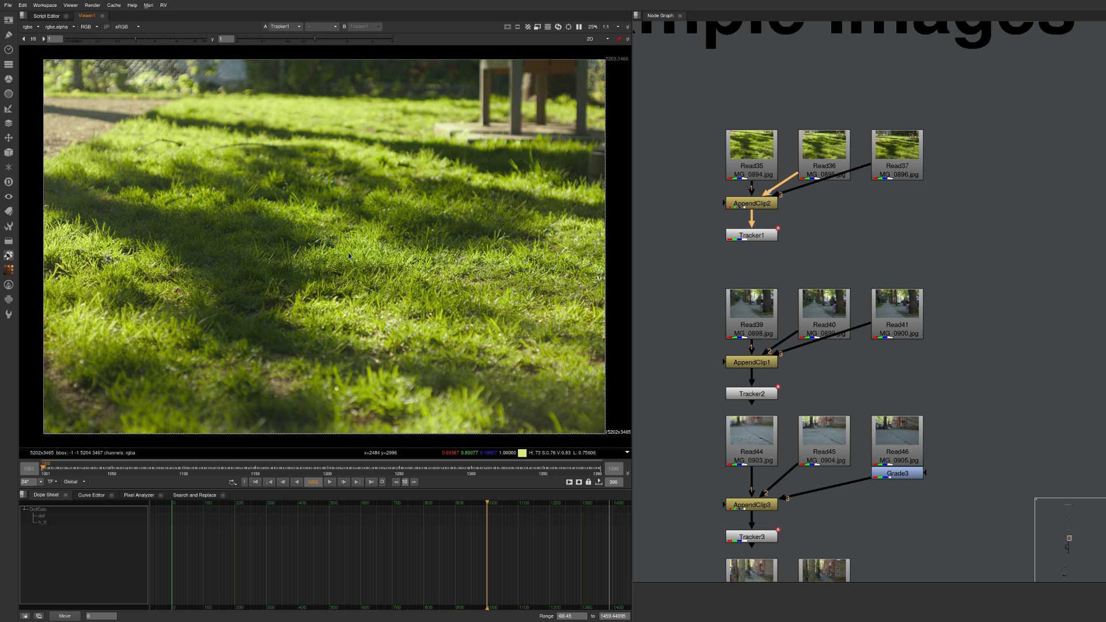
- Examine the bokeh in the far background of the second grass photo, then frame the whole image
ctrl+shift+drag(276, 257, 430, 264)
scroll(234, 83, up, 10)
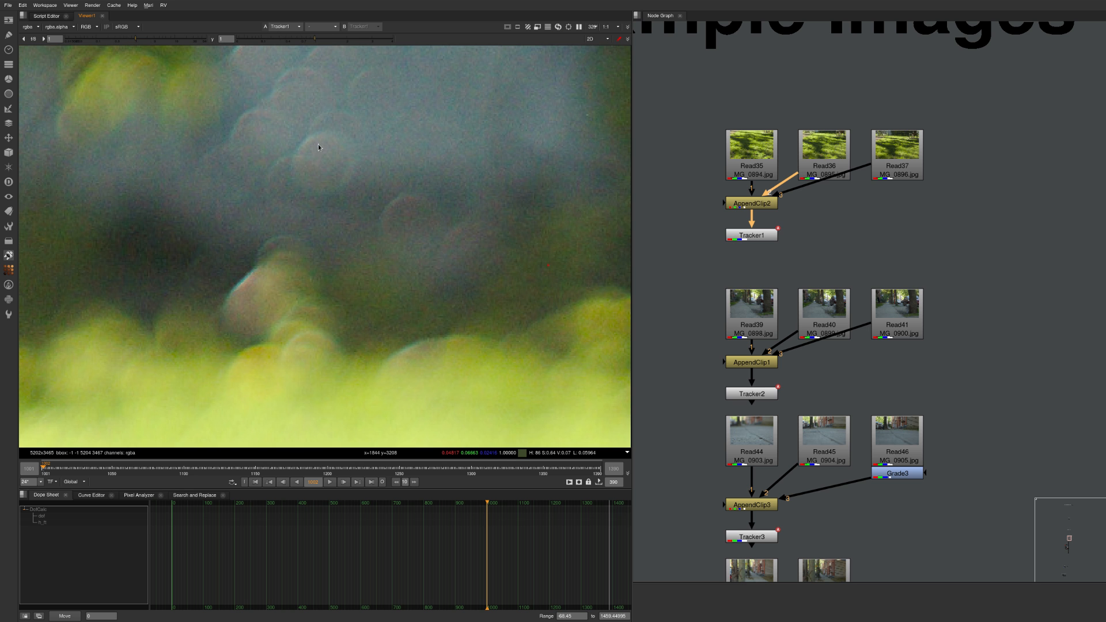
key(f)
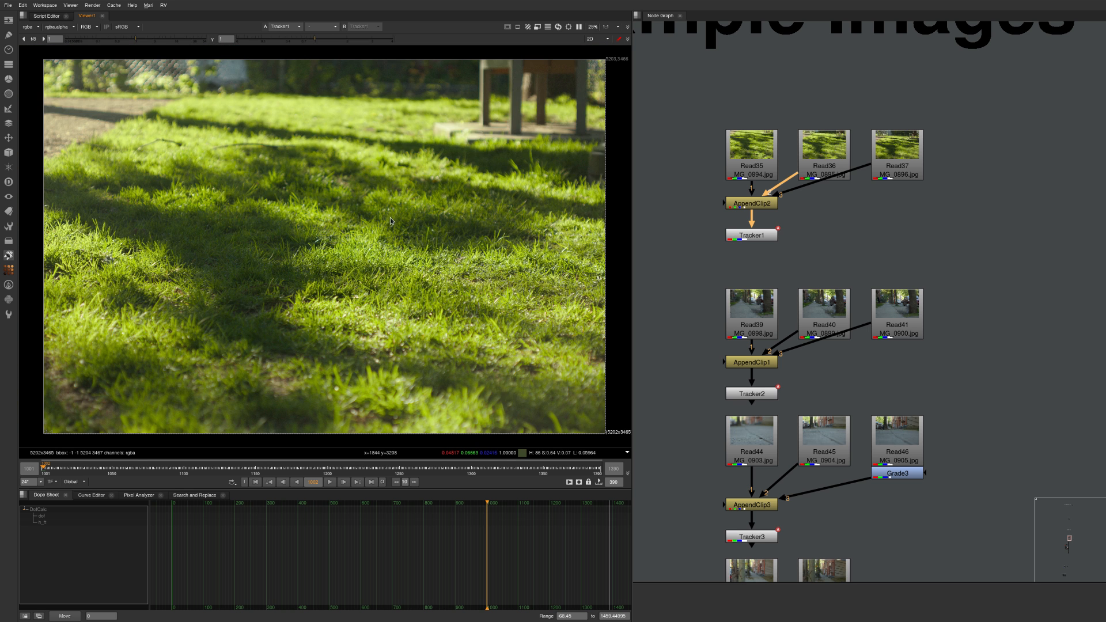
- Advance to the third grass photo and examine the fence, the table base and the foreground grass for defocus
key(Right)
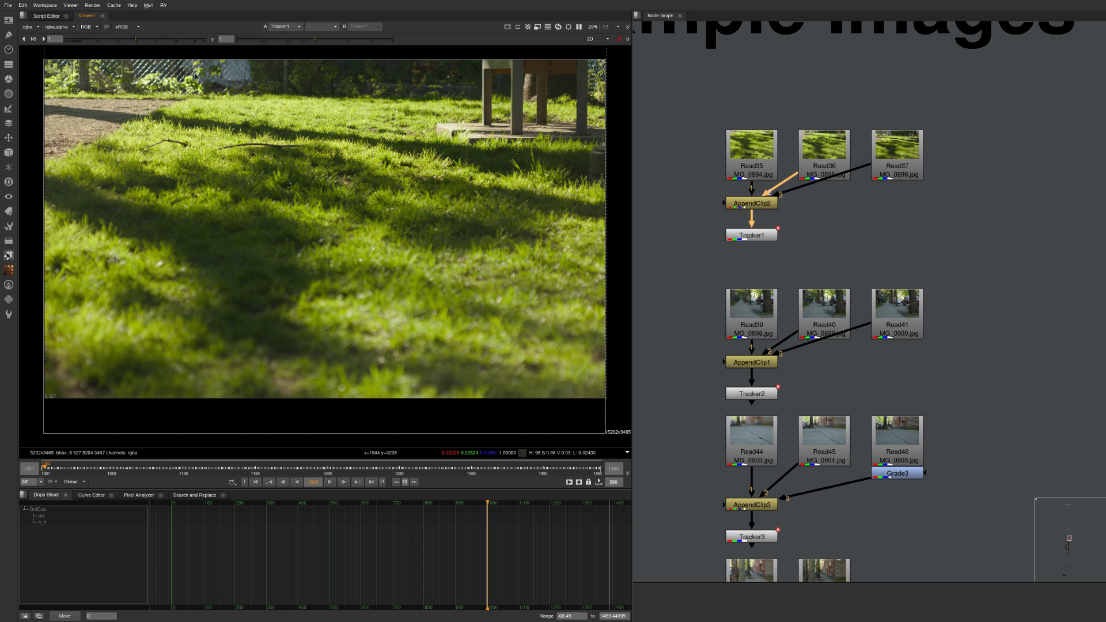
scroll(175, 71, up, 10)
scroll(344, 136, down, 4)
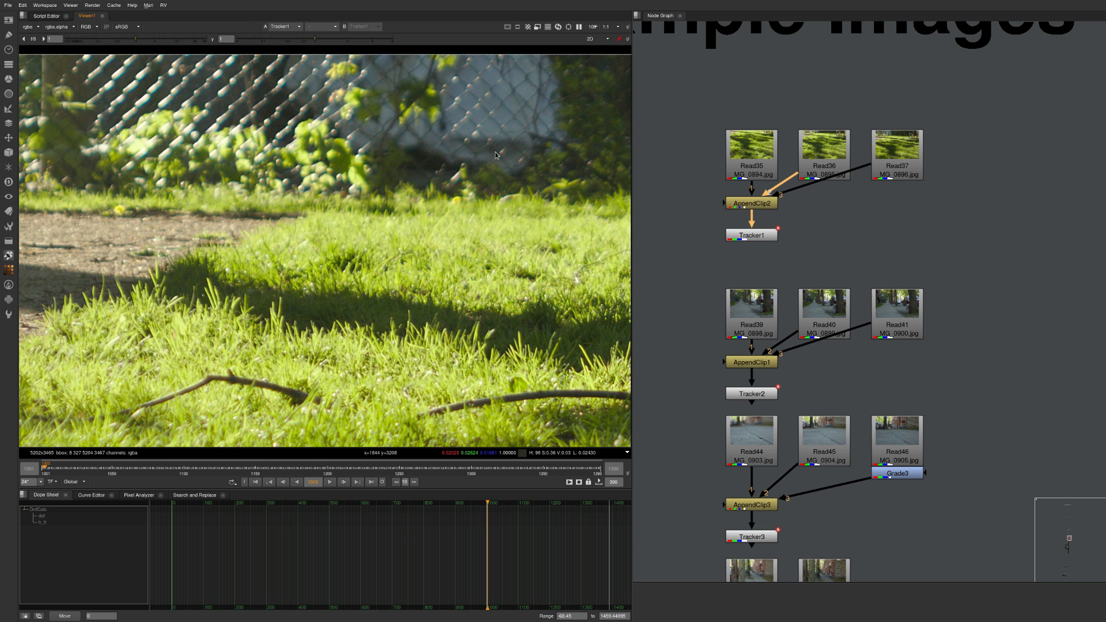
scroll(461, 323, down, 4)
middle_drag(380, 204, 391, 287)
scroll(449, 123, up, 4)
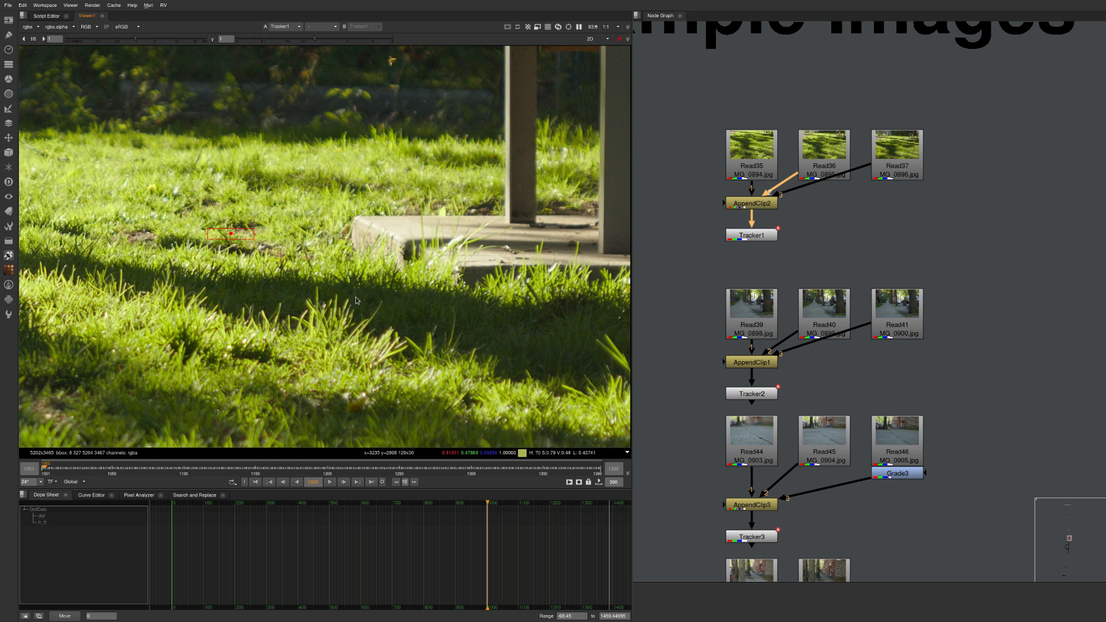
middle_drag(236, 288, 239, 220)
scroll(351, 106, down, 4)
ctrl+shift+drag(260, 85, 304, 53)
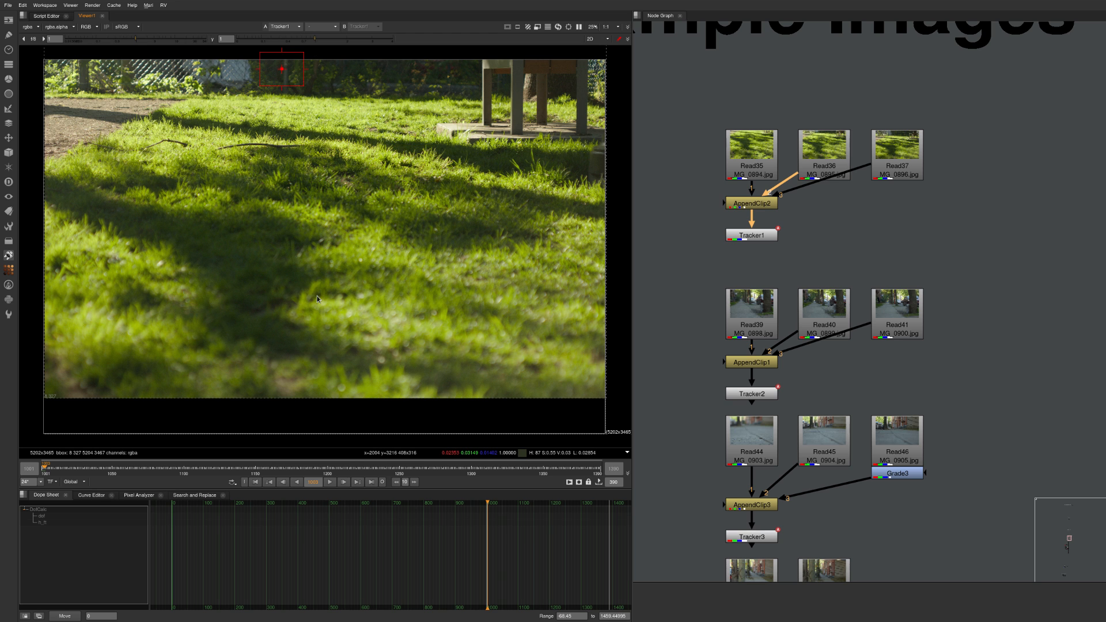
ctrl+click(374, 358)
ctrl+right_click(256, 240)
- Show the street photo sequence from Tracker2 in the viewer and step back to its first photo
middle_drag(837, 354, 835, 205)
click(753, 245)
key(1)
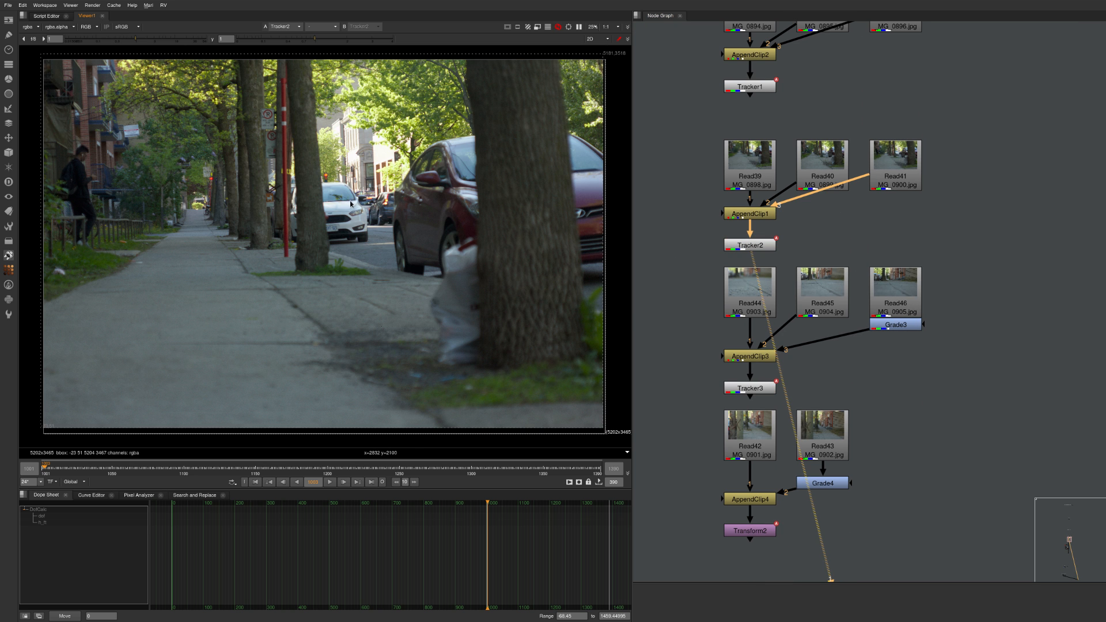
key(Left)
key(Left)
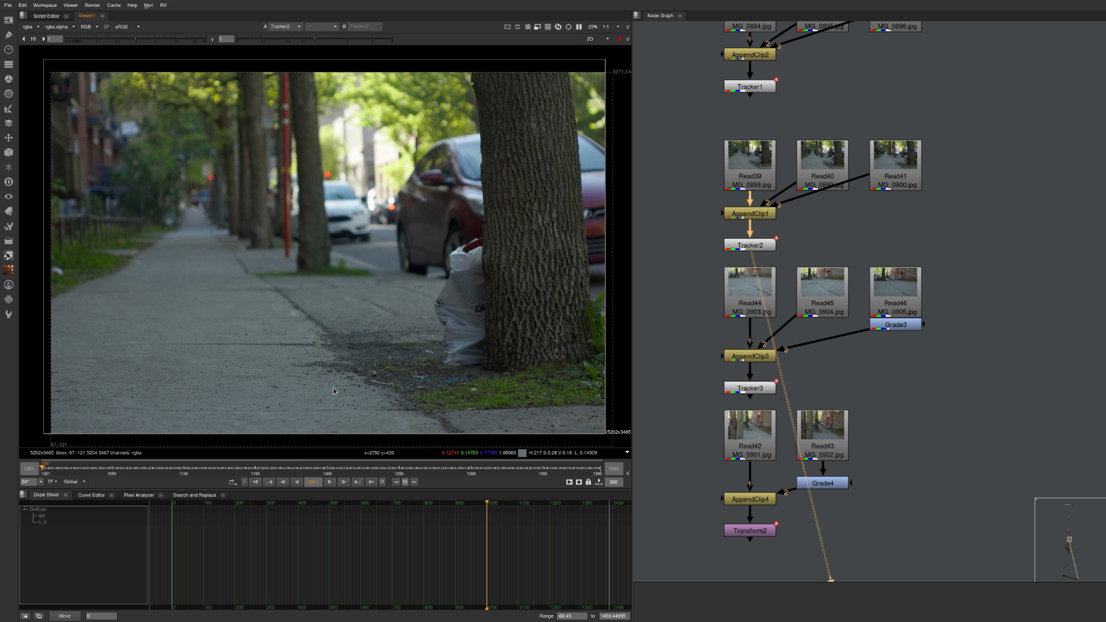
- Inspect the defocused traffic lights, cars and distant trees in the first street photo
scroll(385, 217, up, 6)
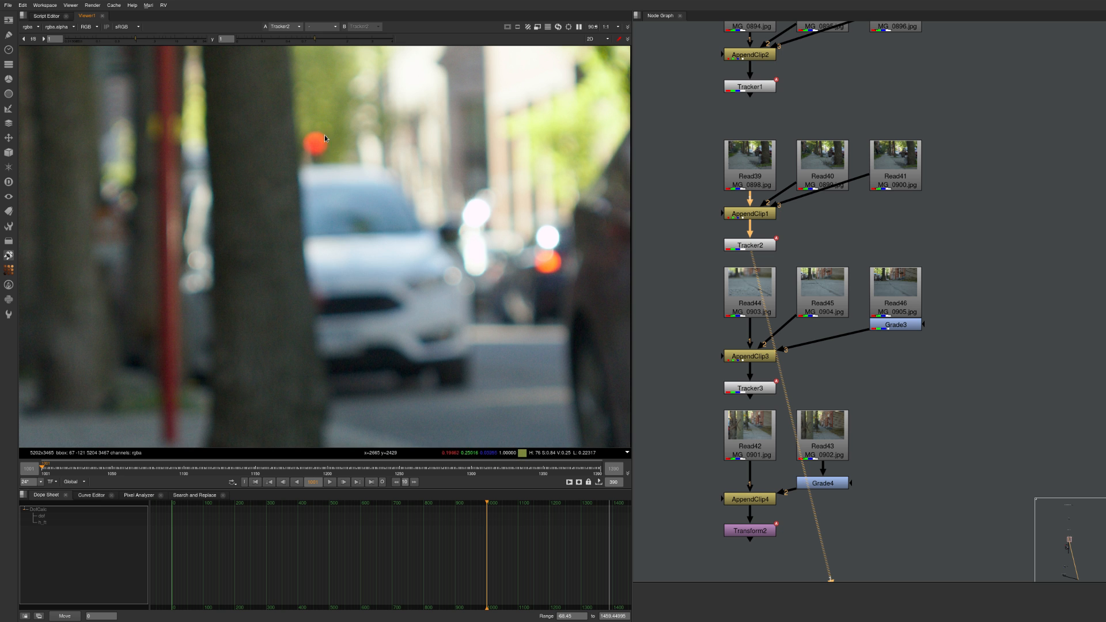
middle_drag(343, 156, 466, 238)
middle_drag(173, 277, 445, 175)
scroll(362, 174, down, 2)
scroll(363, 246, down, 1)
middle_drag(363, 234, 340, 177)
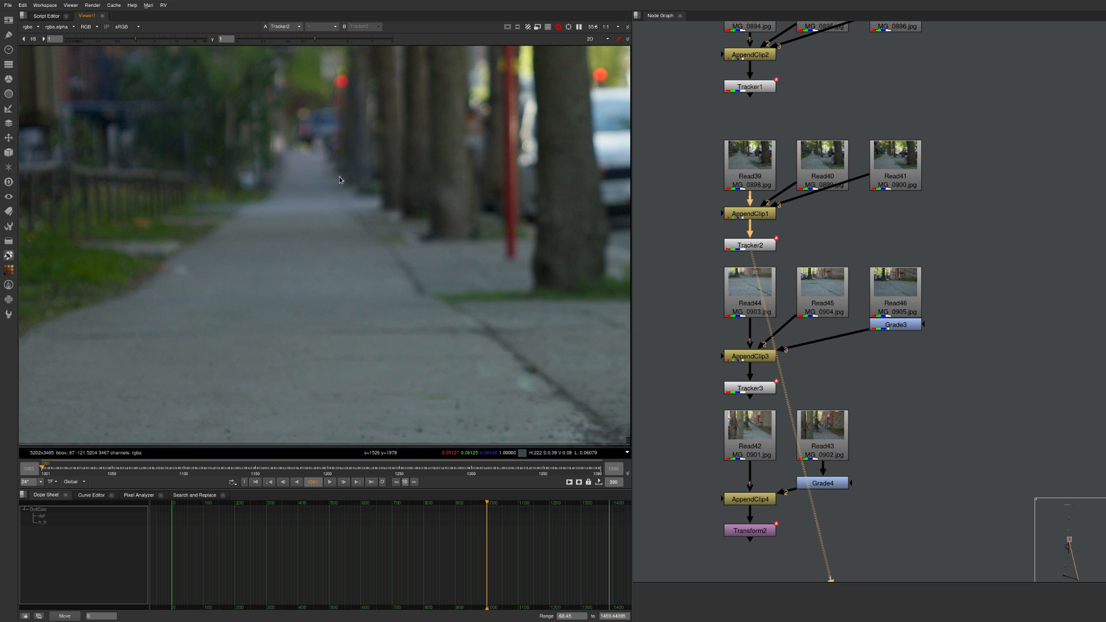
- Follow the sidewalk toward the foreground in the first street photo to examine how its defocus changes with distance
middle_drag(546, 399, 389, 268)
middle_drag(313, 278, 241, 261)
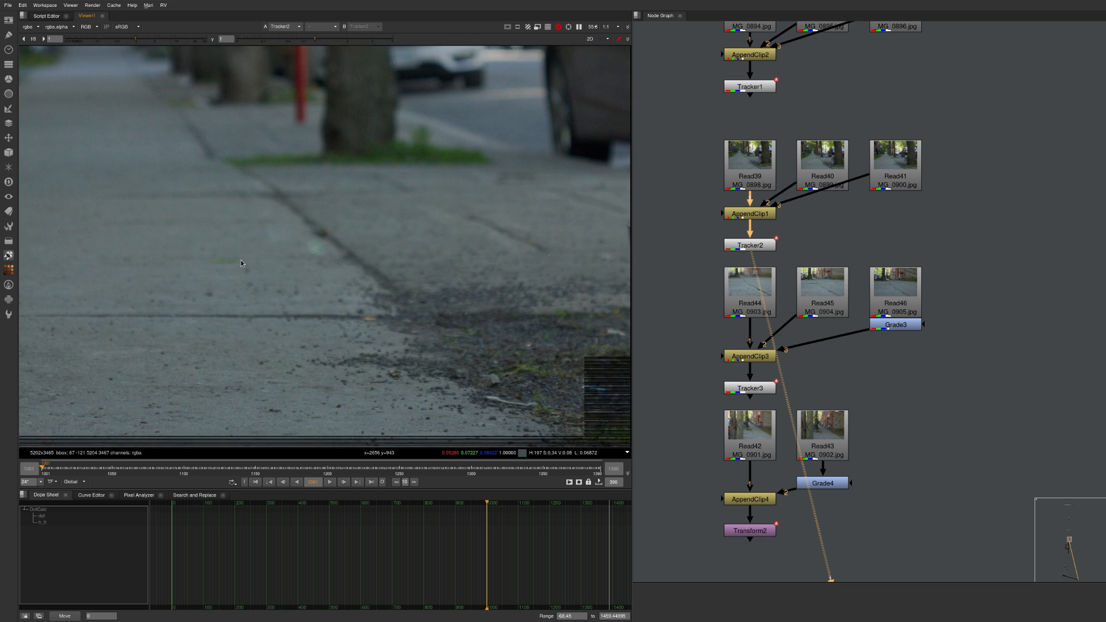
middle_drag(449, 257, 302, 237)
scroll(299, 239, down, 2)
scroll(223, 198, up, 7)
scroll(223, 213, down, 10)
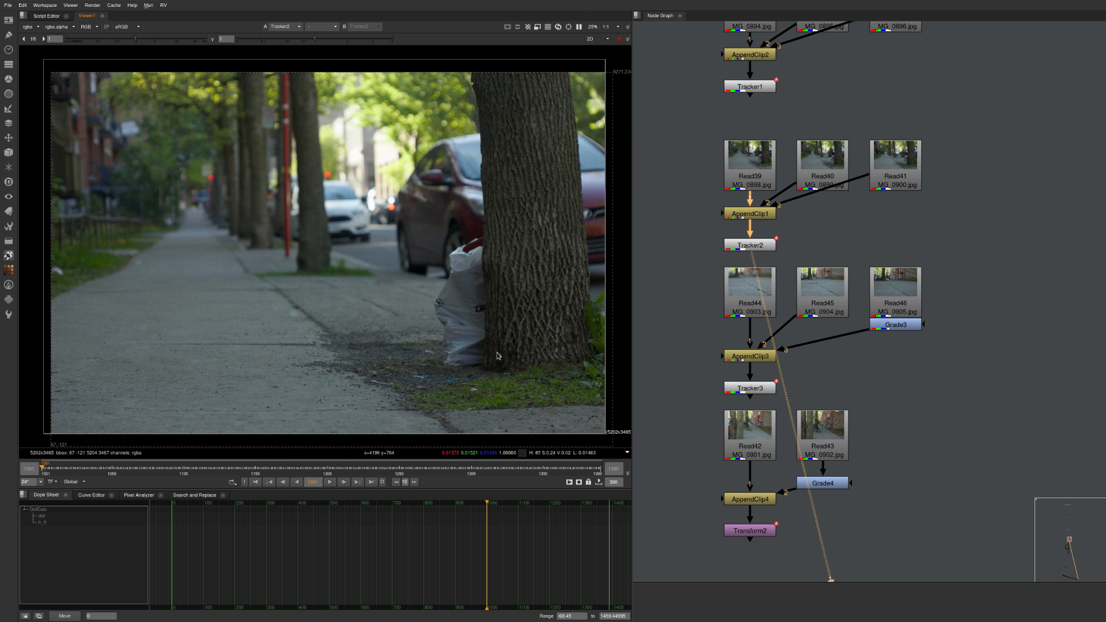
- Compare the blur of the distant trees with the foreground bag, trunk and grass in the first street photo
scroll(196, 196, up, 4)
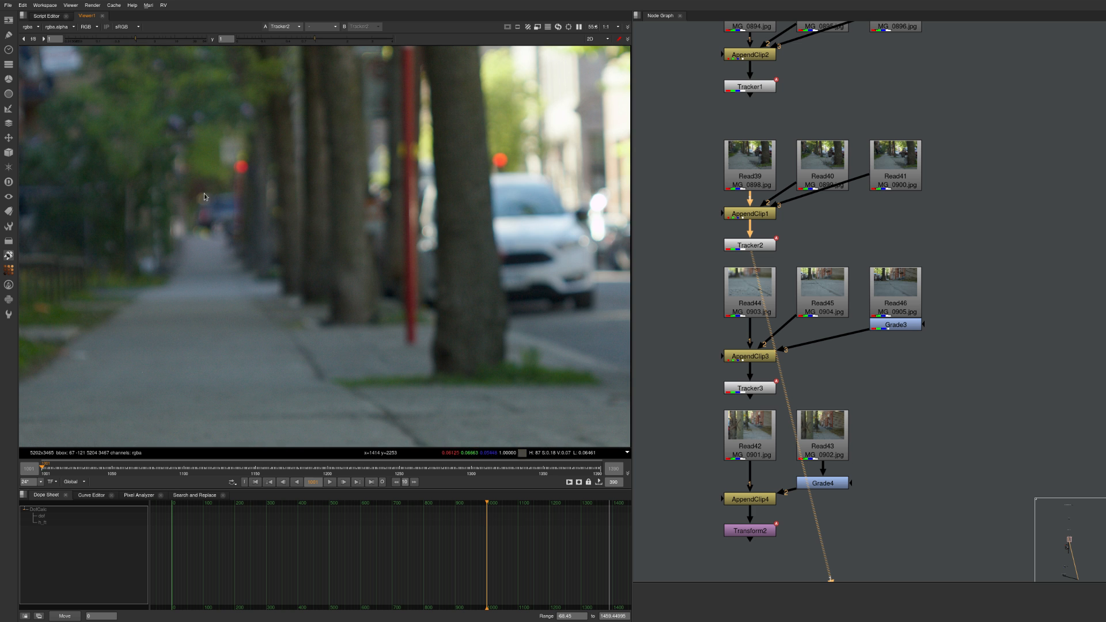
scroll(205, 205, down, 4)
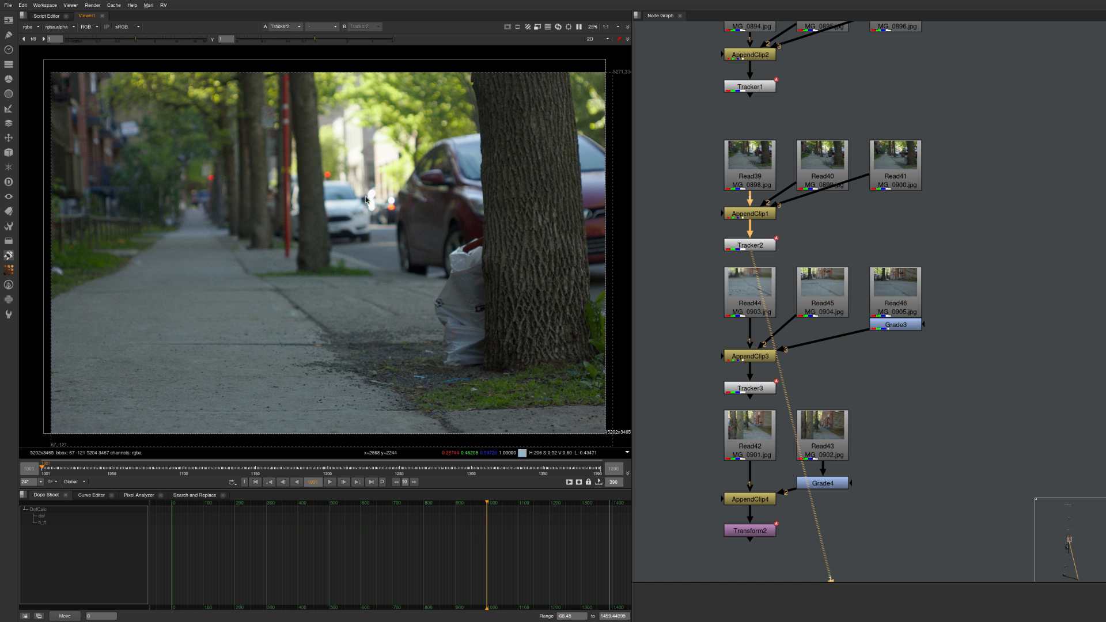
scroll(554, 378, up, 4)
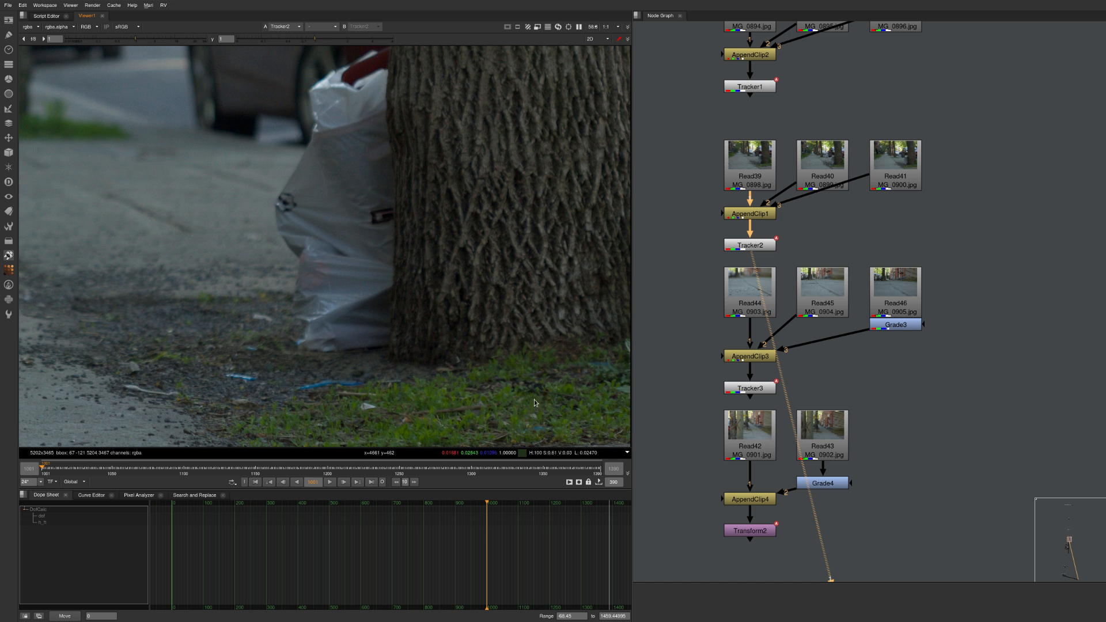
scroll(535, 403, down, 4)
- Advance to the second street photo and examine the defocus on its far sidewalk, traffic light and parked cars
key(Right)
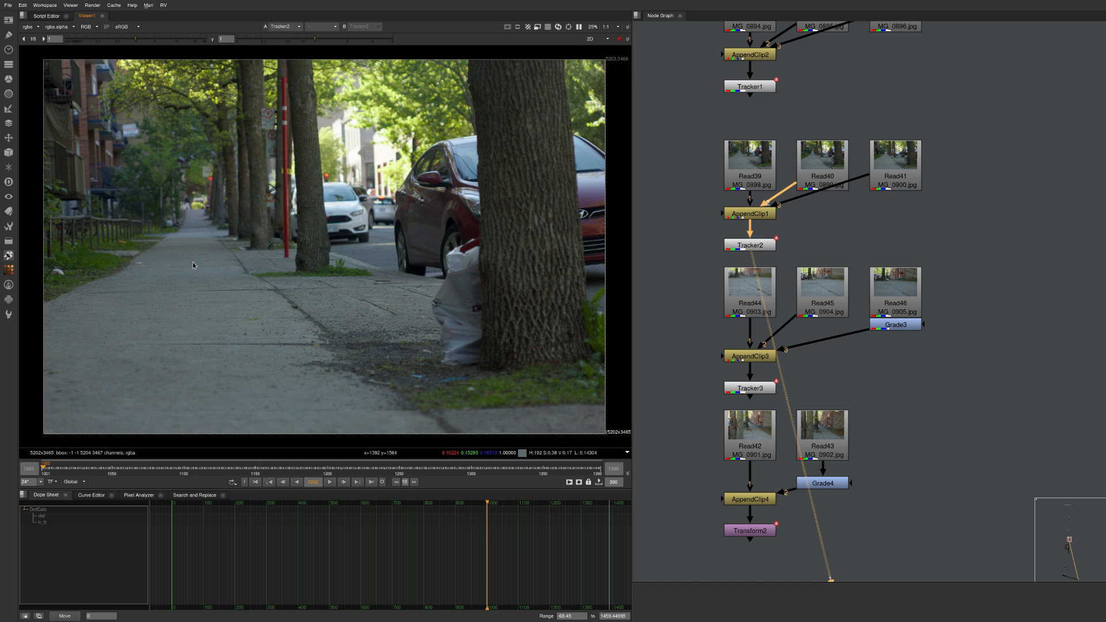
scroll(136, 270, up, 6)
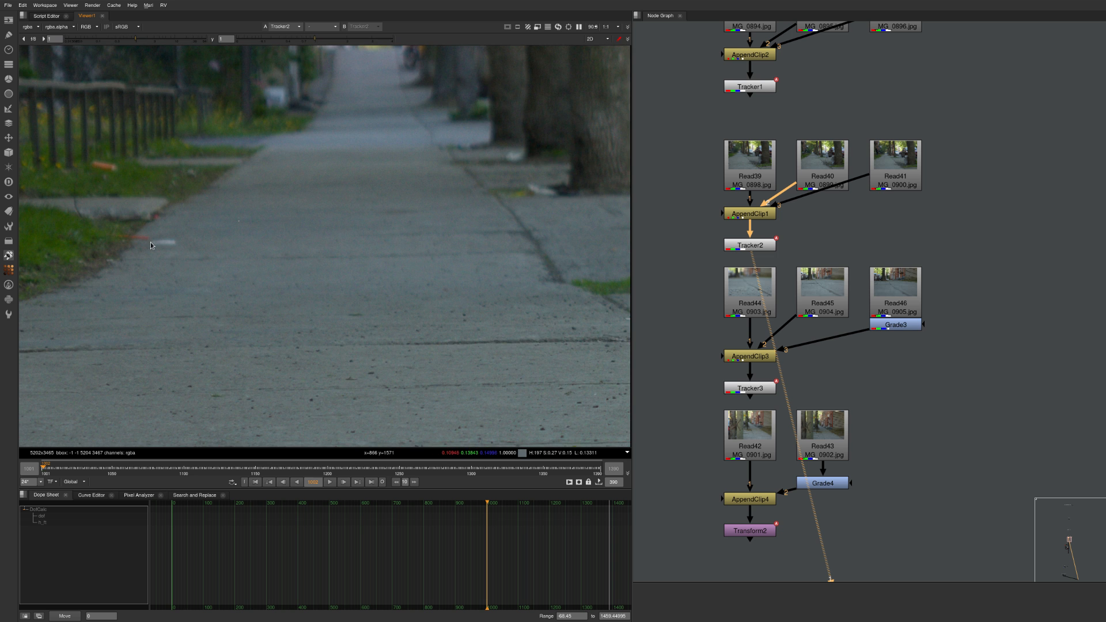
scroll(549, 236, down, 6)
scroll(388, 148, up, 7)
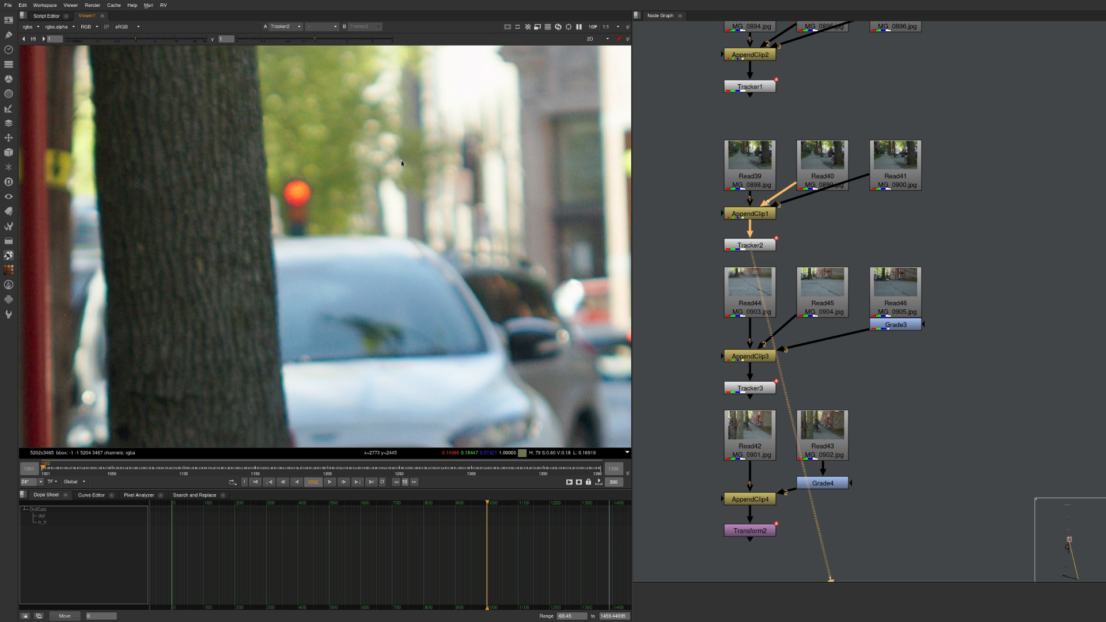
scroll(421, 231, up, 2)
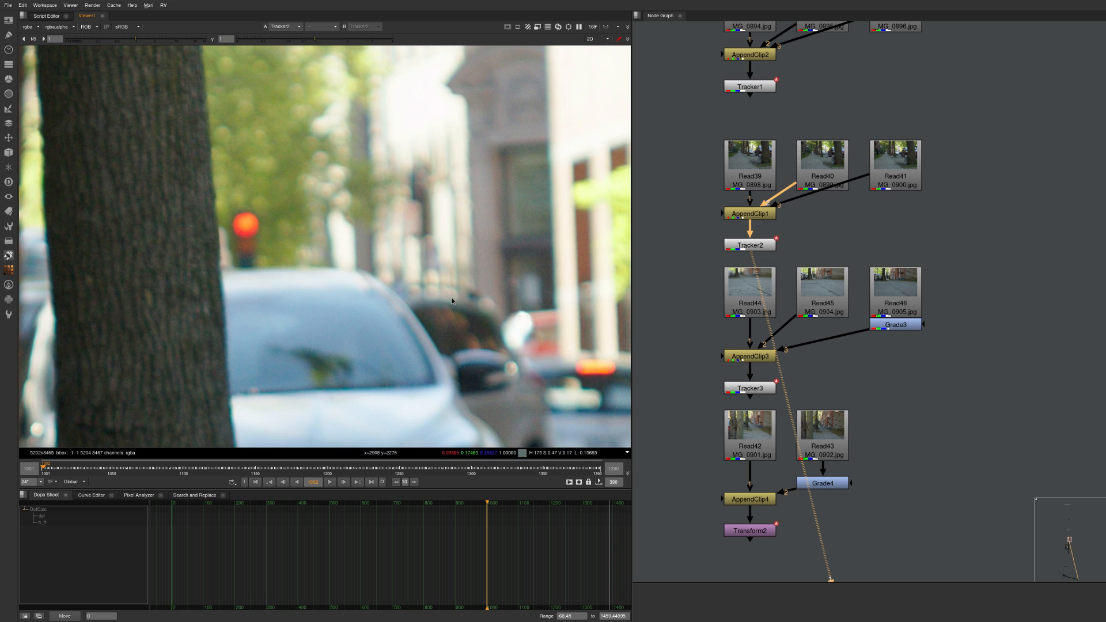
key(f)
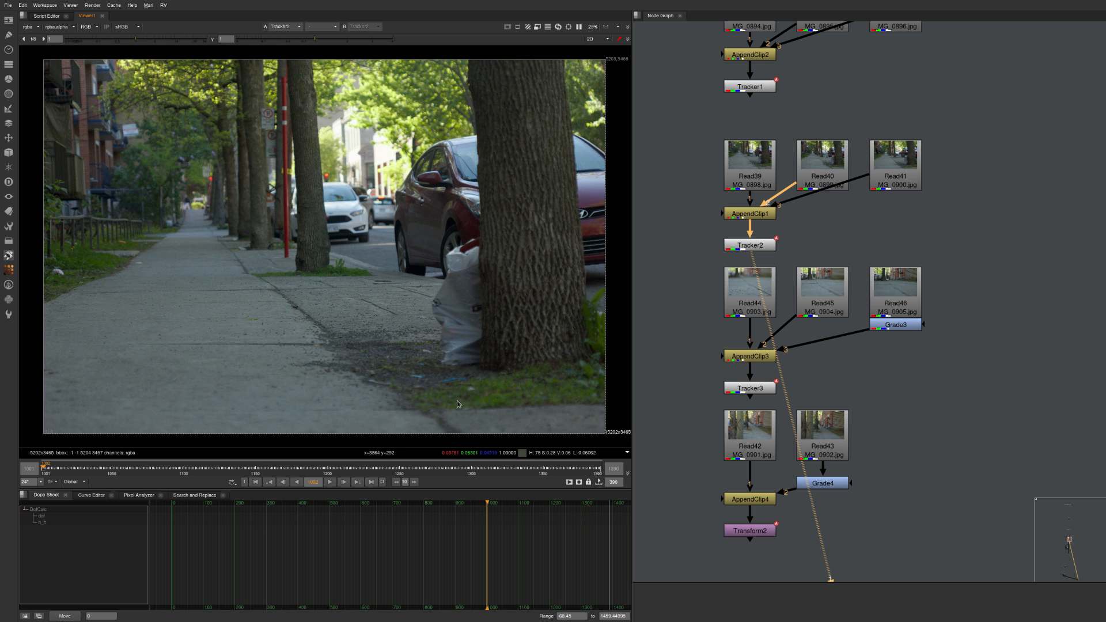
- Advance to the third street photo and examine the sharpness of its far sidewalk, trees and parked bike
key(Right)
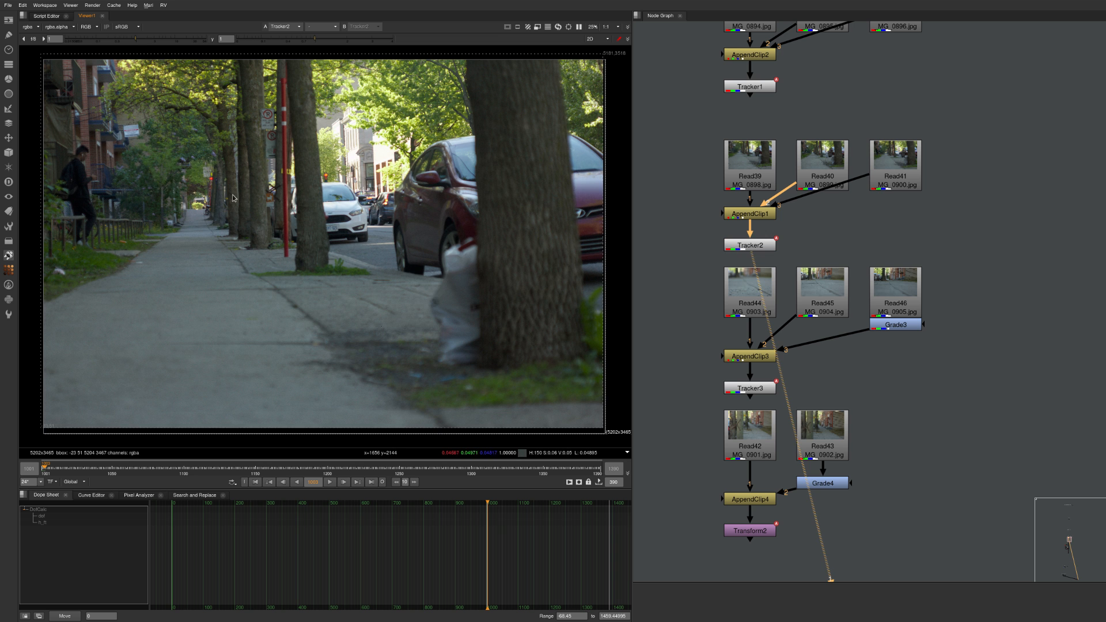
scroll(159, 180, up, 4)
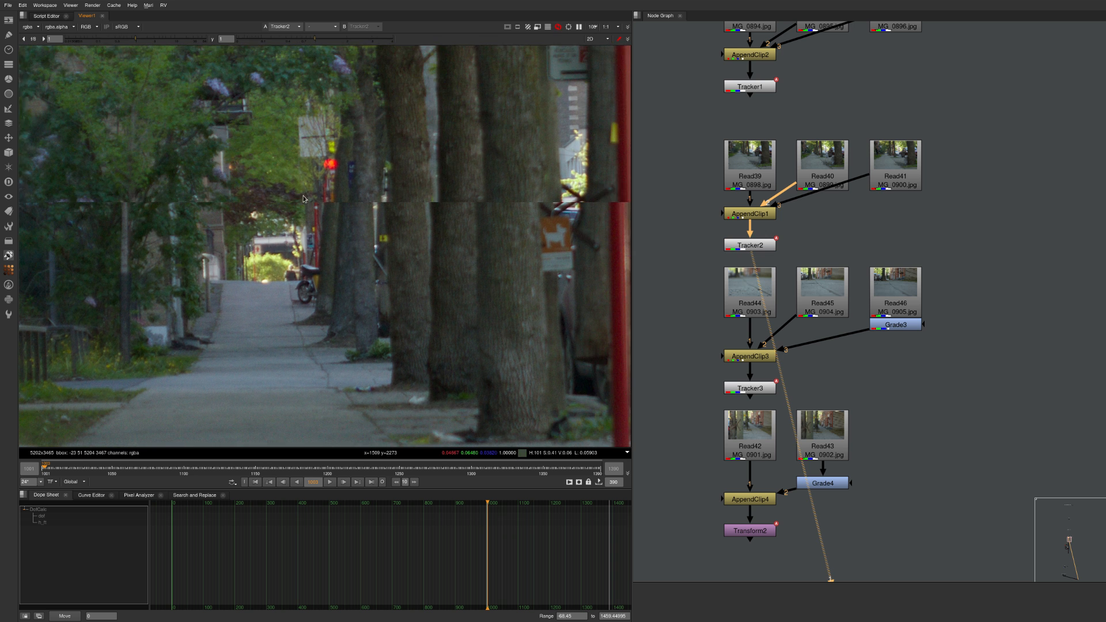
scroll(306, 221, up, 3)
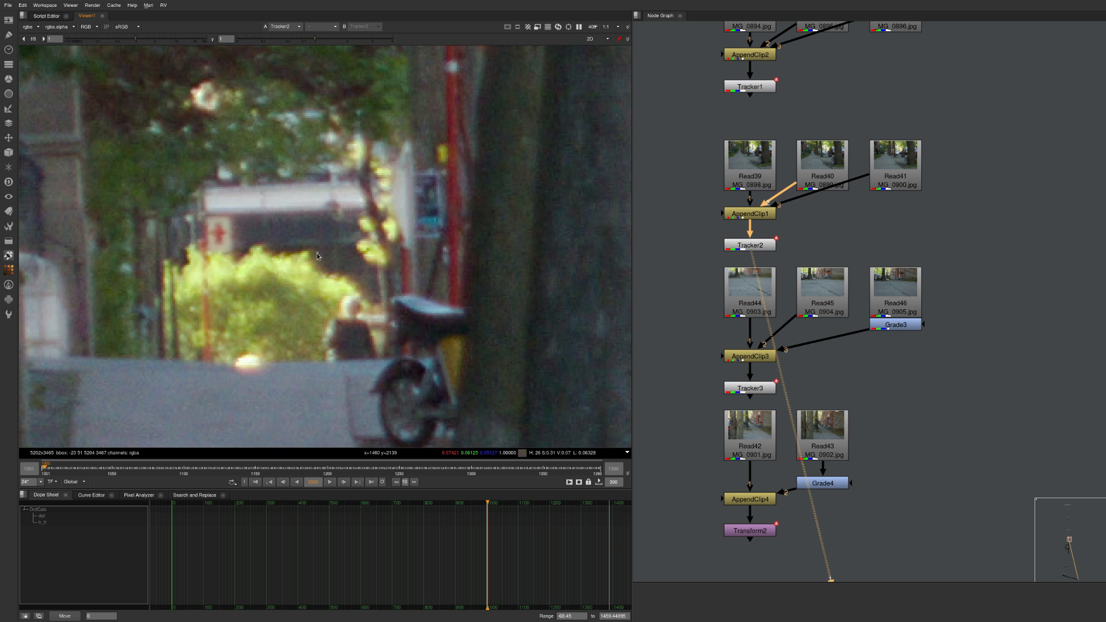
key(f)
- Compare the distant cars and building with the defocused foreground bag, trunk and grass in the third street photo
scroll(383, 176, up, 4)
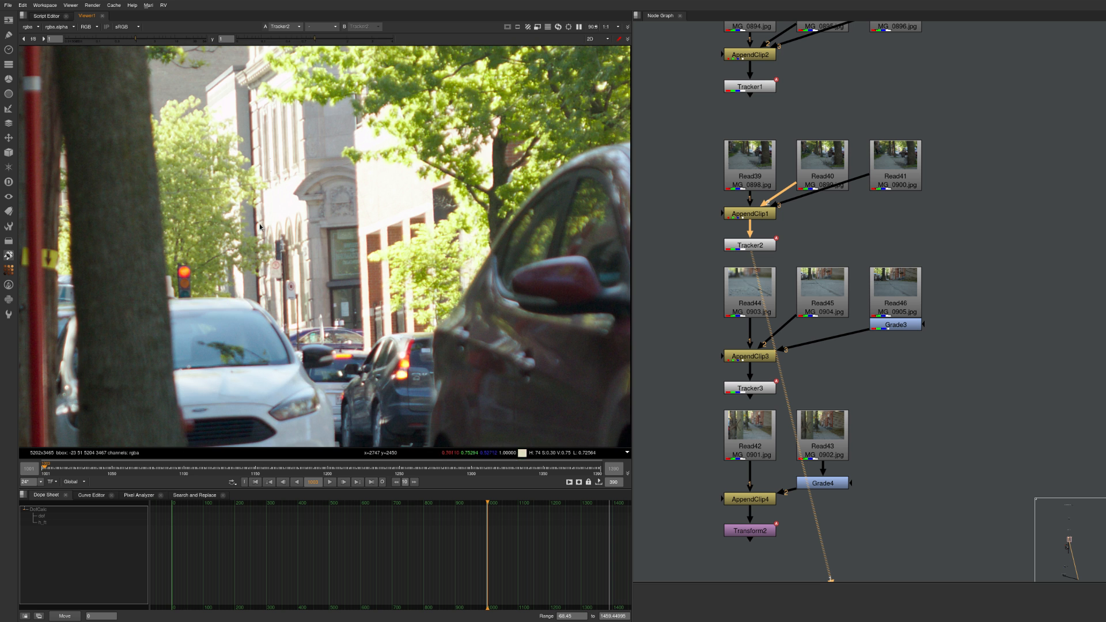
key(f)
middle_drag(478, 355, 455, 283)
scroll(456, 277, up, 4)
middle_drag(461, 346, 422, 226)
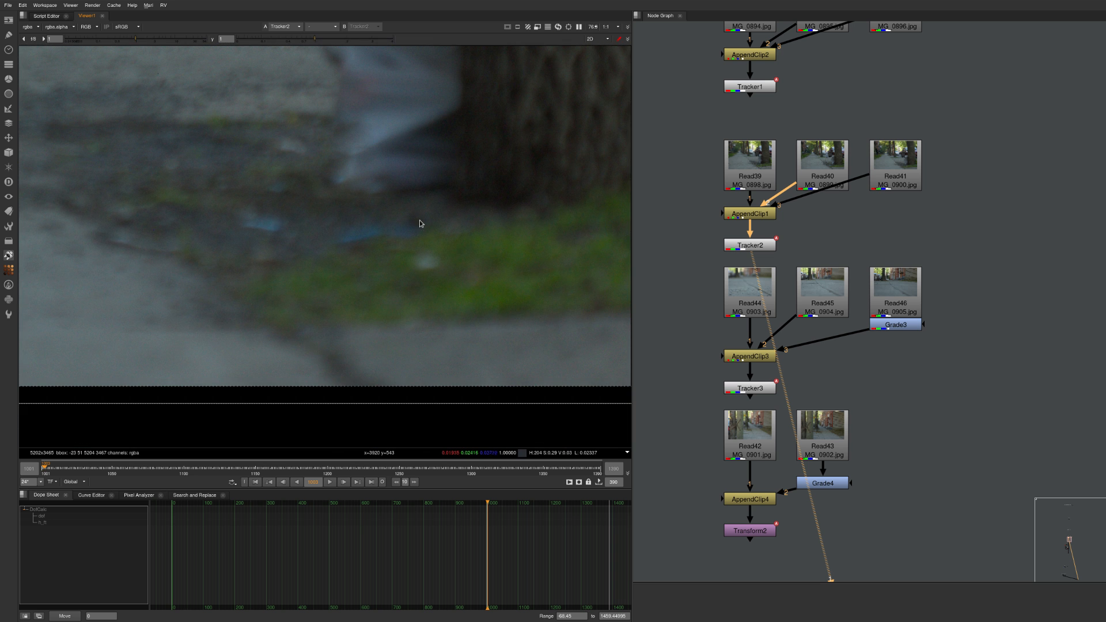
key(f)
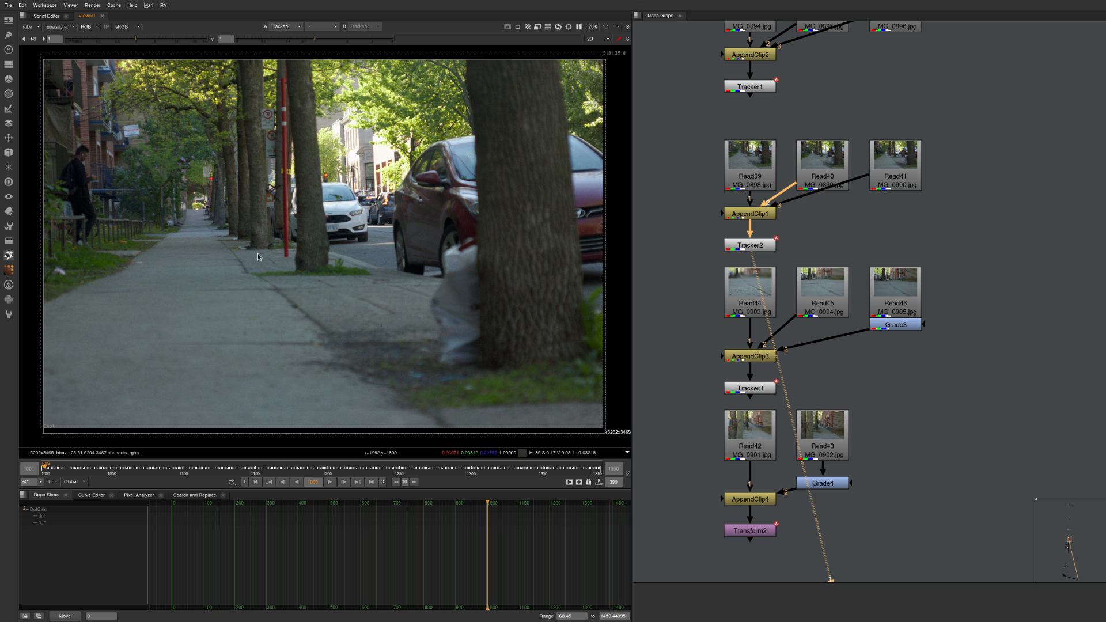
- Display the Tracker3 sidewalk photos and go back to the one focused on the nearby wood chip
middle_drag(842, 357, 843, 145)
click(751, 176)
key(1)
click(720, 201)
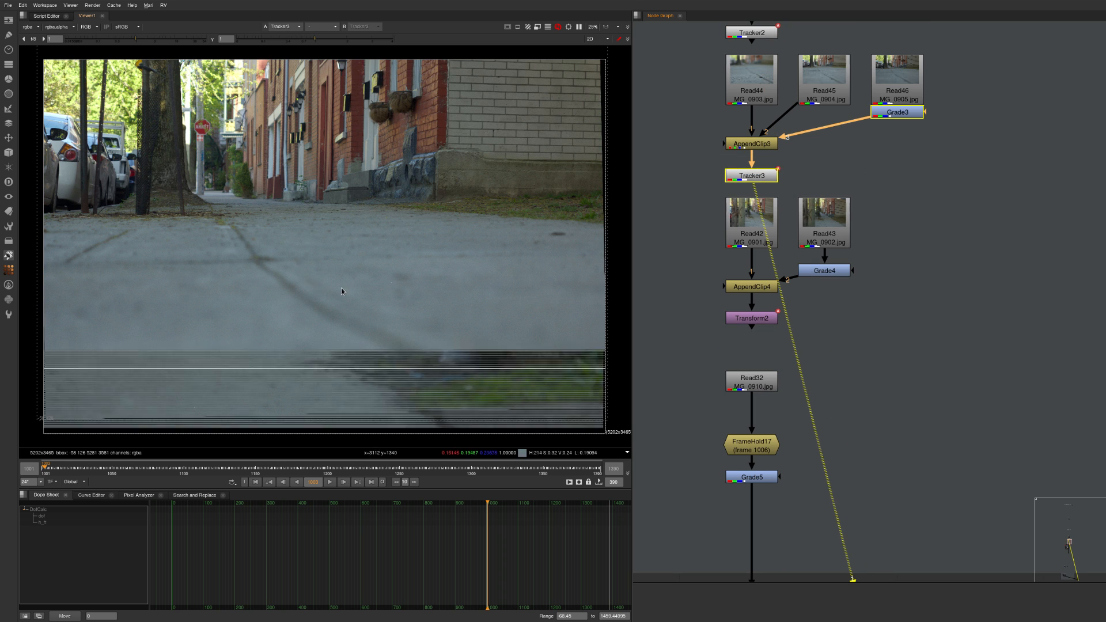
key(Left)
key(Left)
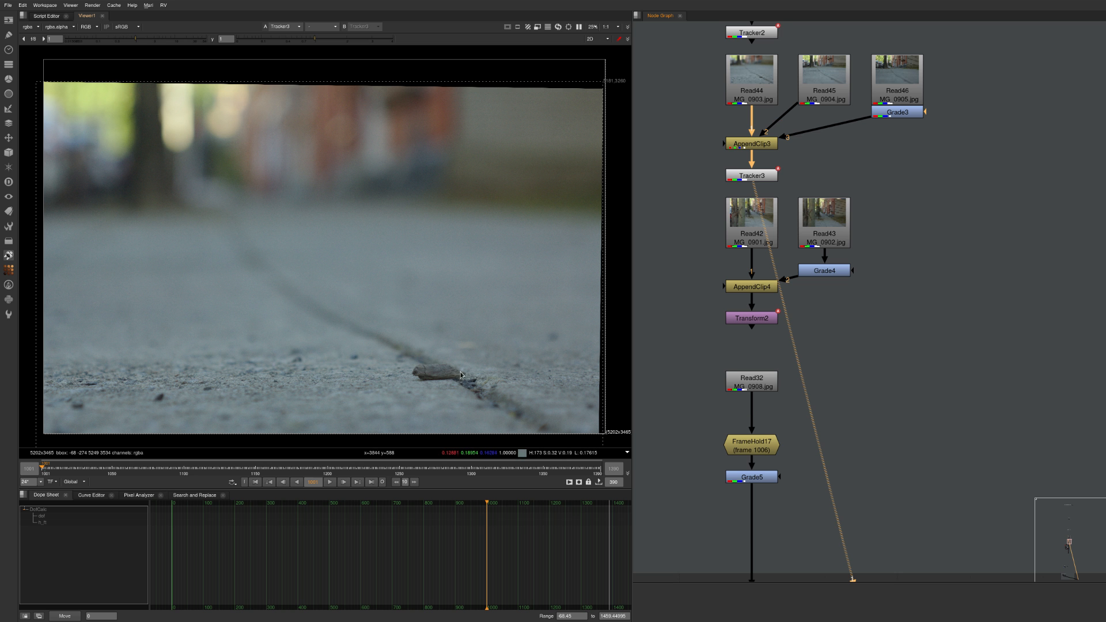
- Find the lens geometry diagrams above the example images and display the DoF vs Focus Distance diagram
scroll(755, 231, down, 10)
middle_drag(770, 252, 733, 515)
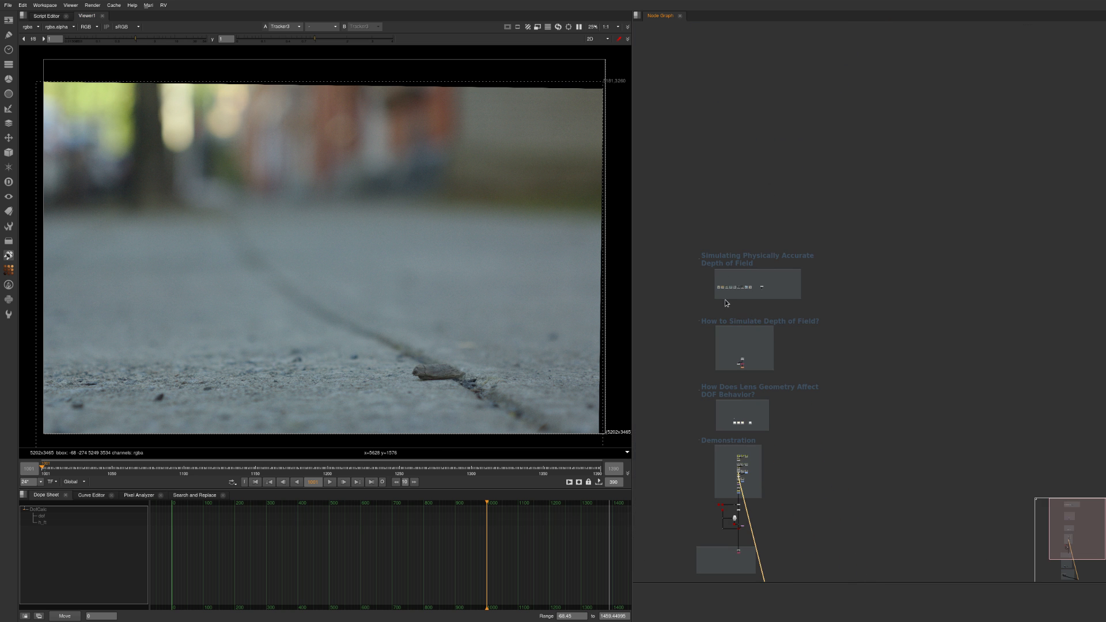
scroll(733, 314, up, 6)
middle_drag(708, 564, 748, 213)
middle_drag(789, 494, 810, 271)
scroll(809, 270, up, 5)
click(808, 258)
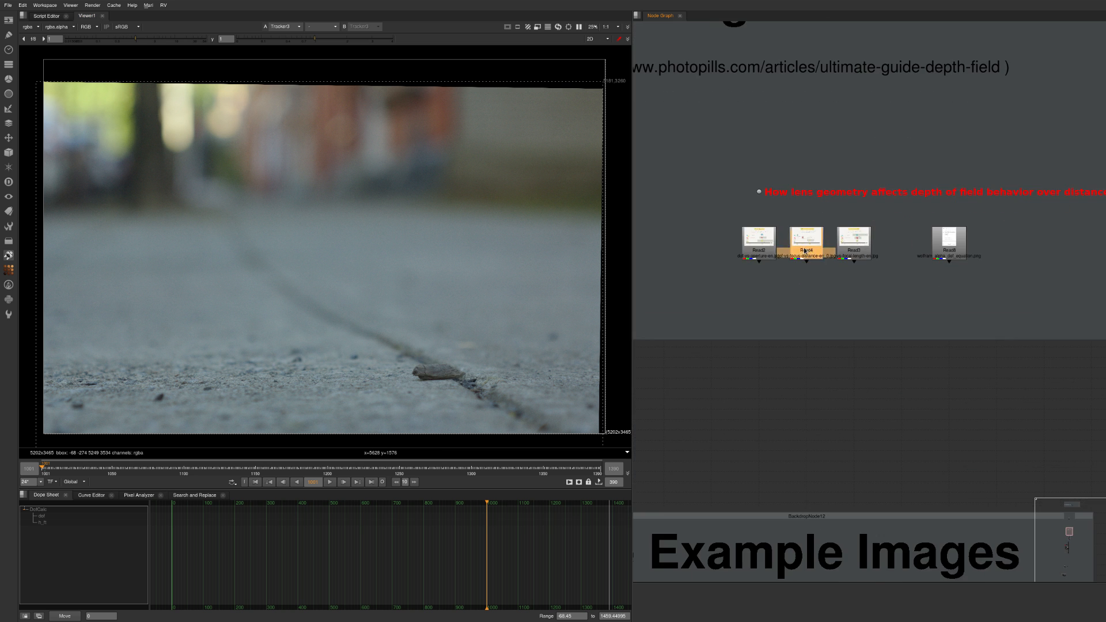
key(1)
click(844, 248)
key(1)
middle_drag(859, 302, 804, 204)
scroll(812, 173, down, 3)
click(773, 152)
key(1)
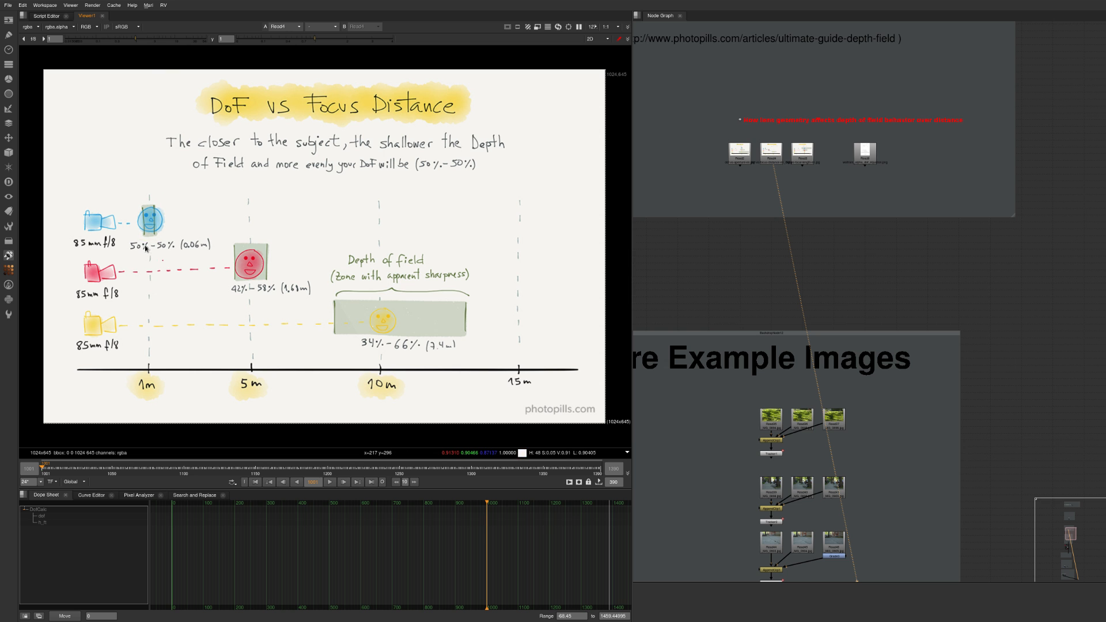
- Return to the example images and display the Tracker3 sidewalk photo focused on the wood chip again
scroll(855, 166, down, 10)
scroll(813, 93, up, 2)
middle_drag(855, 271, 771, 193)
scroll(792, 186, up, 7)
scroll(772, 196, up, 3)
click(772, 196)
key(1)
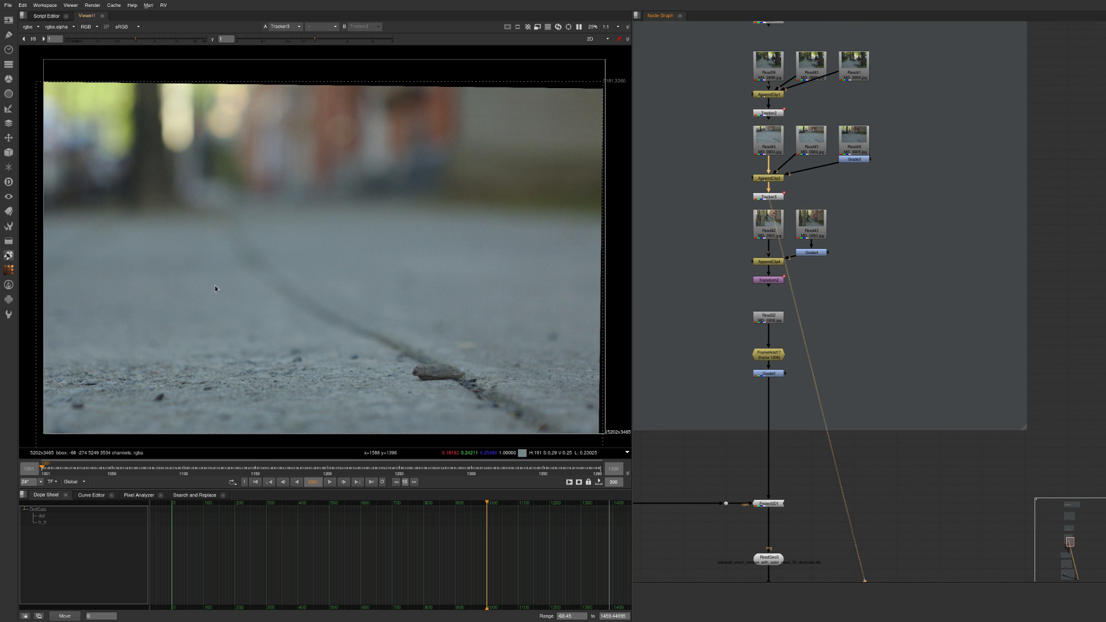
- Examine the narrow focus zone across the gravel and wood chip, and the heavily defocused buildings behind, in the close-focus sidewalk photo
scroll(187, 383, up, 5)
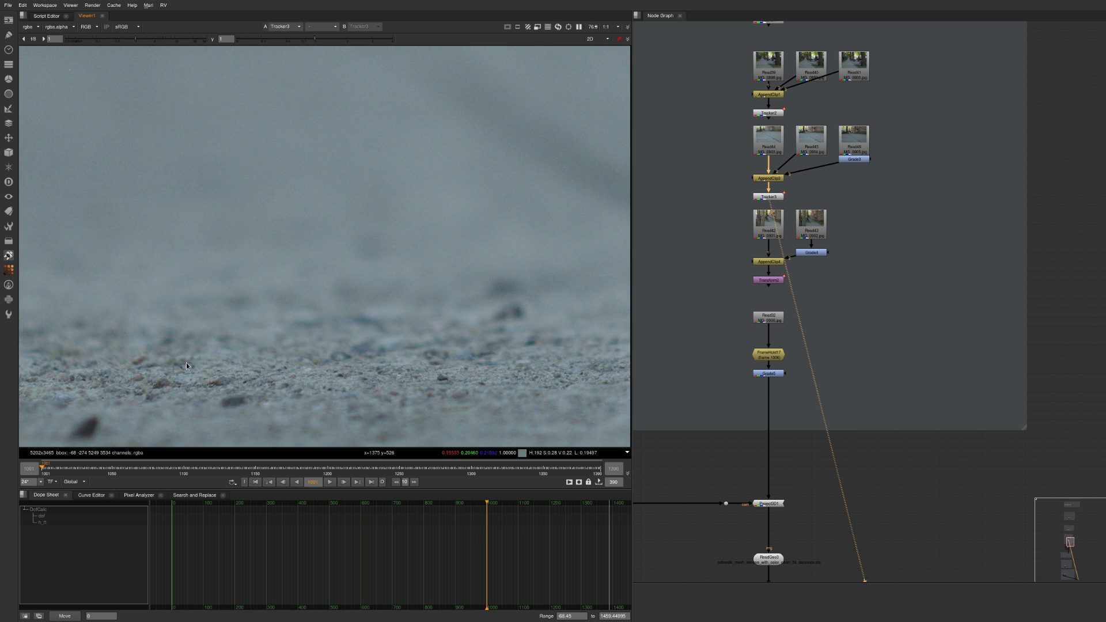
scroll(231, 324, up, 3)
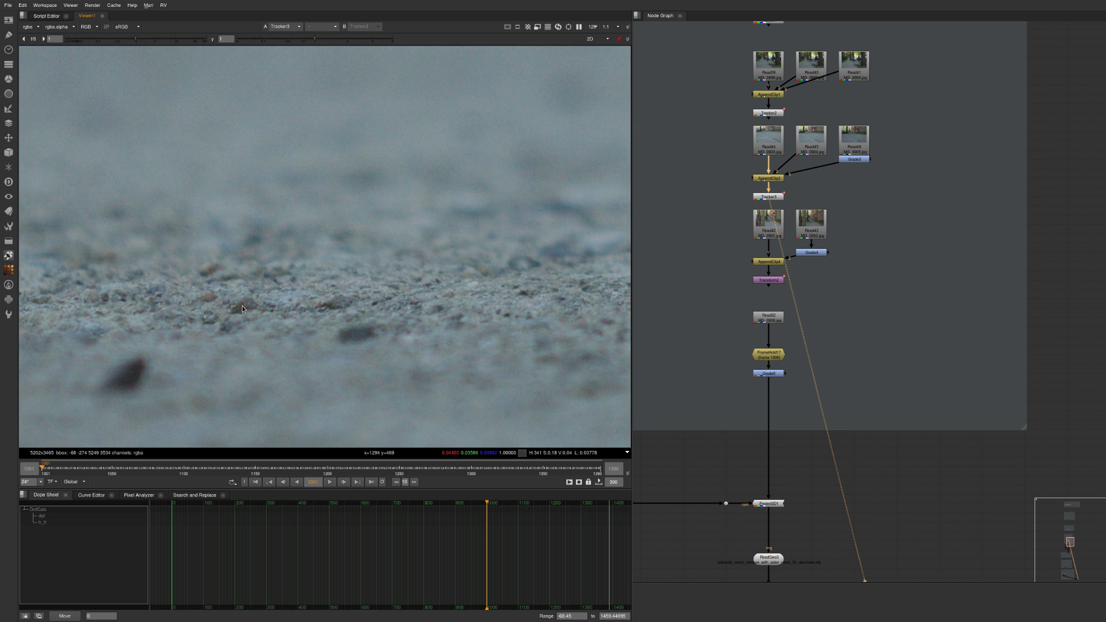
scroll(509, 315, down, 8)
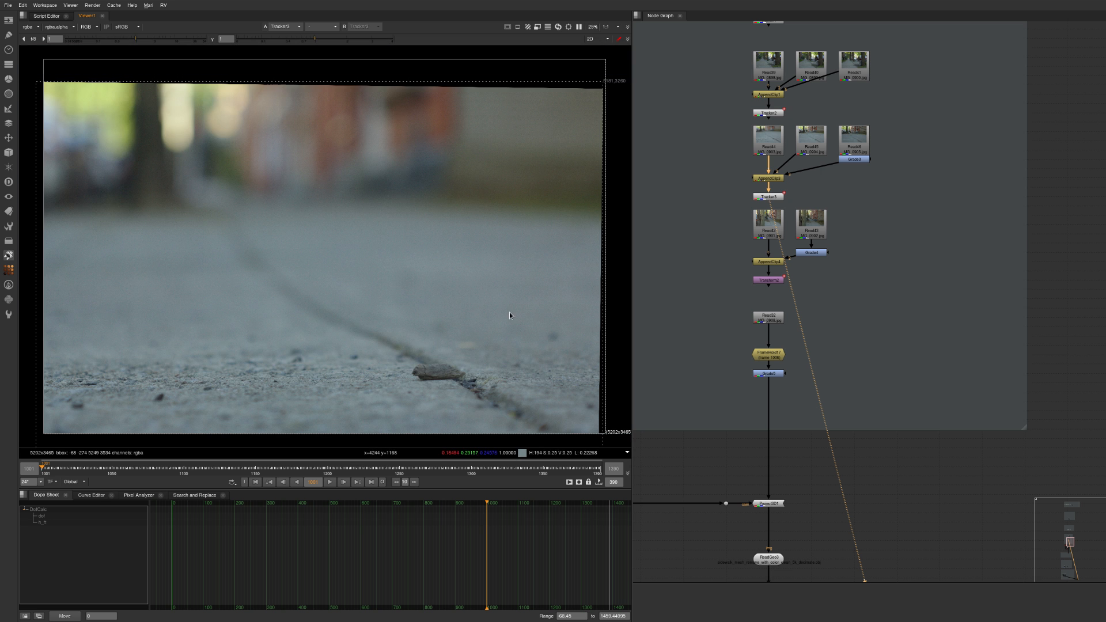
scroll(432, 382, up, 8)
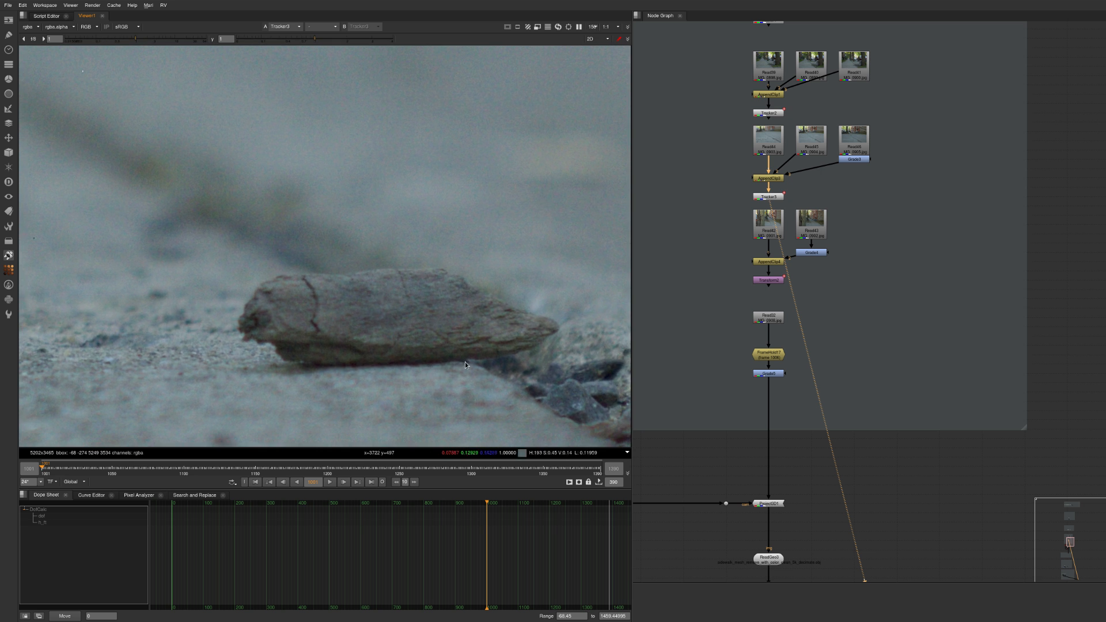
scroll(415, 346, down, 5)
scroll(259, 144, up, 10)
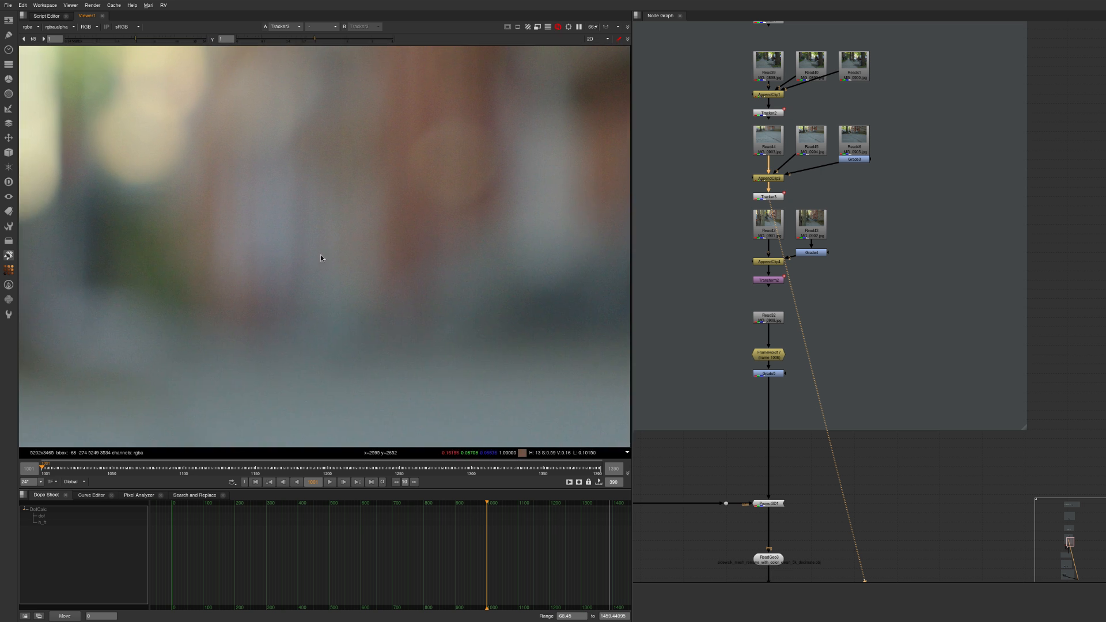
middle_drag(321, 255, 225, 302)
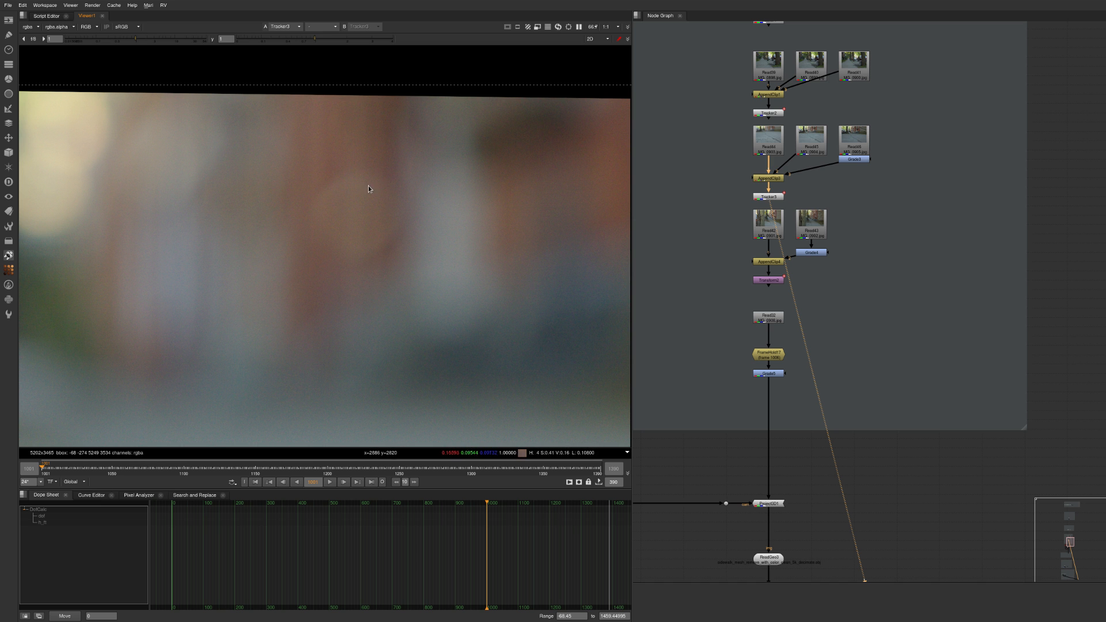
- Compare the first street photo from Read39 with the close-focus sidewalk photo from Tracker3
click(768, 72)
key(1)
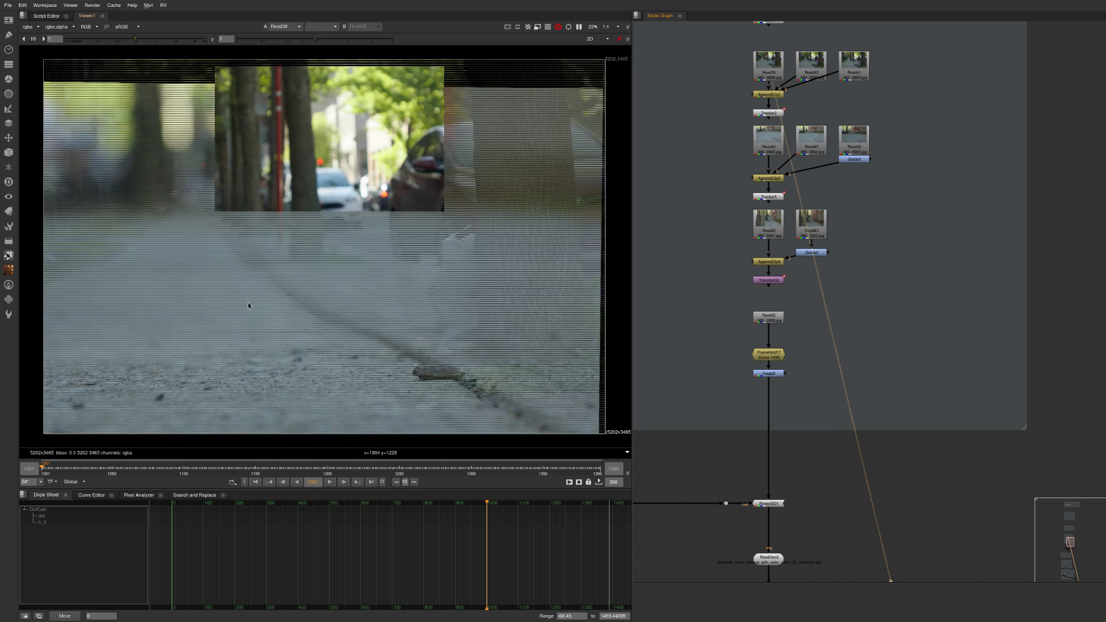
key(f)
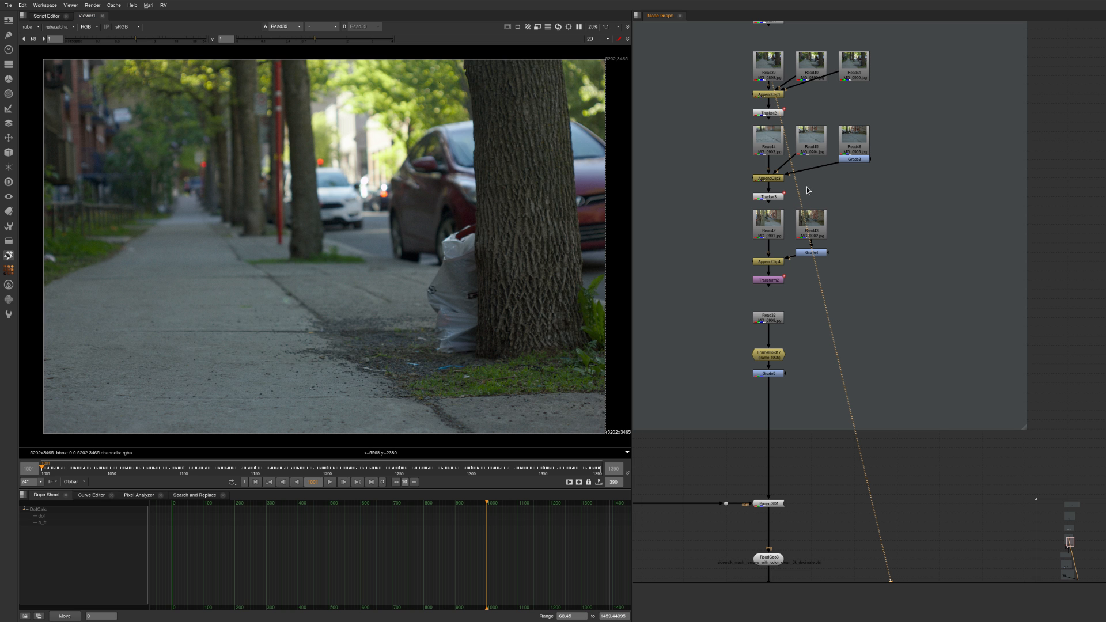
drag(827, 184, 712, 212)
key(1)
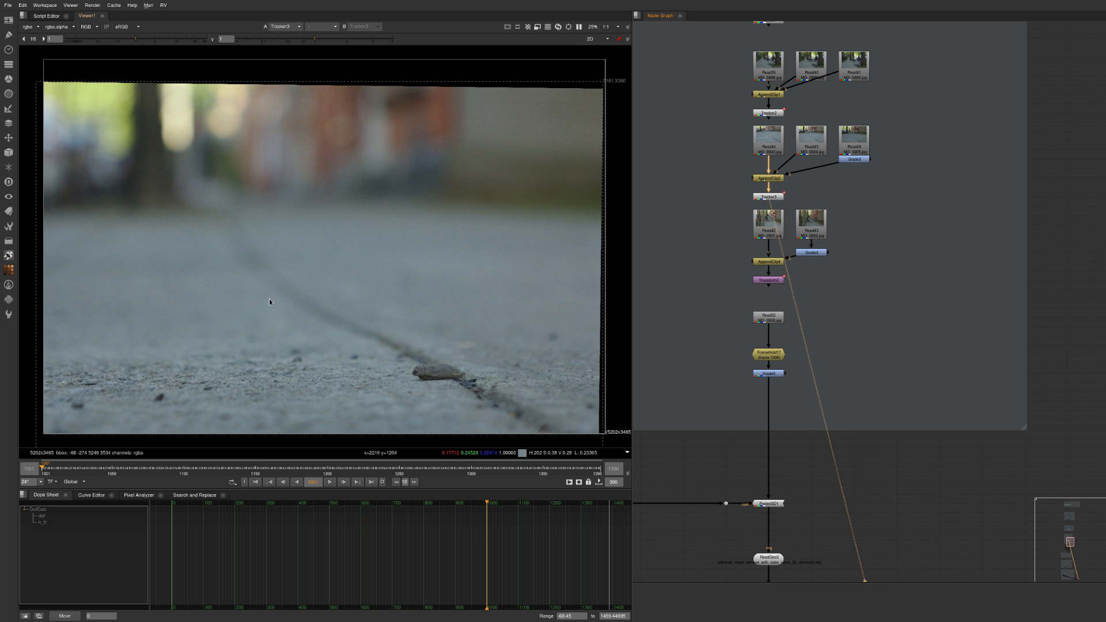
- Advance to the second sidewalk photo and examine the defocus on its distant sign, tree and buildings
key(Right)
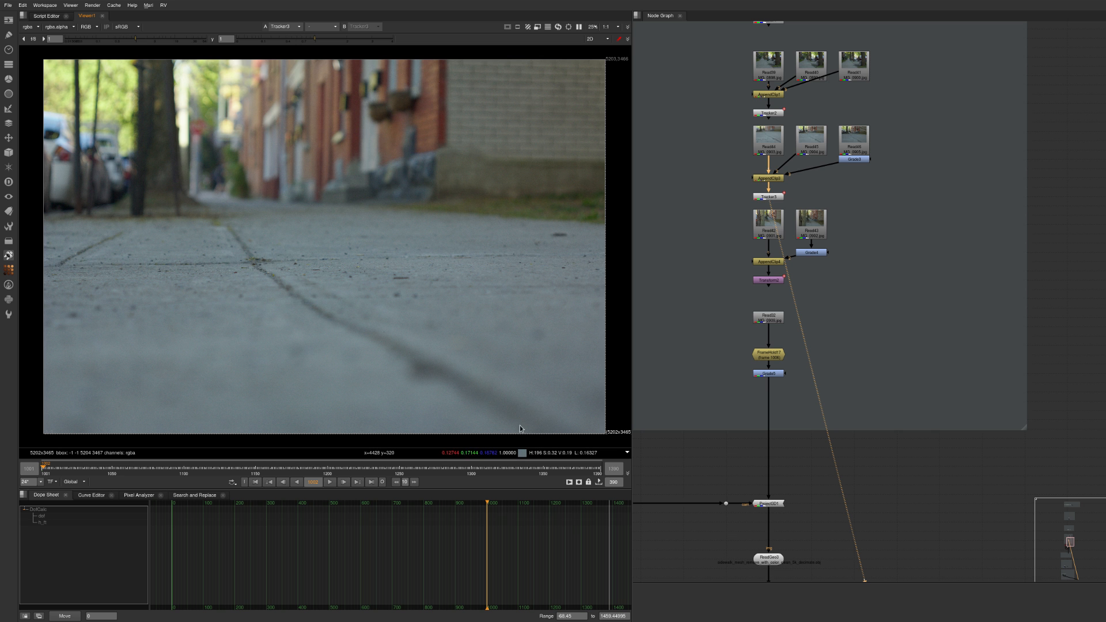
scroll(296, 219, up, 6)
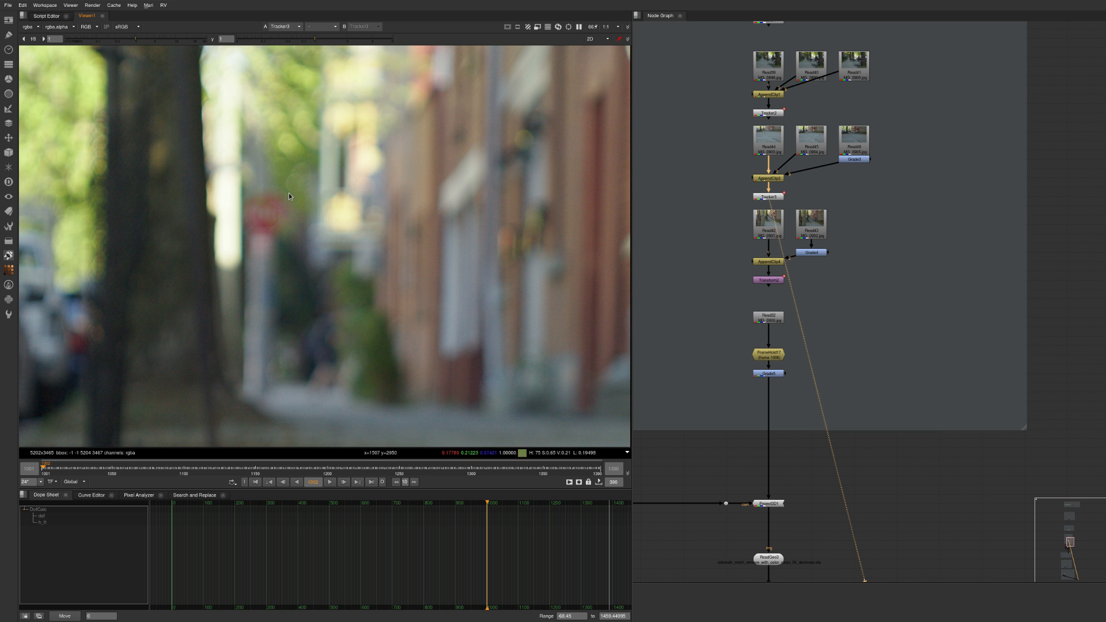
key(f)
- Show the Read39 street photo for comparison, and bring the Tracker3 sidewalk photos back into the viewer
click(845, 69)
click(769, 66)
key(1)
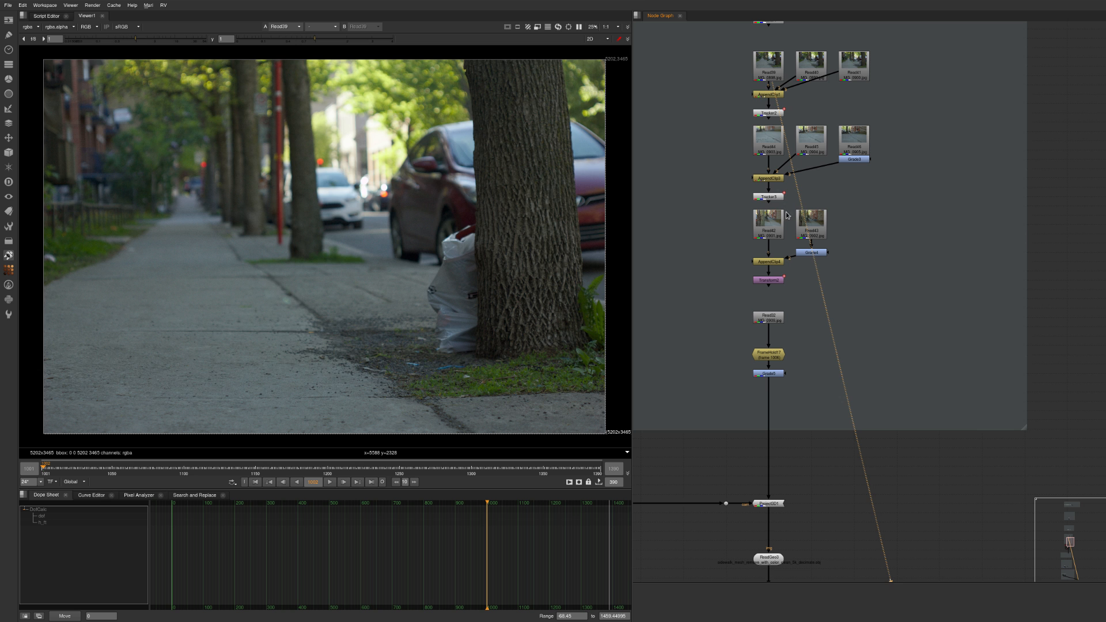
click(772, 197)
key(1)
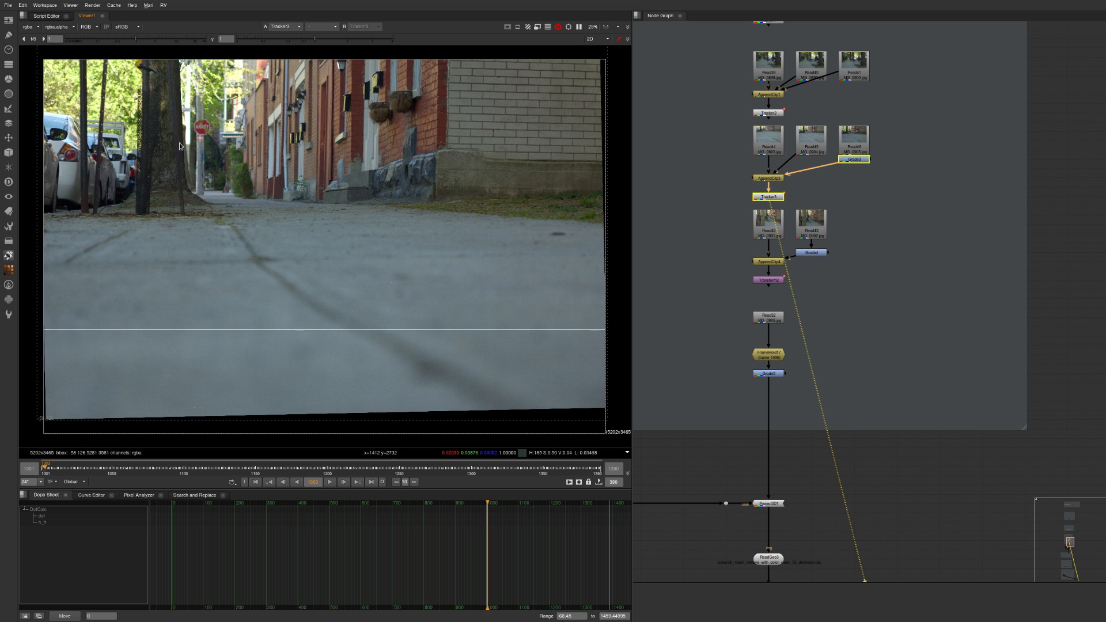
- Examine the background tree and the foreground pavement crack in the far-focus sidewalk photo
scroll(204, 112, up, 5)
key(f)
middle_drag(467, 347, 388, 271)
scroll(402, 328, up, 2)
scroll(418, 331, down, 2)
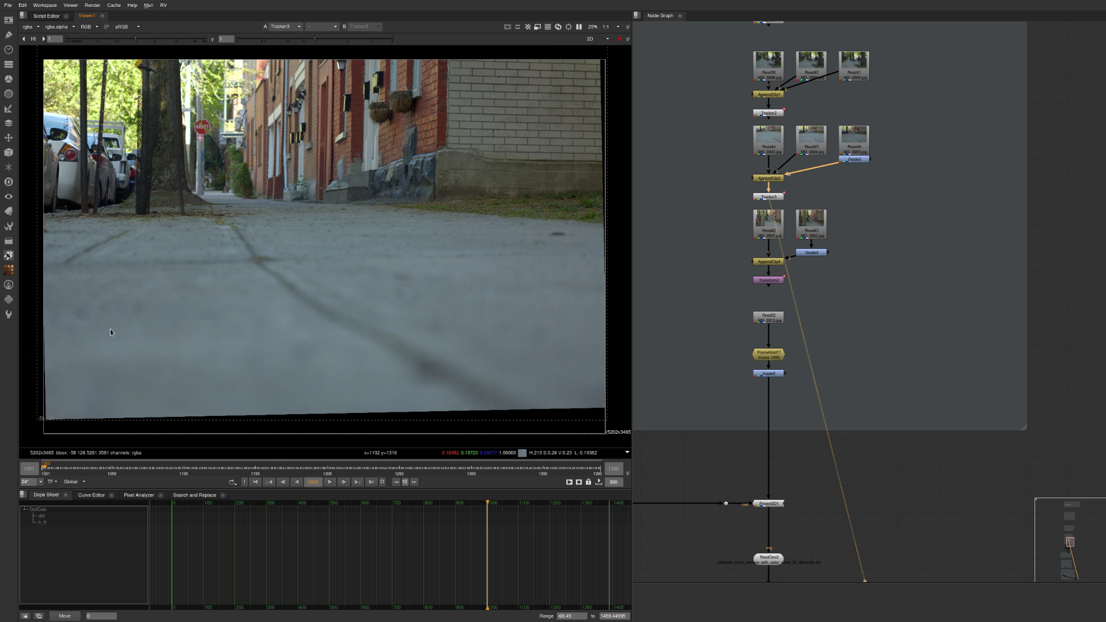
- Display the Transform2 utility pole photos and switch between the pole-focused and background-focused shots
click(769, 280)
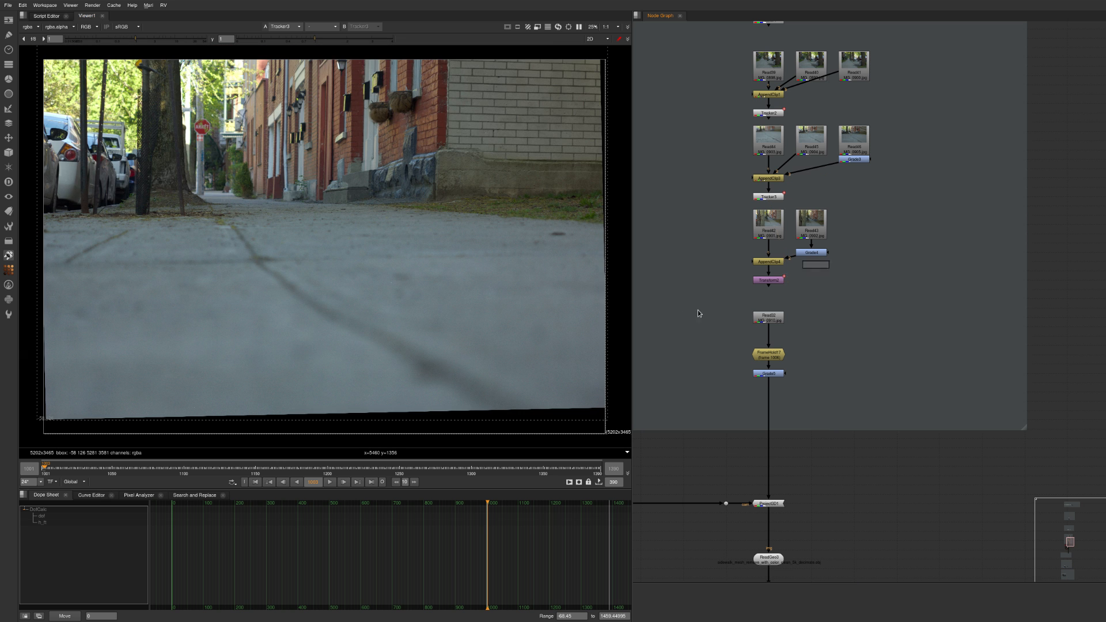
click(813, 299)
click(769, 280)
key(1)
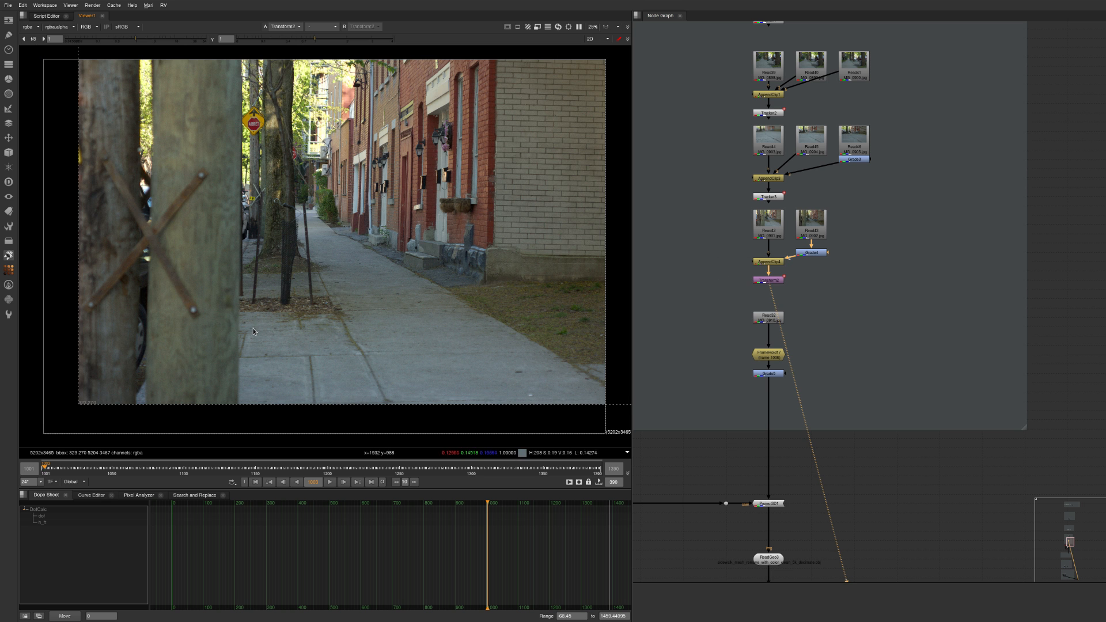
key(Left)
key(Left)
key(Left)
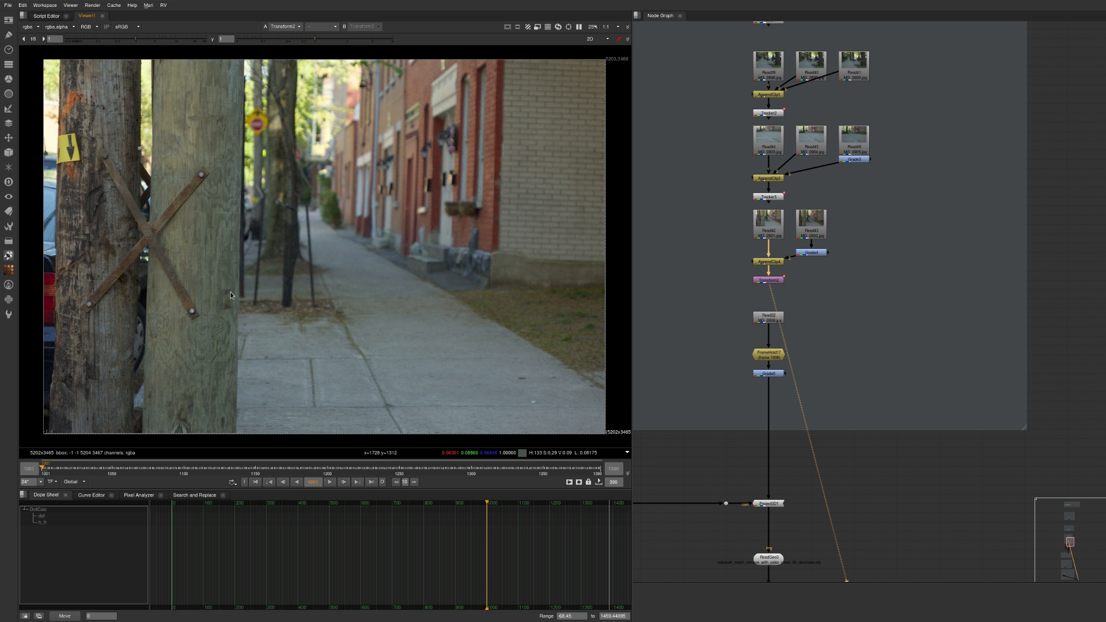
key(Right)
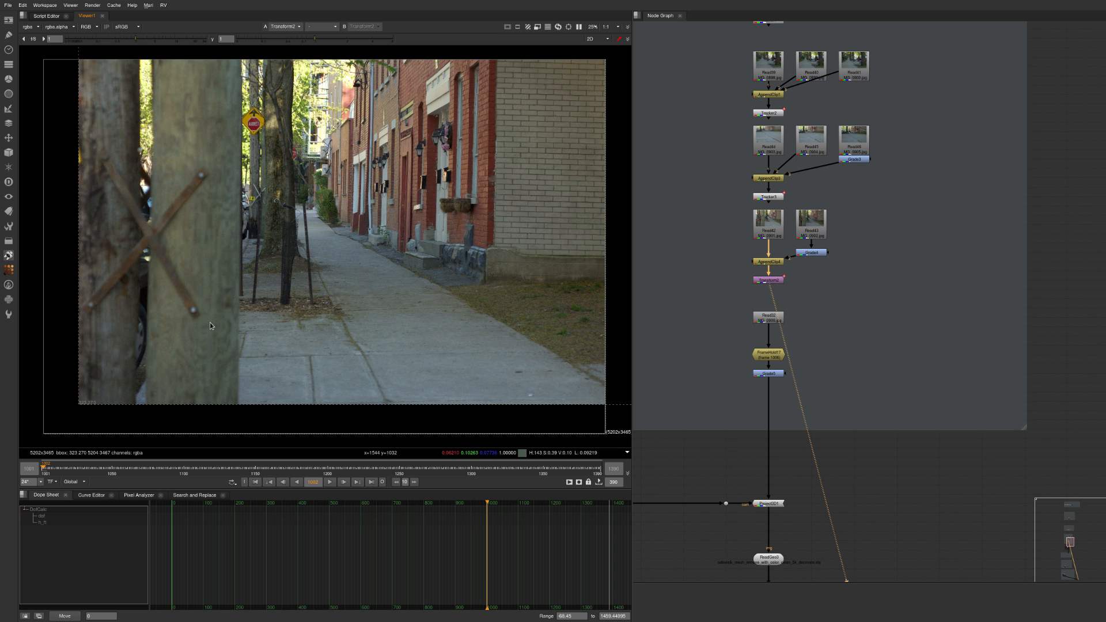
- Display the wide street photo from its FrameHold17 node, and view its brightened version from the Grade5 node
middle_drag(801, 348, 799, 225)
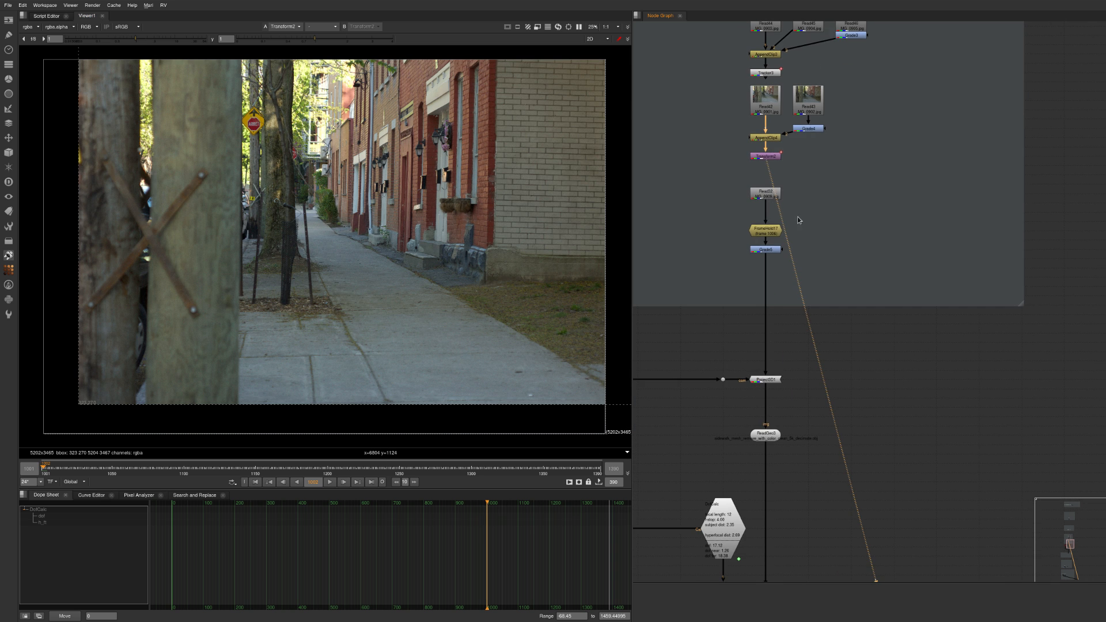
scroll(796, 237, down, 2)
click(766, 237)
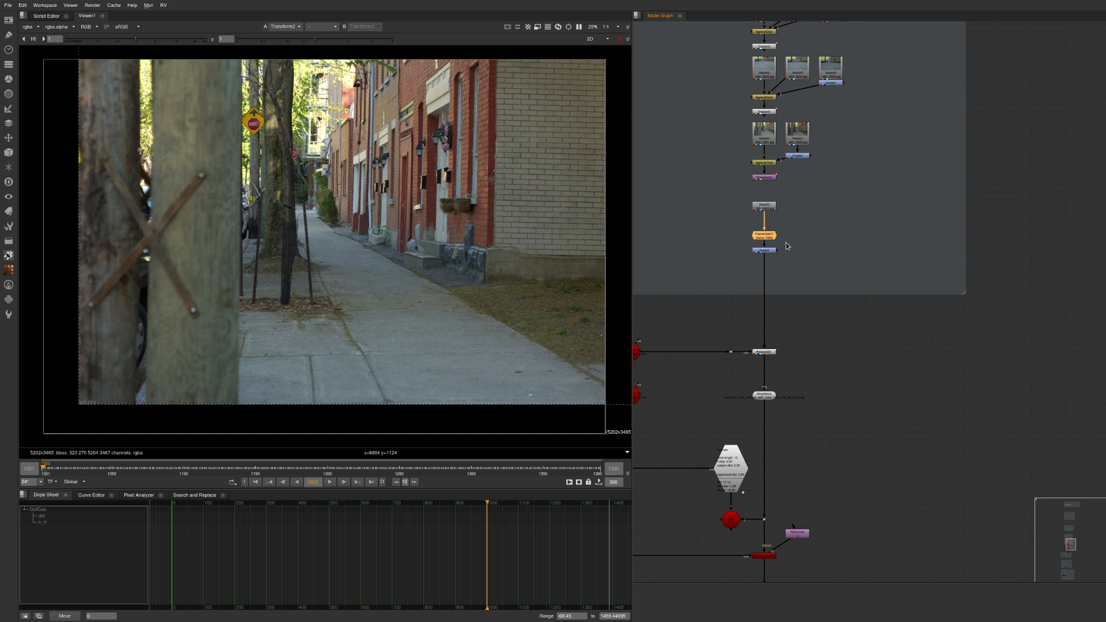
key(1)
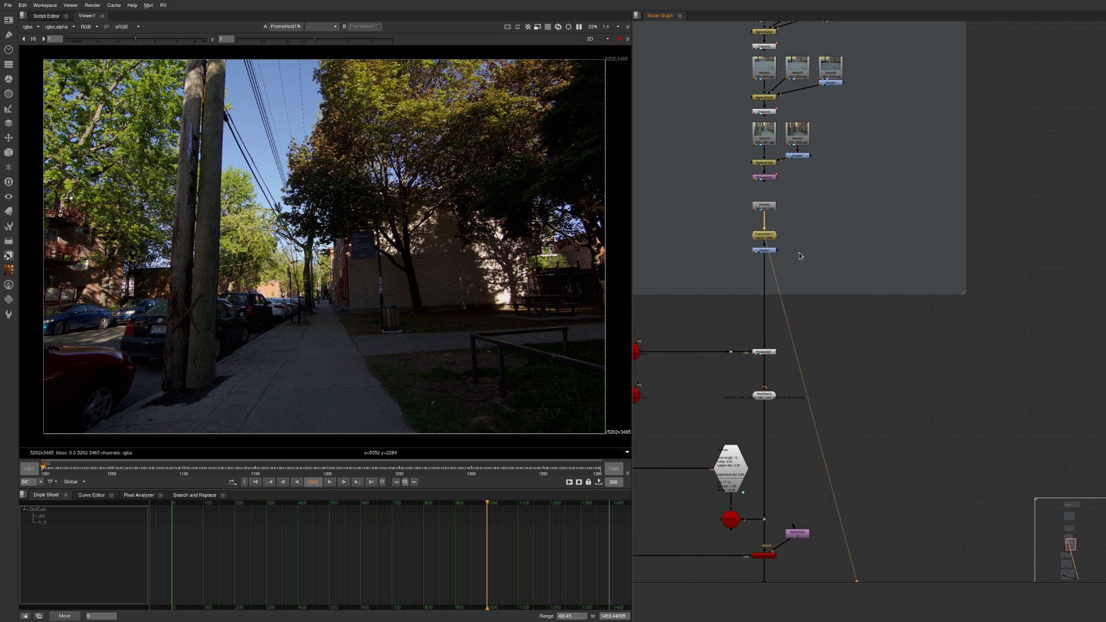
click(765, 250)
key(1)
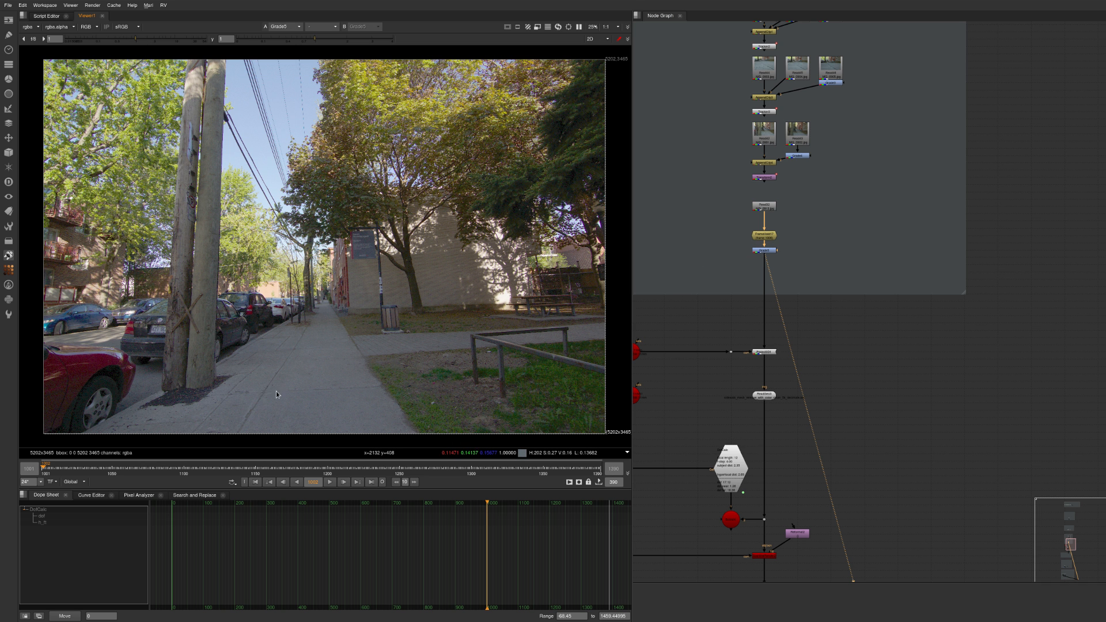
middle_drag(275, 390, 256, 324)
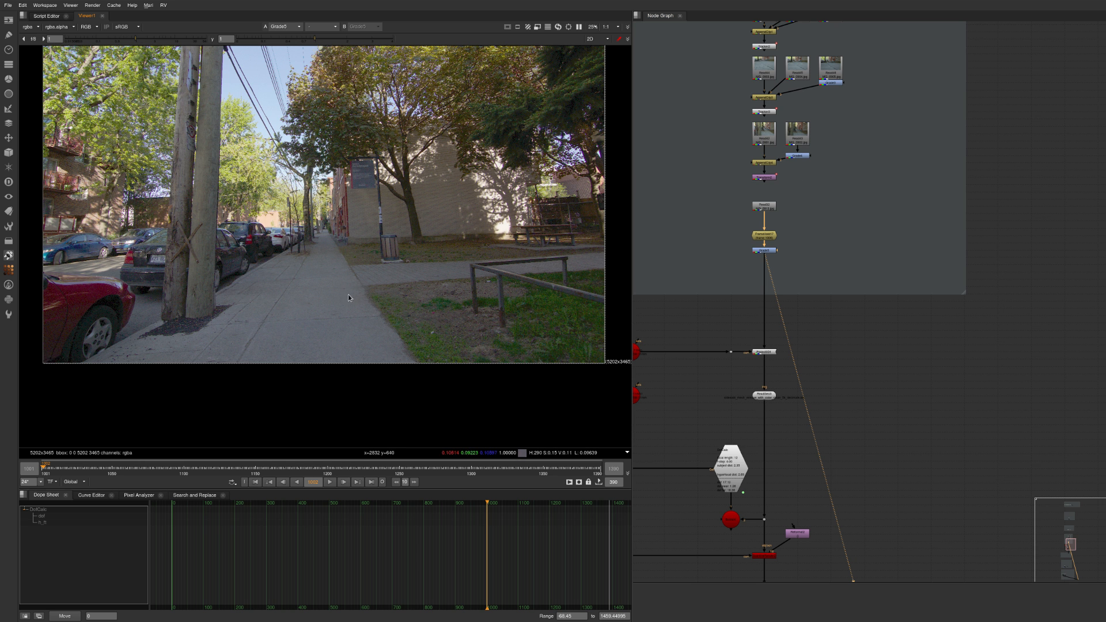
- Display the DoF vs Aperture diagram from Read2, followed by the DoF vs Focal Length diagram from Read3
scroll(245, 310, up, 2)
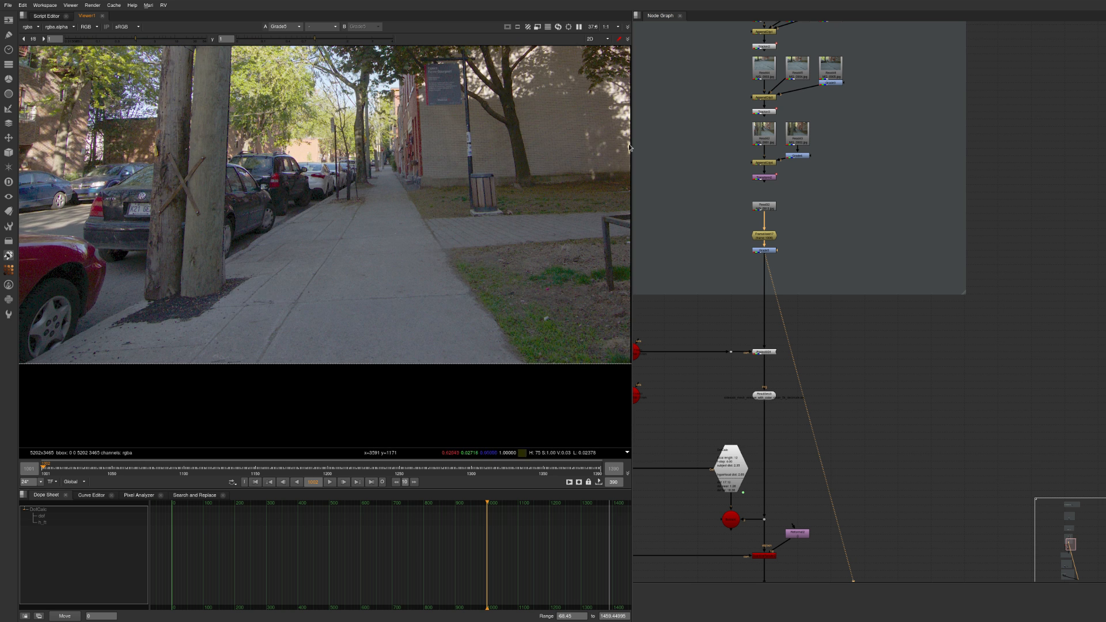
scroll(737, 279, down, 8)
scroll(718, 352, up, 10)
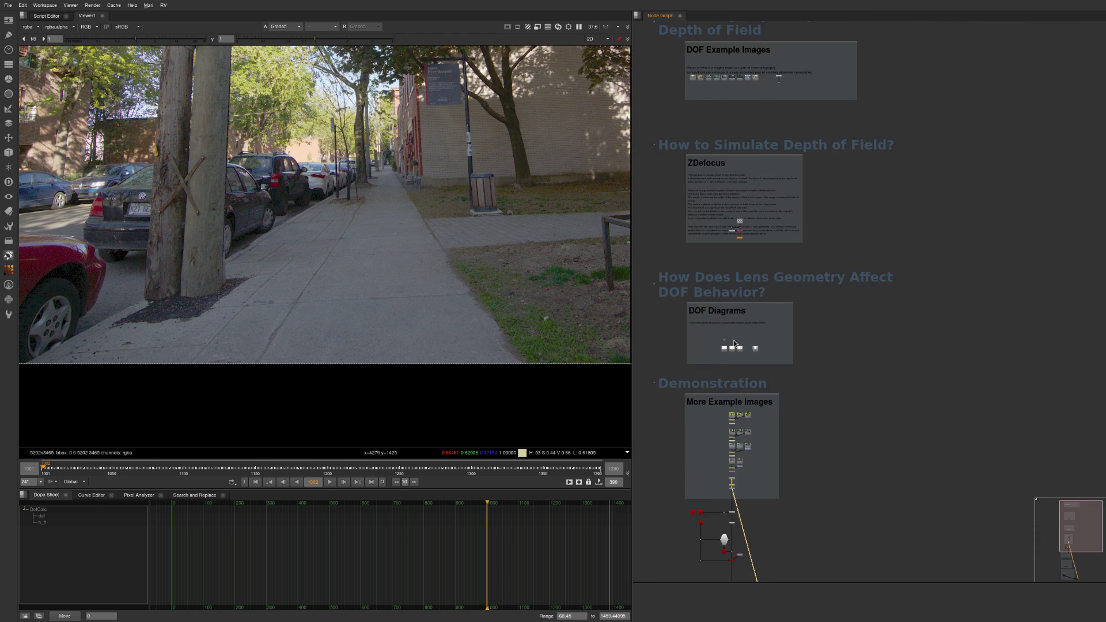
click(739, 301)
key(1)
key(f)
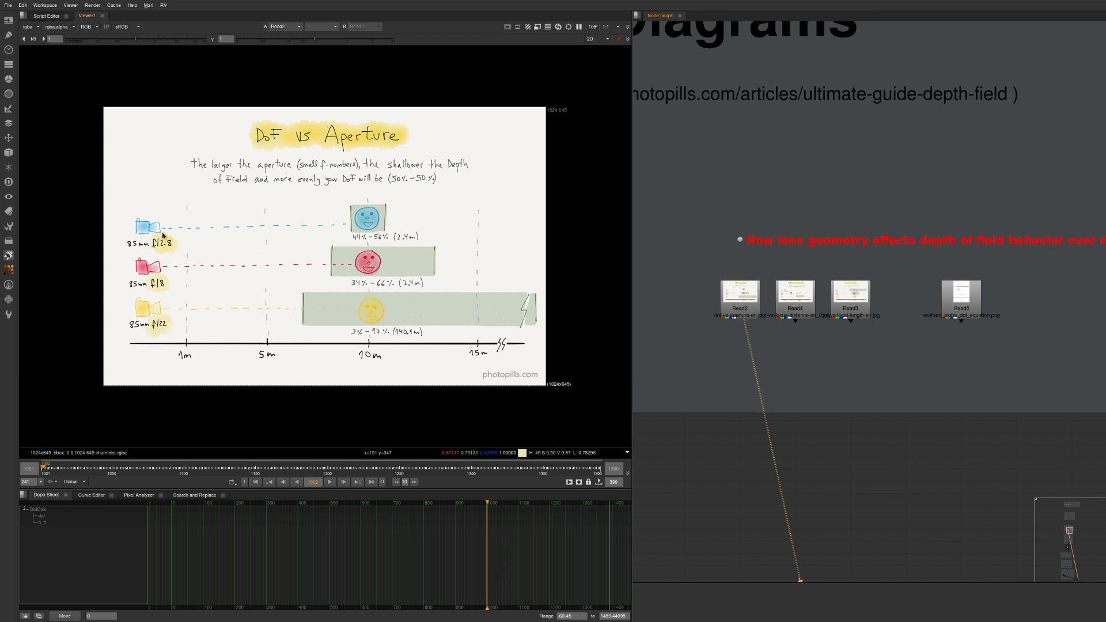
click(838, 300)
key(1)
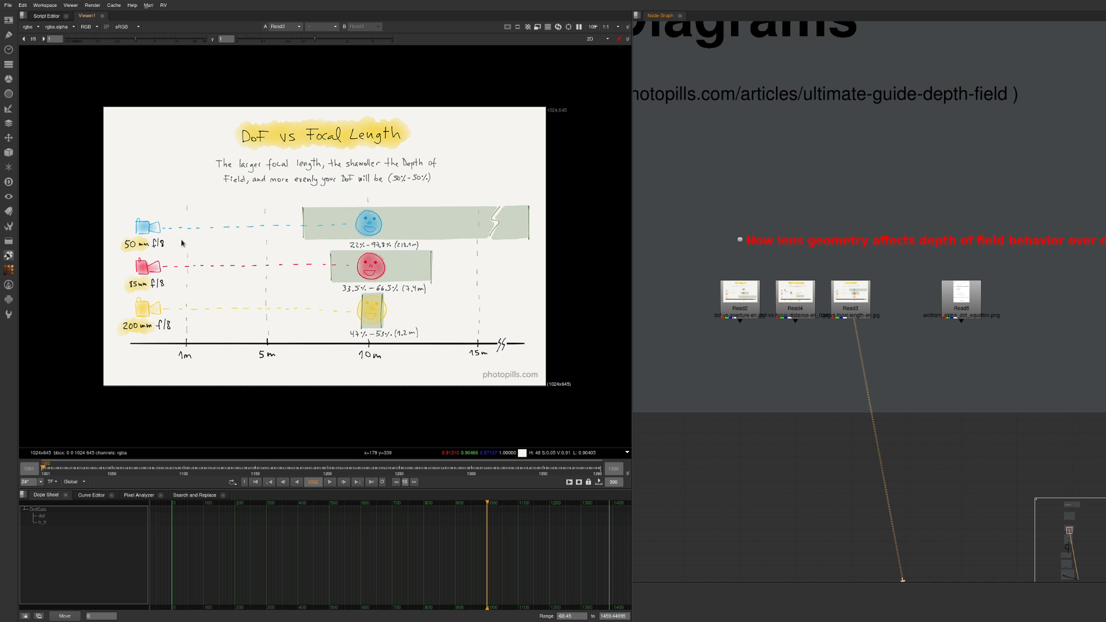
- Bring the wide street photo from Grade5 back into the viewer
scroll(778, 193, down, 12)
scroll(787, 251, up, 10)
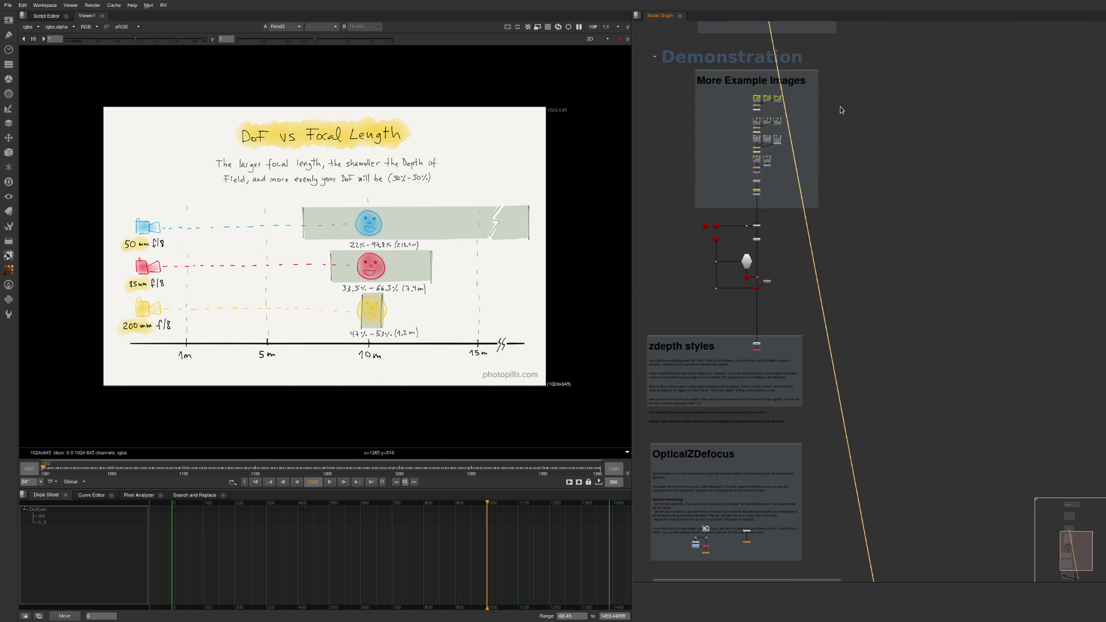
drag(837, 201, 750, 241)
key(1)
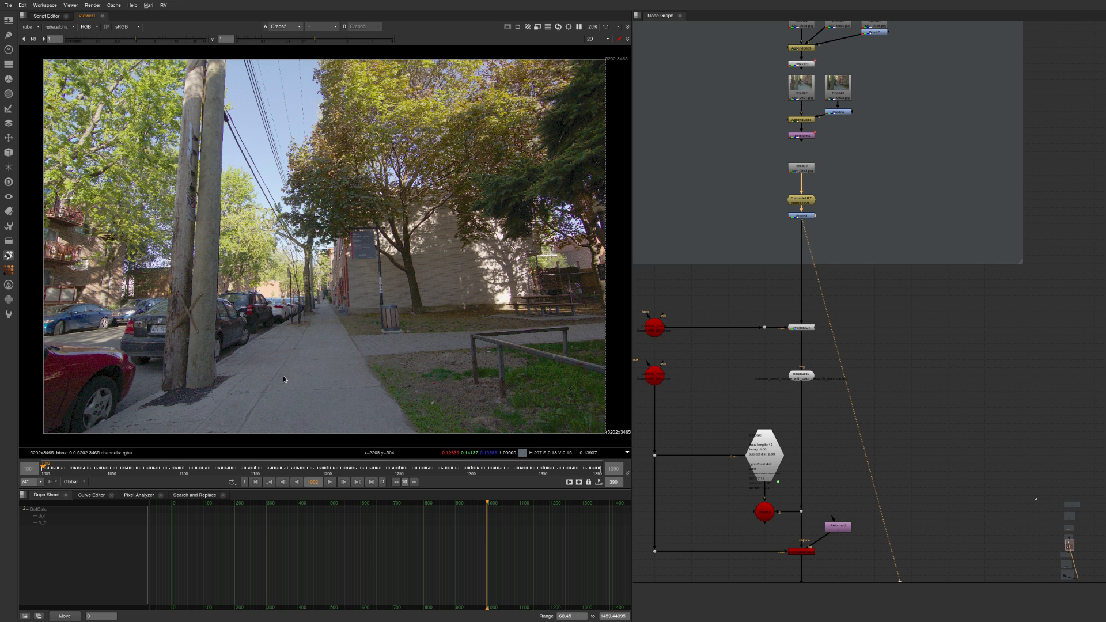
- Display the projected street scene in 3D from the Scene4 node and view it from outside the camera
middle_drag(822, 263, 869, 154)
middle_drag(823, 372, 806, 195)
click(797, 225)
key(1)
click(719, 181)
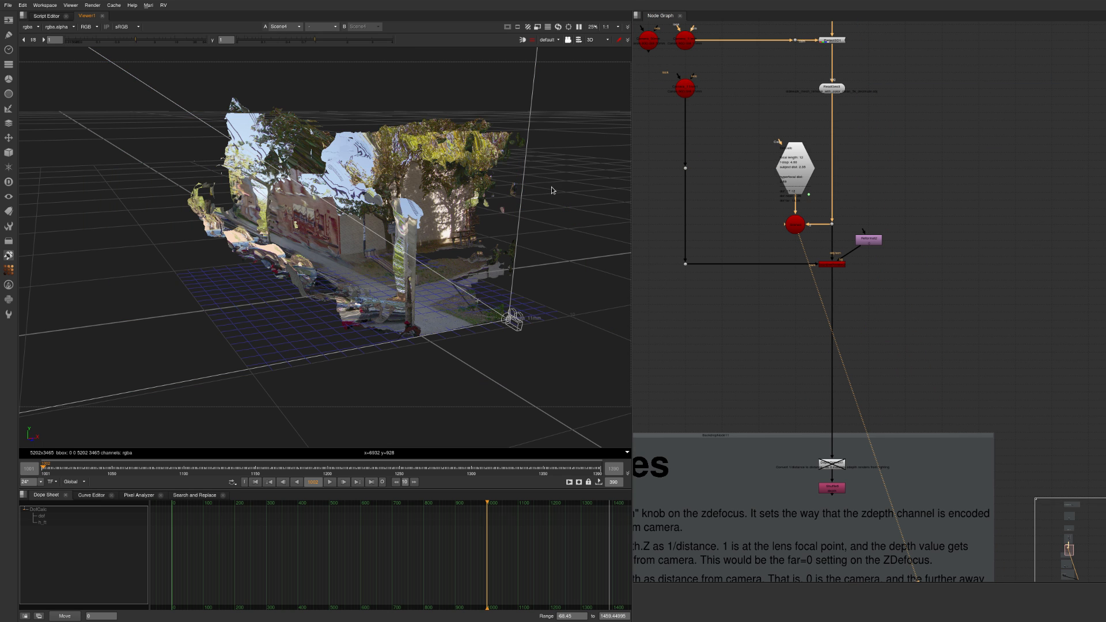
ctrl+drag(359, 319, 509, 237)
click(312, 288)
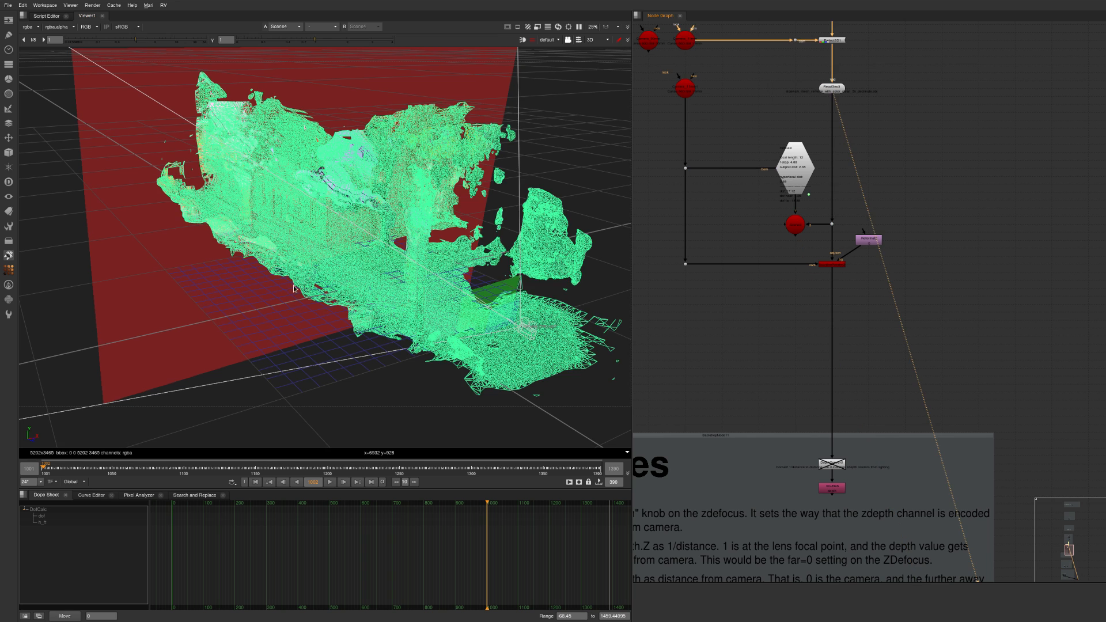
- Display the ReadGeo3 sidewalk mesh on its own and compare it with the flat 2D street photo
key(1)
click(405, 368)
ctrl+drag(406, 369, 338, 327)
middle_drag(782, 94, 726, 322)
middle_drag(790, 125, 797, 158)
key(Tab)
middle_drag(714, 375, 748, 187)
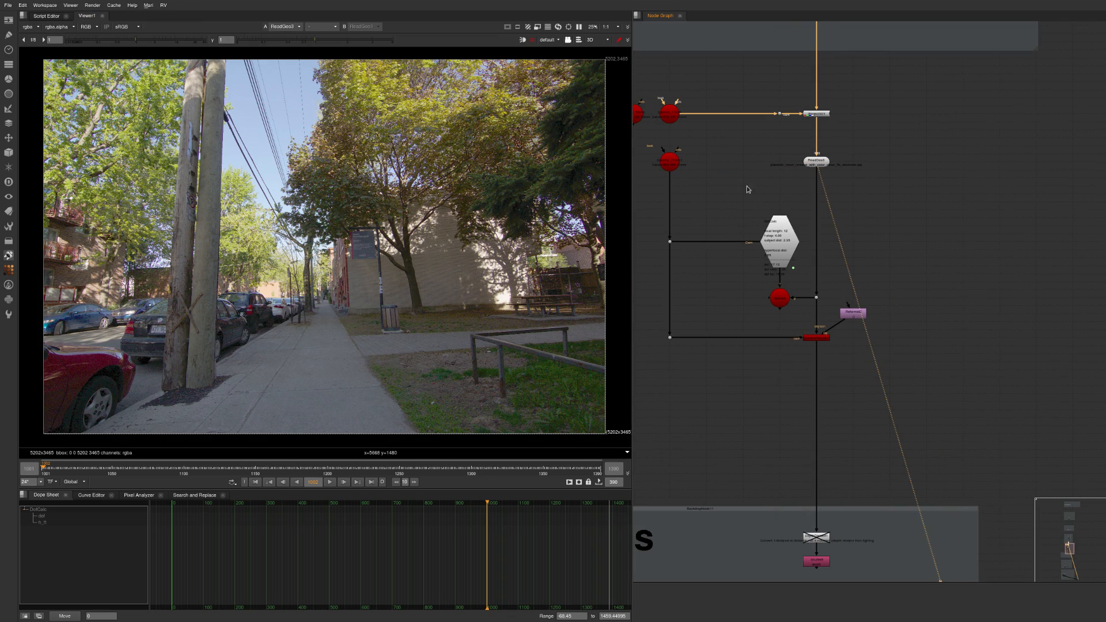
- Examine the textured sidewalk mesh in 3D, from the trash can and parked cars back to the pole and camera
key(Tab)
ctrl+drag(357, 245, 325, 321)
alt+middle_drag(366, 300, 418, 243)
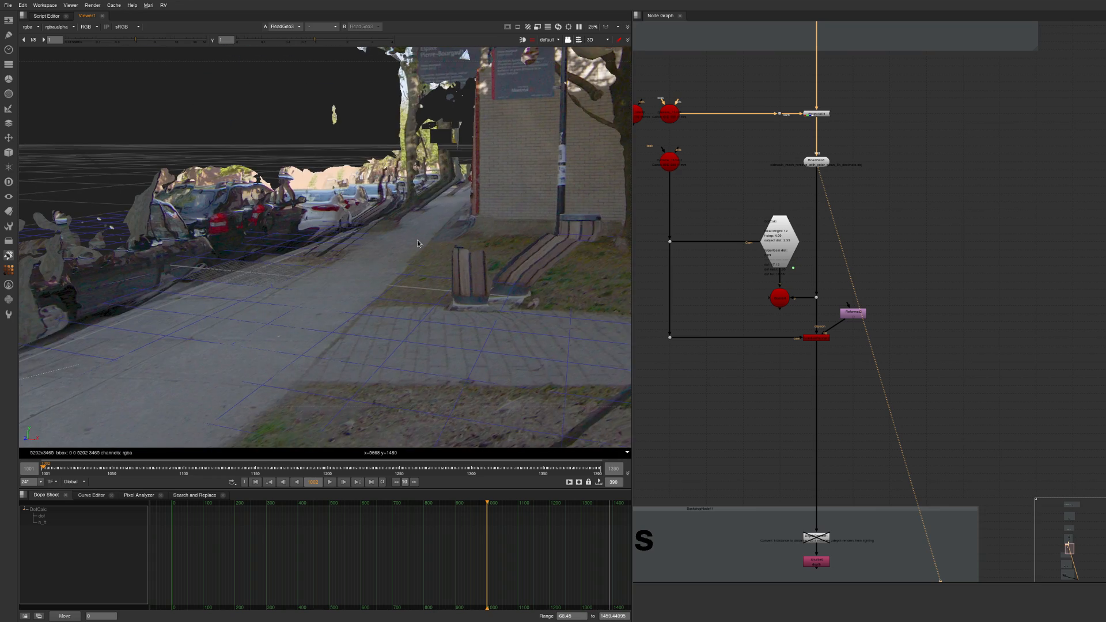
ctrl+drag(447, 329, 154, 245)
scroll(438, 338, down, 5)
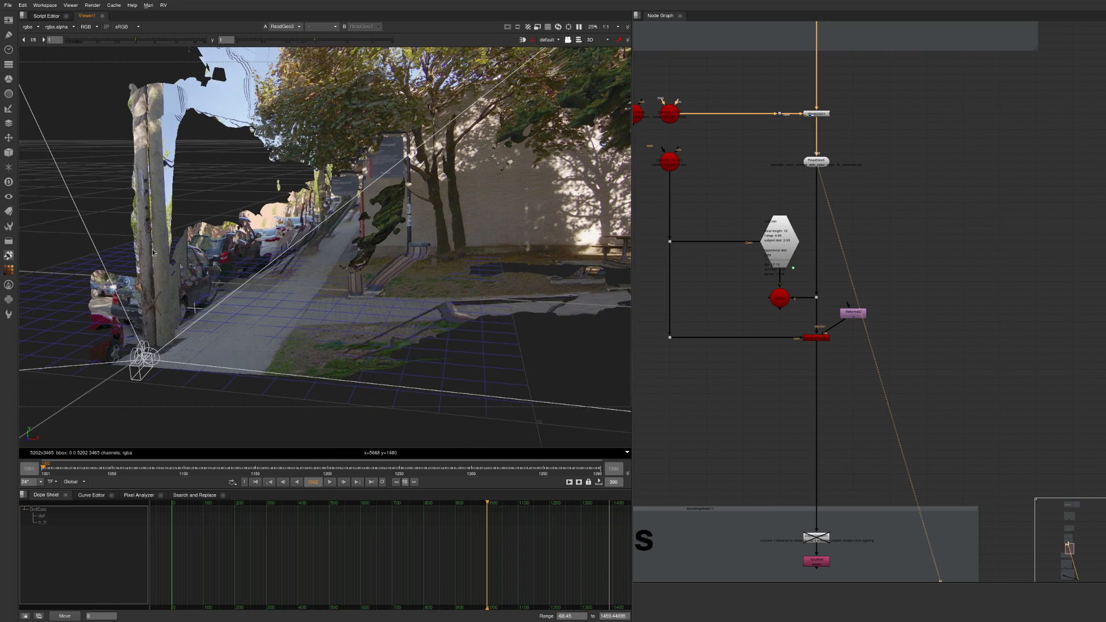
ctrl+drag(164, 283, 334, 199)
ctrl+drag(323, 281, 551, 348)
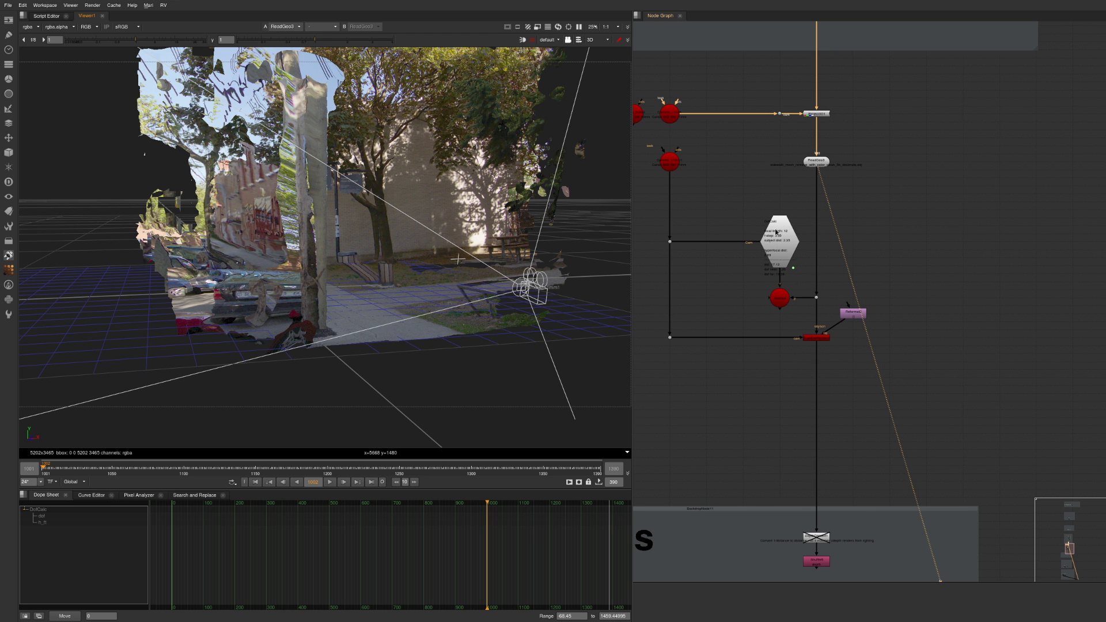
- Inspect the DofCalc node and display Scene4 to view its coloured depth-of-field planes together with the street mesh
scroll(776, 229, up, 3)
click(782, 253)
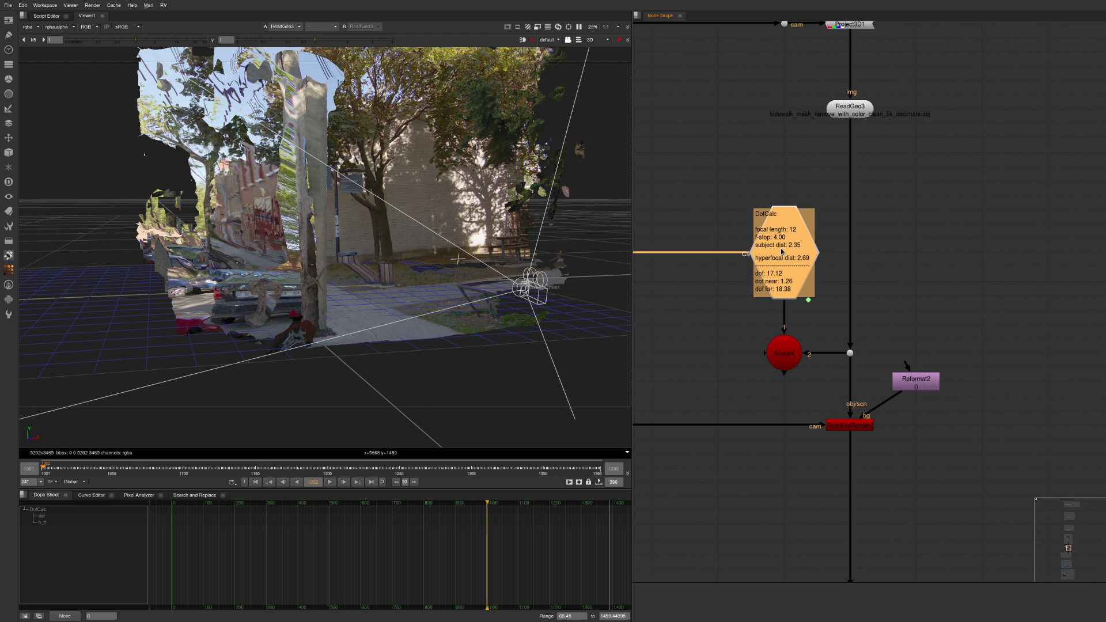
click(785, 353)
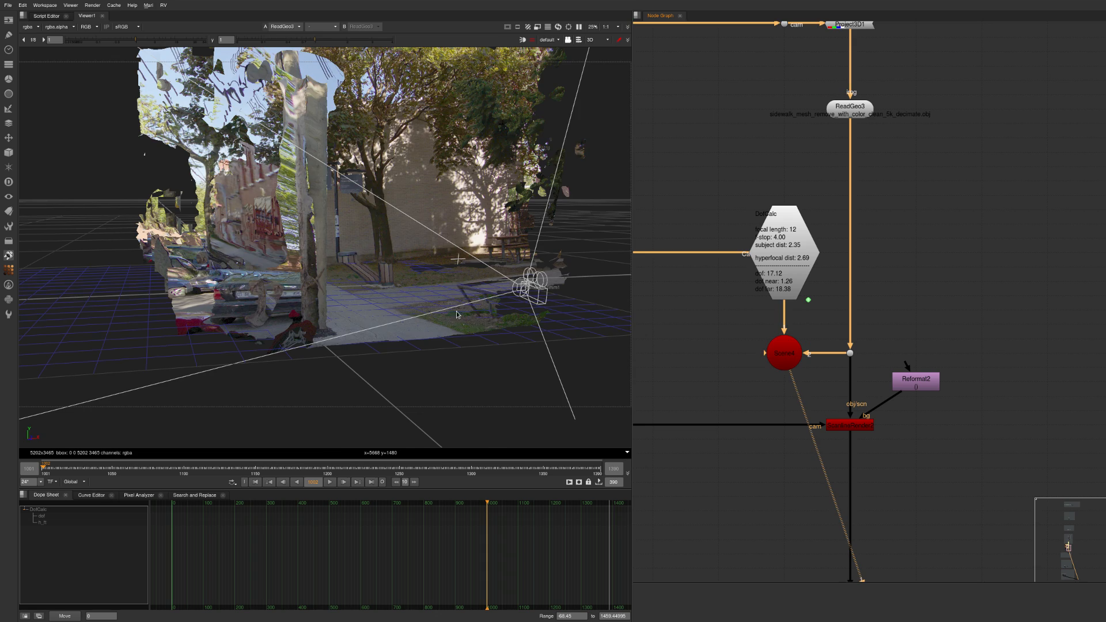
key(1)
scroll(726, 236, down, 4)
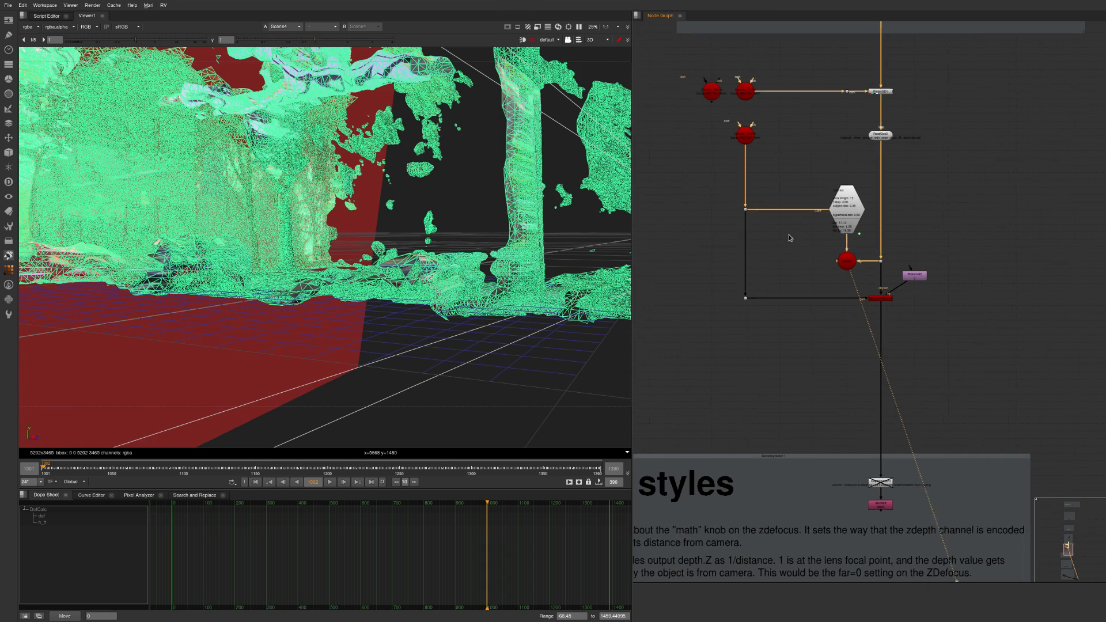
drag(830, 187, 747, 210)
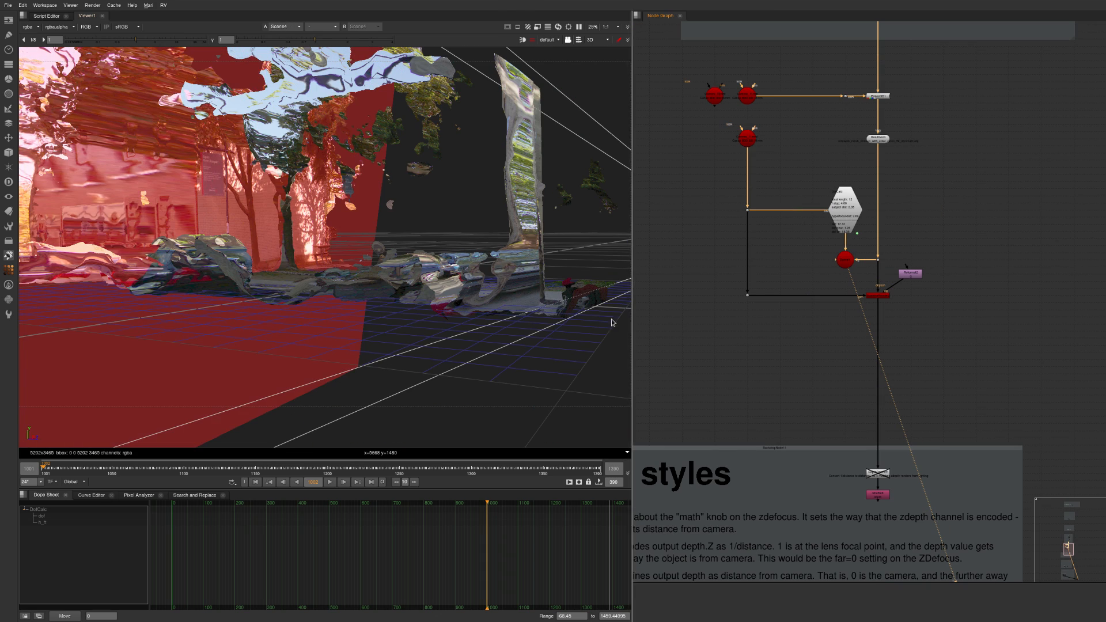
scroll(467, 283, down, 5)
ctrl+drag(466, 283, 467, 311)
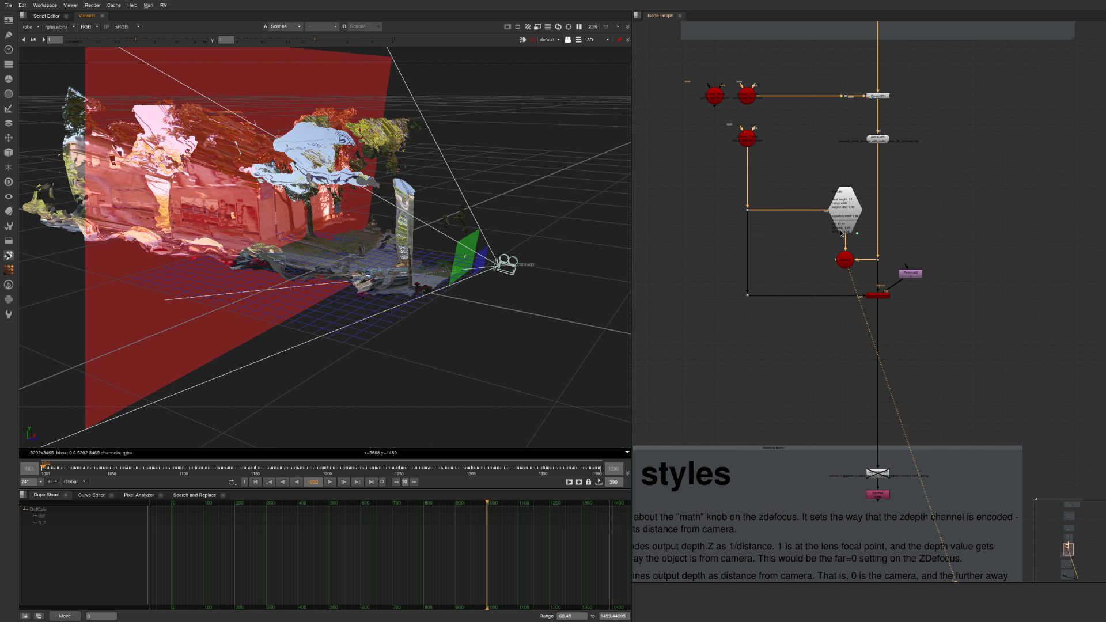
- Open the projection settings of Camera_11mm1, keeping the DofCalc readout and the depth-of-field planes in view
middle_drag(744, 185, 761, 248)
scroll(761, 248, up, 3)
middle_drag(958, 348, 921, 287)
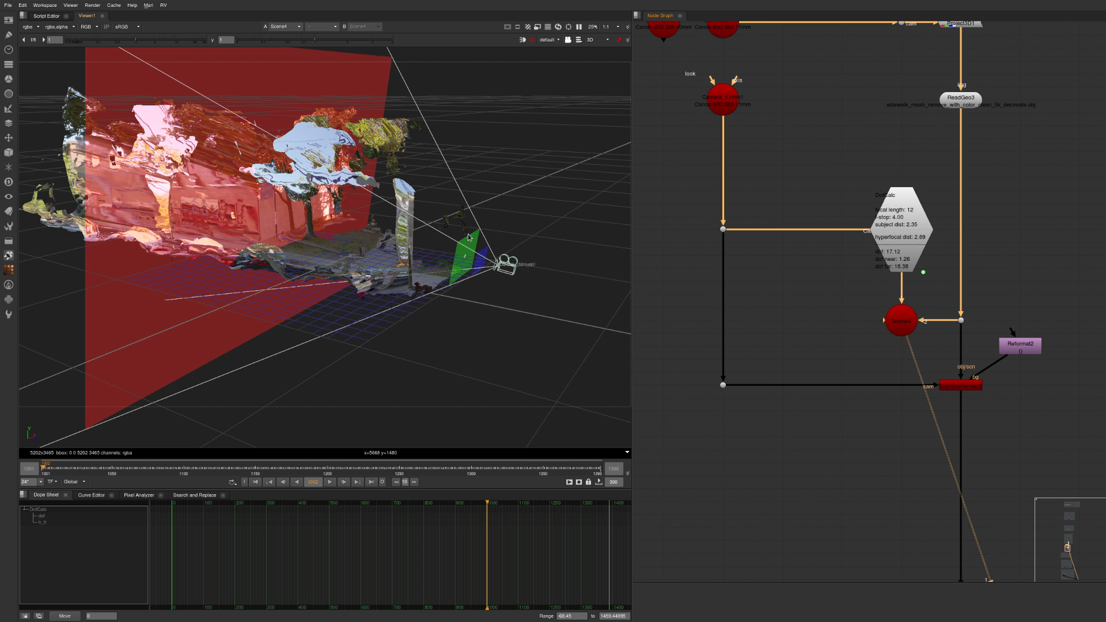
ctrl+drag(441, 303, 396, 261)
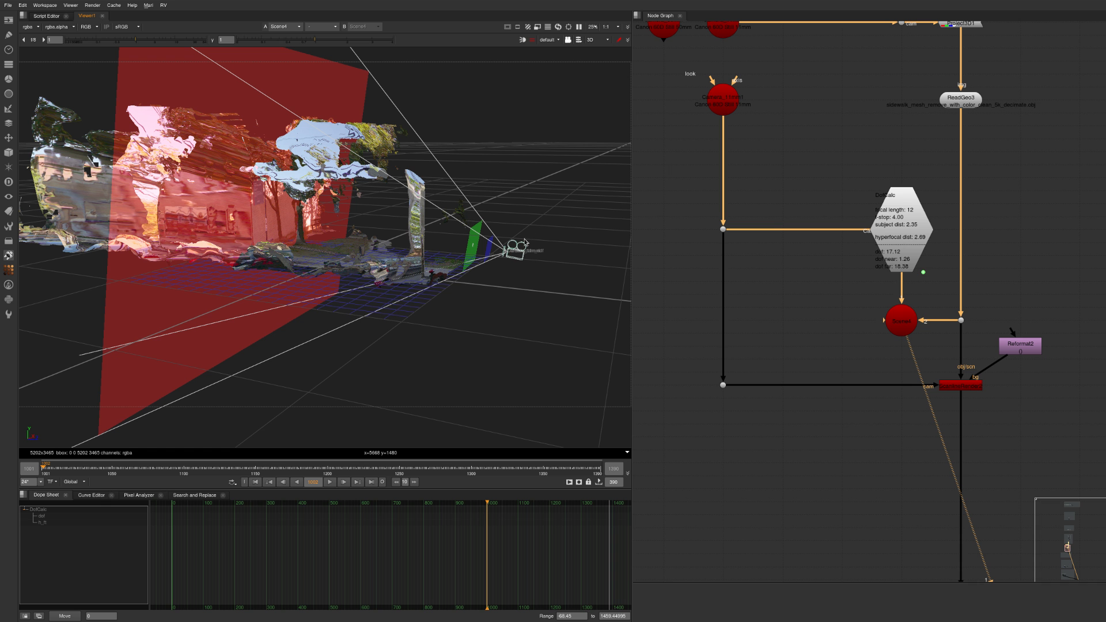
ctrl+drag(510, 305, 475, 289)
click(785, 113)
middle_drag(674, 140, 682, 157)
double_click(727, 115)
alt+drag(605, 168, 956, 184)
click(872, 77)
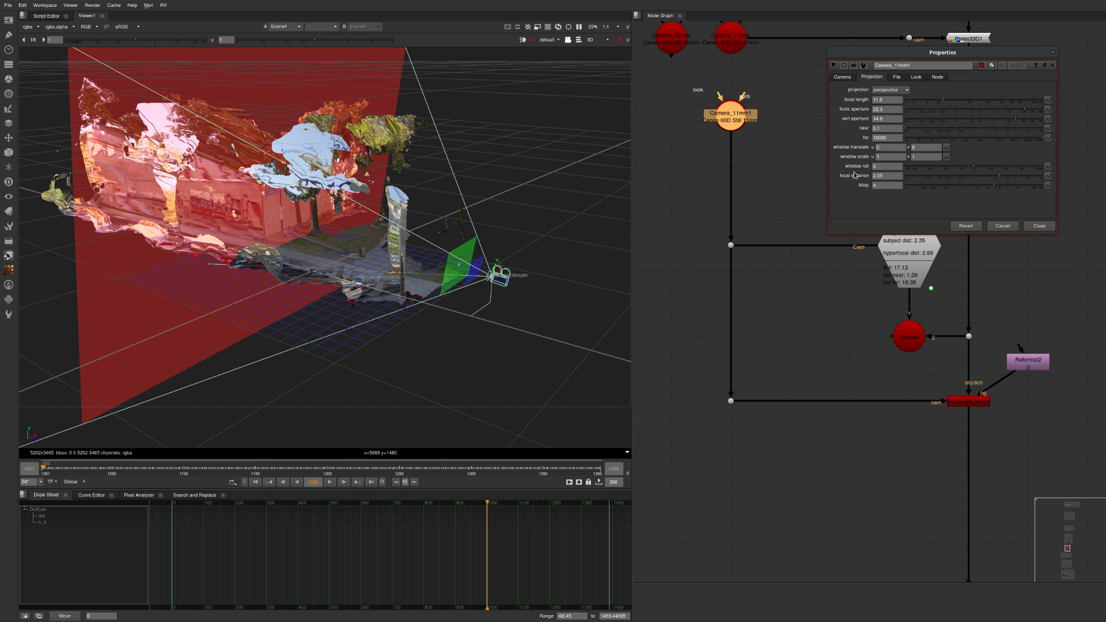
ctrl+drag(543, 251, 454, 294)
middle_drag(715, 166, 710, 234)
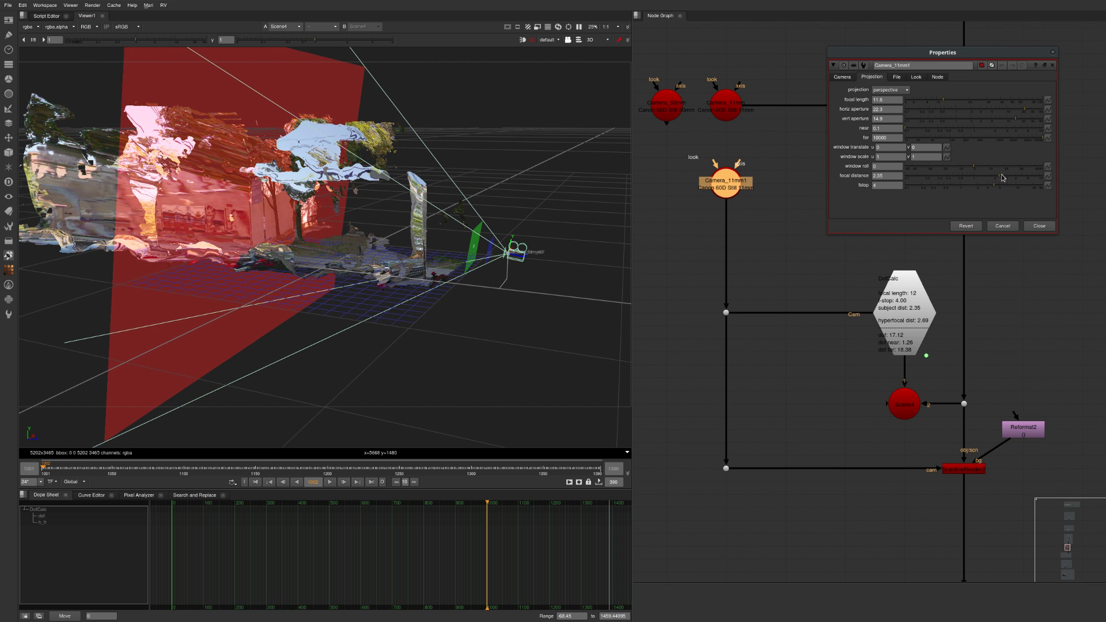
- Set Camera_11mm1's focal distance to 2.4, and then lower it to 2, examining the far plane each time
drag(1004, 177, 996, 183)
ctrl+drag(302, 286, 387, 238)
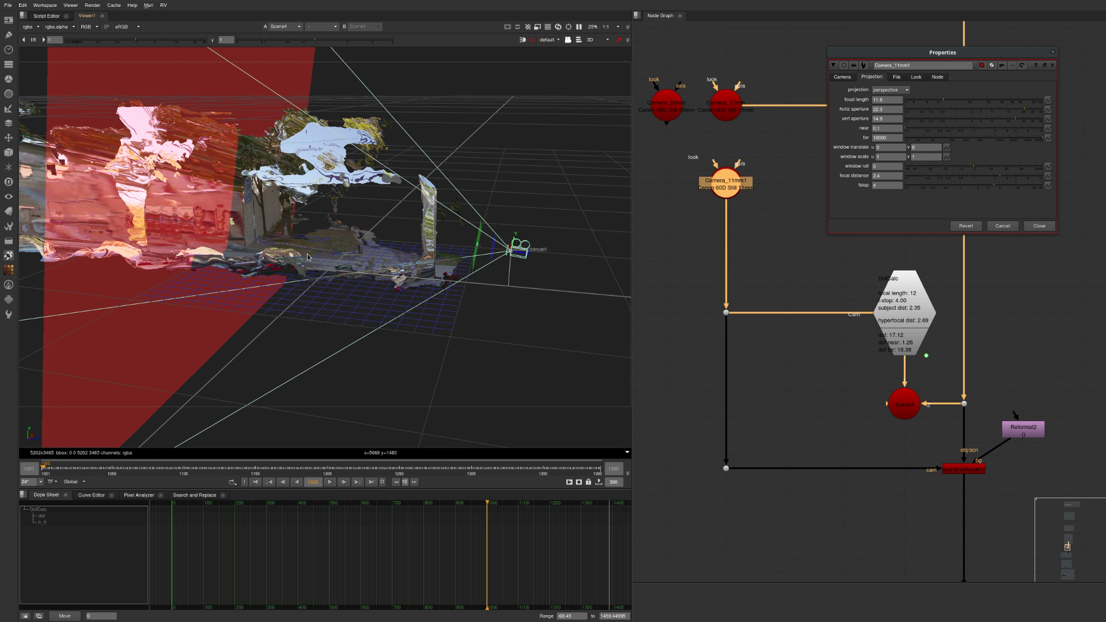
ctrl+drag(291, 259, 346, 270)
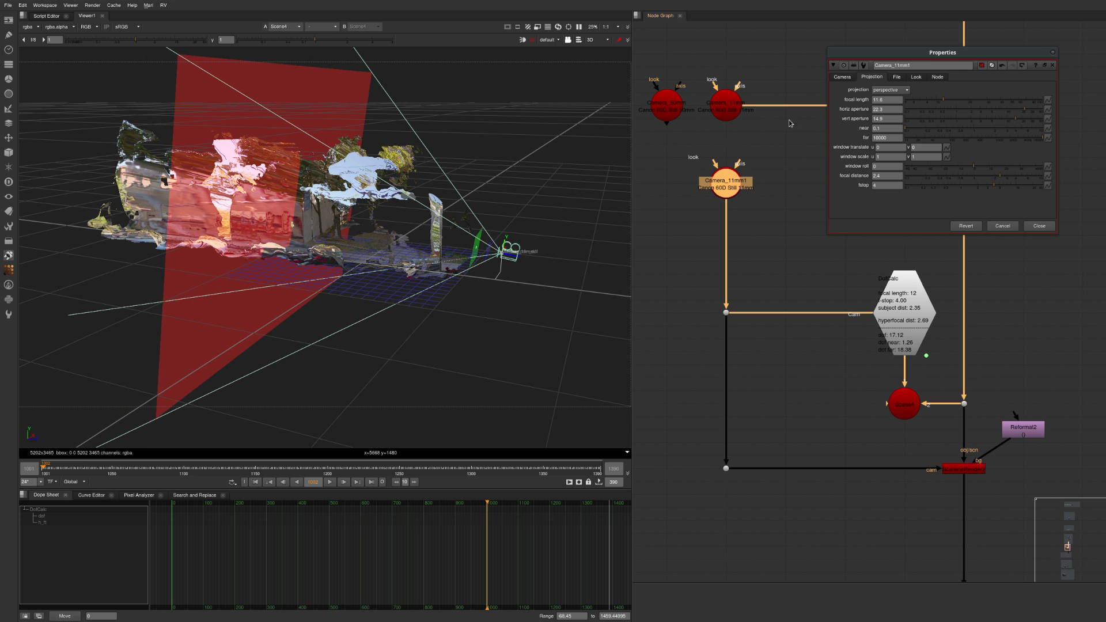
mouse_move(1004, 178)
mouse_down()
mouse_move(1021, 181)
mouse_move(995, 183)
mouse_up()
ctrl+drag(461, 266, 426, 213)
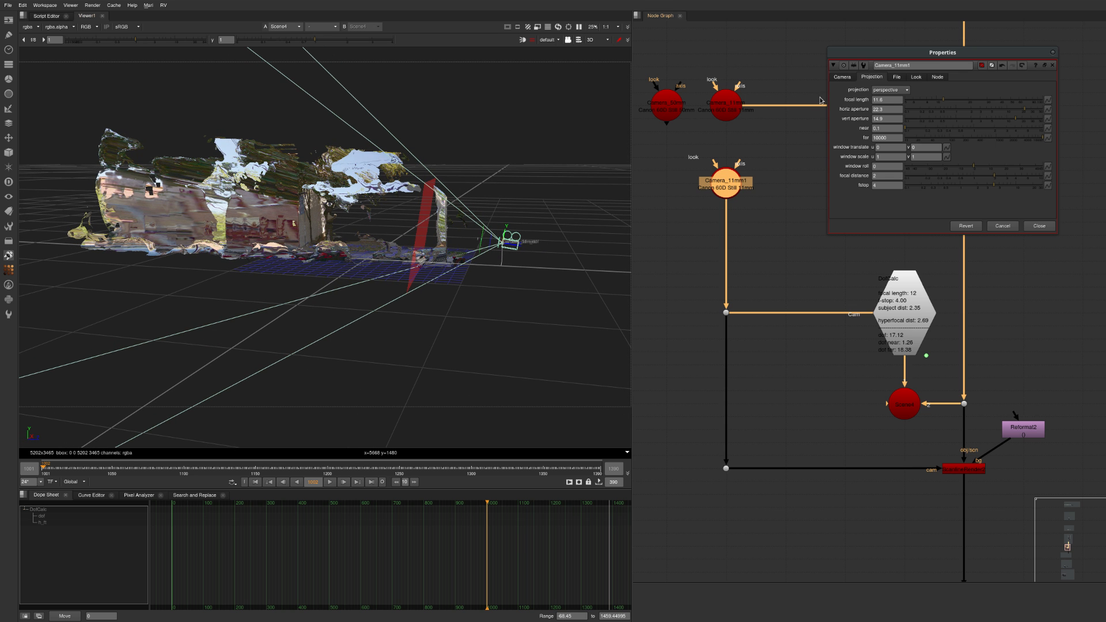
- Raise Camera_11mm1's focal distance step by step to 4.7 and examine the planes around the pole
drag(887, 173, 916, 175)
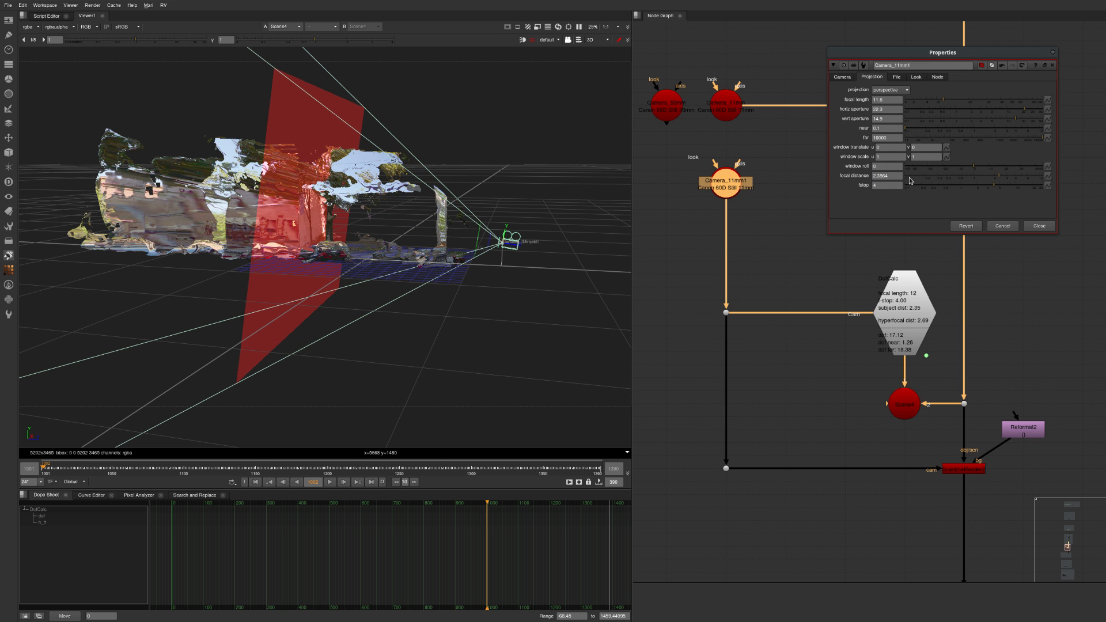
ctrl+drag(330, 223, 299, 150)
ctrl+drag(297, 314, 304, 232)
mouse_move(1003, 179)
mouse_down()
mouse_move(1031, 178)
mouse_move(1020, 179)
mouse_up()
ctrl+drag(459, 294, 248, 260)
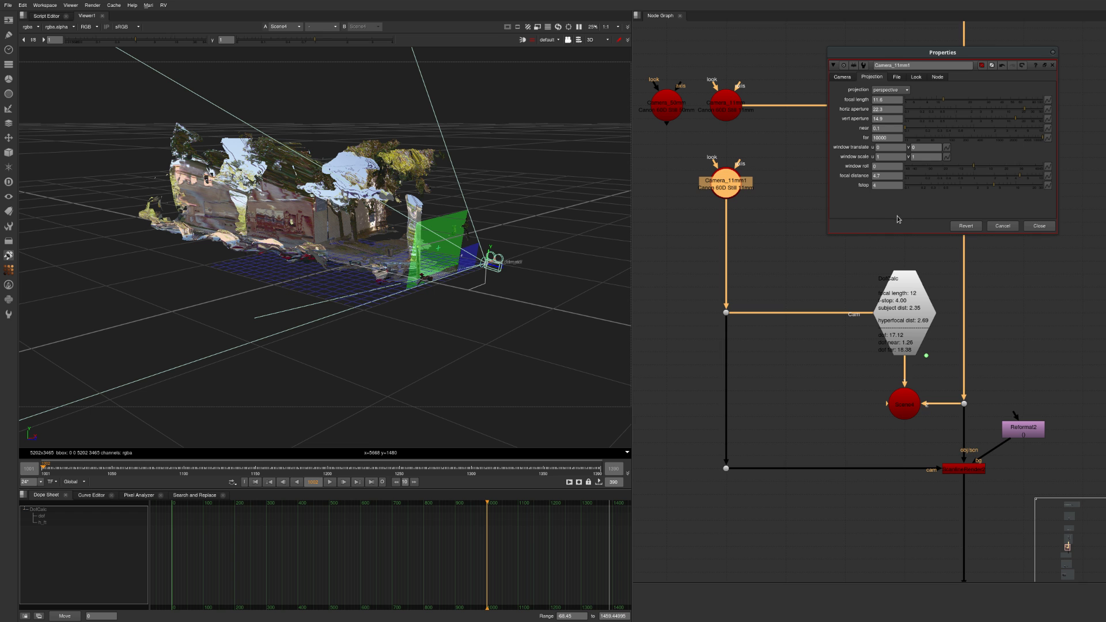
- Set Camera_11mm1's focal distance to 10 and lower its f-stop to 0.64 and below
alt+drag(896, 219, 846, 229)
click(965, 193)
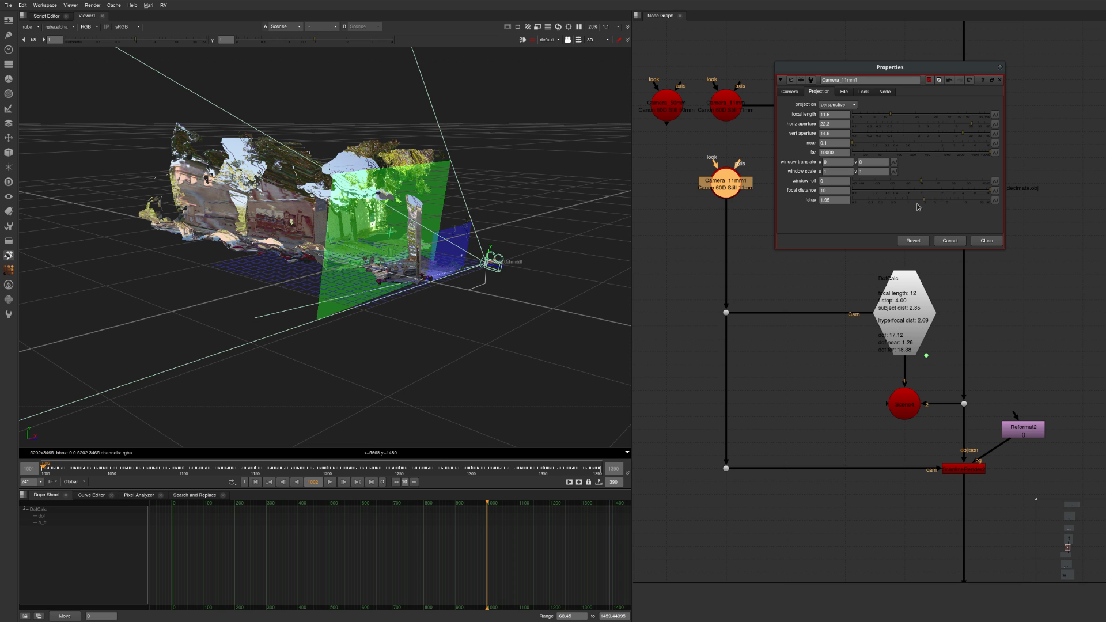
click(896, 207)
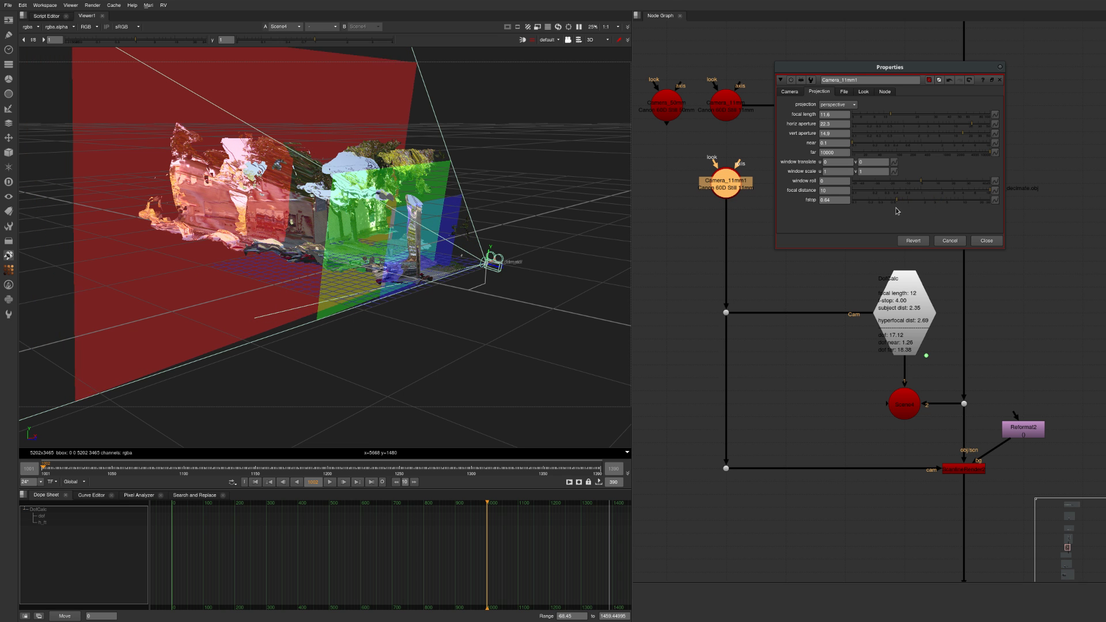
drag(896, 211, 874, 217)
alt+middle_drag(454, 353, 384, 192)
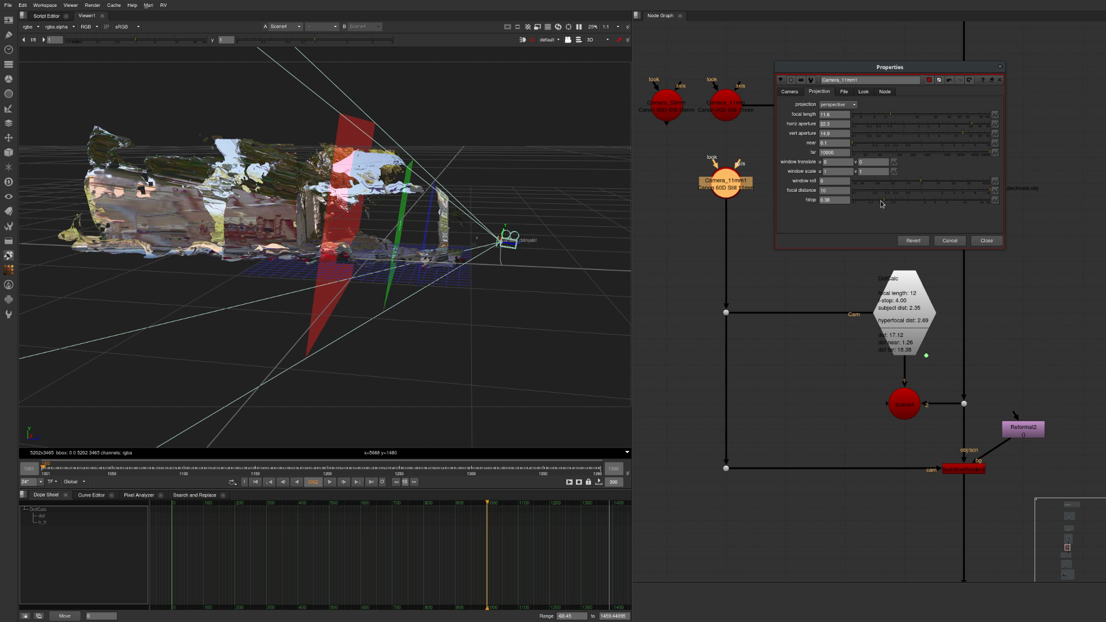
- Set Camera_11mm1's f-stop to 2.8 and examine the resulting focus planes from the side
double_click(825, 200)
key(Return)
ctrl+drag(513, 313, 247, 302)
alt+middle_drag(248, 302, 541, 279)
click(860, 220)
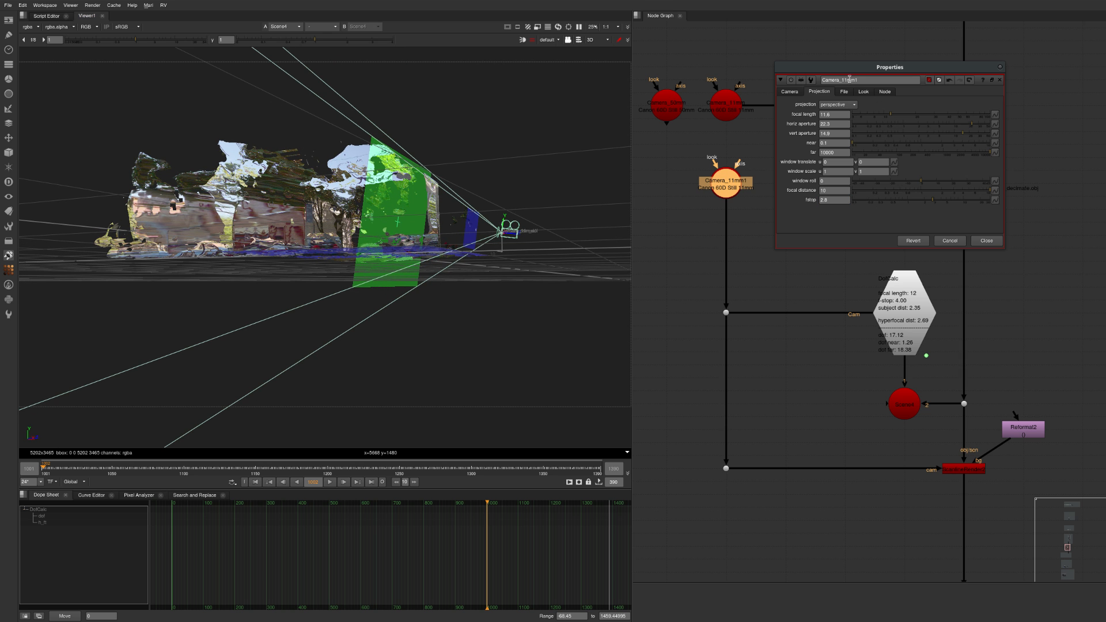
- Connect Camera_50mm to the DofCalc setup in place of Camera_11mm1, and open its properties
key(Escape)
drag(728, 210, 696, 150)
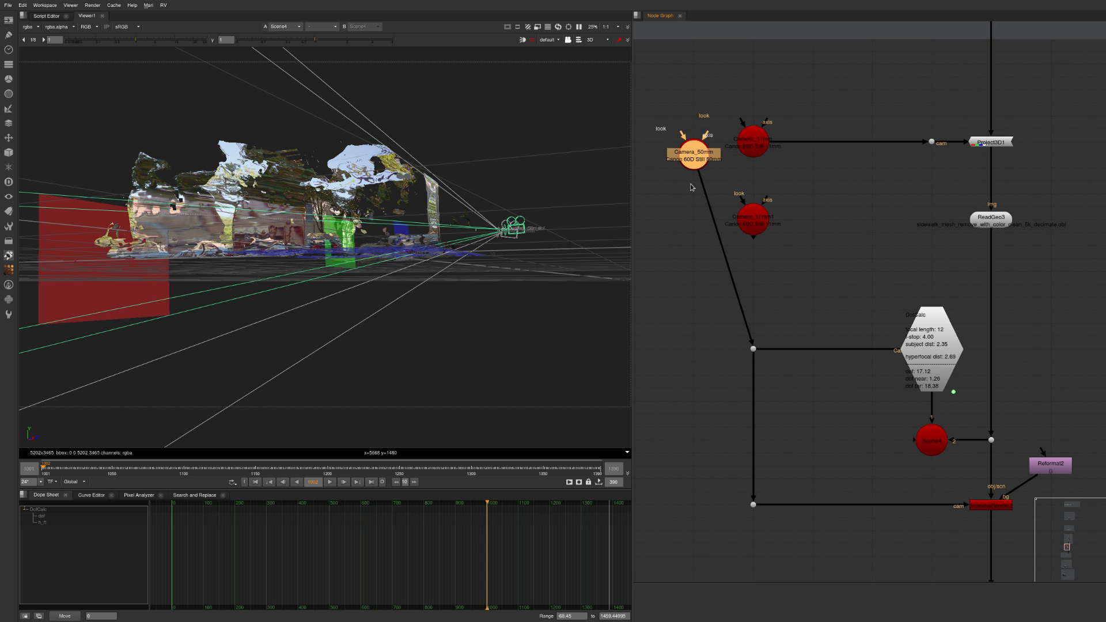
double_click(693, 163)
ctrl+drag(438, 333, 397, 349)
super+drag(448, 248, 672, 222)
ctrl+drag(486, 306, 524, 283)
ctrl+drag(622, 277, 460, 232)
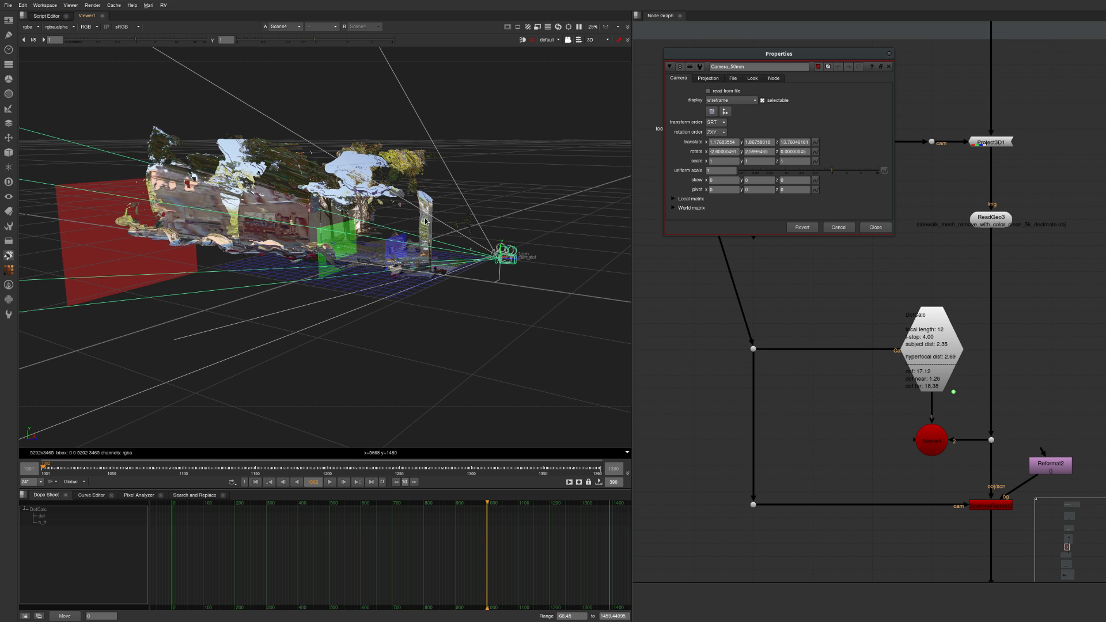
ctrl+drag(38, 361, 548, 275)
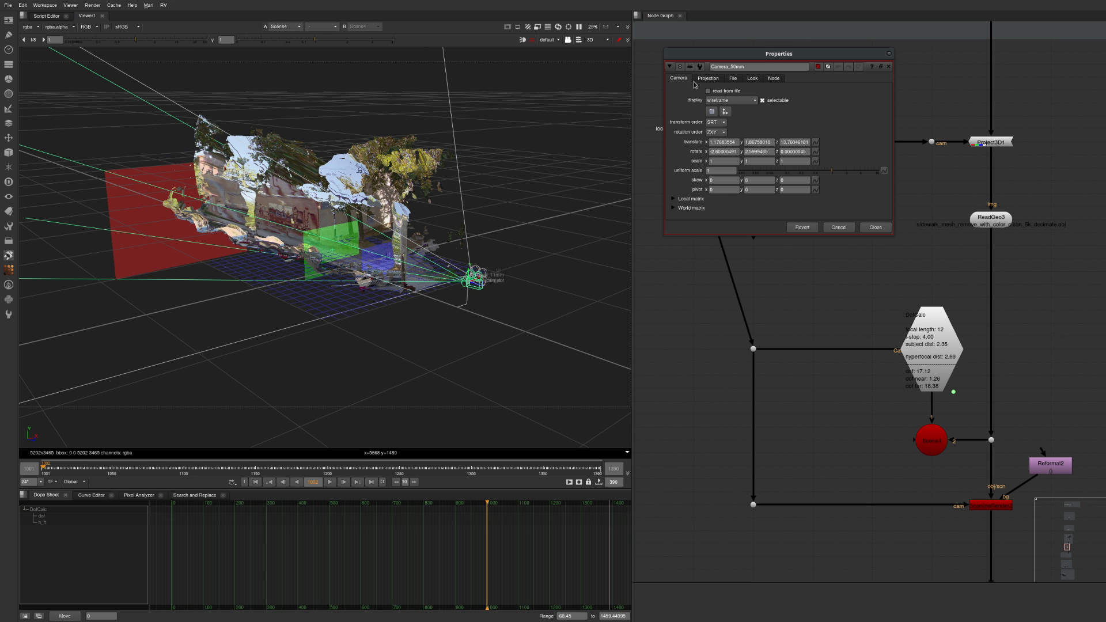
- Lower Camera_50mm's focal distance in its projection settings and examine the focus planes near the pole up close
click(708, 78)
drag(867, 179, 861, 179)
ctrl+drag(447, 302, 493, 288)
alt+middle_drag(493, 288, 558, 346)
alt+drag(558, 346, 461, 293)
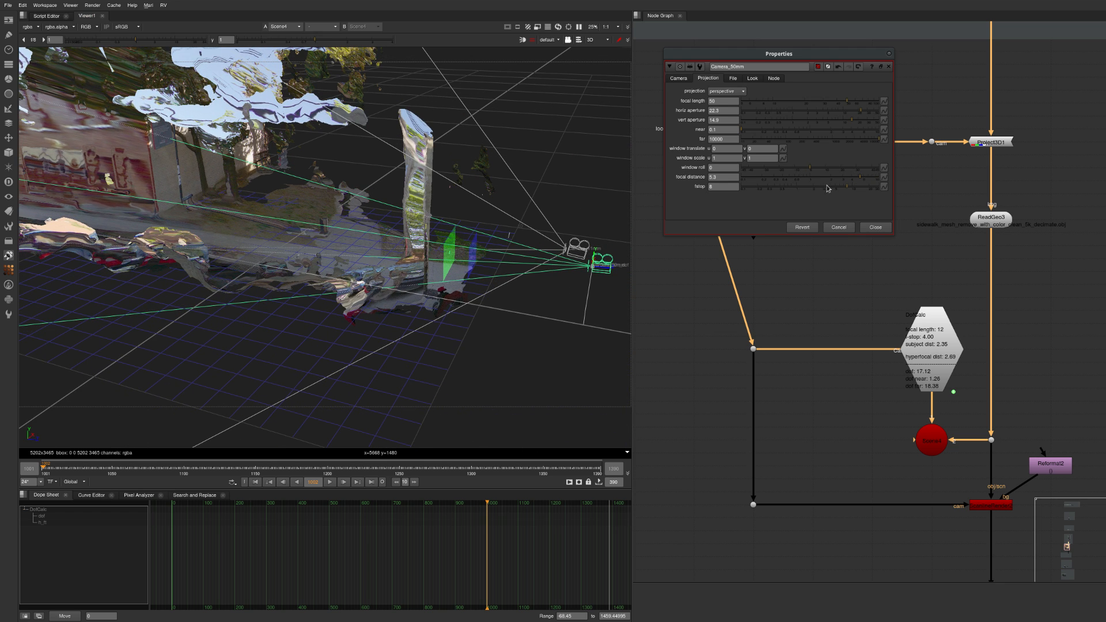
- Set Camera_50mm's f-stop to 4 and its focal distance to 12
double_click(727, 187)
text(4)
key(Return)
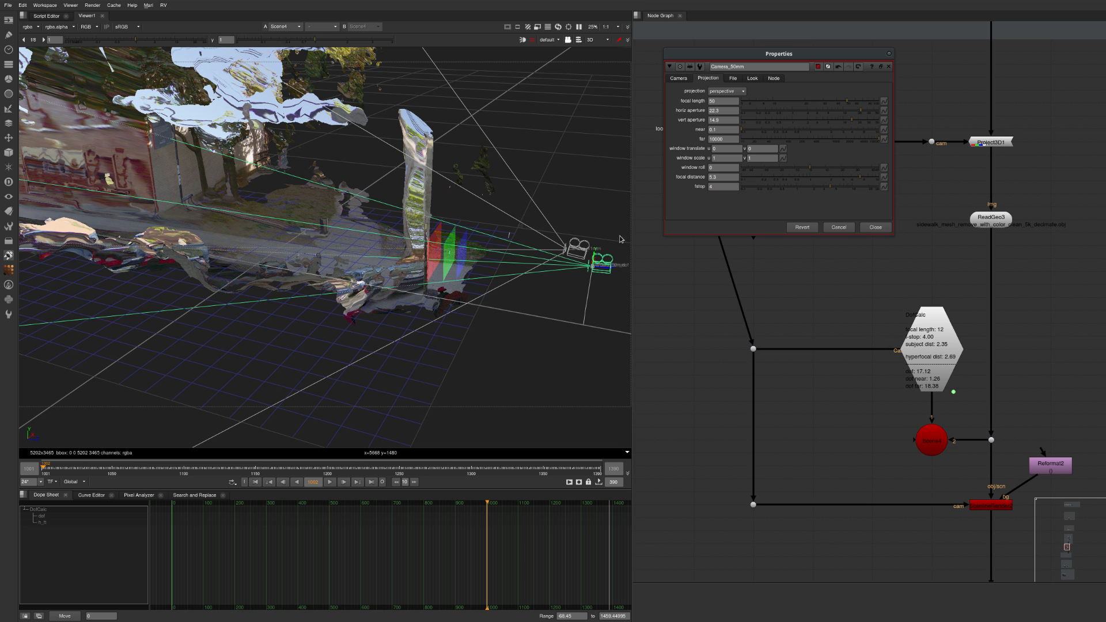
ctrl+drag(454, 286, 429, 284)
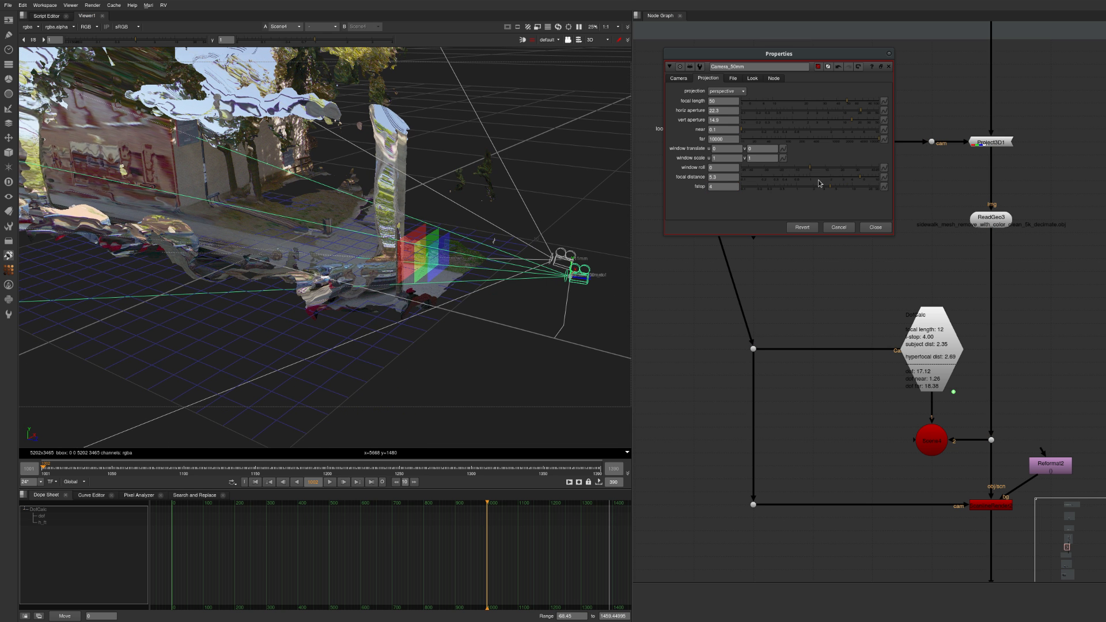
double_click(718, 177)
text(12)
key(Return)
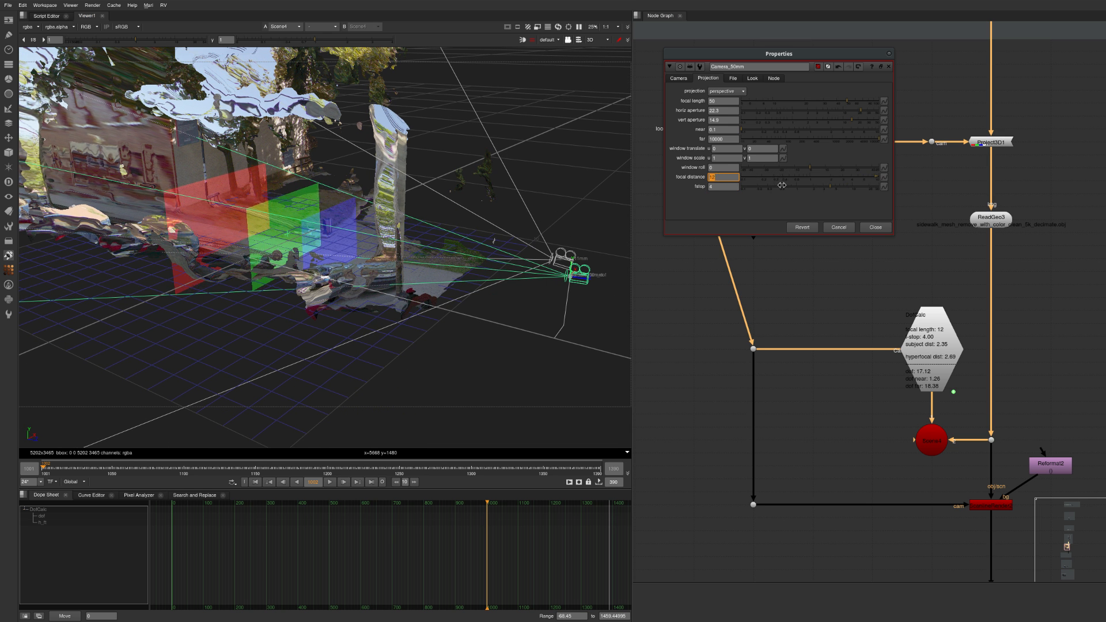
ctrl+drag(254, 247, 325, 216)
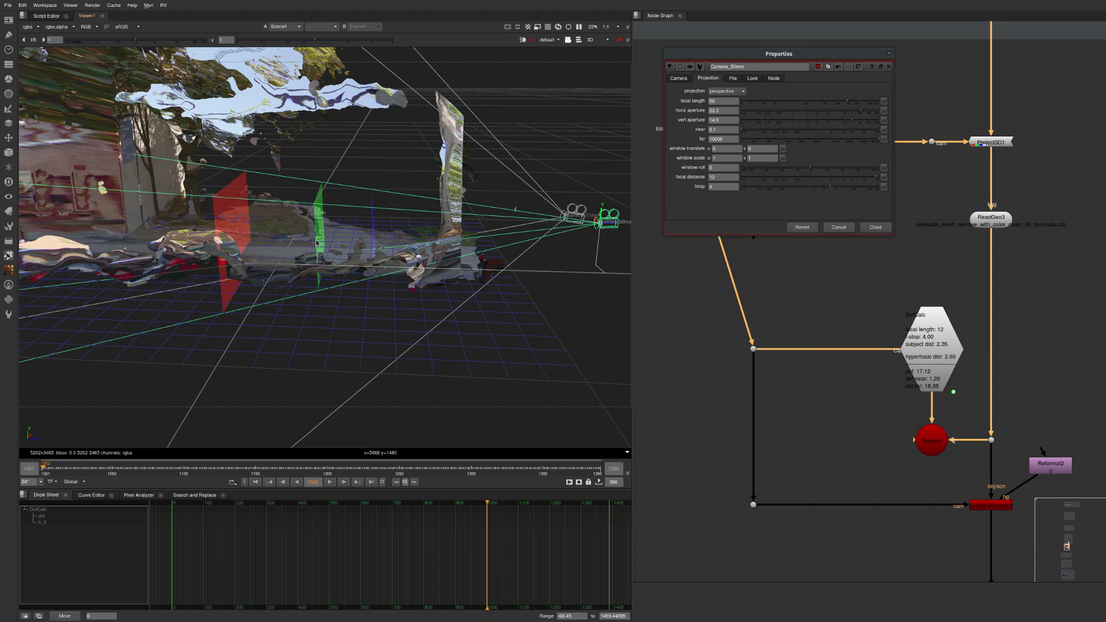
mouse_move(341, 297)
ctrl+mouse_down()
mouse_move(306, 314)
mouse_move(340, 299)
ctrl+mouse_up()
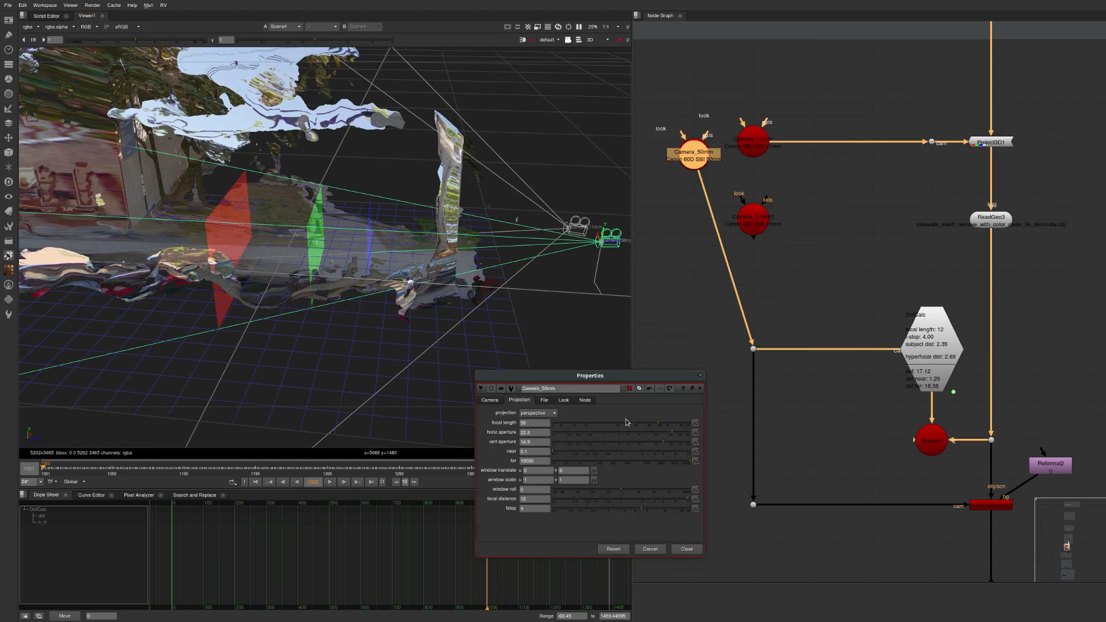
- Display the Tracker3 sidewalk photo from the example images in the viewer, and close the camera's properties
scroll(864, 368, down, 6)
scroll(903, 201, up, 5)
click(862, 250)
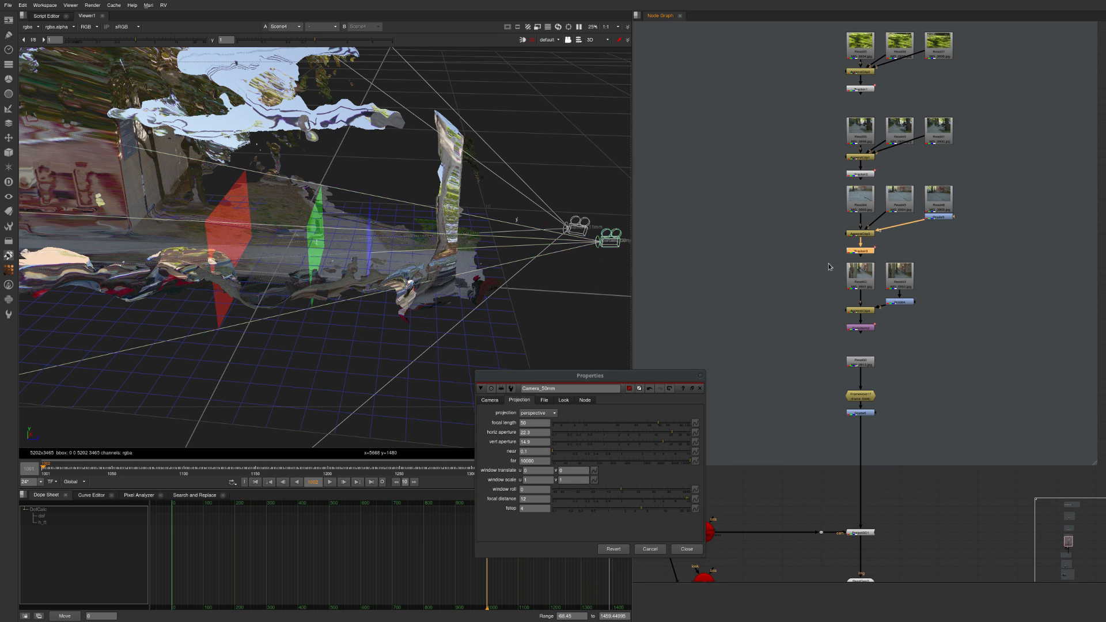
key(1)
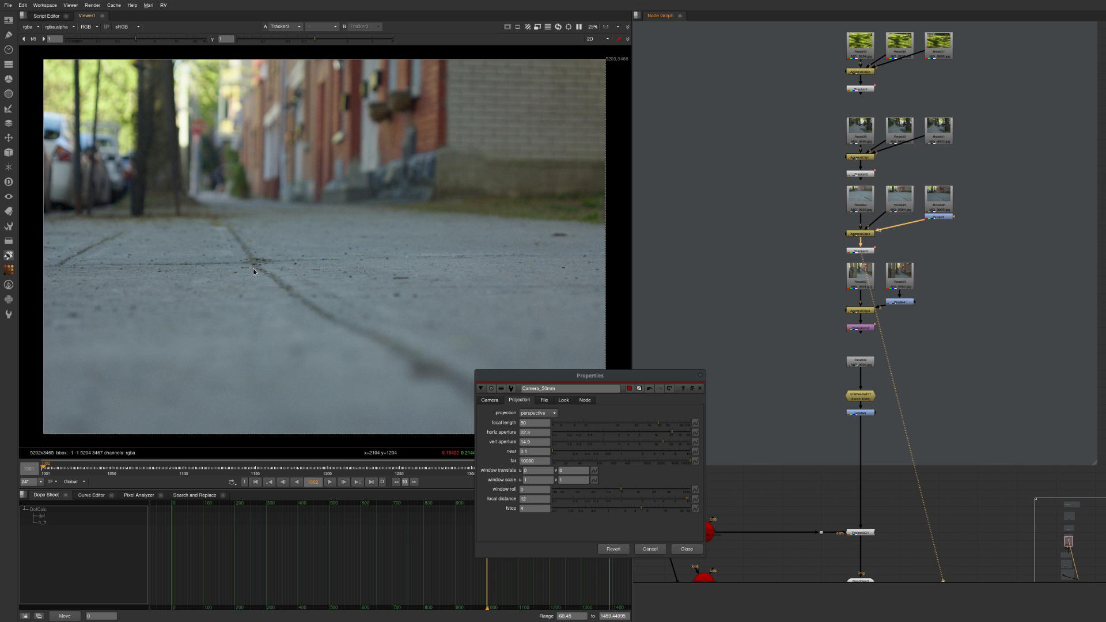
click(938, 323)
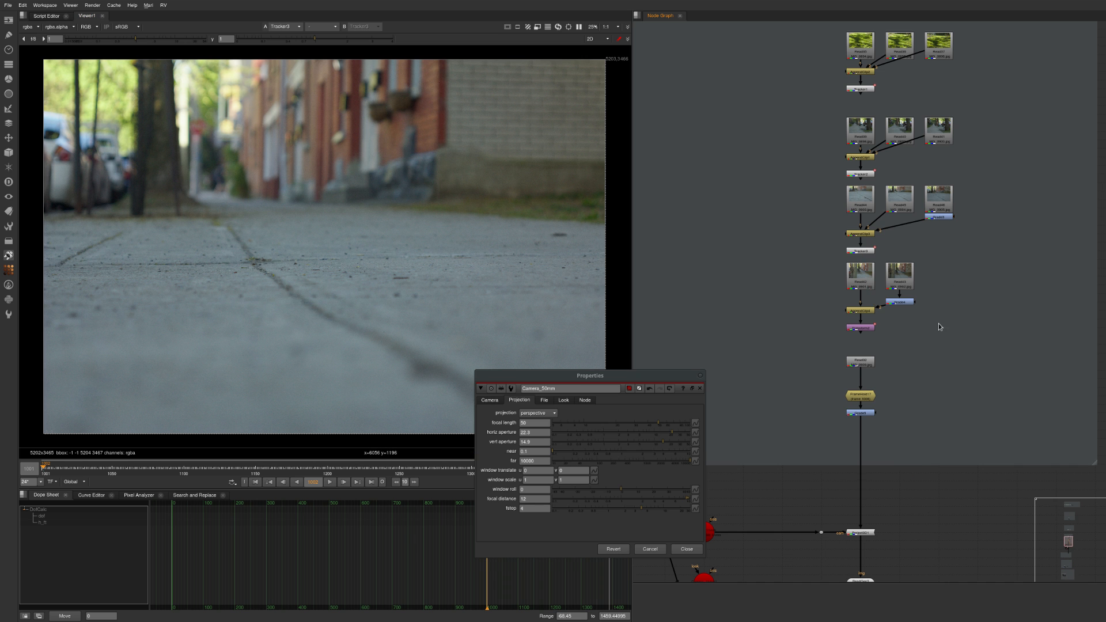
key(Escape)
- Display the Scene4 geometry and depth-of-field planes in the 3D viewer
middle_drag(798, 371, 844, 80)
scroll(823, 84, down, 4)
scroll(848, 241, up, 4)
click(838, 256)
key(1)
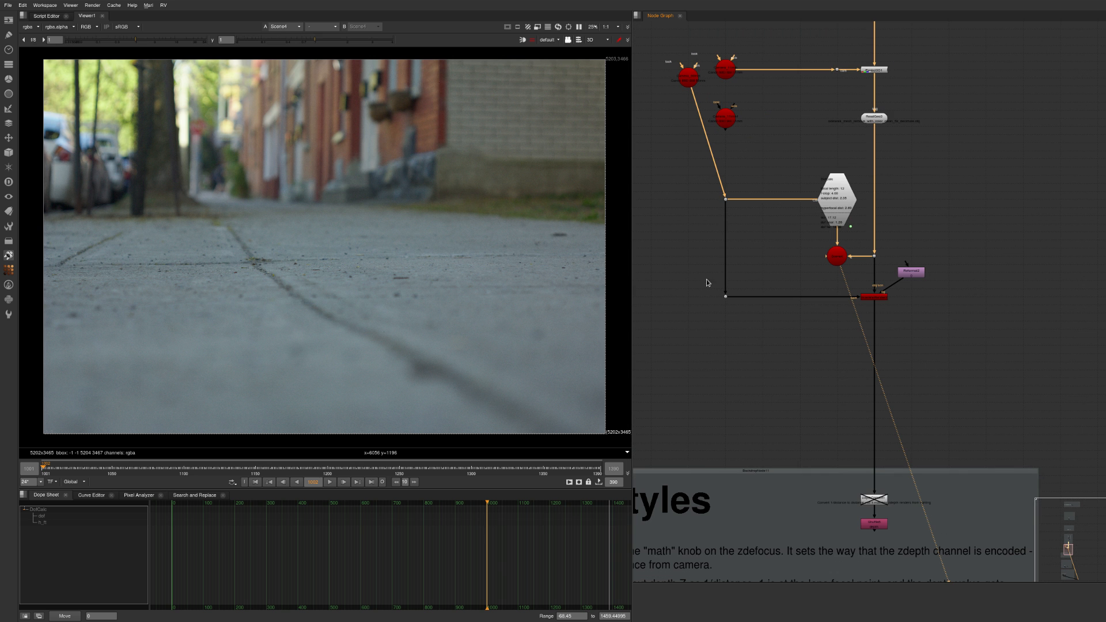
ctrl+drag(409, 336, 426, 364)
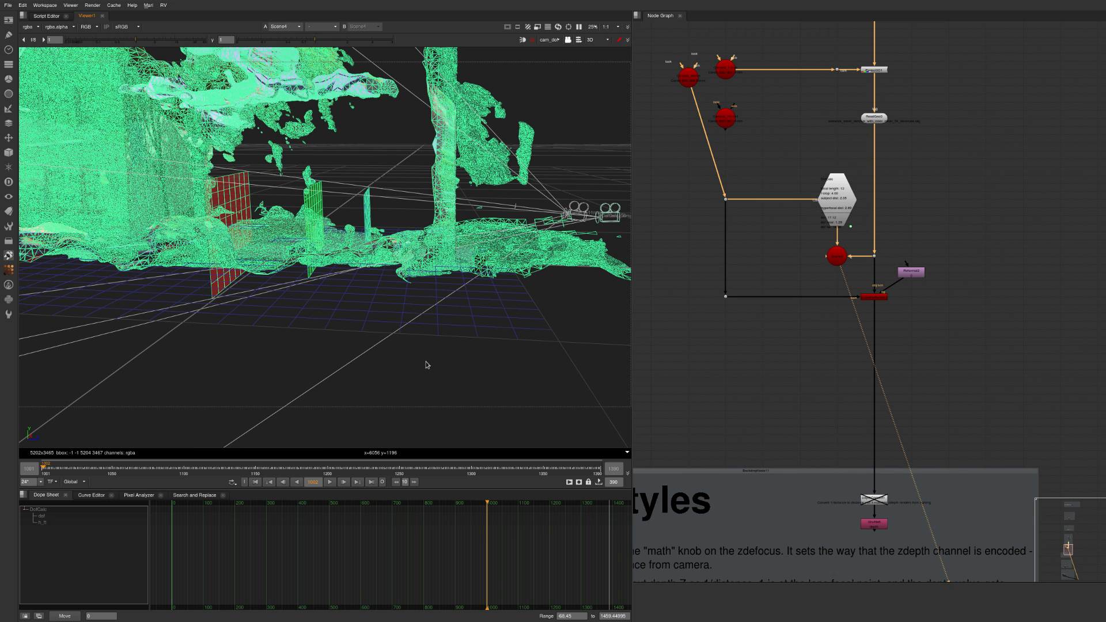
- Display the ScanlineRender output of the projected sidewalk scene as a 2D image in the viewer
click(870, 359)
click(869, 297)
key(1)
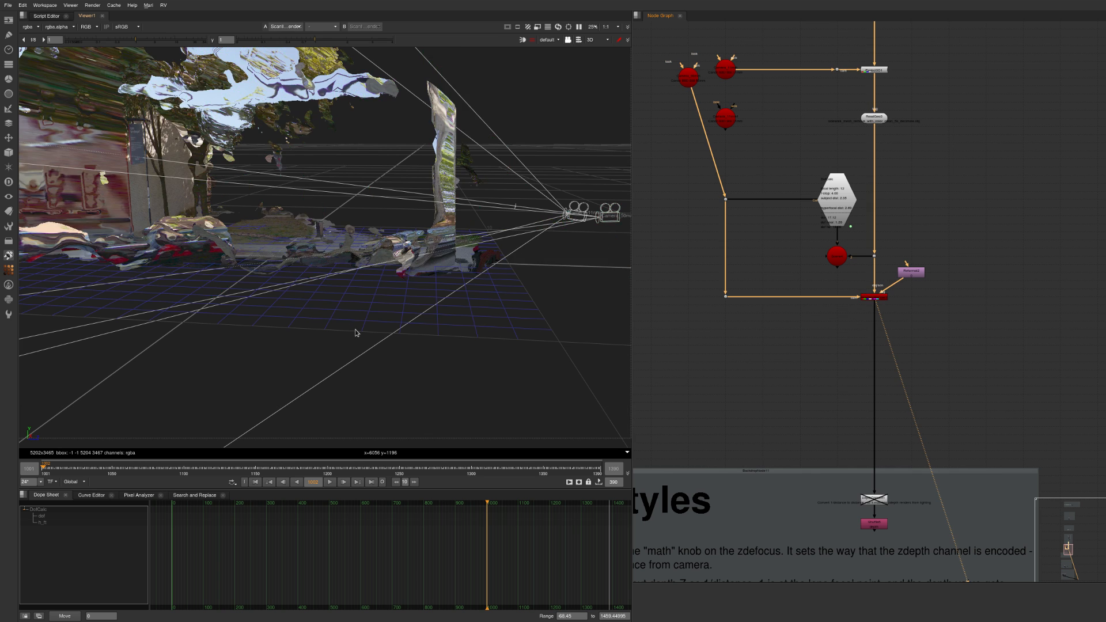
middle_drag(856, 342, 811, 368)
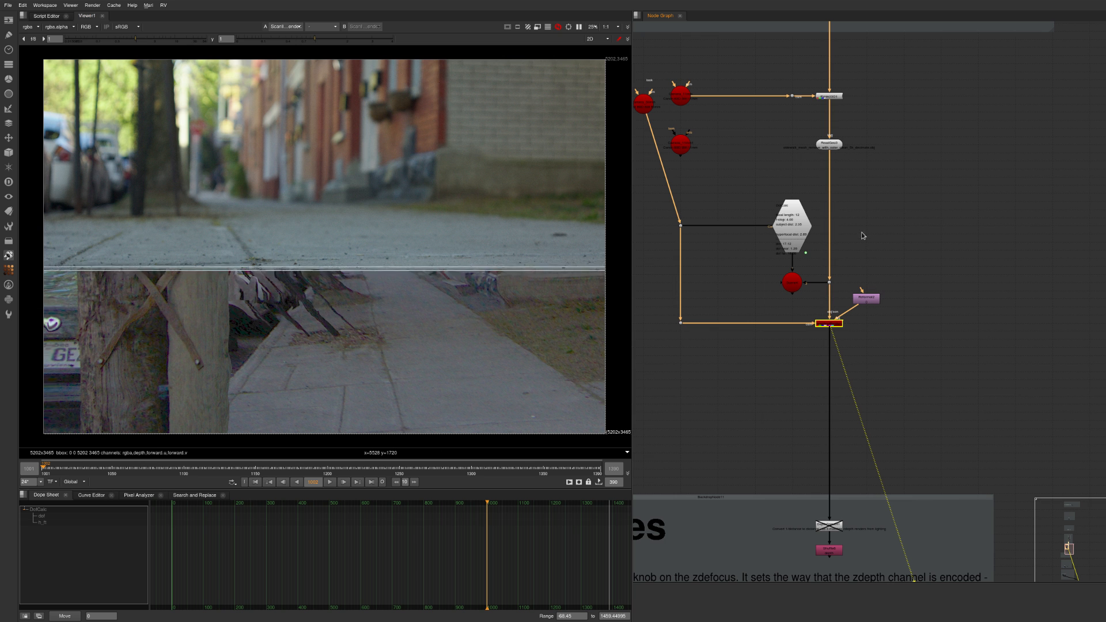
middle_drag(860, 166, 841, 223)
middle_drag(839, 270, 844, 252)
middle_drag(840, 295, 872, 283)
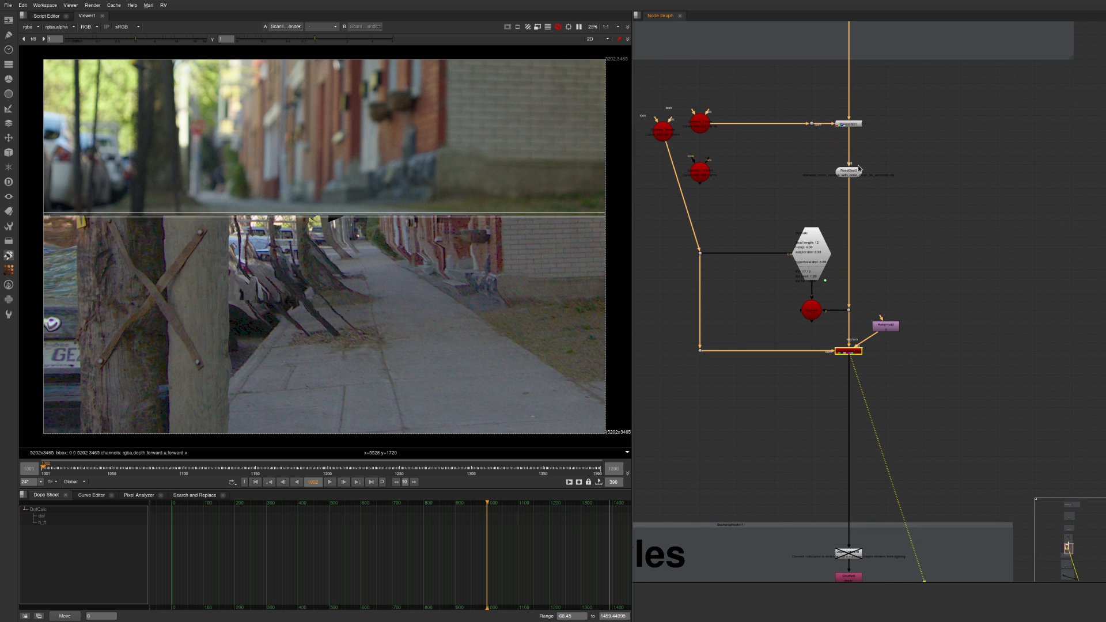
middle_drag(873, 245, 854, 196)
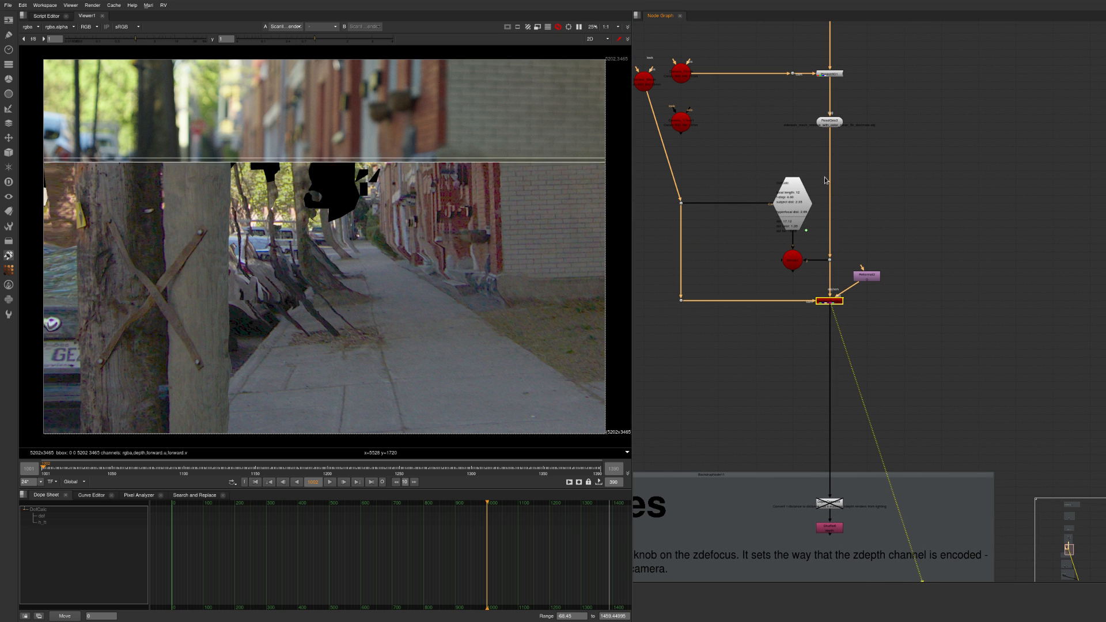
scroll(825, 173, up, 15)
scroll(824, 173, right, 3)
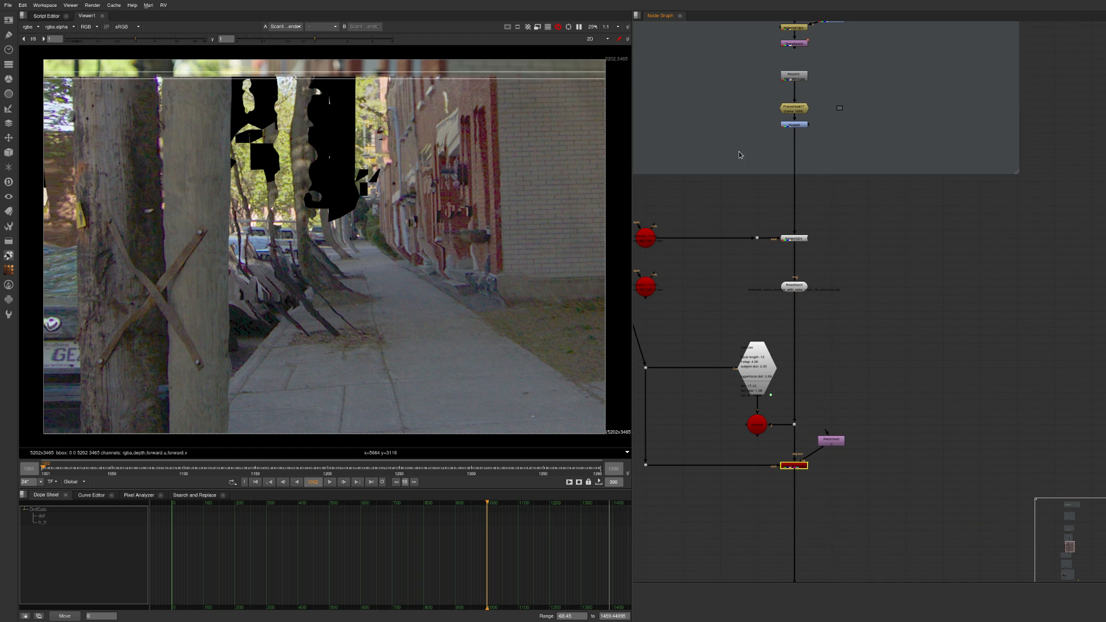
key(1)
middle_drag(839, 278, 829, 190)
drag(827, 190, 786, 197)
ctrl+drag(488, 318, 617, 301)
middle_drag(797, 312, 784, 220)
drag(806, 223, 776, 288)
key(Tab)
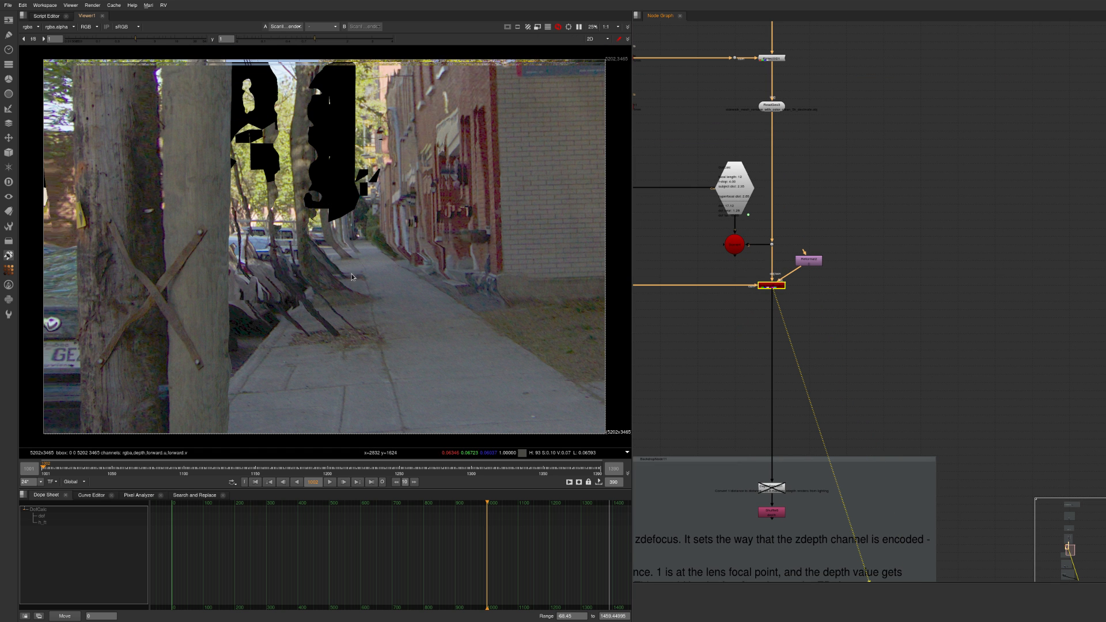
- Try rerouting the Project3D1 camera input to the lower projection camera, and restore the connection to the upper one
scroll(769, 195, up, 9)
scroll(768, 195, left, 10)
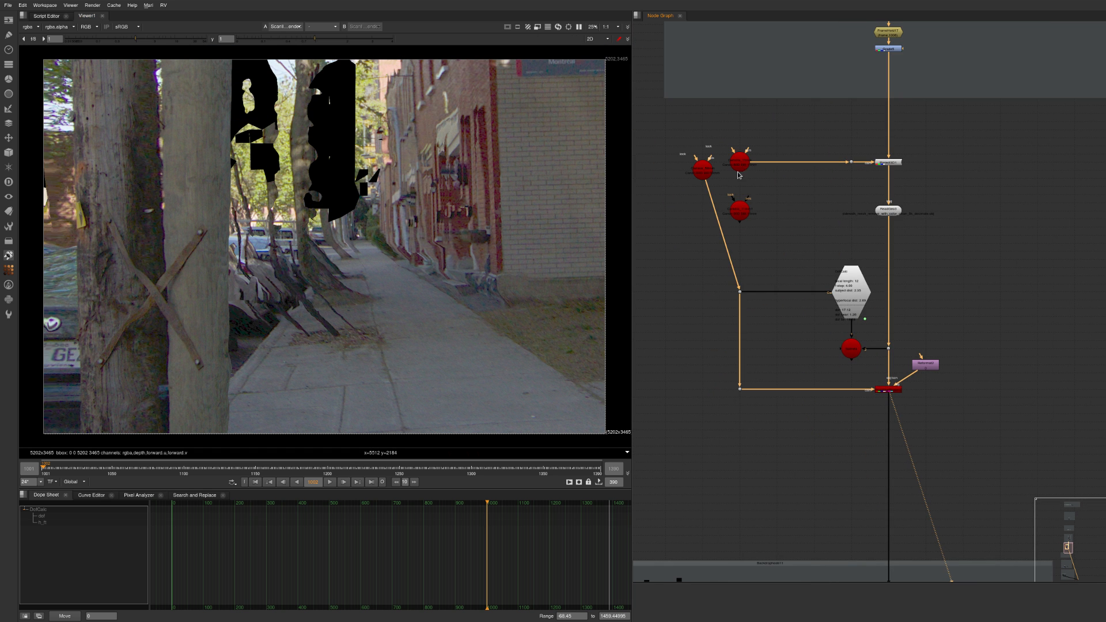
alt+middle_drag(725, 169, 800, 166)
drag(794, 152, 754, 257)
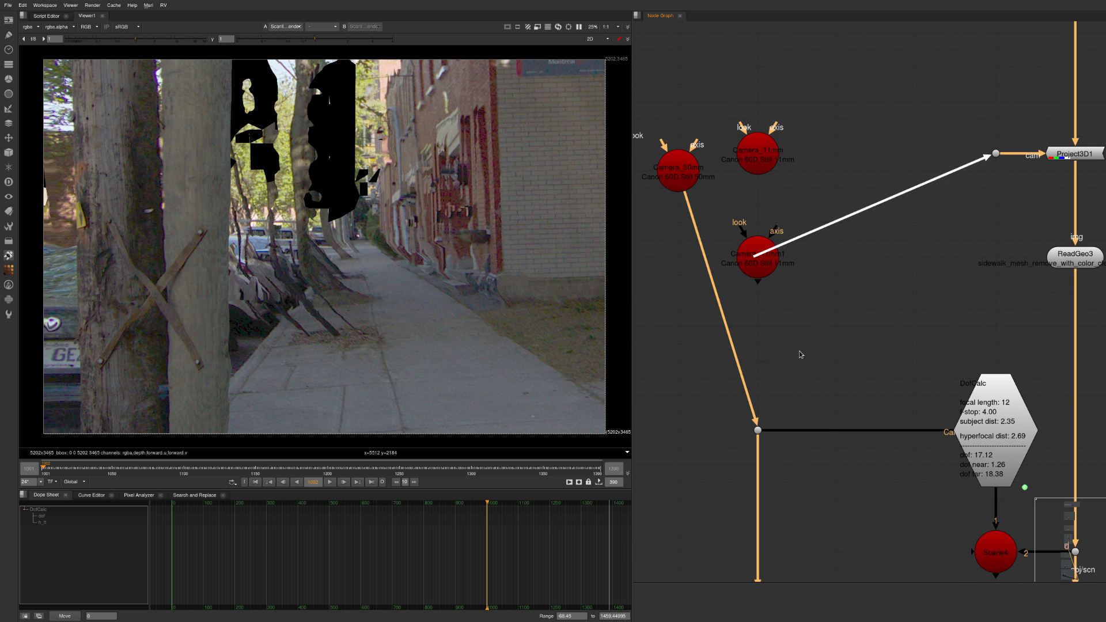
click(801, 355)
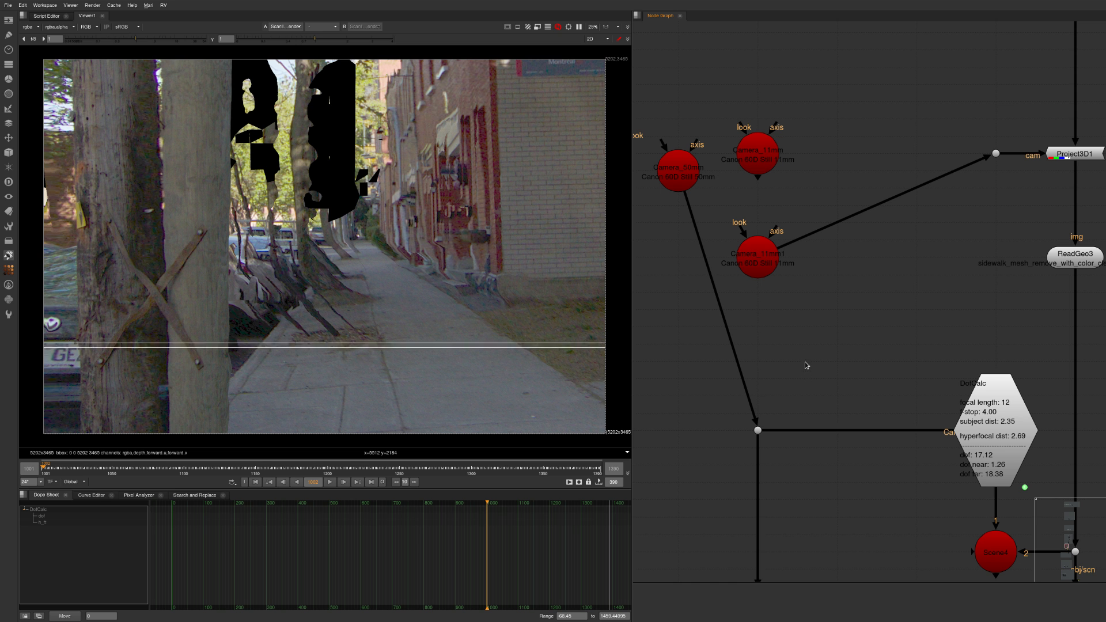
drag(982, 154, 757, 156)
- Display the ScanlineRender's depth channel and examine its values around the distant trees
scroll(854, 314, down, 3)
middle_drag(910, 392, 692, 57)
drag(822, 248, 799, 232)
click(784, 207)
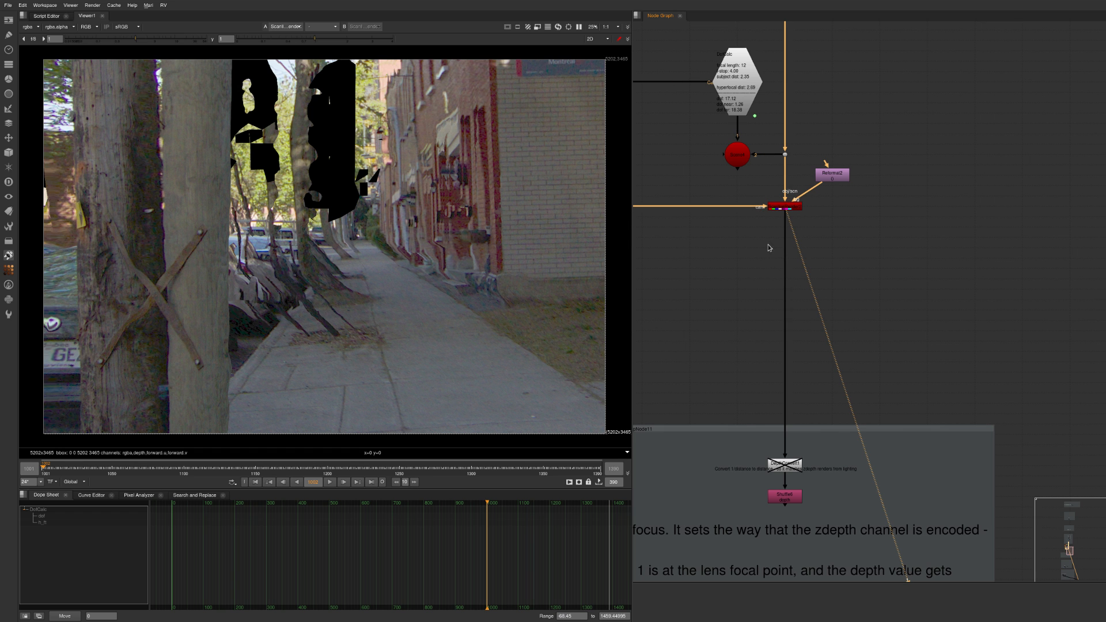
key(1)
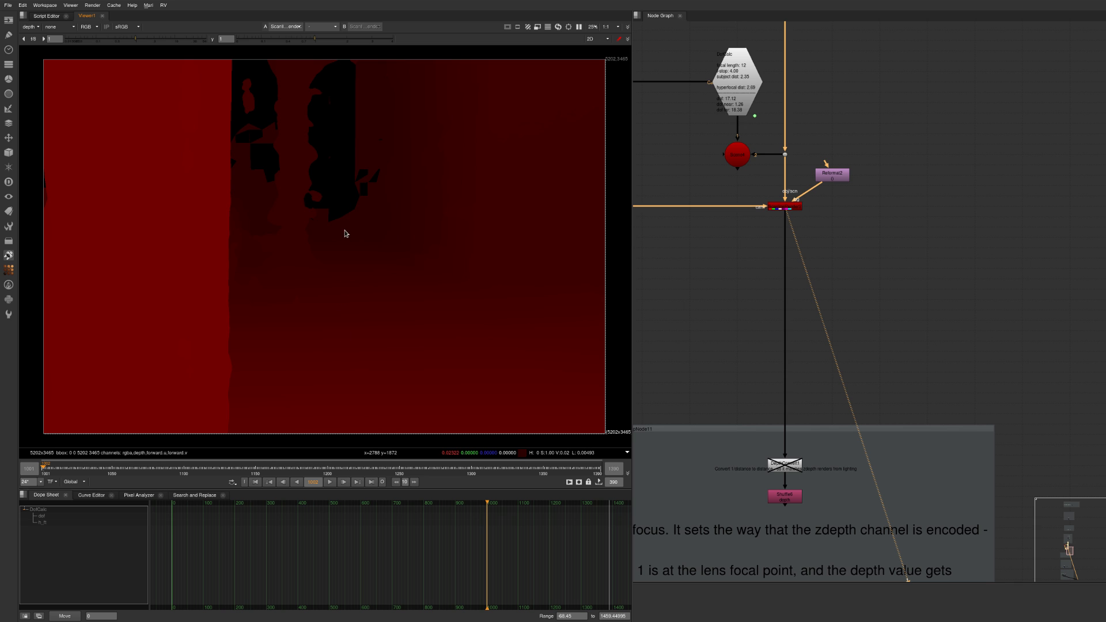
scroll(340, 229, up, 6)
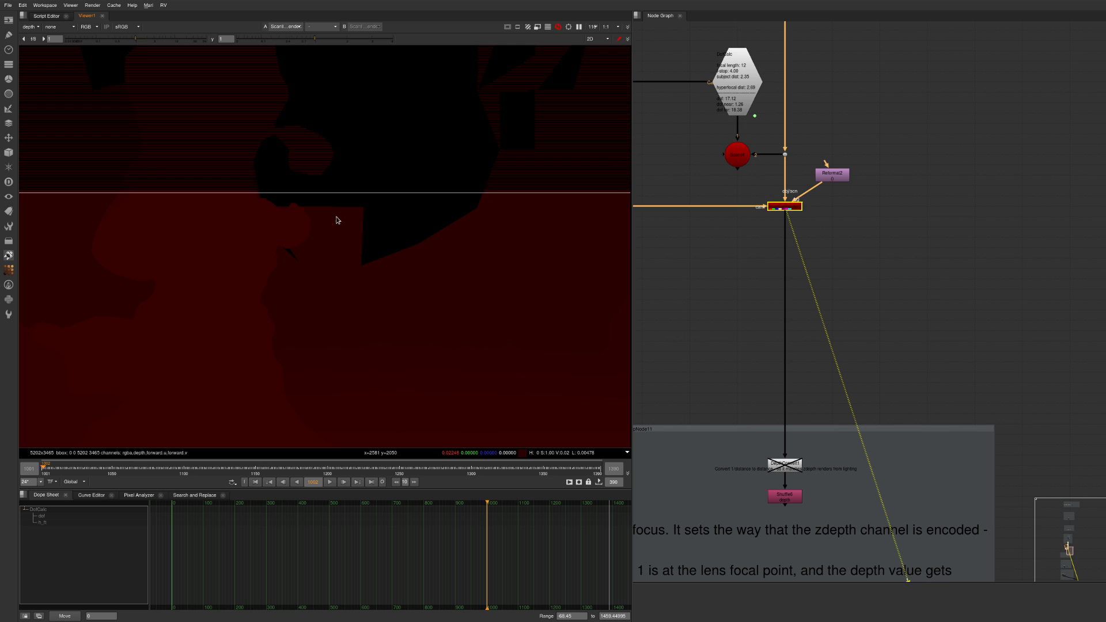
key(f)
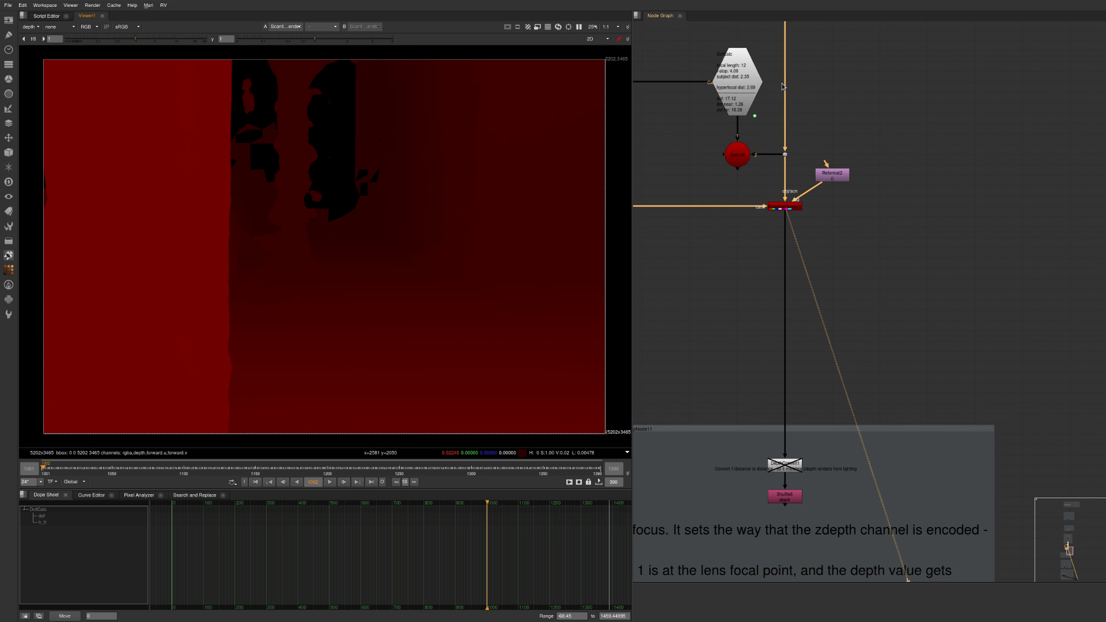
- Display the RAMP node of the ZDefocus demo setup in the viewer with the rgba channels
scroll(785, 77, down, 8)
middle_drag(790, 75, 724, 310)
middle_drag(732, 142, 727, 422)
scroll(714, 155, up, 5)
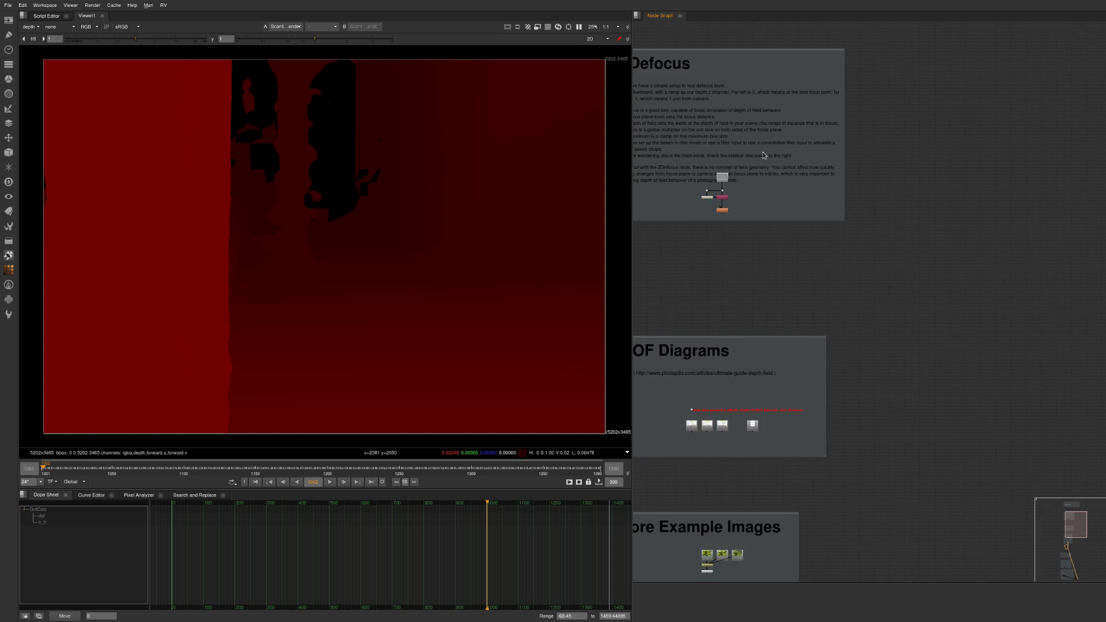
click(705, 218)
key(1)
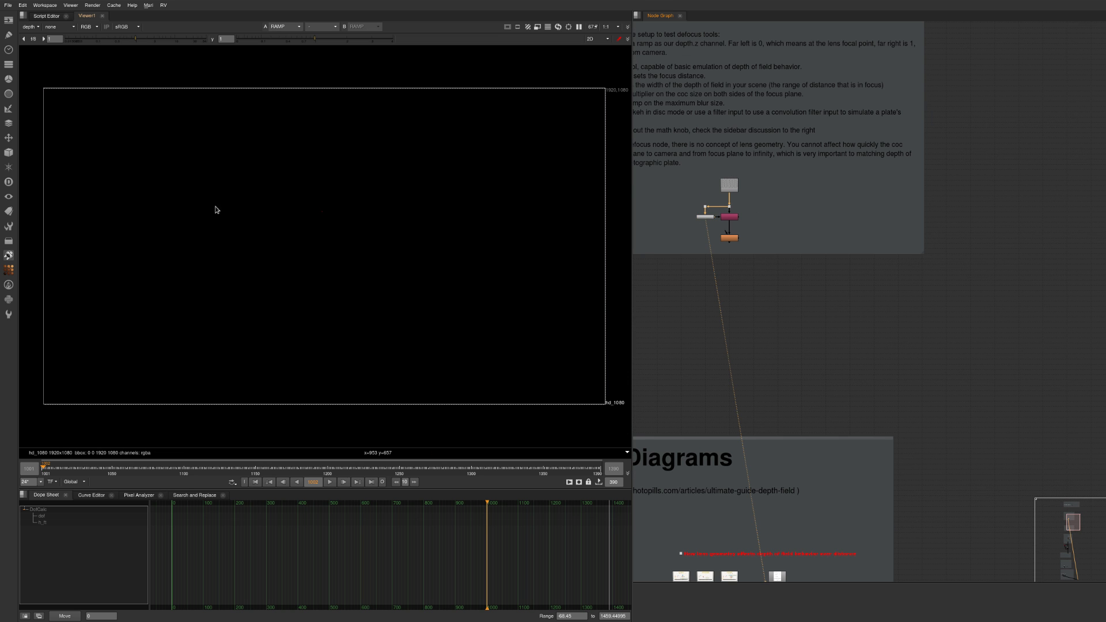
key(a)
key(a)
key(alt+q)
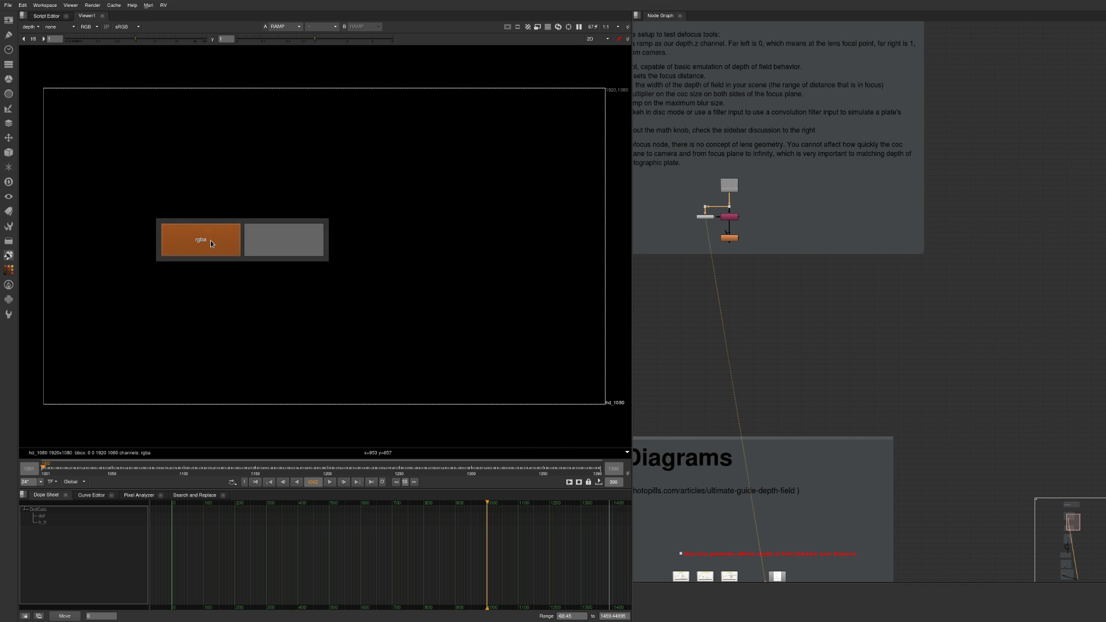
click(212, 242)
- Display the ZDefocus1 result on the checkerboard in the viewer
scroll(680, 265, up, 5)
click(802, 212)
key(1)
key(a)
key(a)
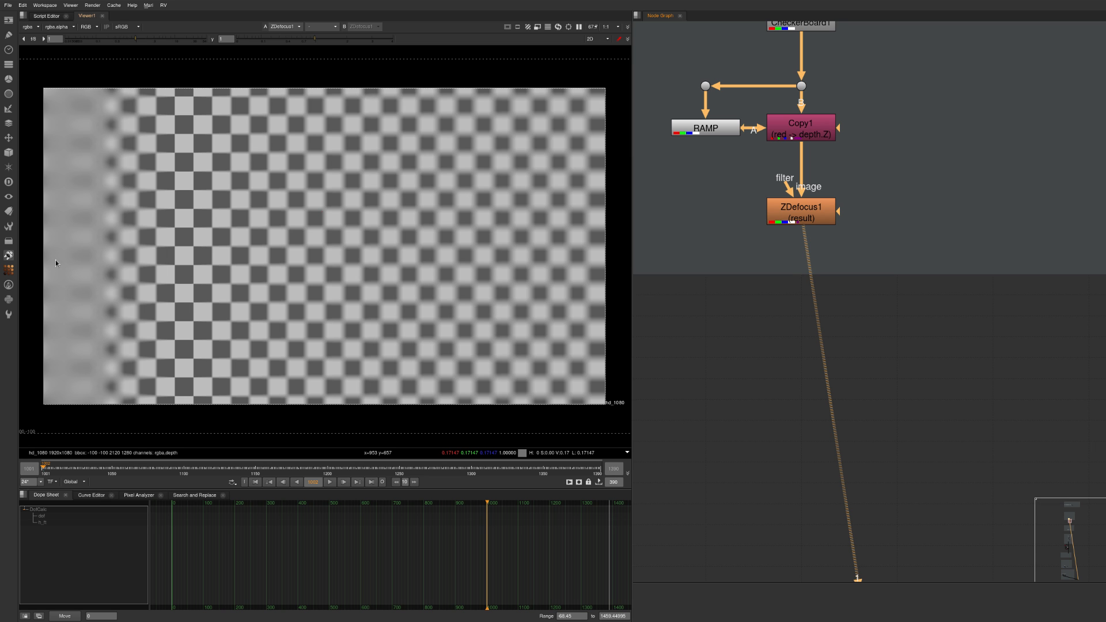
- Open ZDefocus1's properties and read the explanation of the math options for the depth channel
scroll(669, 245, down, 5)
scroll(781, 163, up, 3)
middle_drag(761, 168, 766, 493)
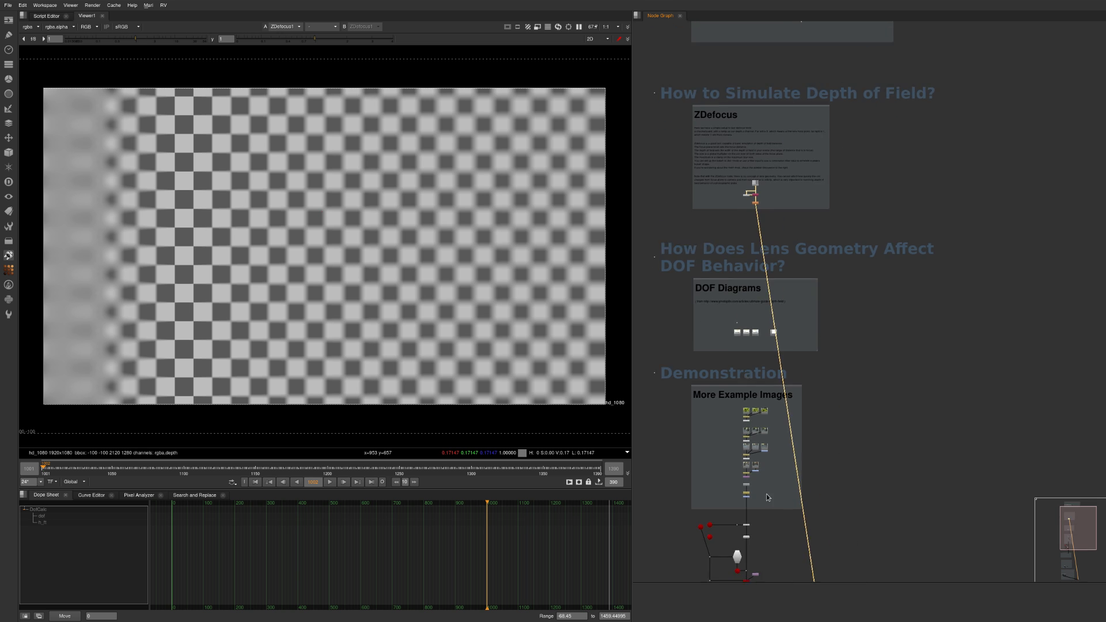
scroll(756, 190, up, 6)
double_click(753, 268)
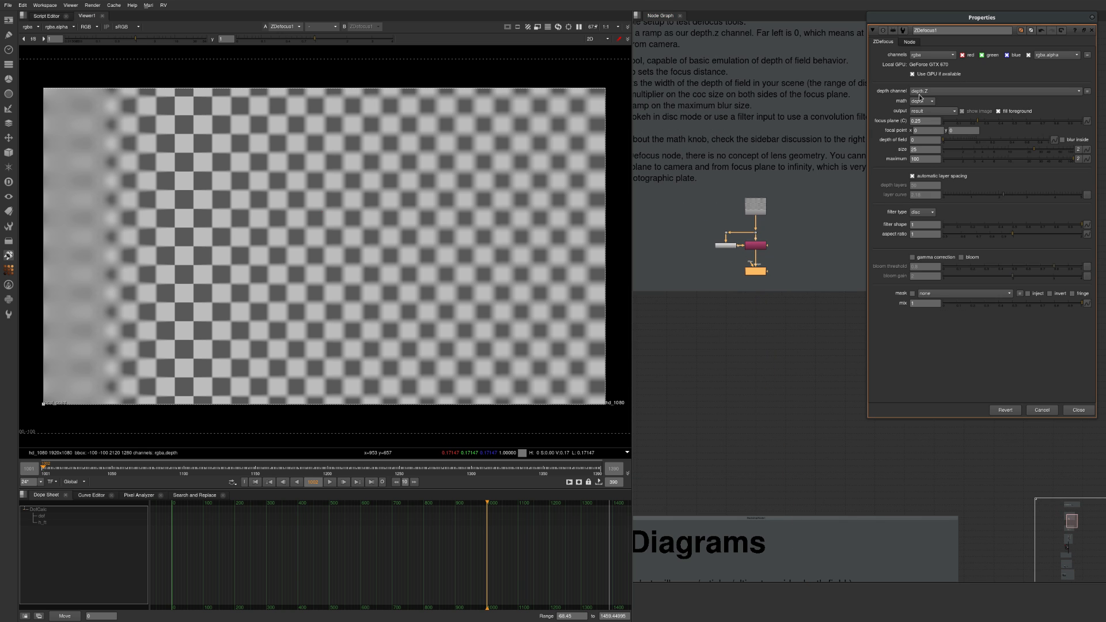
mouse_move(927, 105)
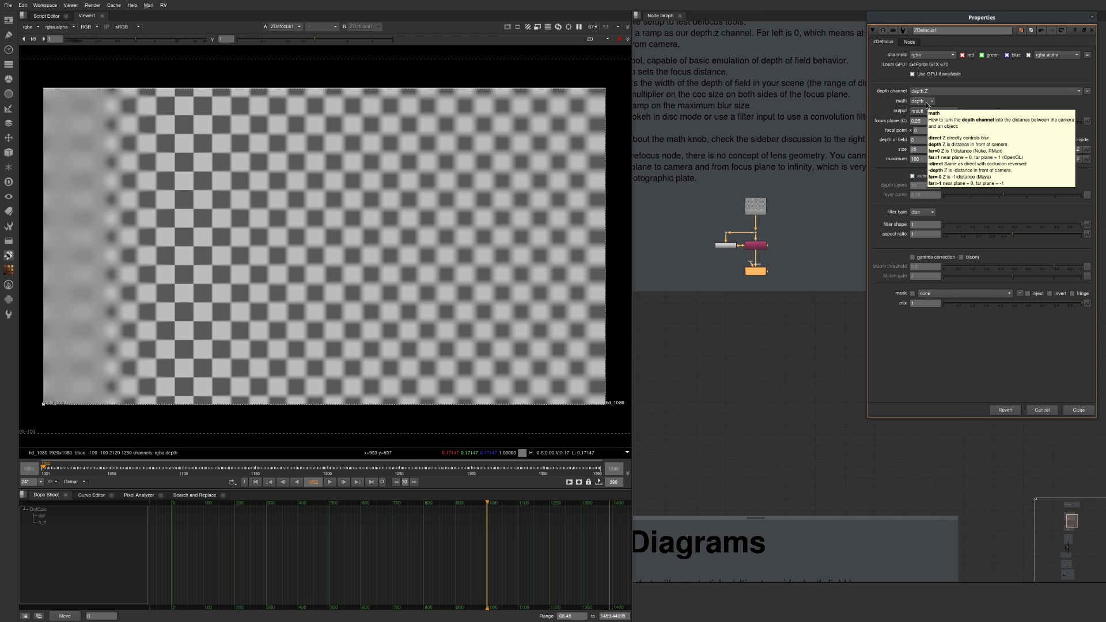
click(917, 131)
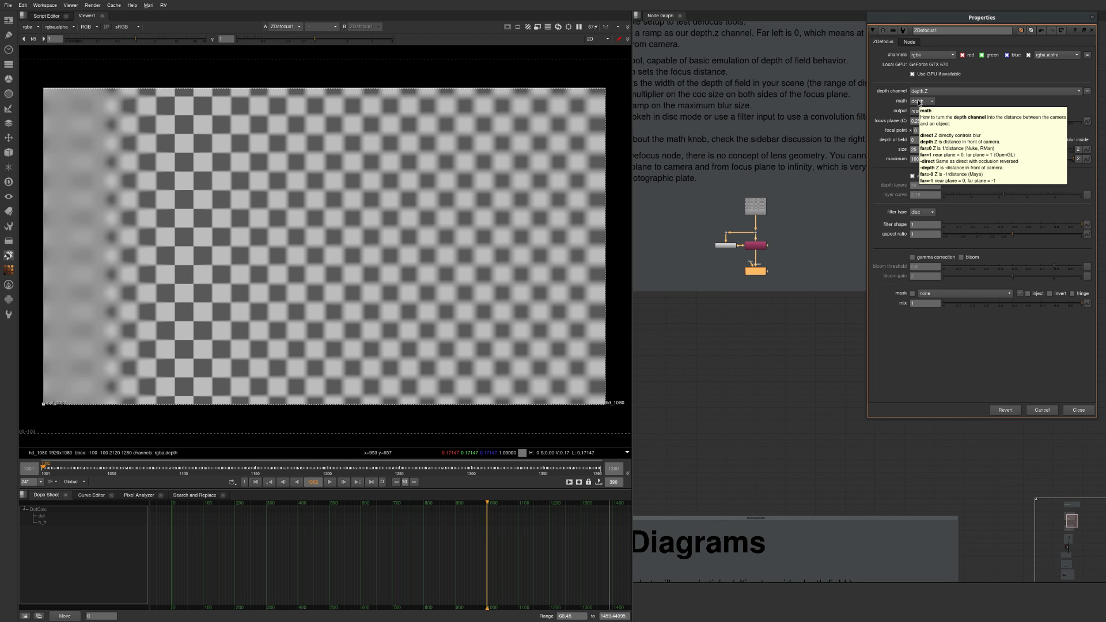
- Close the ZDefocus1 properties and display the ScanlineRender output above the zdepth styles notes again
click(800, 168)
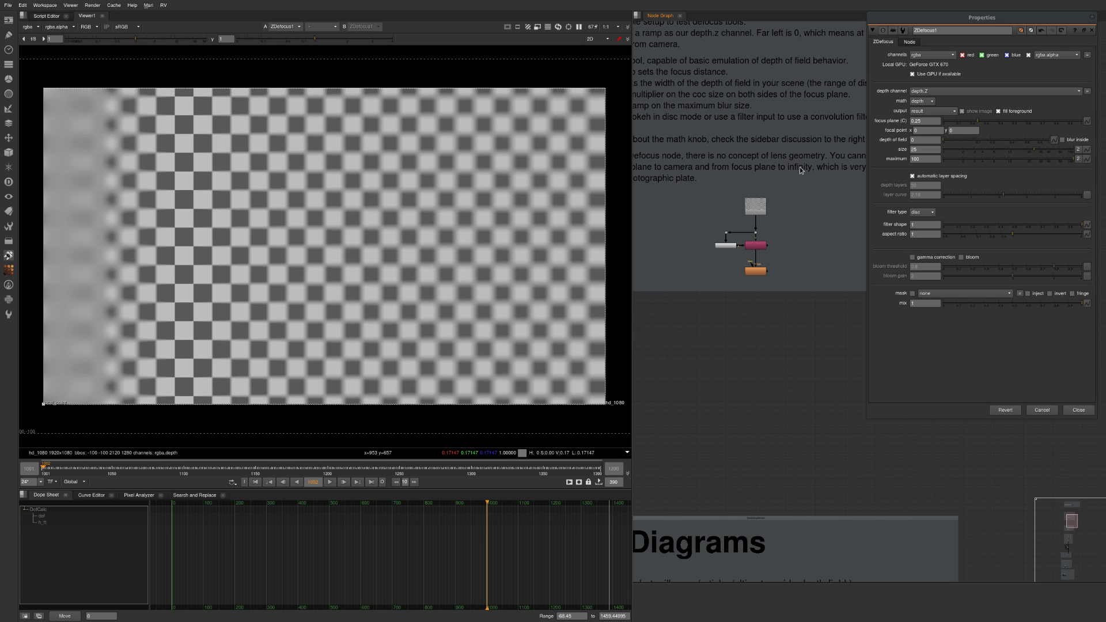
key(grave)
scroll(794, 196, down, 10)
scroll(792, 274, up, 6)
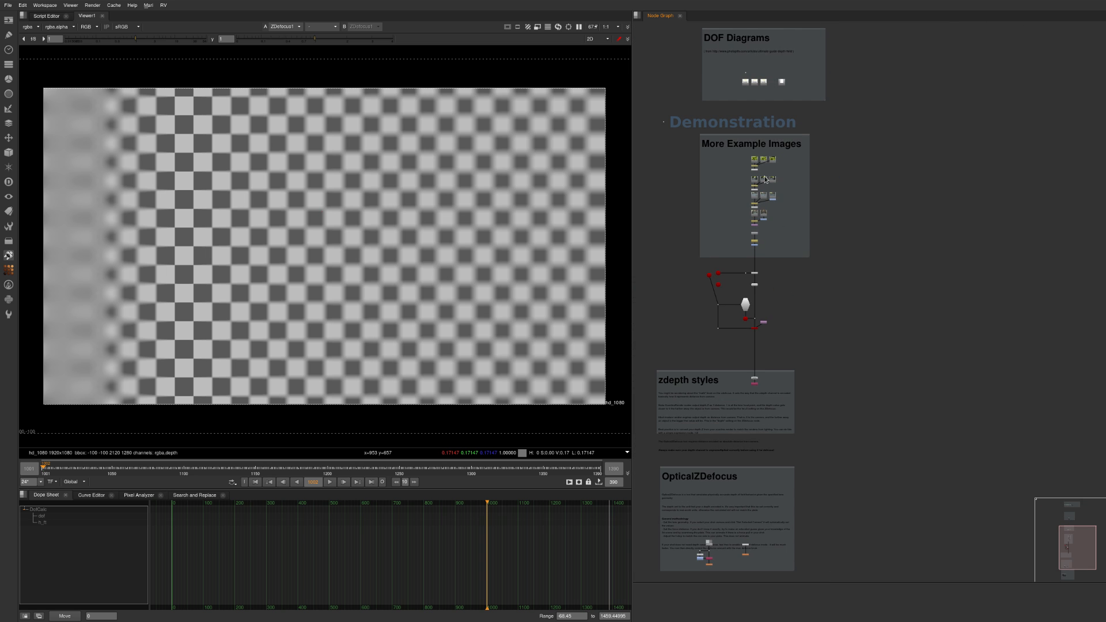
scroll(764, 334, up, 5)
middle_drag(764, 334, 785, 213)
click(757, 189)
key(1)
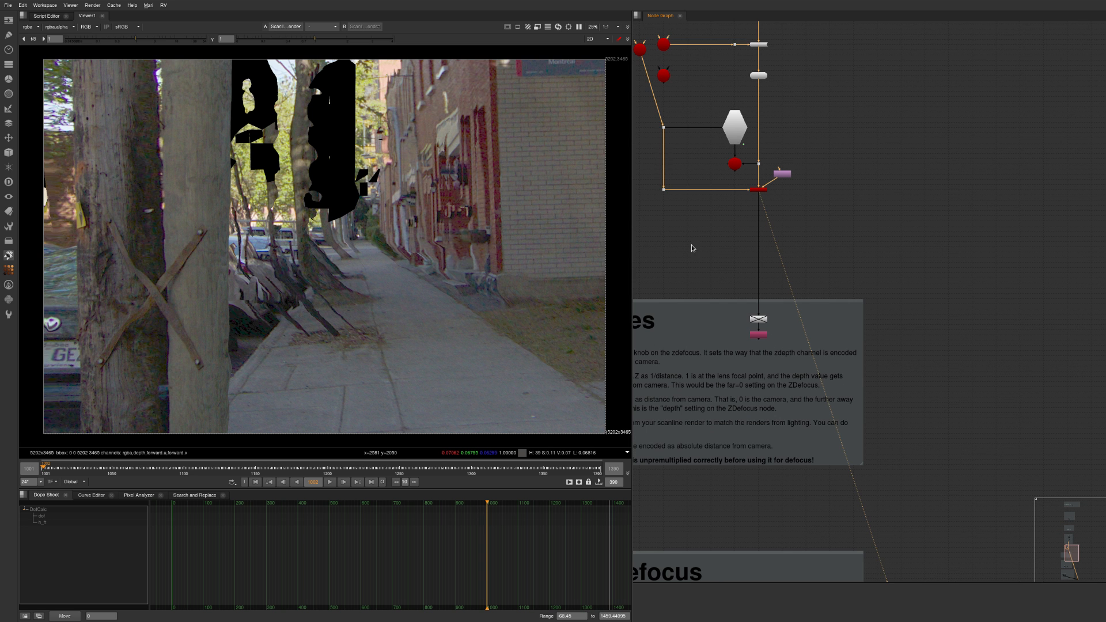
middle_drag(795, 315, 787, 221)
scroll(788, 220, up, 4)
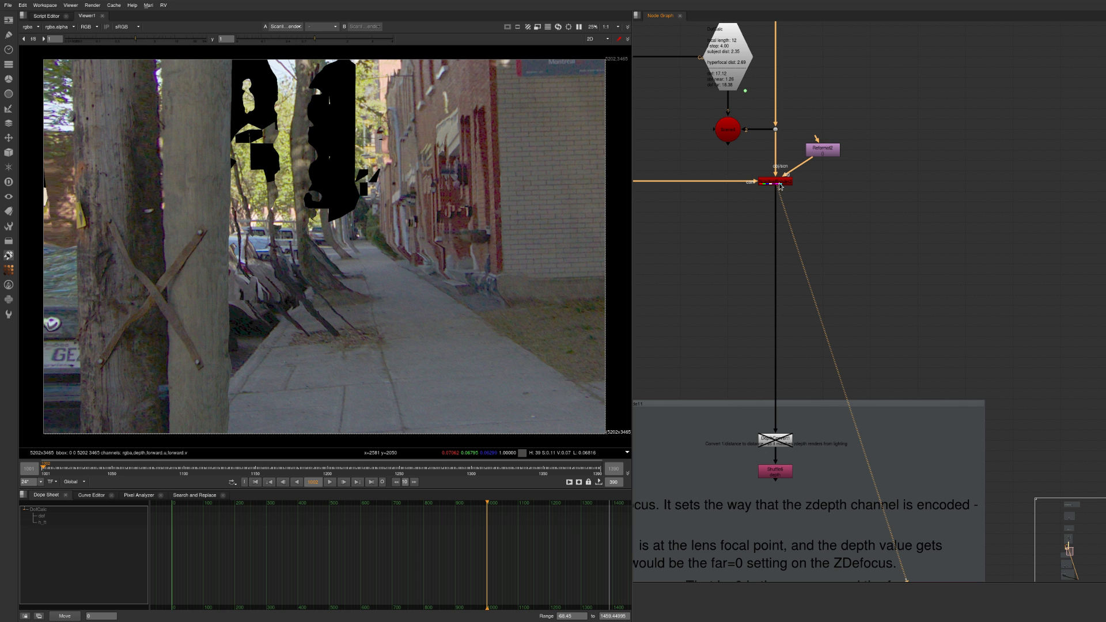
scroll(813, 220, down, 4)
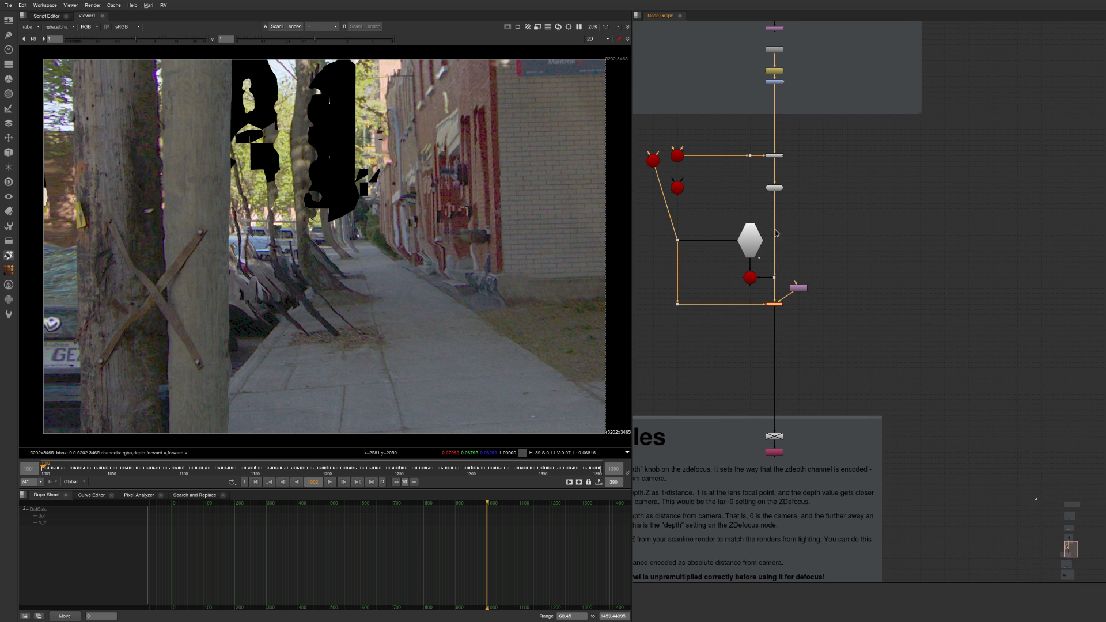
middle_drag(803, 239, 806, 323)
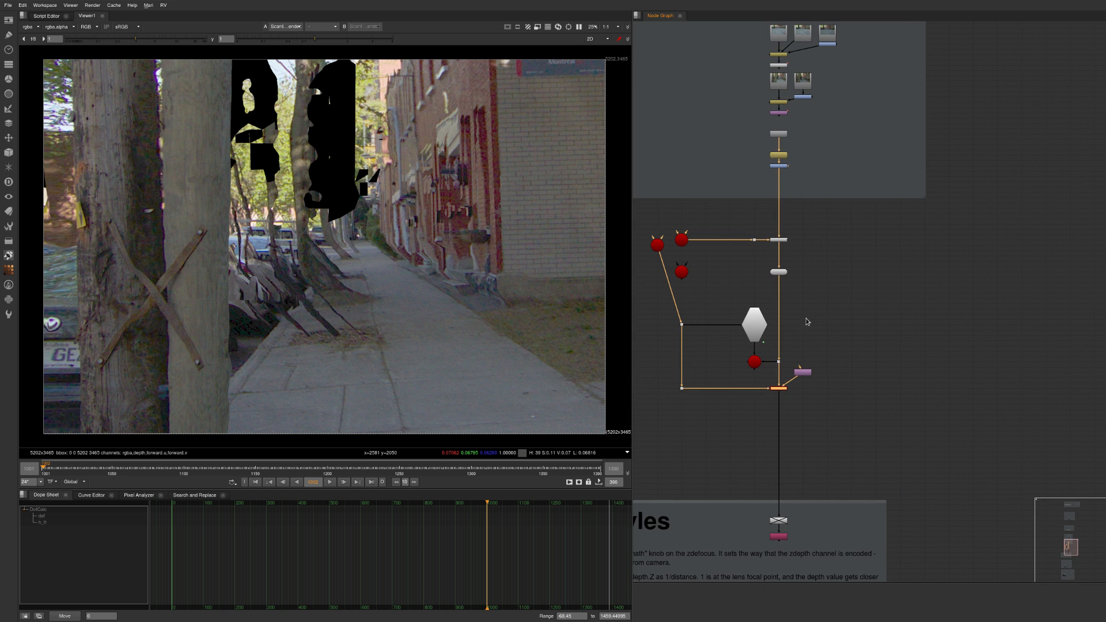
click(821, 292)
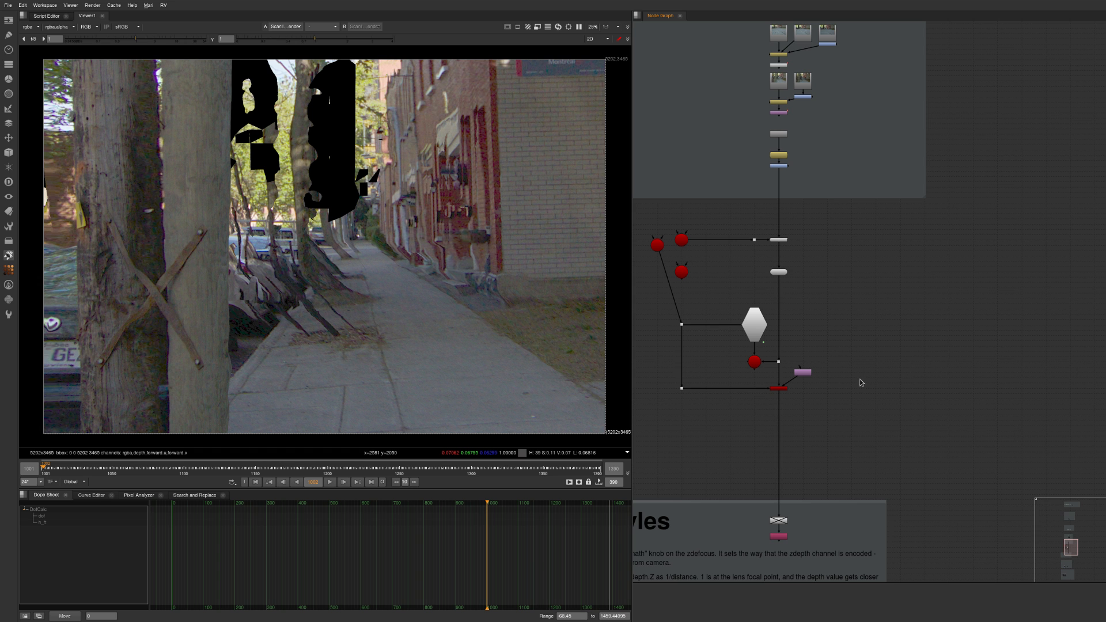
middle_drag(816, 424, 823, 345)
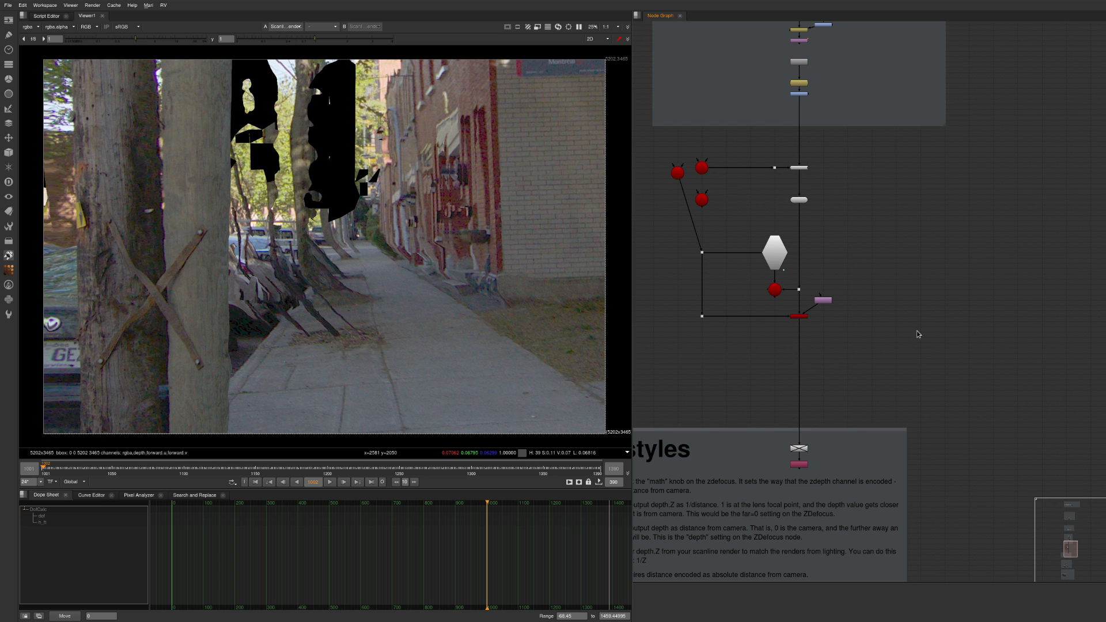
middle_drag(812, 304, 821, 211)
- Enable the DepthConvert1 node below the ScanlineRender and open its properties to examine the 1/Z depth expression
scroll(821, 210, up, 5)
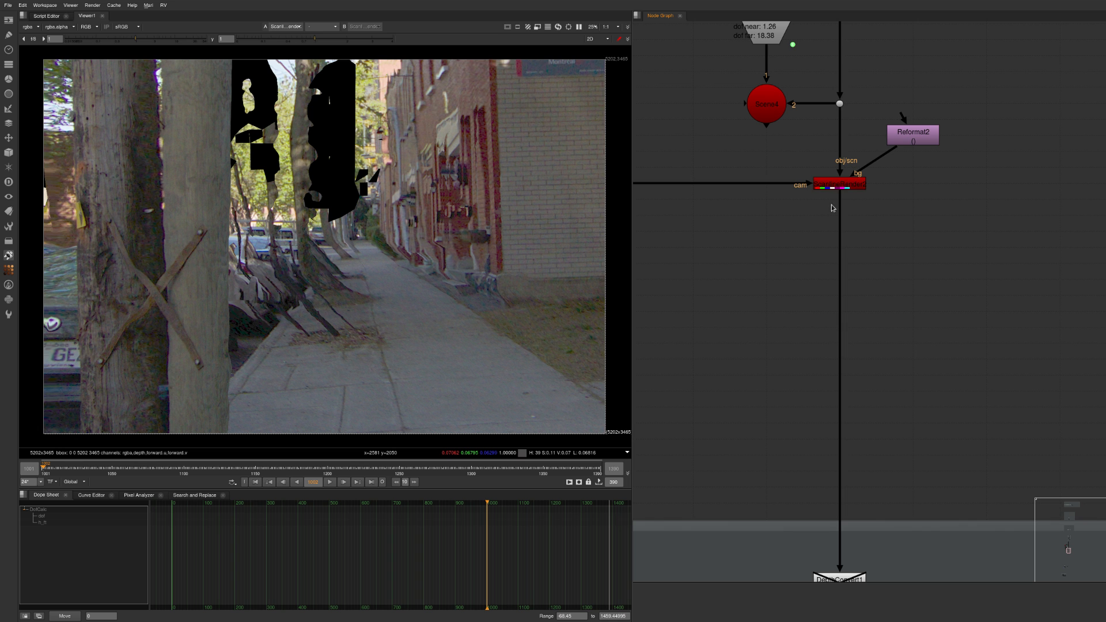
drag(910, 138, 911, 121)
click(912, 158)
middle_drag(801, 321, 797, 173)
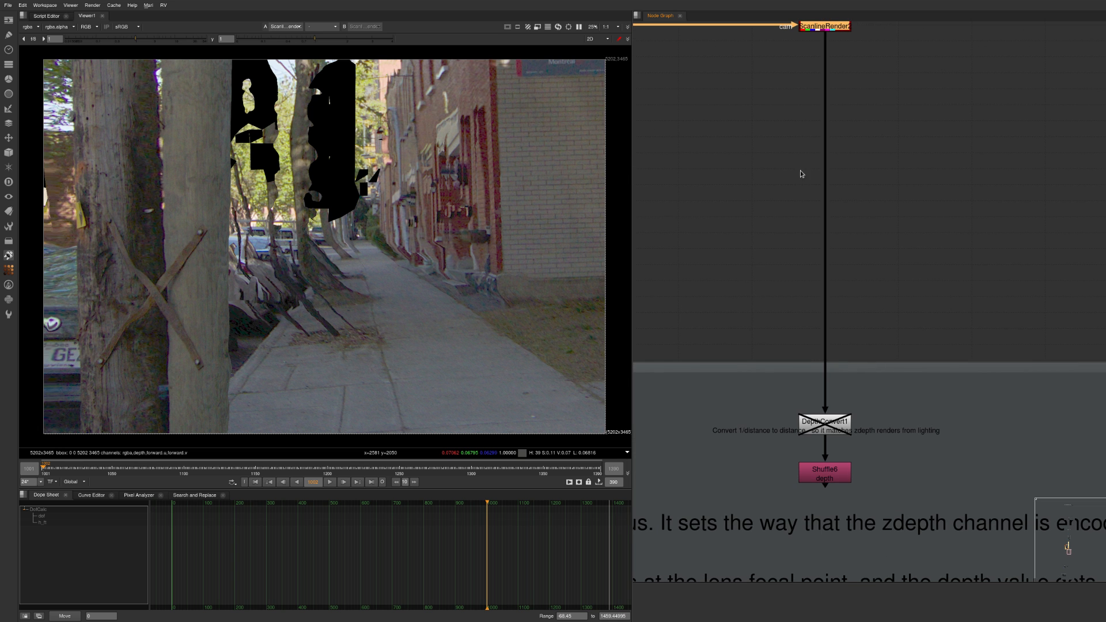
drag(885, 466, 748, 374)
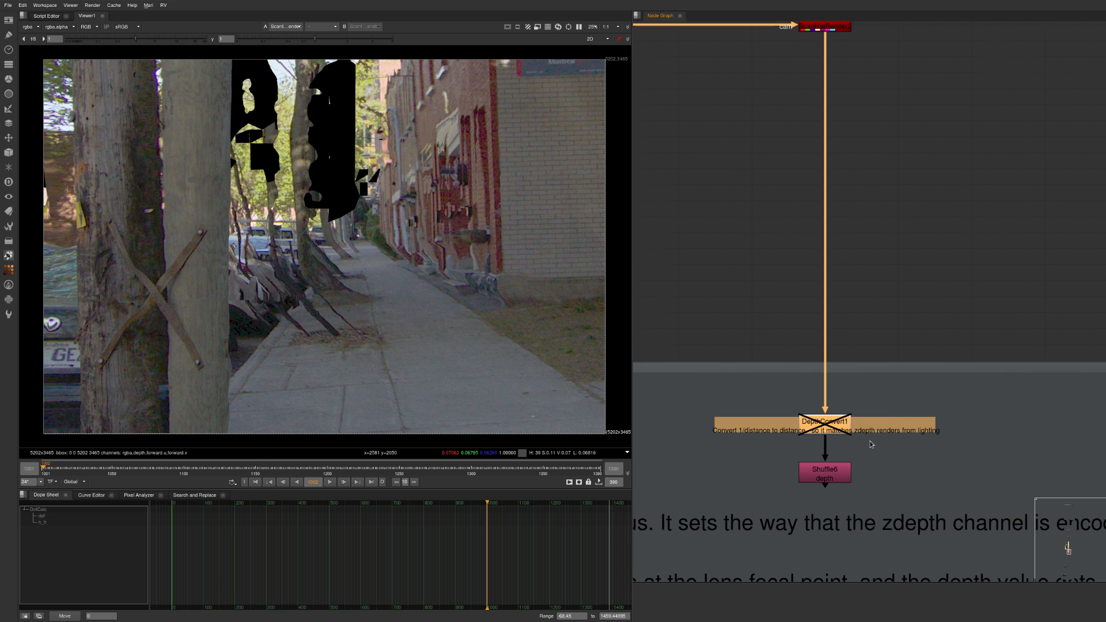
middle_drag(873, 452, 855, 361)
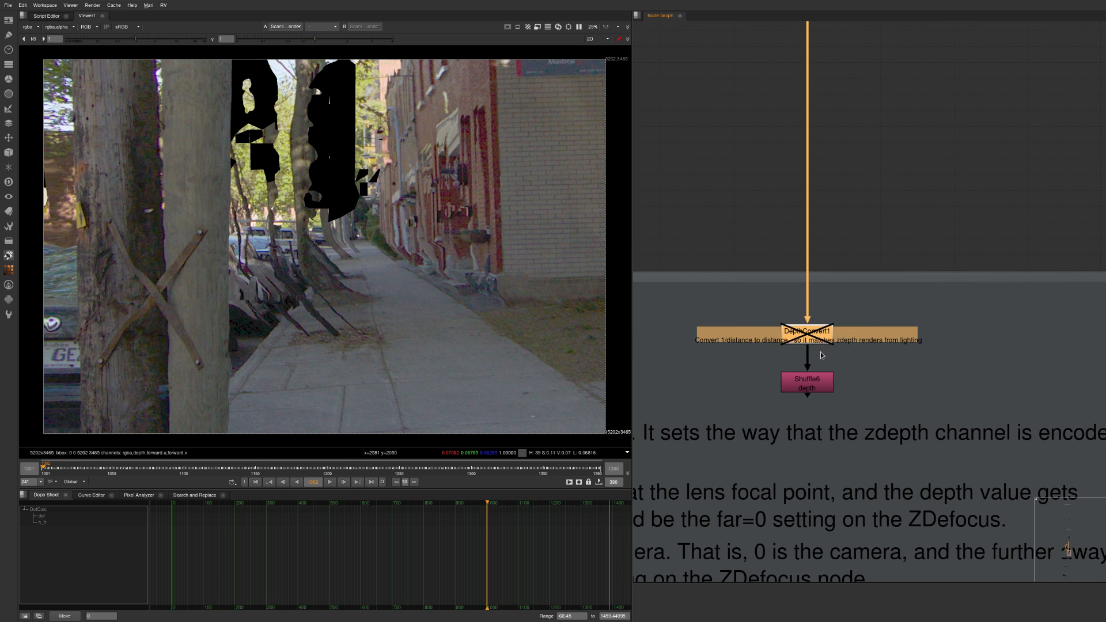
key(d)
key(Return)
alt+drag(672, 299, 830, 121)
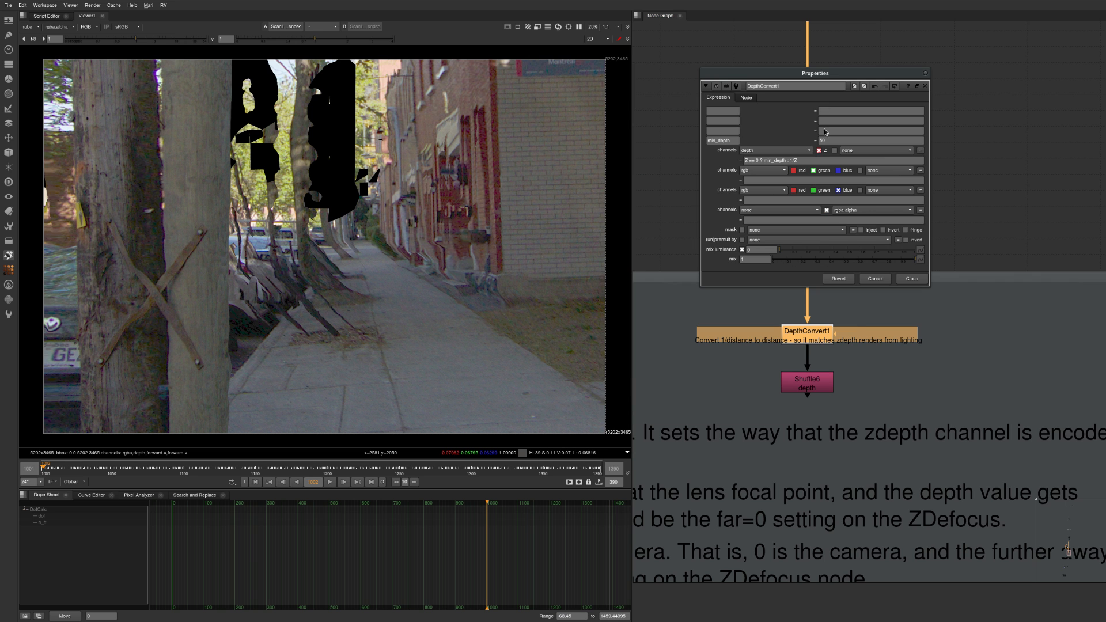
drag(792, 161, 960, 228)
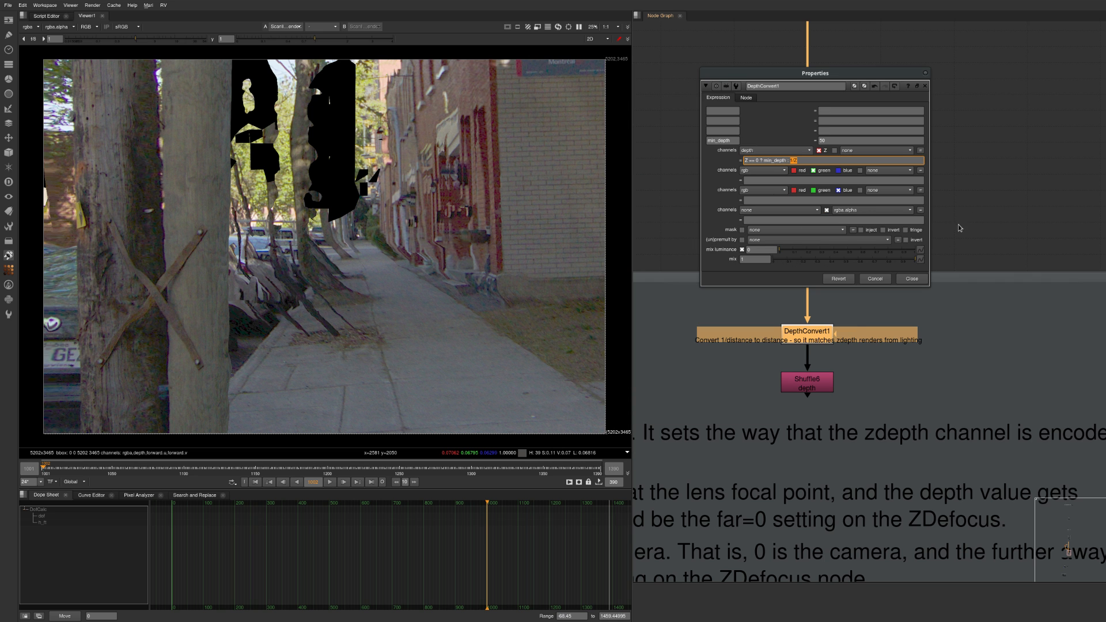
- Display the DepthConvert1 output in the viewer with the depth channel
click(878, 357)
key(1)
key(alt+q)
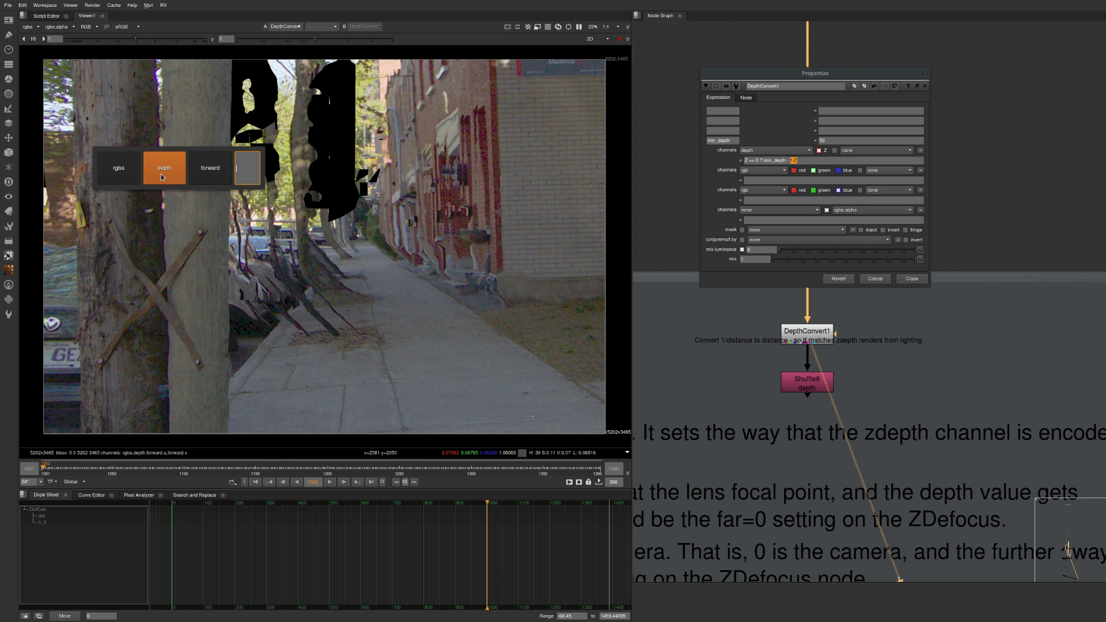
click(173, 169)
- Lower the viewer gain to 0.0005 to inspect the converted depth values, and reset the gain
drag(57, 38, 45, 39)
text(0.2)
key(Return)
click(49, 38)
text(0.0005)
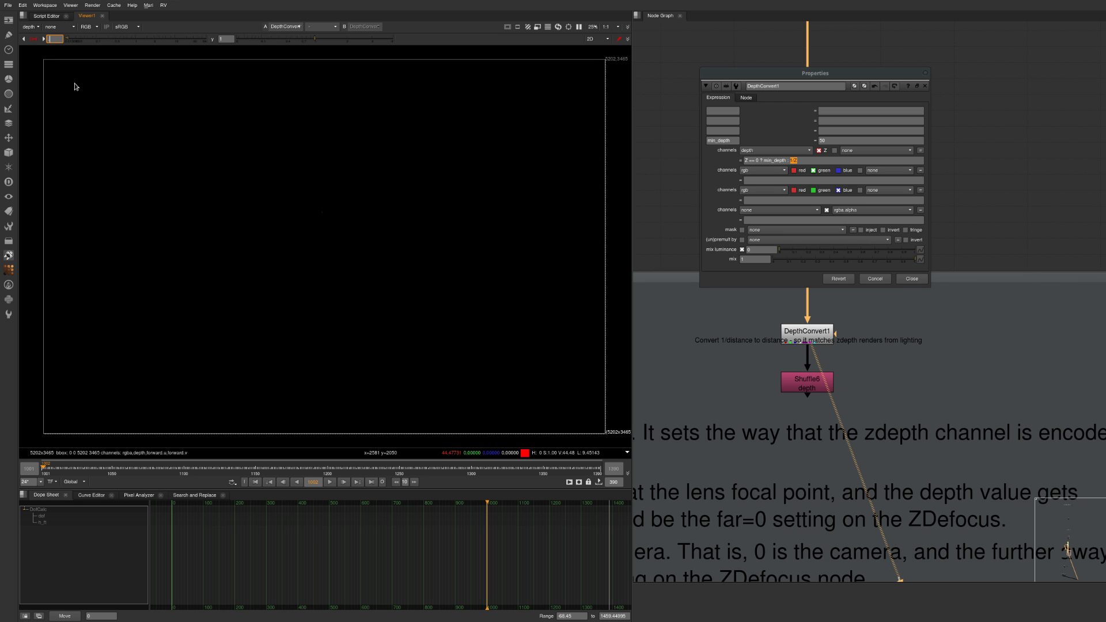
key(Return)
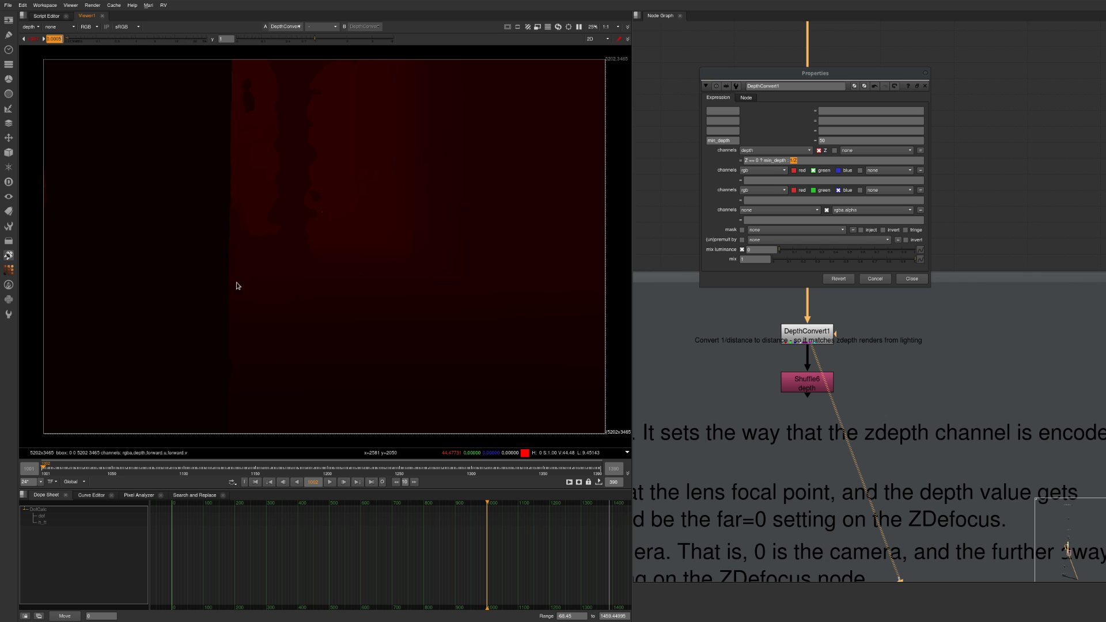
click(166, 236)
click(135, 38)
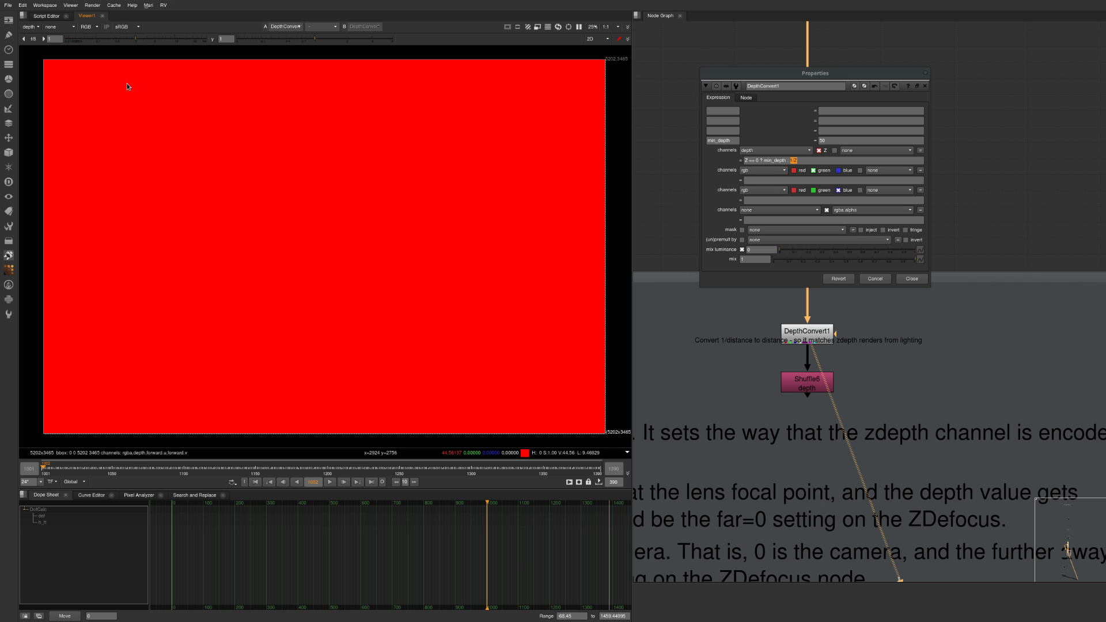
- Close the DepthConvert1 properties and review the zdepth styles notes beneath the projection setup
click(893, 393)
key(Escape)
click(823, 377)
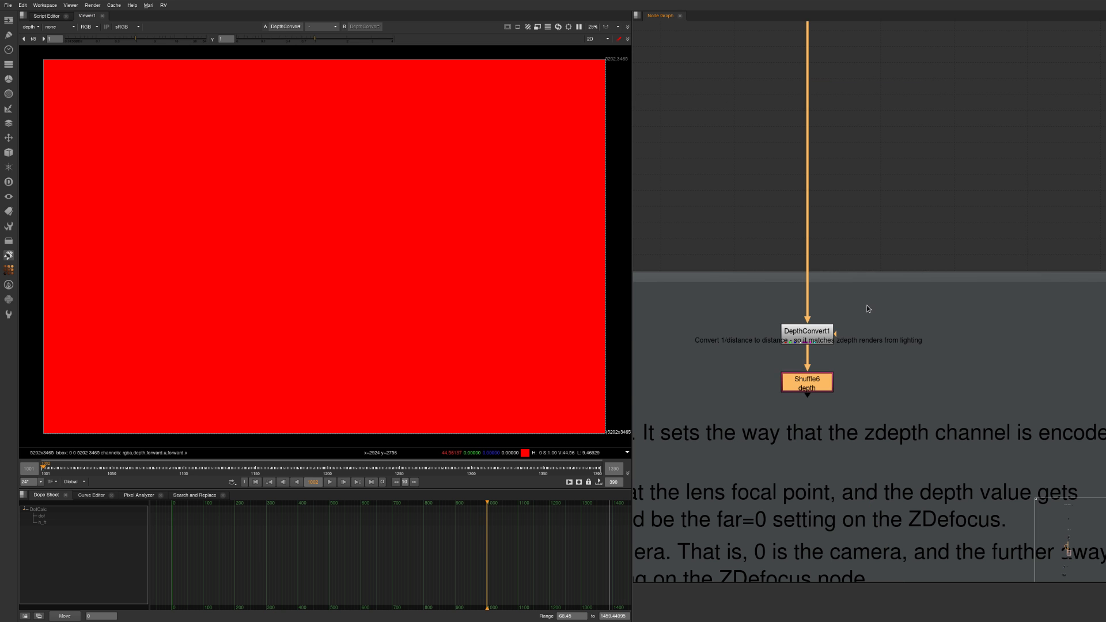
scroll(866, 309, down, 8)
scroll(860, 310, up, 7)
middle_drag(811, 373, 880, 275)
scroll(880, 275, down, 6)
scroll(844, 244, up, 4)
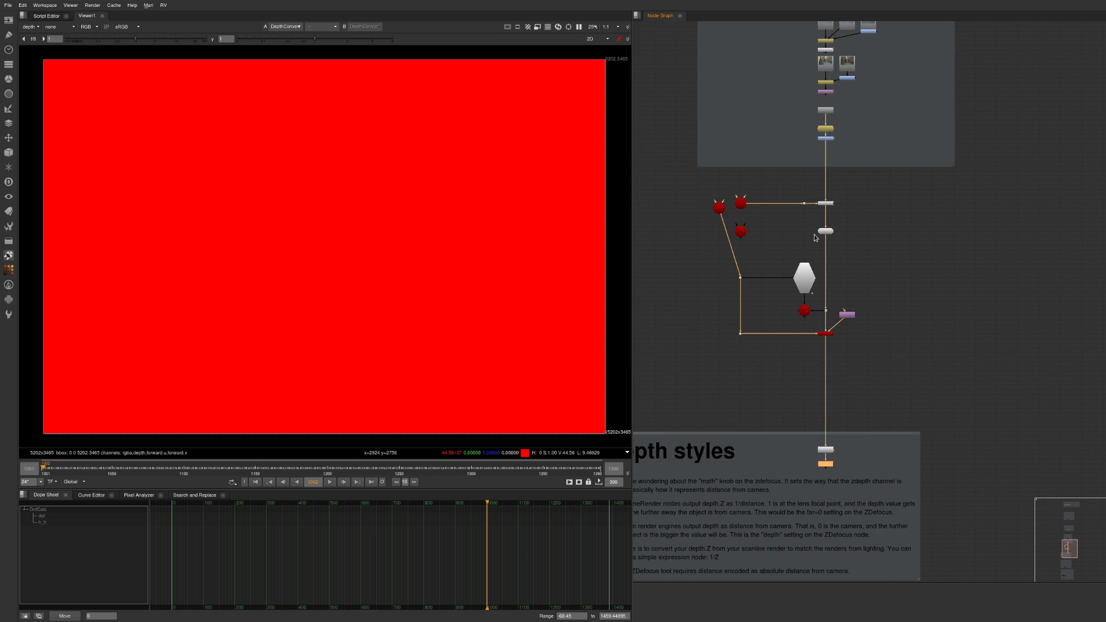
middle_drag(761, 372, 764, 368)
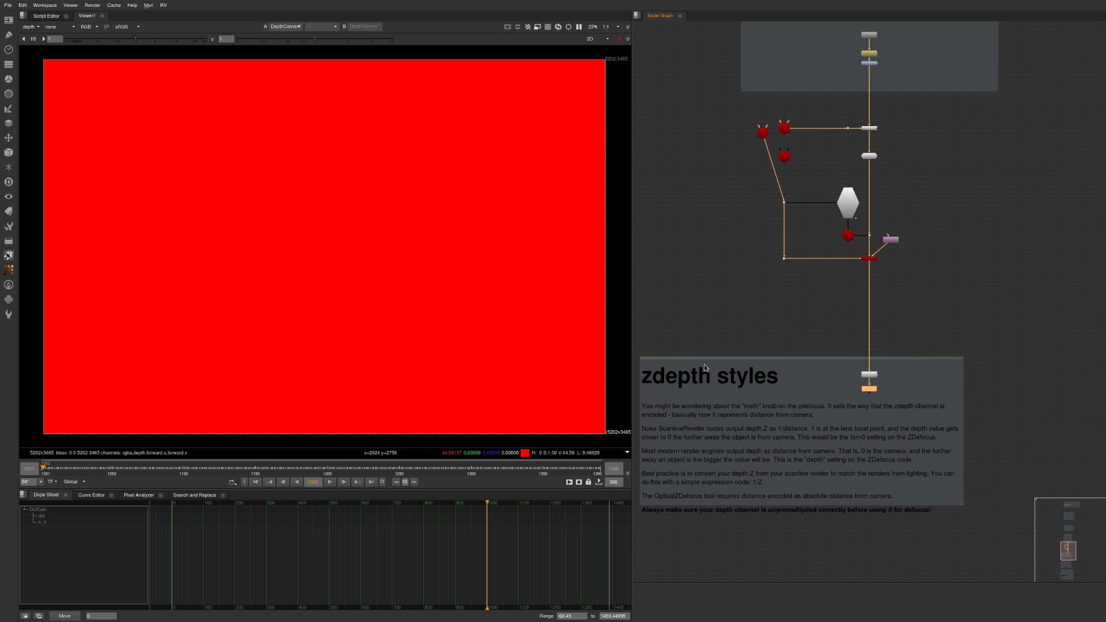
scroll(717, 382, up, 5)
scroll(807, 414, down, 1)
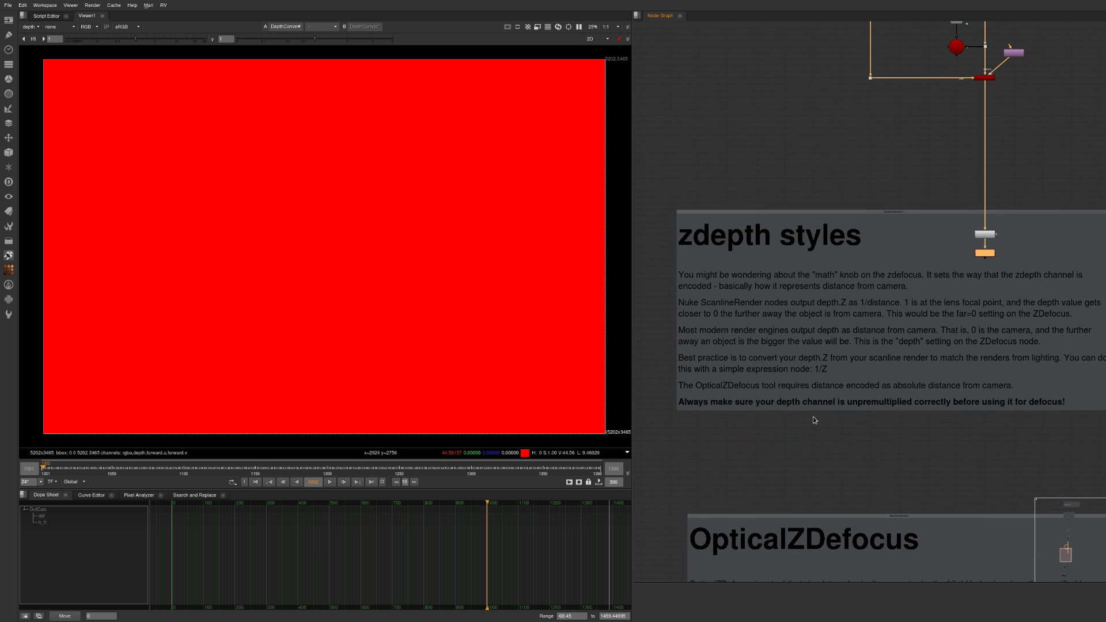
- Read the OpticalZDefocus notes on depth units and the general methodology in the node graph
scroll(778, 315, down, 4)
middle_drag(792, 376, 784, 312)
scroll(793, 407, up, 3)
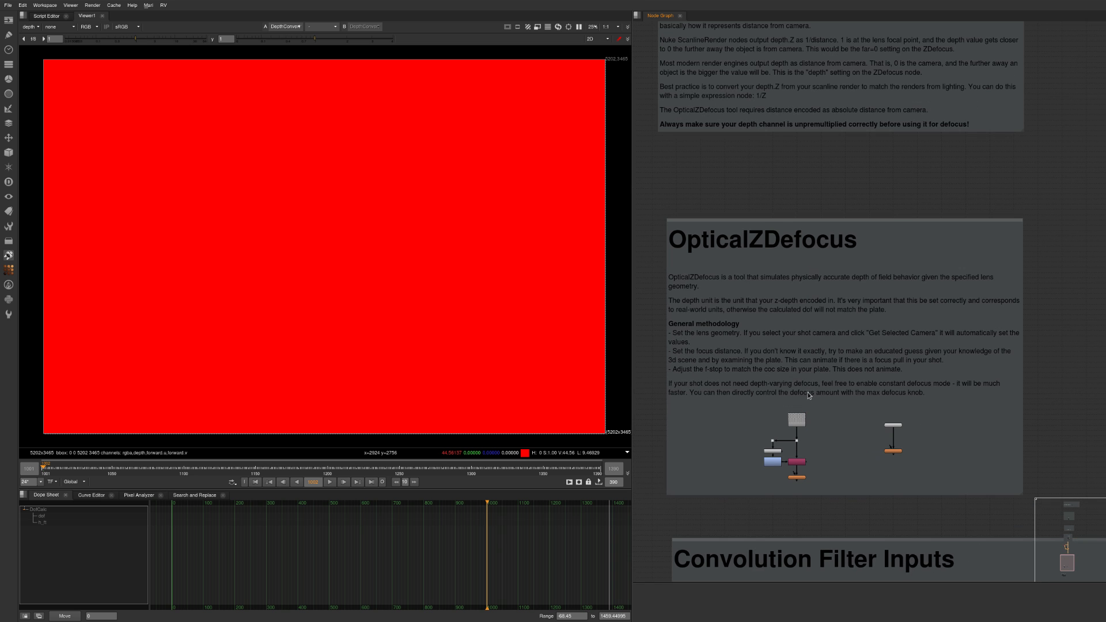
drag(780, 218, 770, 222)
click(794, 270)
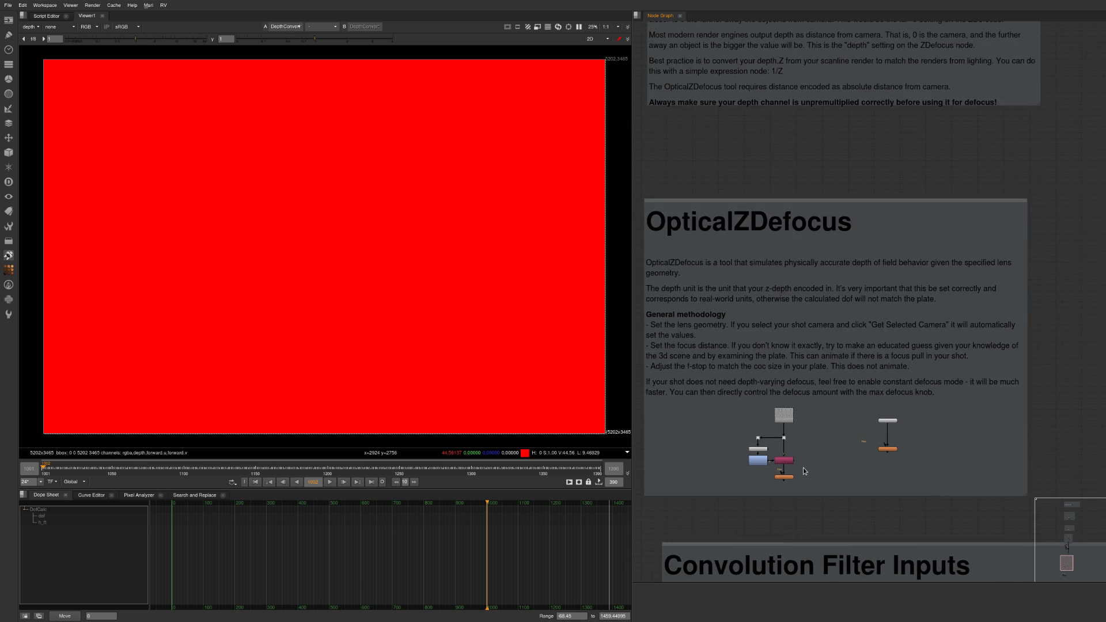
scroll(842, 474, up, 2)
scroll(814, 304, down, 4)
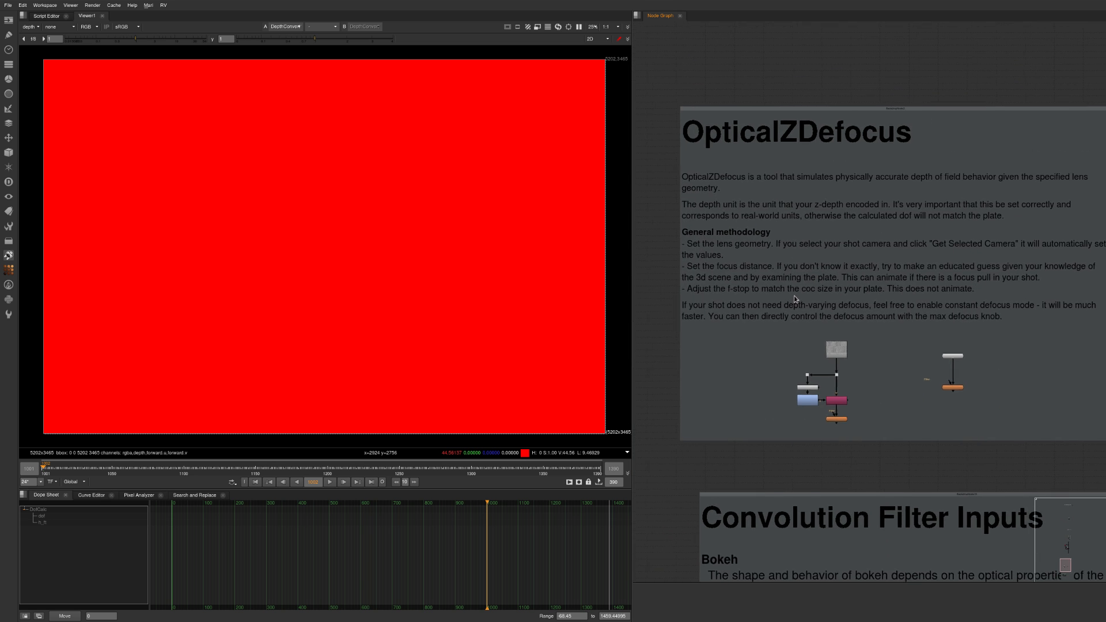
- Switch to Google Chrome and look through the Wikipedia Depth of field article down to the derivation of the DOF formulae
key(alt+Tab)
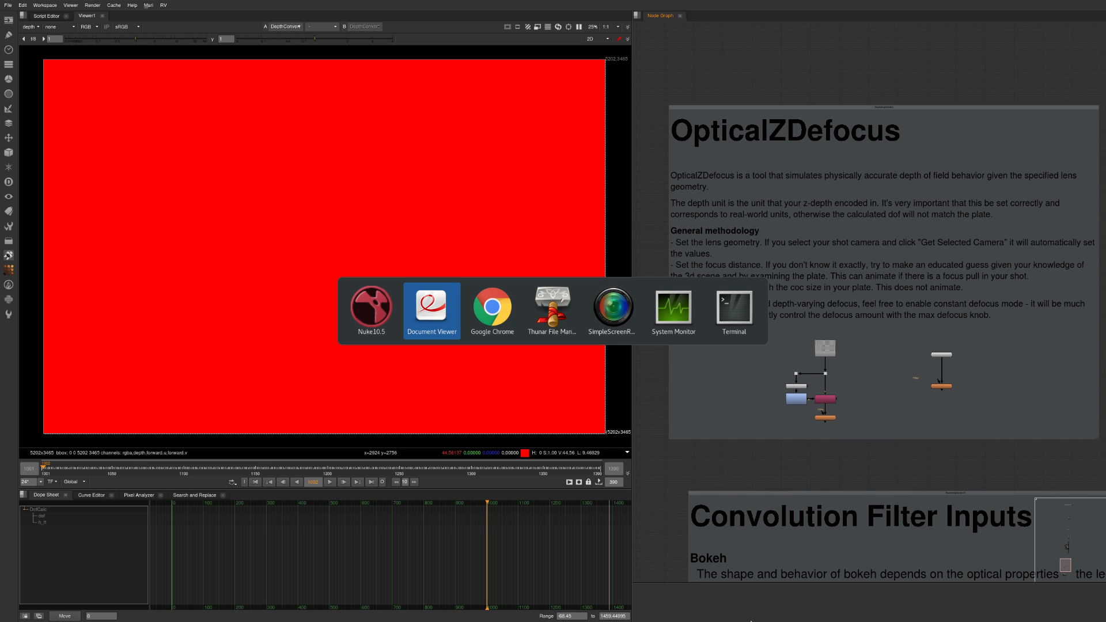
key(alt+Tab)
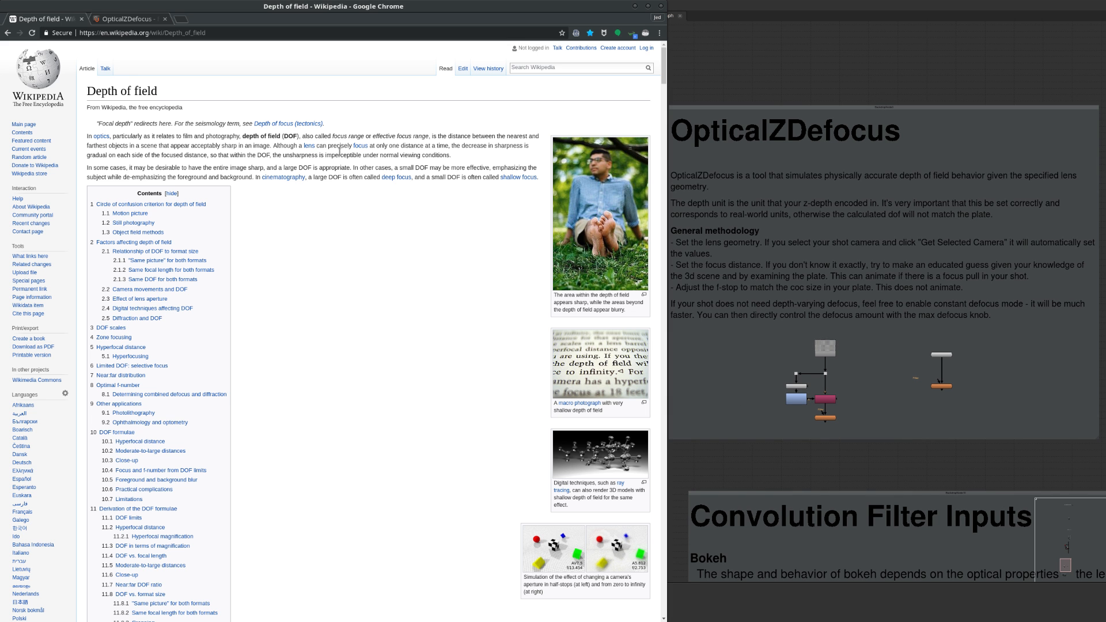
drag(355, 117, 353, 217)
click(354, 218)
scroll(341, 251, down, 10)
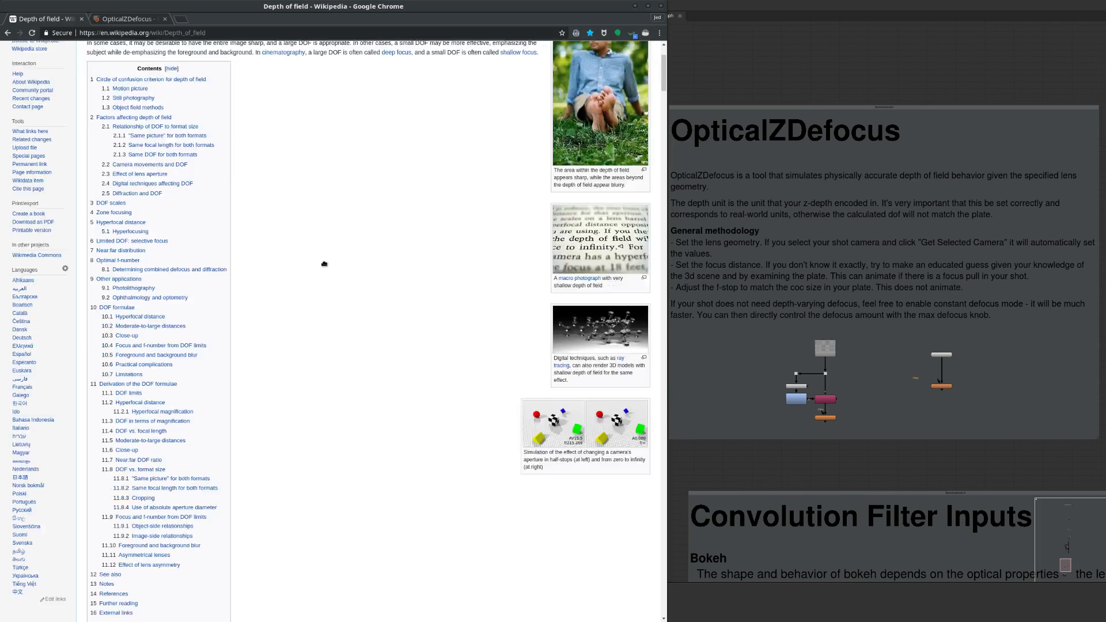
scroll(281, 373, down, 20)
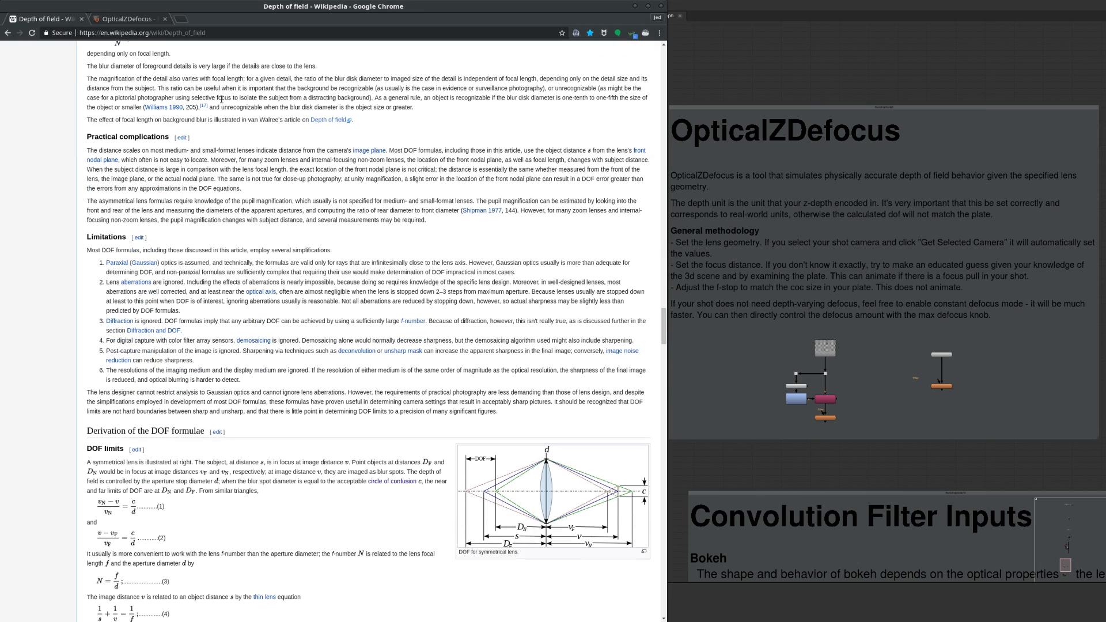
- View the OpticalZDefocus gizmo page on Nukepedia and return to Nuke
click(133, 17)
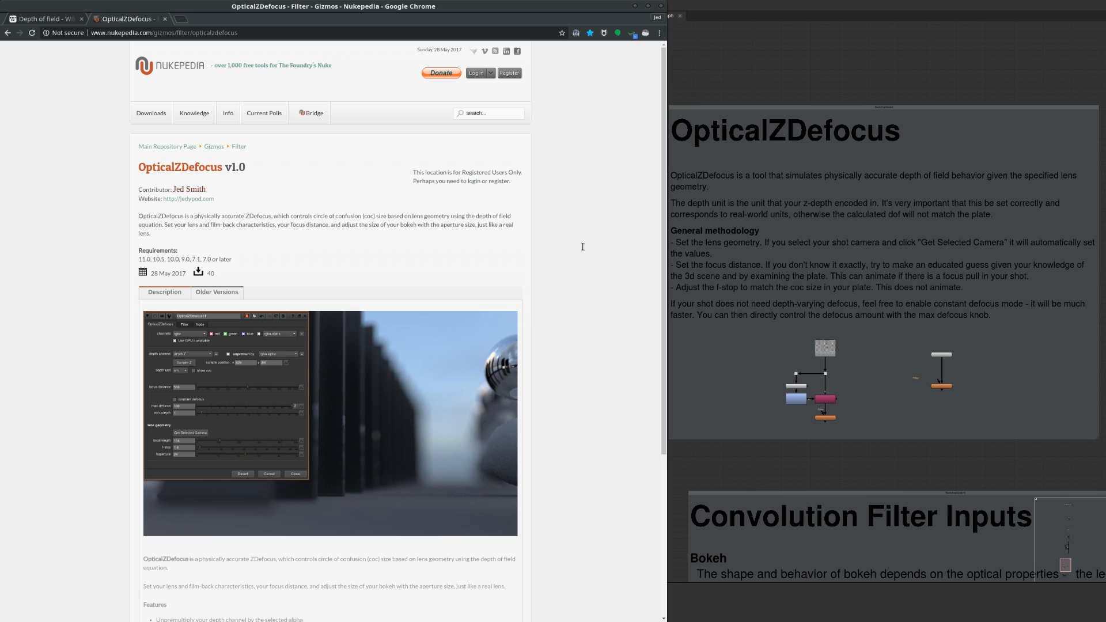
scroll(585, 157, down, 2)
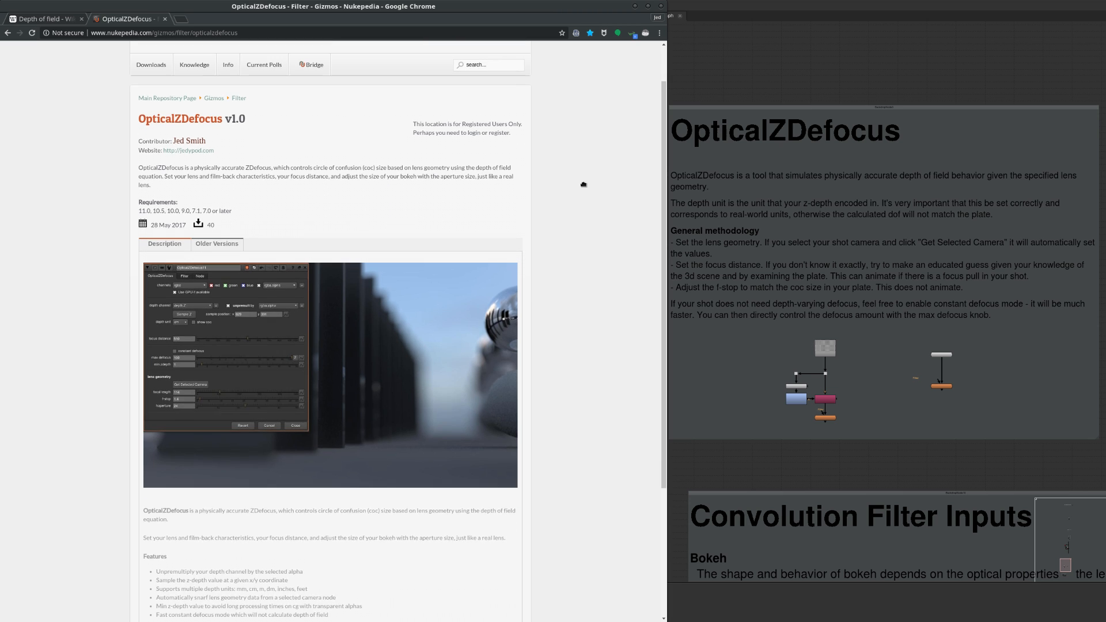
click(861, 210)
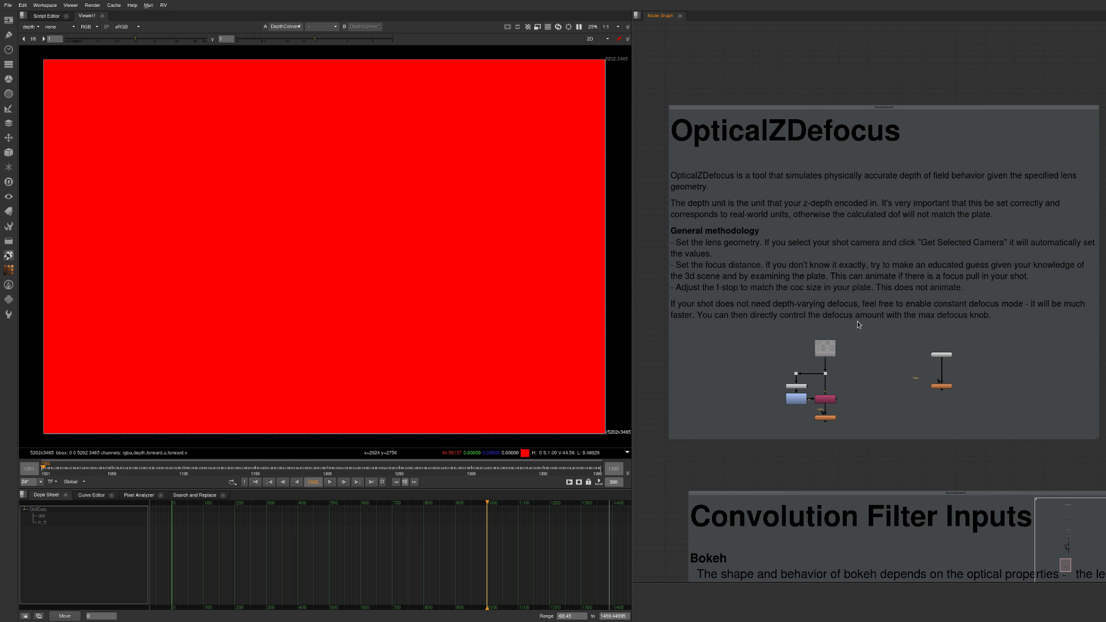
- Display the OpticalZDefocus result of the checkerboard example in the viewer with the rgba channels
drag(864, 326, 827, 356)
drag(872, 379, 792, 453)
key(1)
click(866, 410)
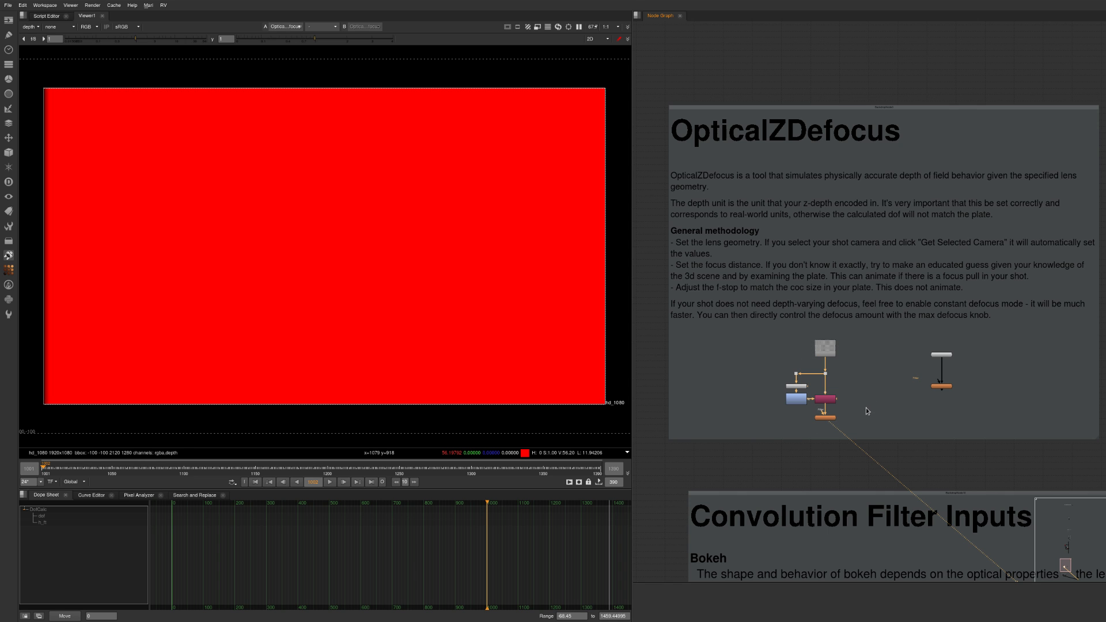
key(alt+q)
click(301, 319)
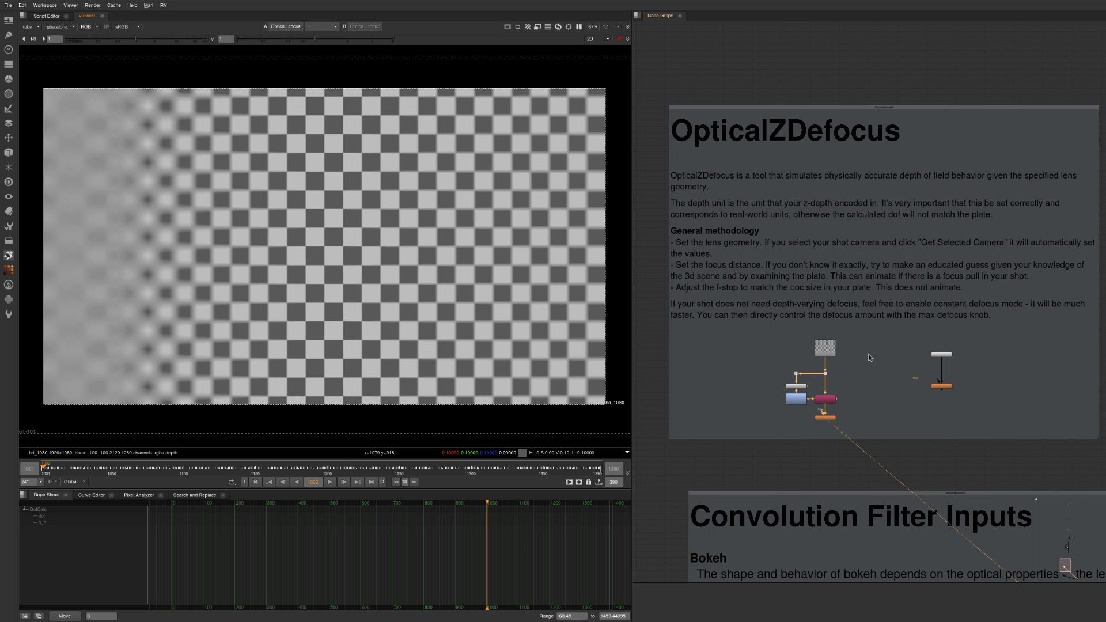
- Display the source CheckerBoard node of the OpticalZDefocus example in the viewer
scroll(808, 346, up, 4)
scroll(853, 343, down, 3)
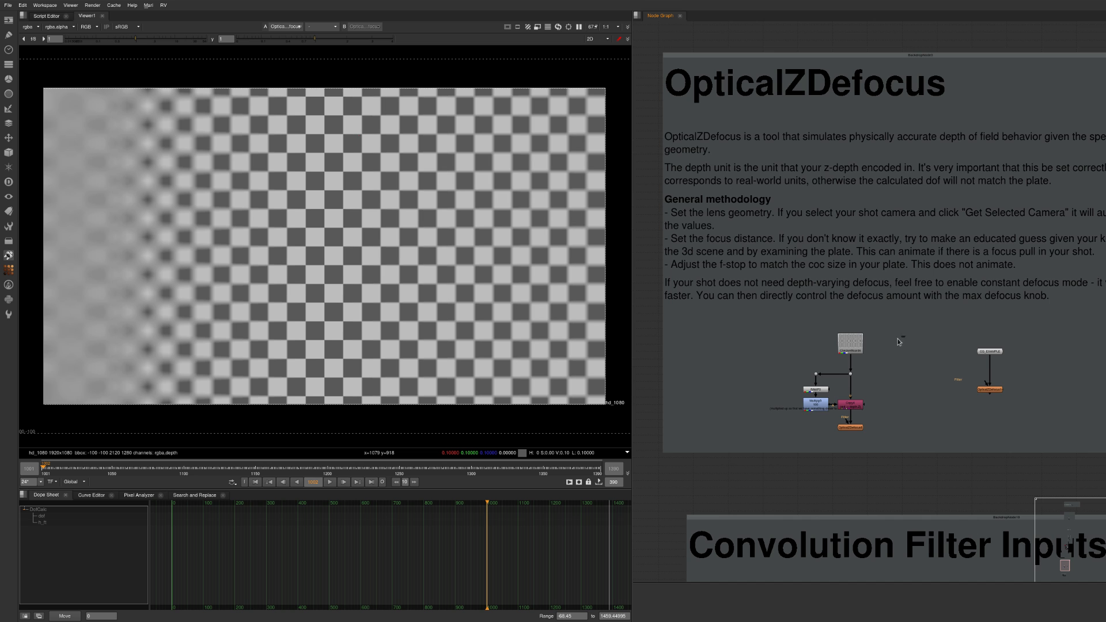
middle_drag(911, 327, 886, 335)
scroll(886, 335, down, 1)
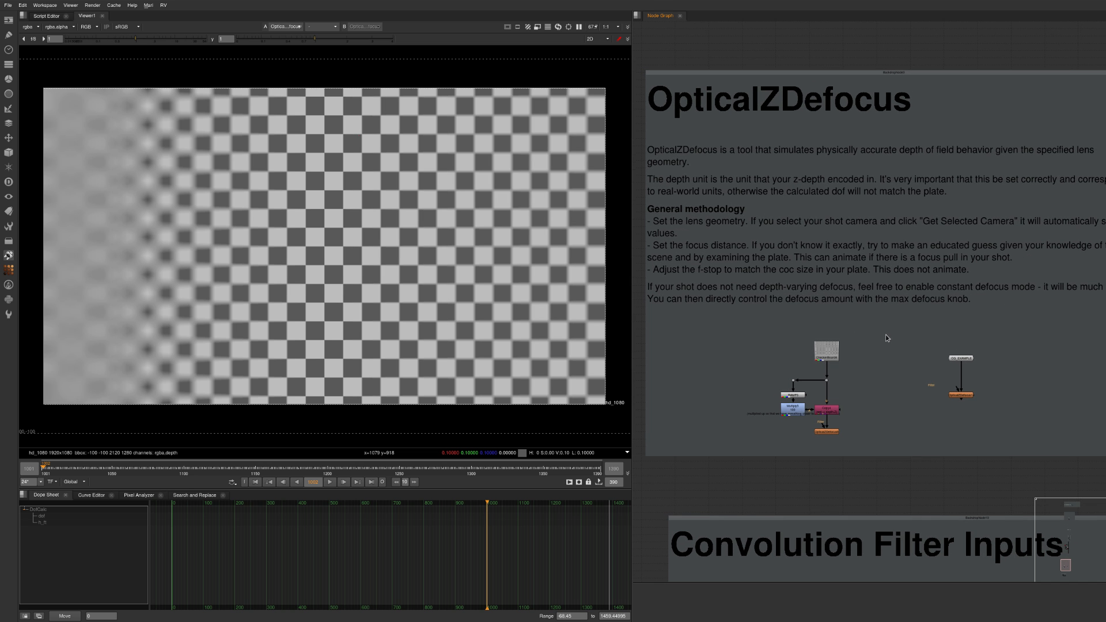
drag(870, 332, 806, 376)
key(1)
- Display the example's RAMP node and its Multiply node set to 100 in the viewer, one after the other
scroll(785, 402, up, 2)
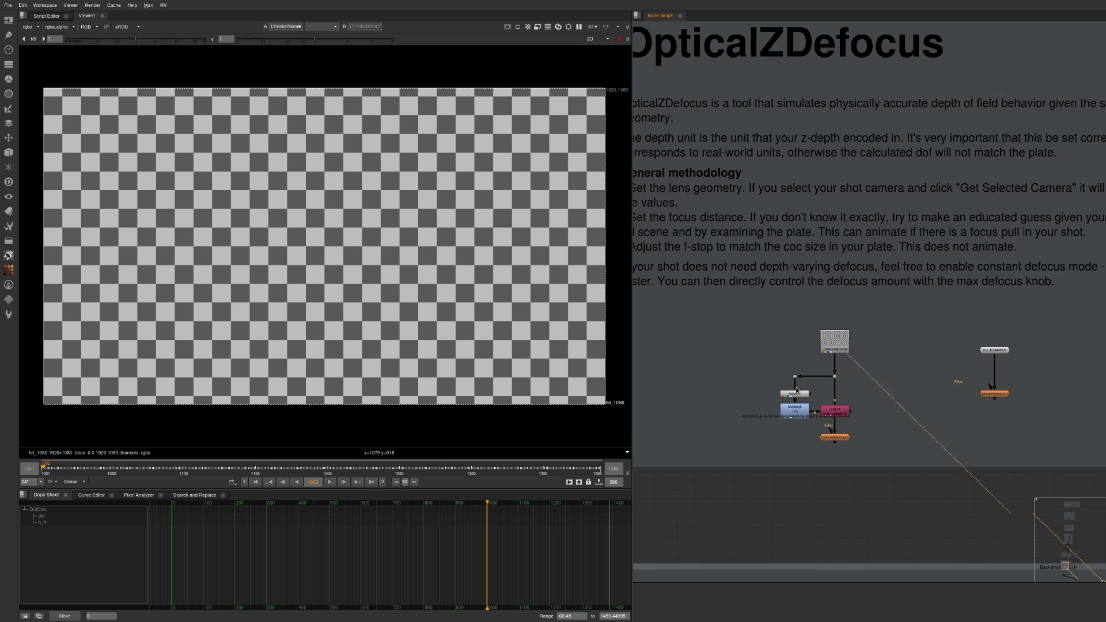
click(806, 392)
key(1)
click(804, 414)
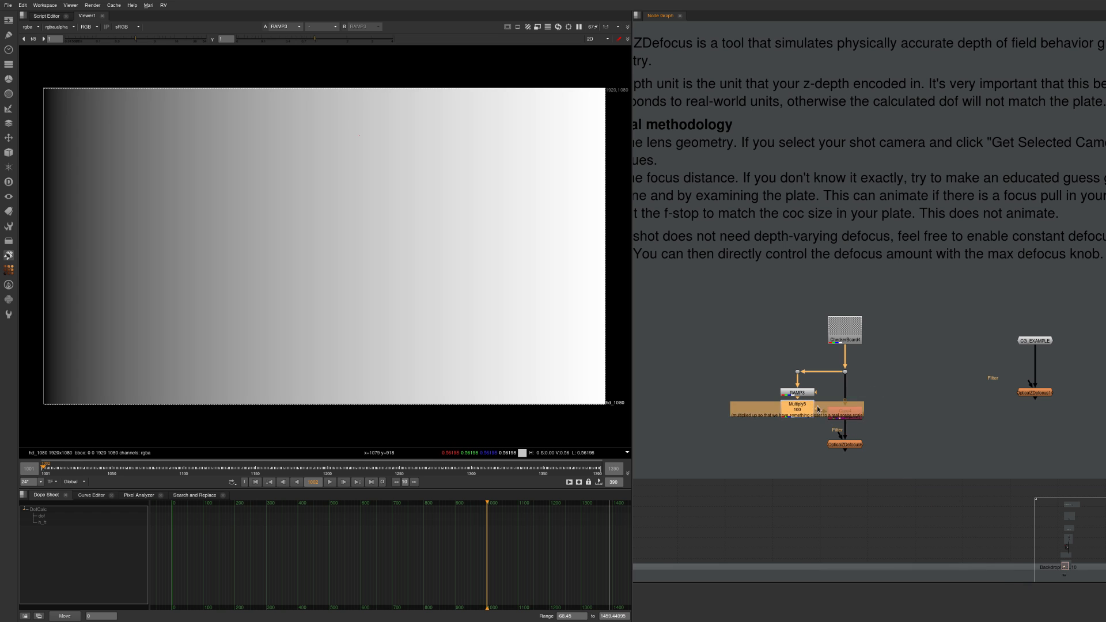
key(1)
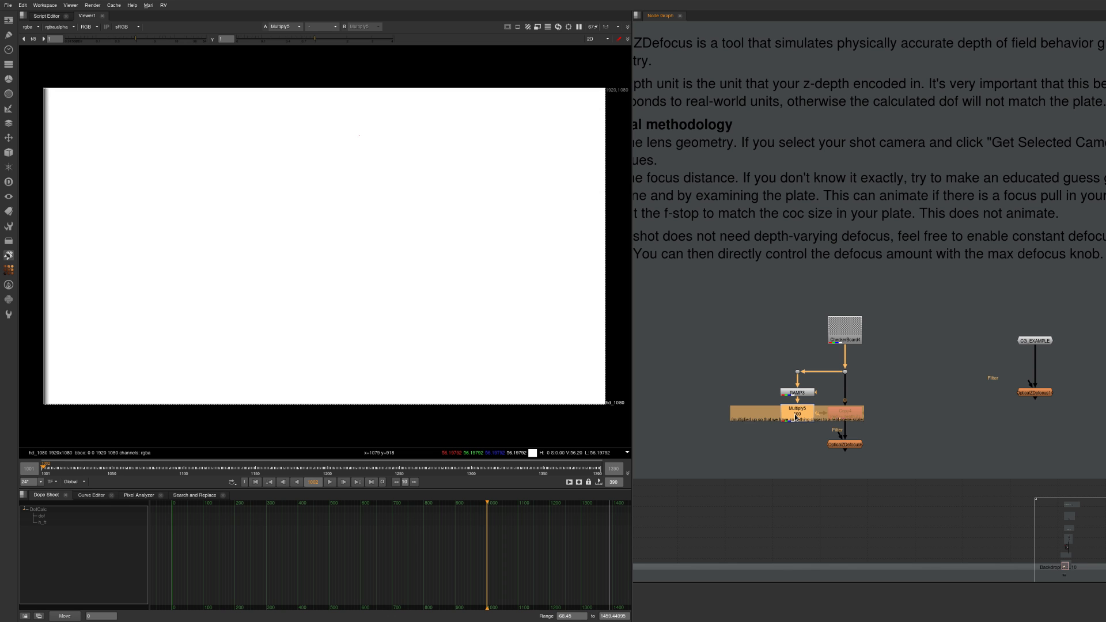
- Display the checkerboard example's Copy node in the viewer, first its depth channel and then its rgba channels
click(885, 409)
click(844, 417)
key(1)
key(alt+q)
click(481, 331)
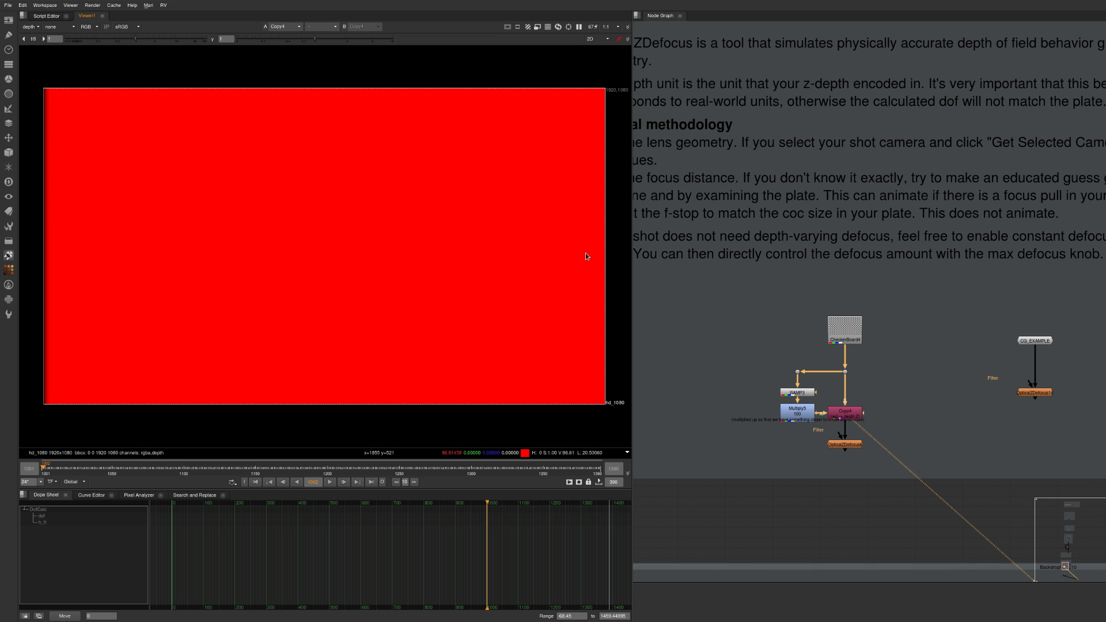
key(alt+q)
click(472, 319)
click(932, 448)
- Open the settings of the checkerboard example's OpticalZDefocus node and display its result in the viewer
scroll(819, 456, up, 2)
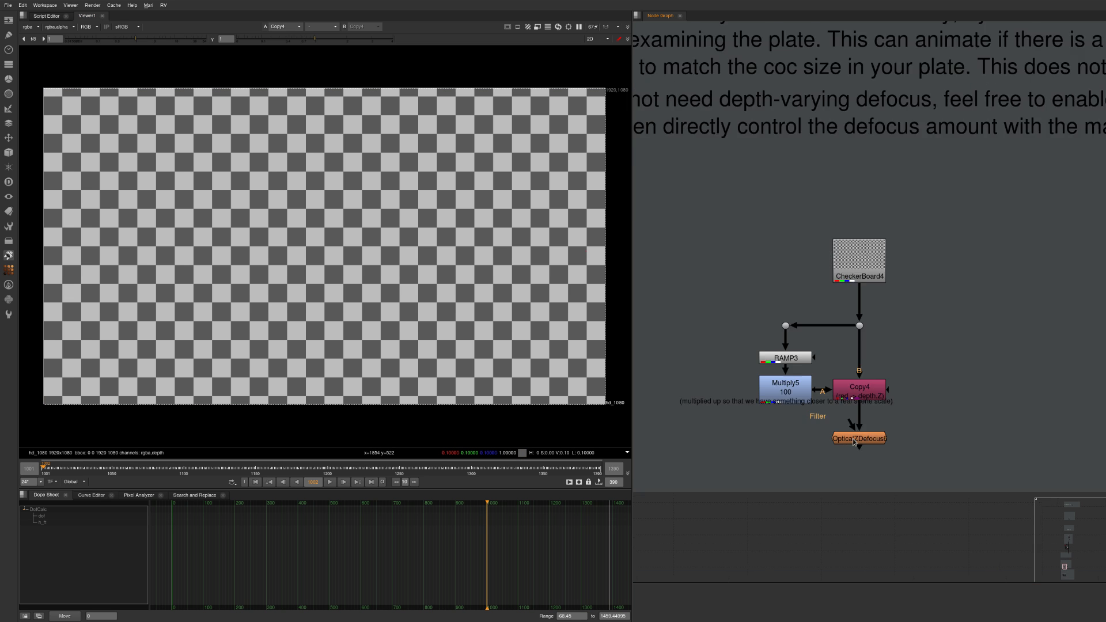
double_click(853, 439)
alt+drag(593, 459, 1068, 147)
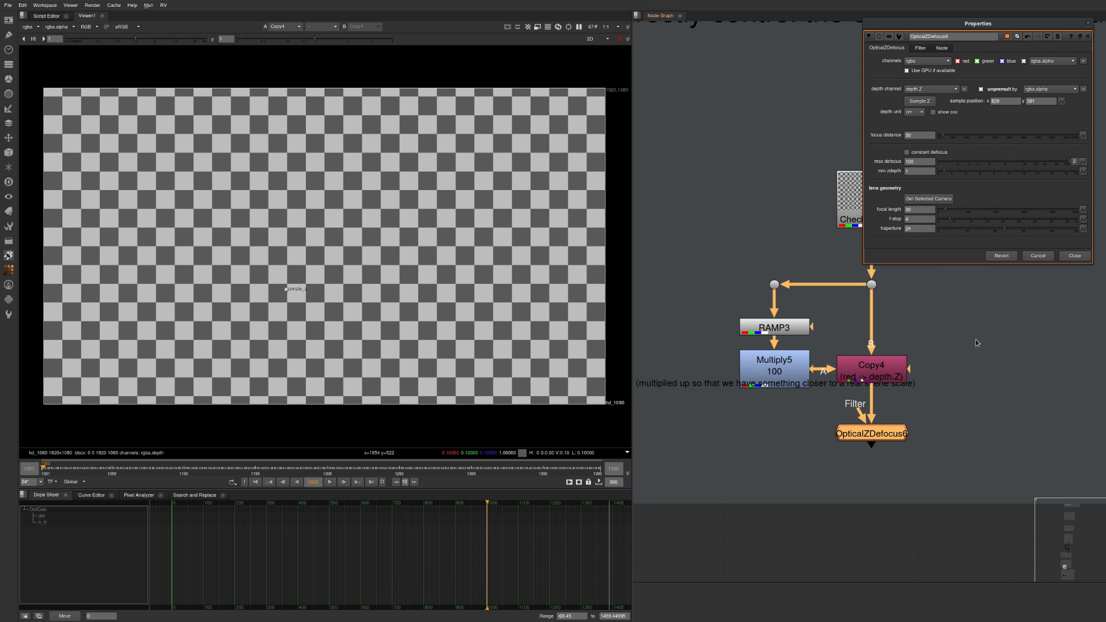
key(1)
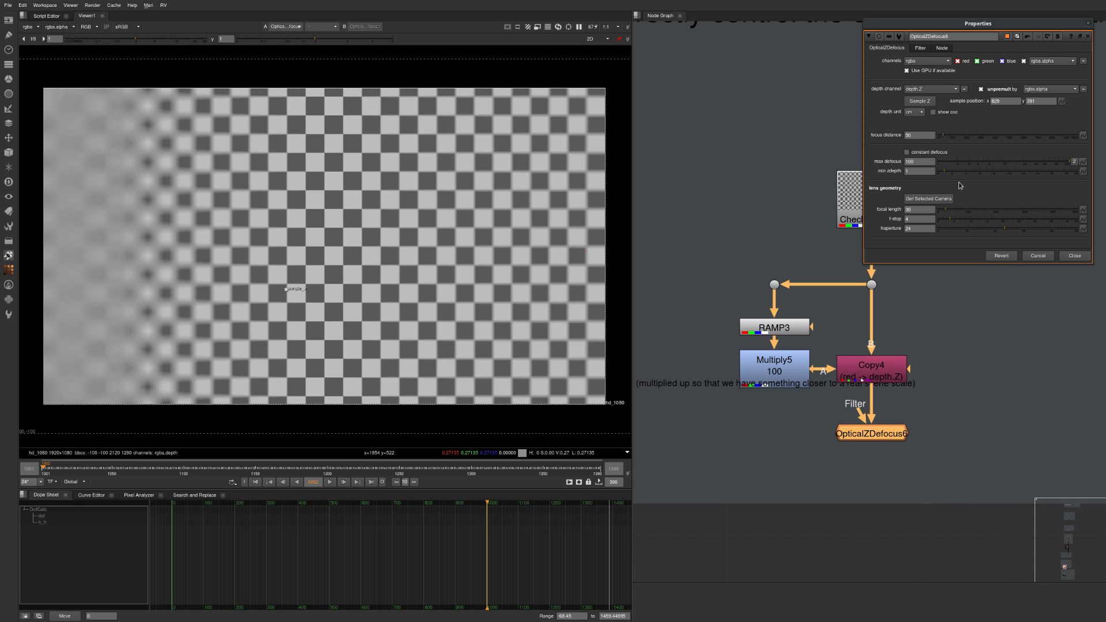
- Load the OpticalZDefocus lens geometry from the Camera_50mm node with Get Selected Camera
click(923, 219)
key(Tab)
scroll(753, 154, down, 10)
middle_drag(743, 193, 742, 378)
scroll(749, 277, up, 2)
middle_drag(749, 276, 768, 435)
scroll(800, 139, up, 4)
middle_drag(799, 140, 743, 209)
scroll(744, 209, up, 5)
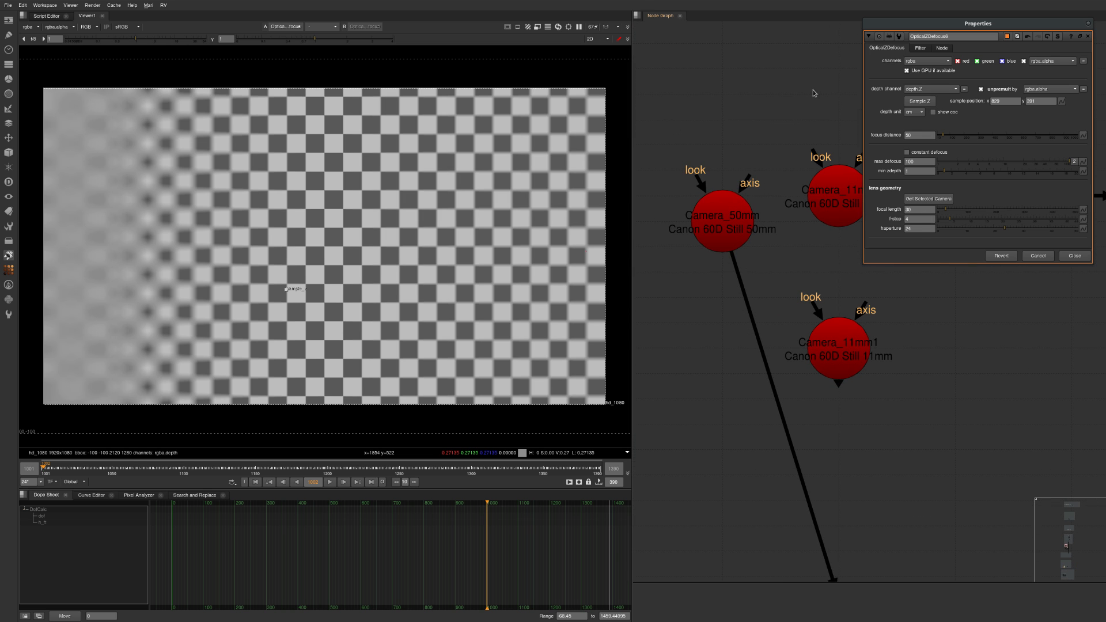
click(749, 230)
click(923, 200)
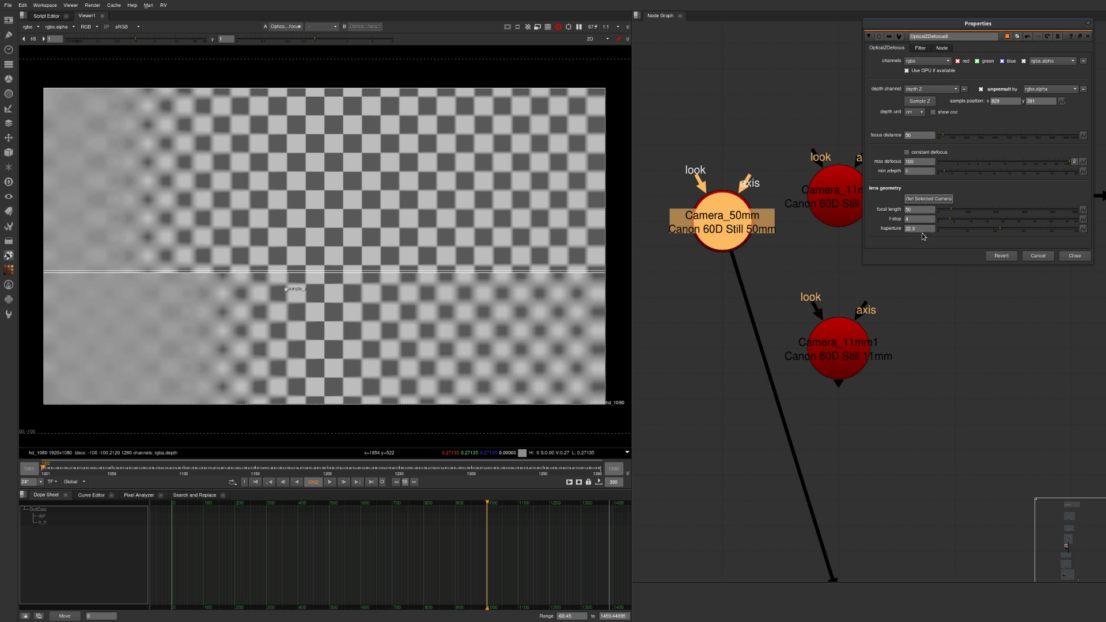
- Examine the general methodology notes in the OpticalZDefocus section of the node graph
scroll(778, 311, down, 10)
middle_drag(775, 494, 749, 339)
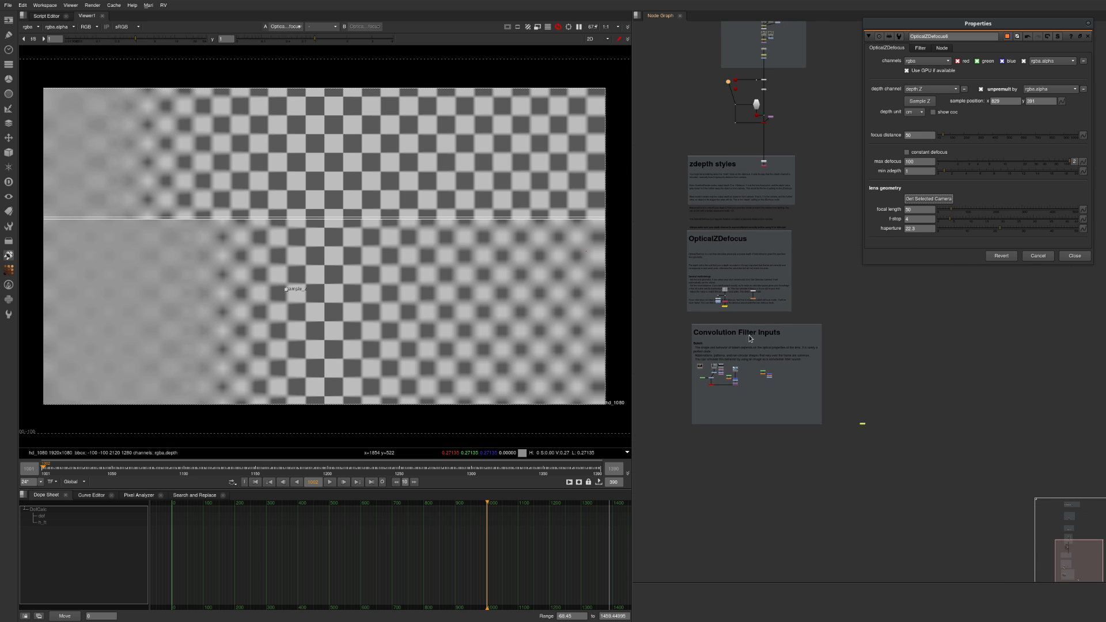
scroll(750, 339, up, 4)
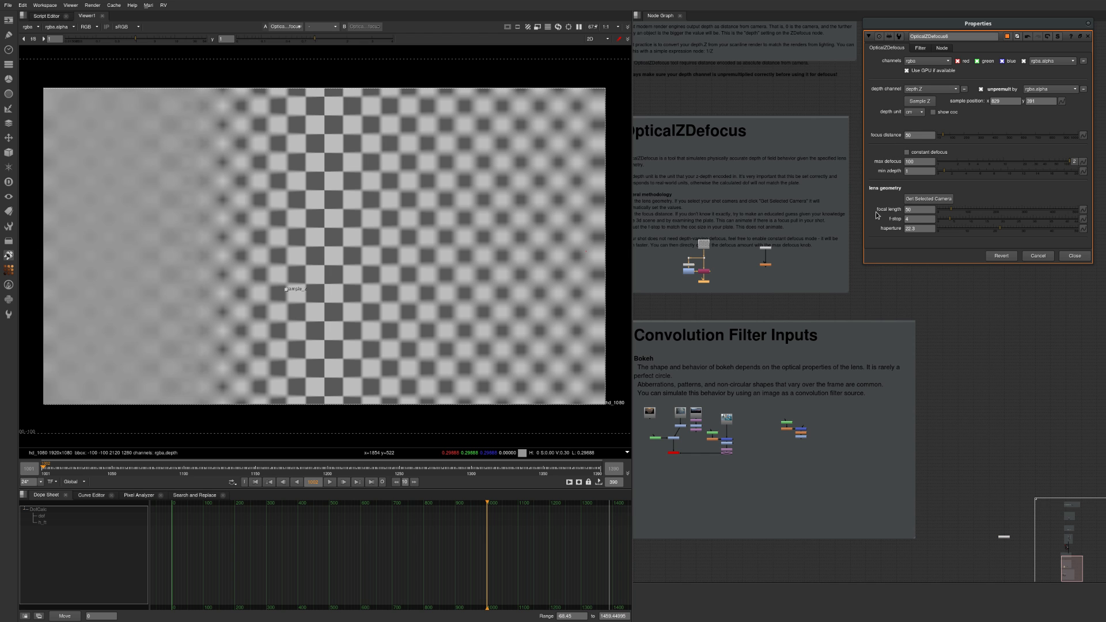
middle_drag(791, 283, 808, 371)
scroll(811, 333, up, 1)
scroll(812, 335, up, 4)
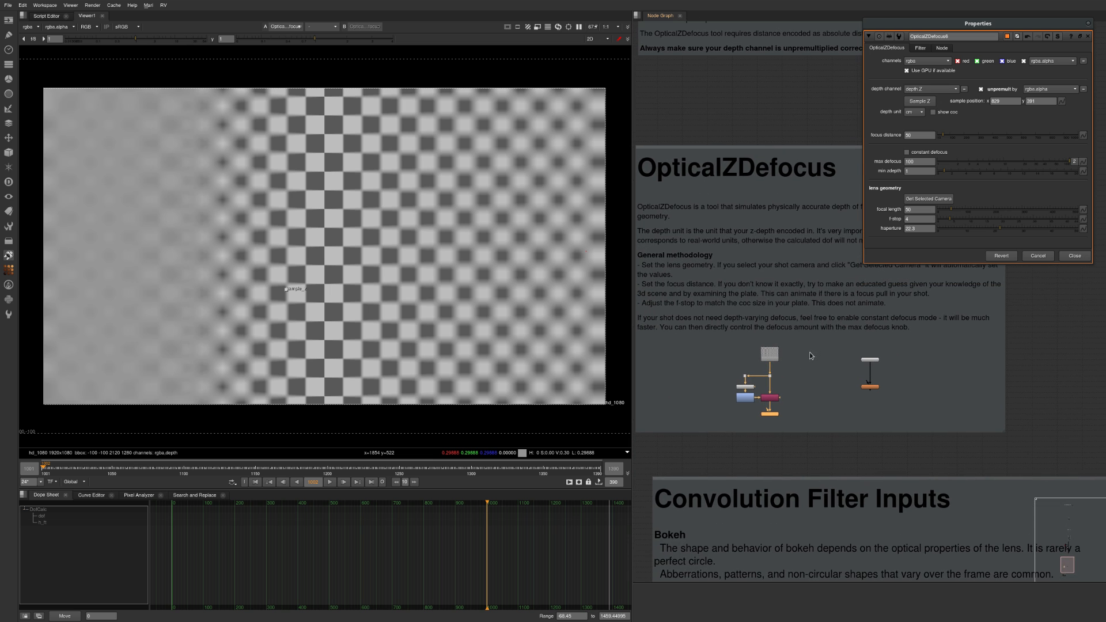
click(818, 346)
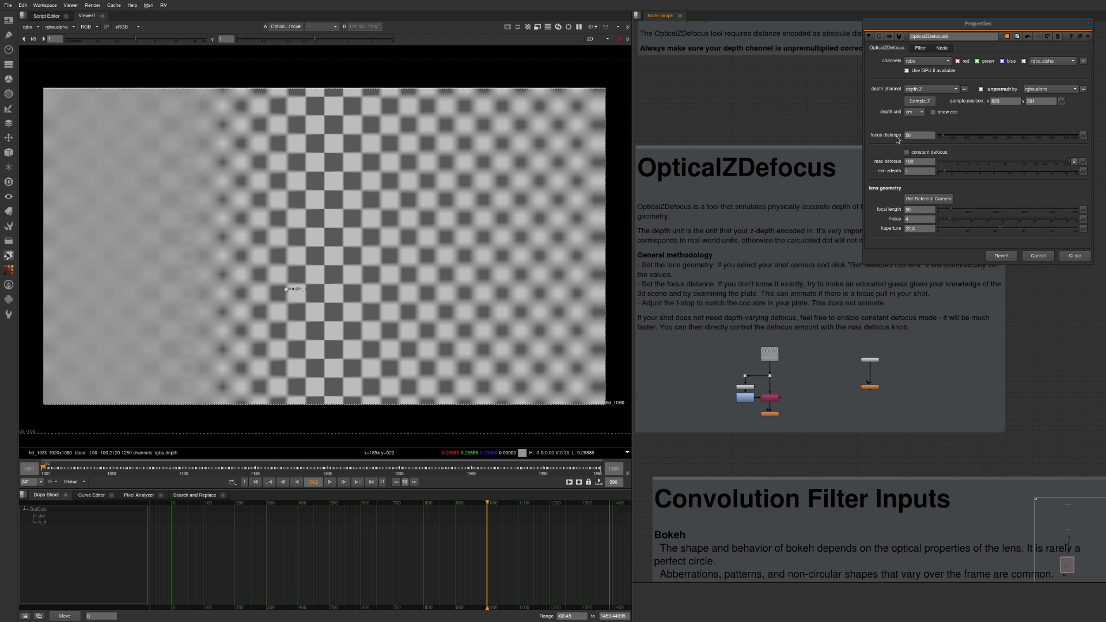
- Set the depth unit of the OpticalZDefocus node to dm
click(893, 118)
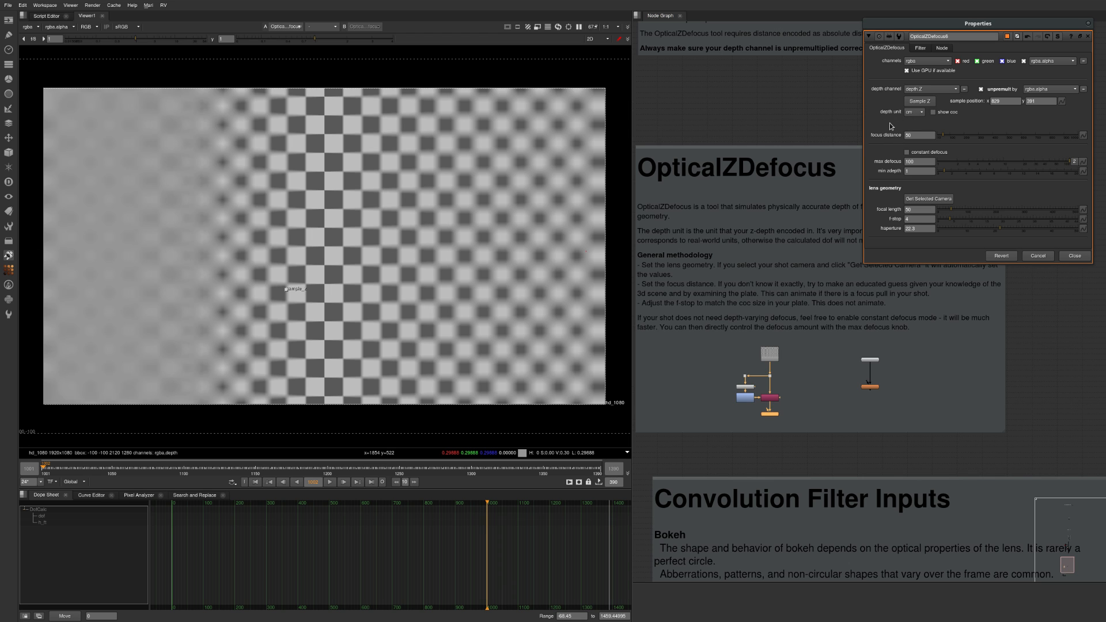
click(921, 116)
click(916, 123)
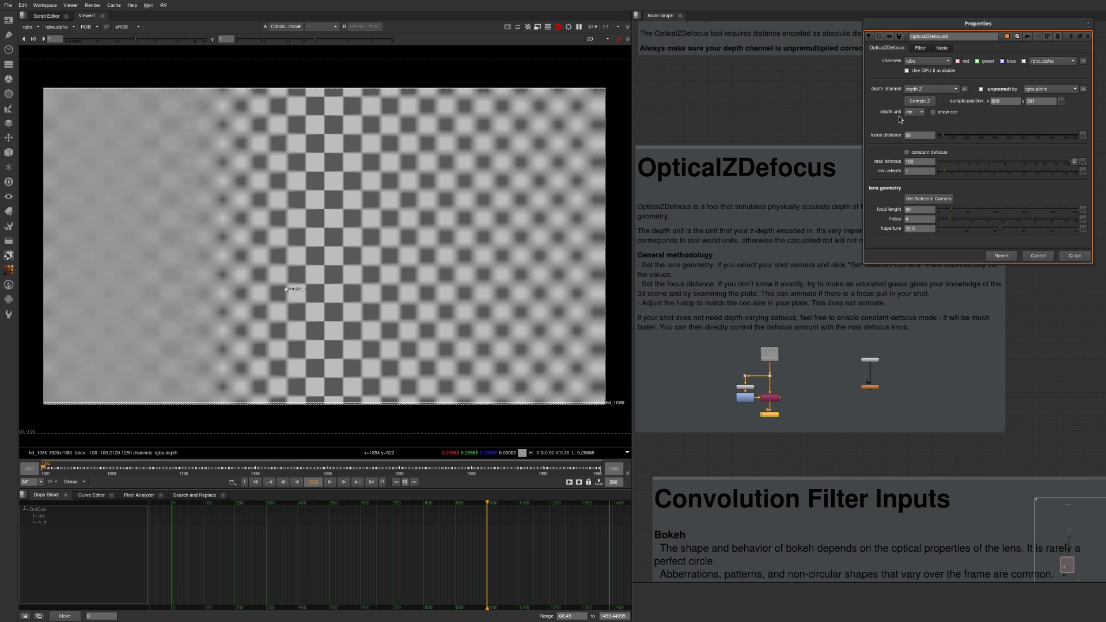
click(921, 113)
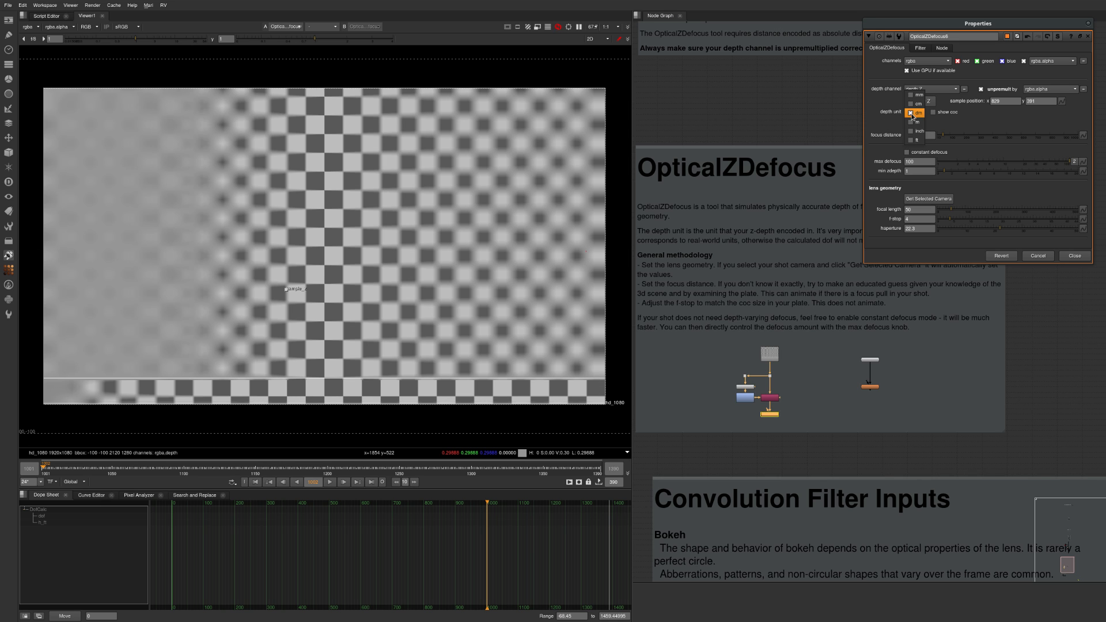
click(880, 152)
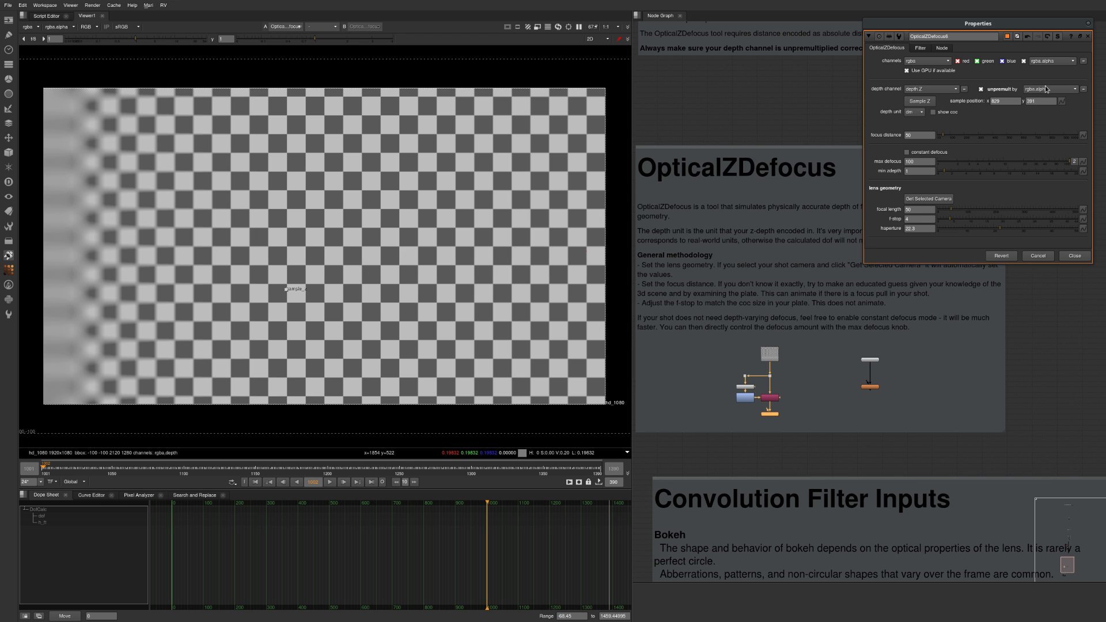
- Add a Premult node below the scanline render node and set it to multiply the depth channel by rgba.alpha
scroll(729, 165, down, 3)
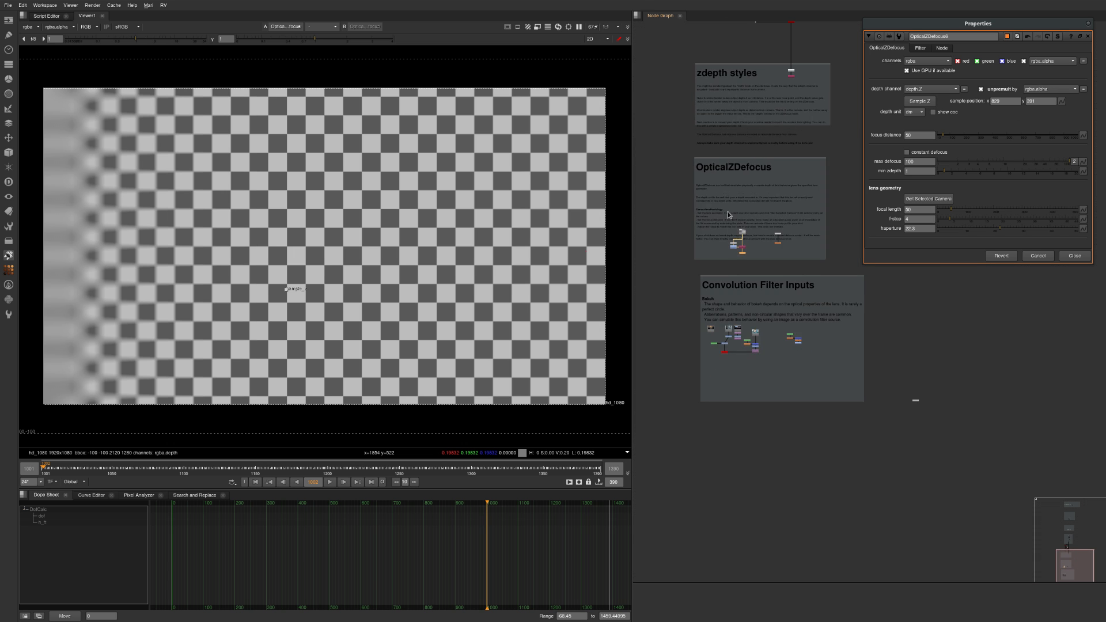
middle_drag(728, 212, 687, 370)
scroll(752, 237, up, 6)
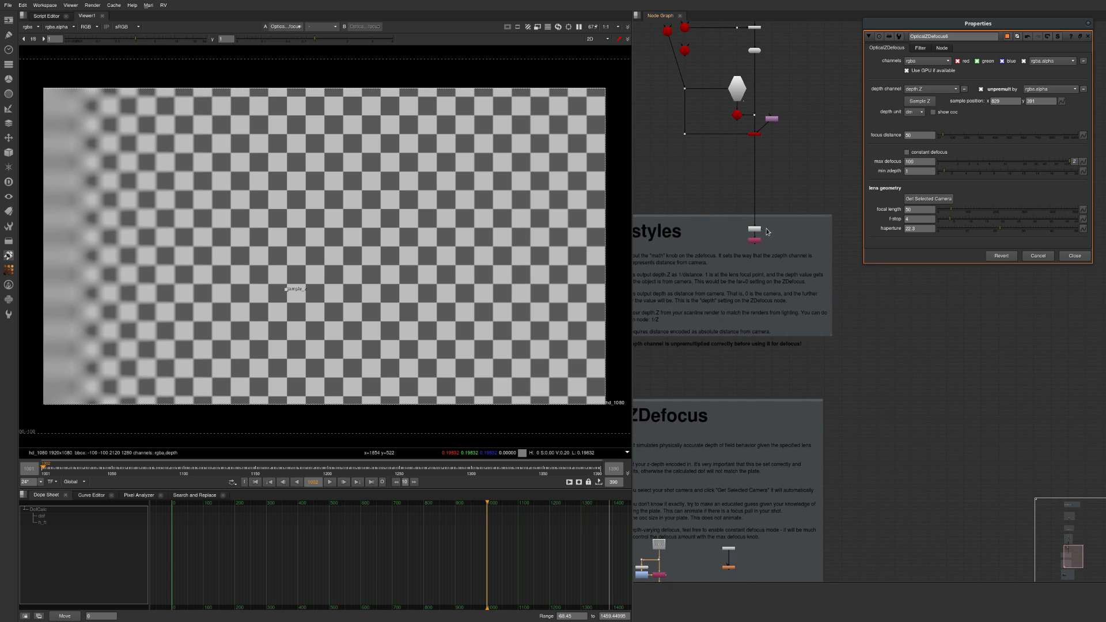
middle_drag(770, 123, 767, 237)
drag(775, 165, 718, 117)
key(p)
key(Return)
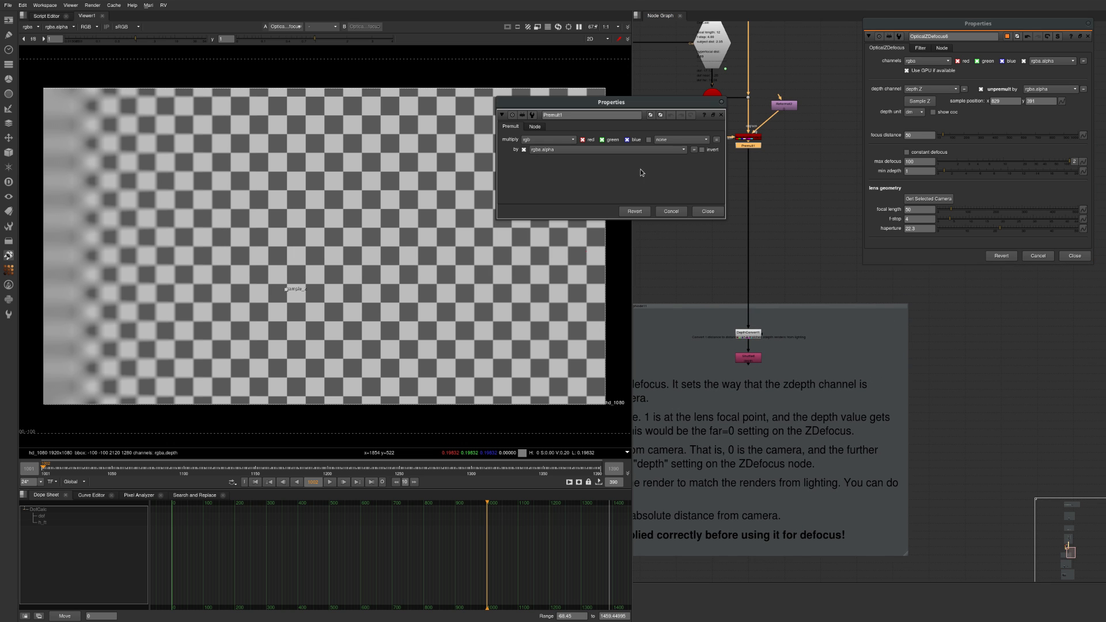
click(547, 141)
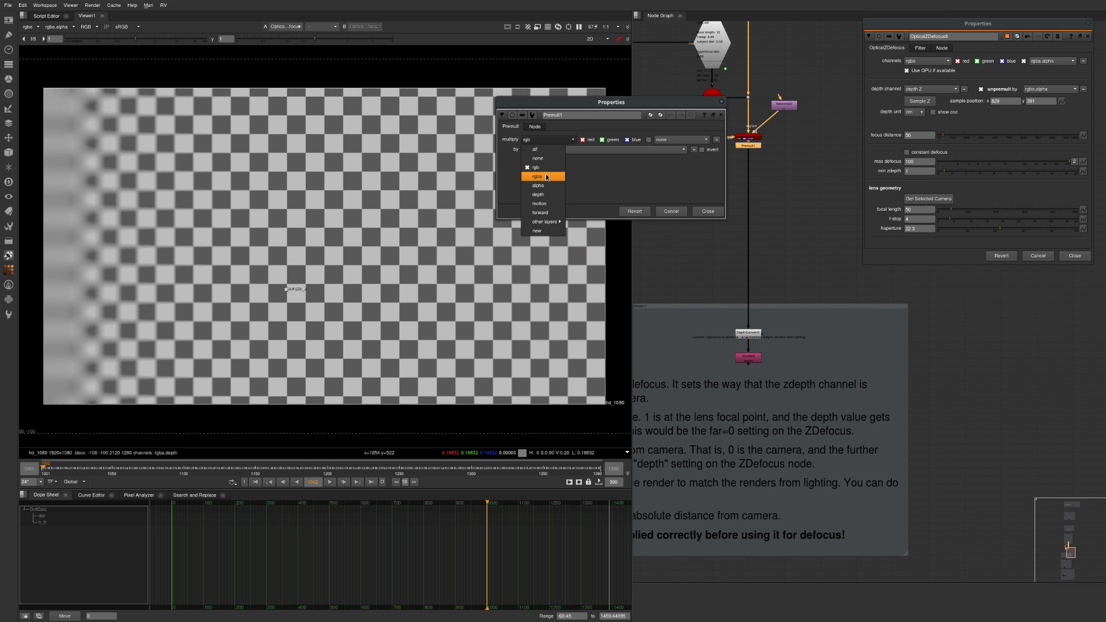
click(545, 195)
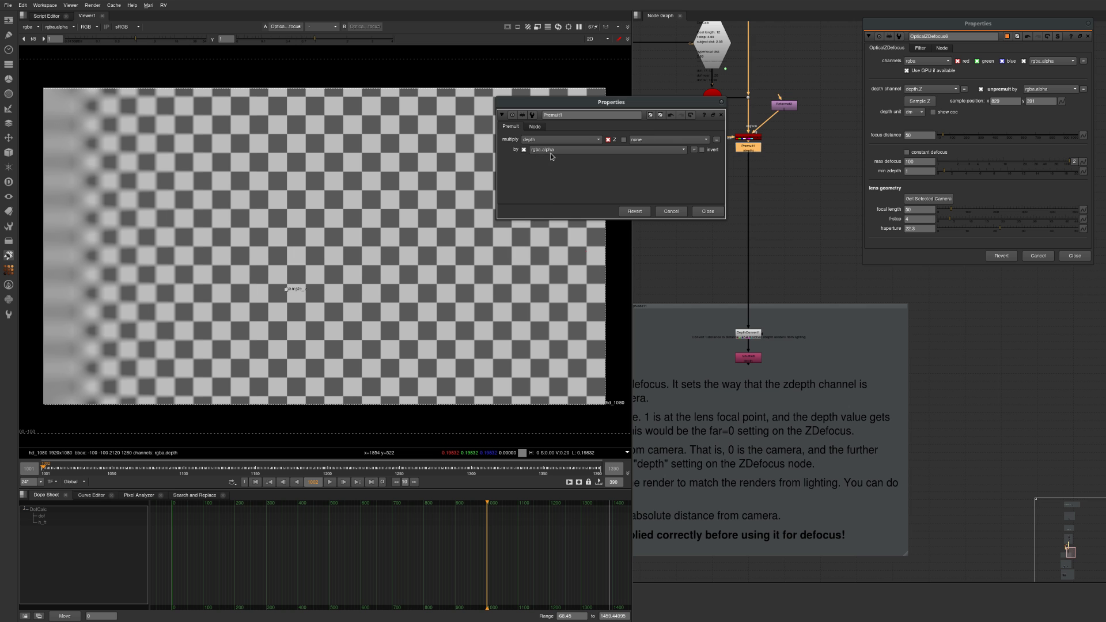
drag(752, 151, 752, 164)
- Display the DepthConvert node and the Shuffle node below it in the viewer, lowering the viewer gain to reveal the depth
middle_drag(775, 302, 773, 184)
click(746, 213)
key(1)
key(grave)
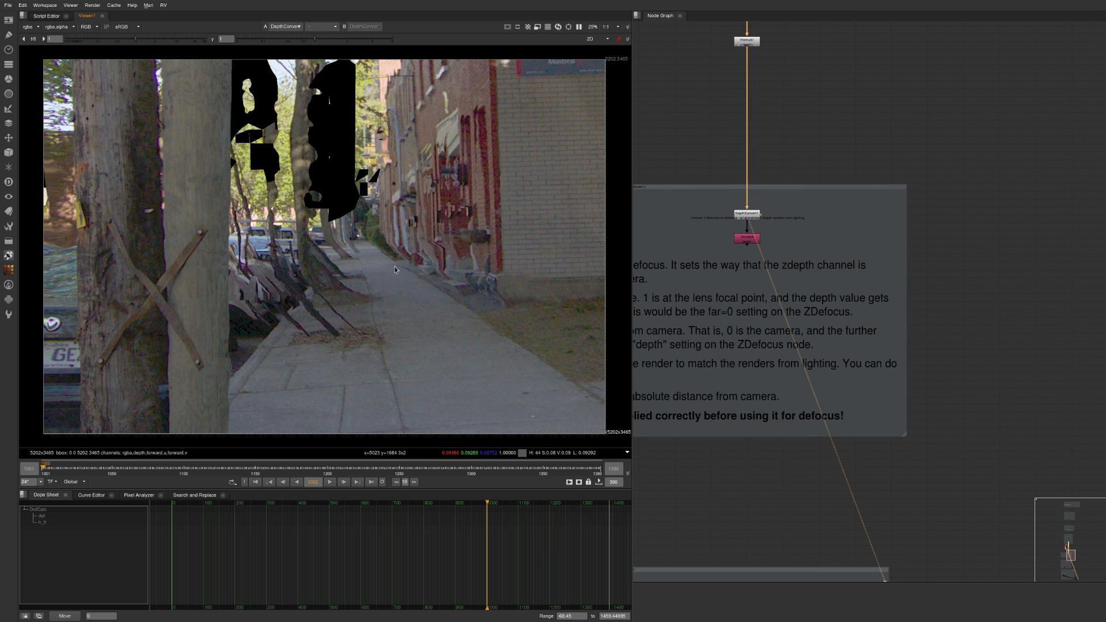
click(758, 238)
key(1)
drag(123, 39, 66, 40)
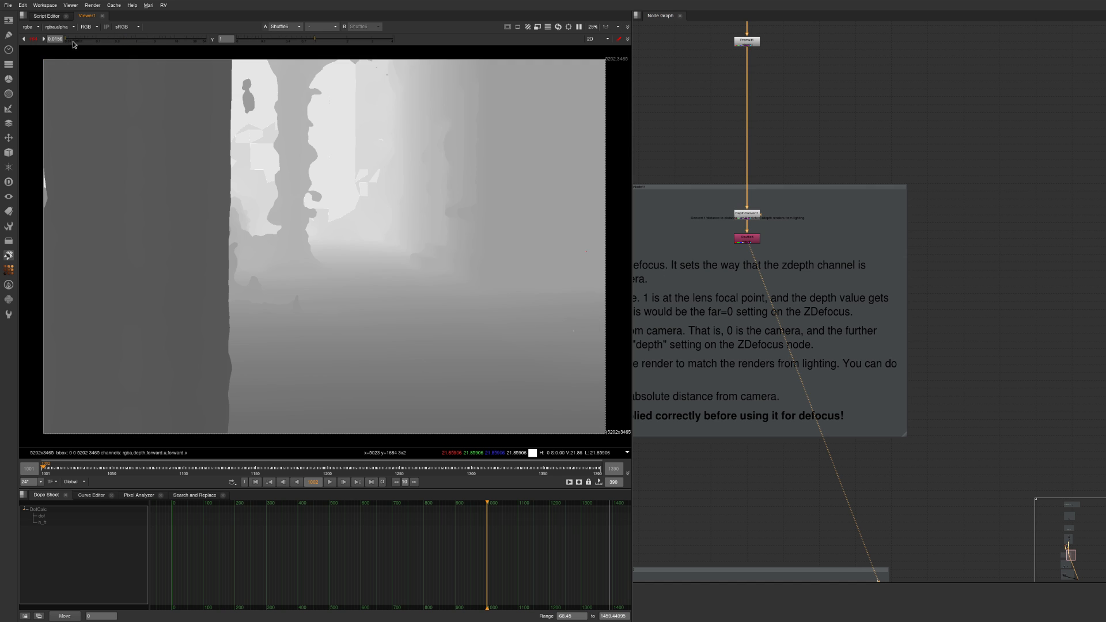
- Display the depth channel of the DepthConvert node and examine its edges up close
scroll(336, 131, up, 5)
click(751, 215)
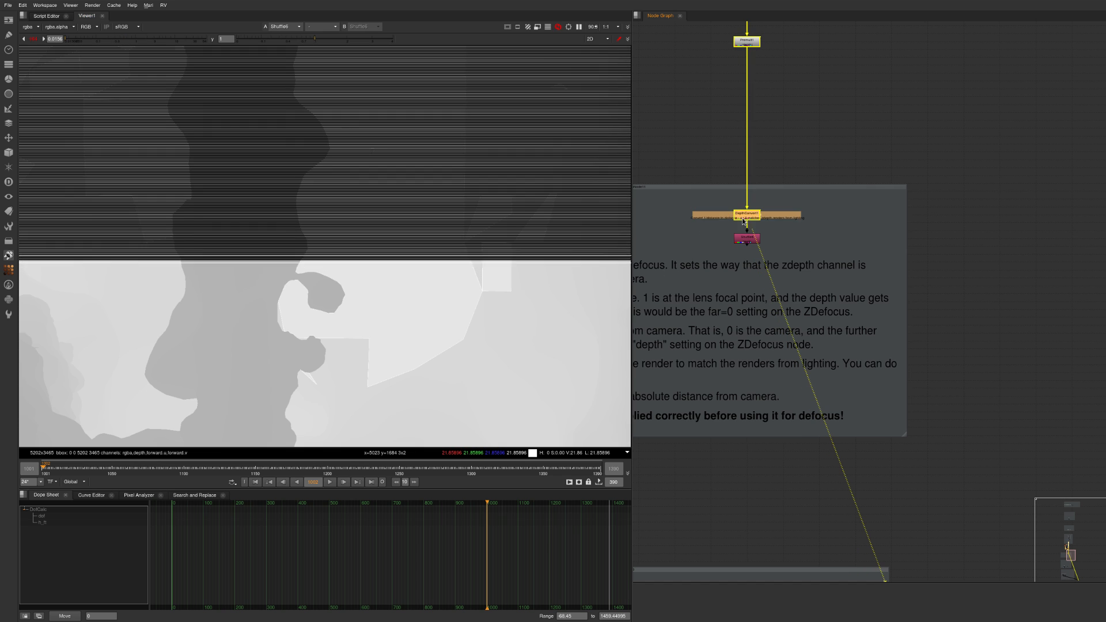
key(1)
key(alt+q)
click(318, 278)
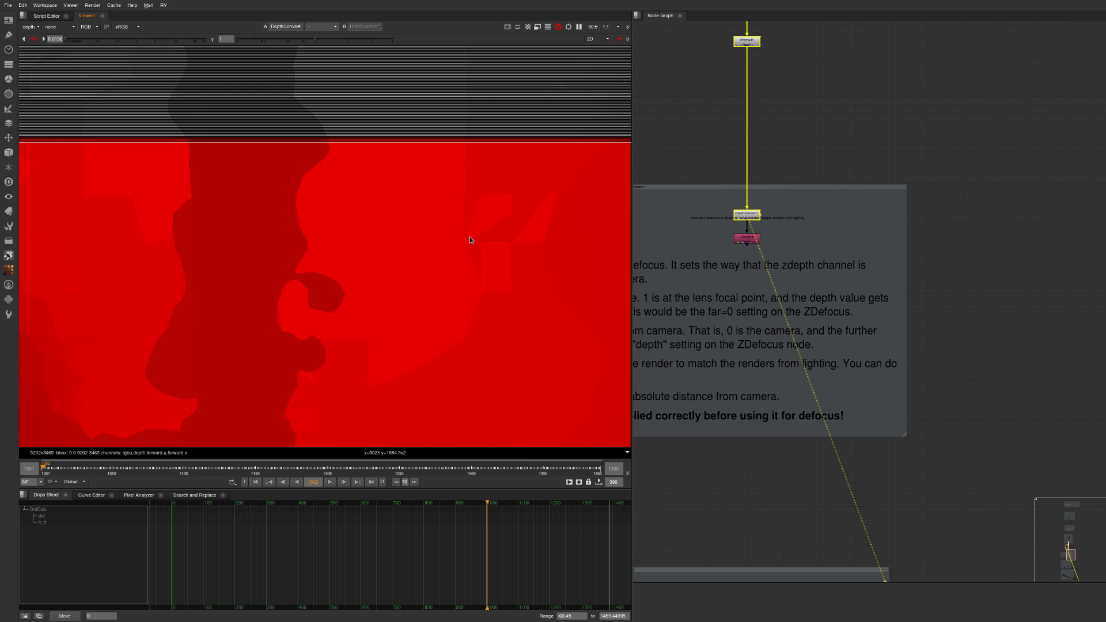
scroll(469, 236, up, 6)
- Display the depth channel of the Premult node in the viewer with the gain raised to about 31
middle_drag(752, 51, 751, 79)
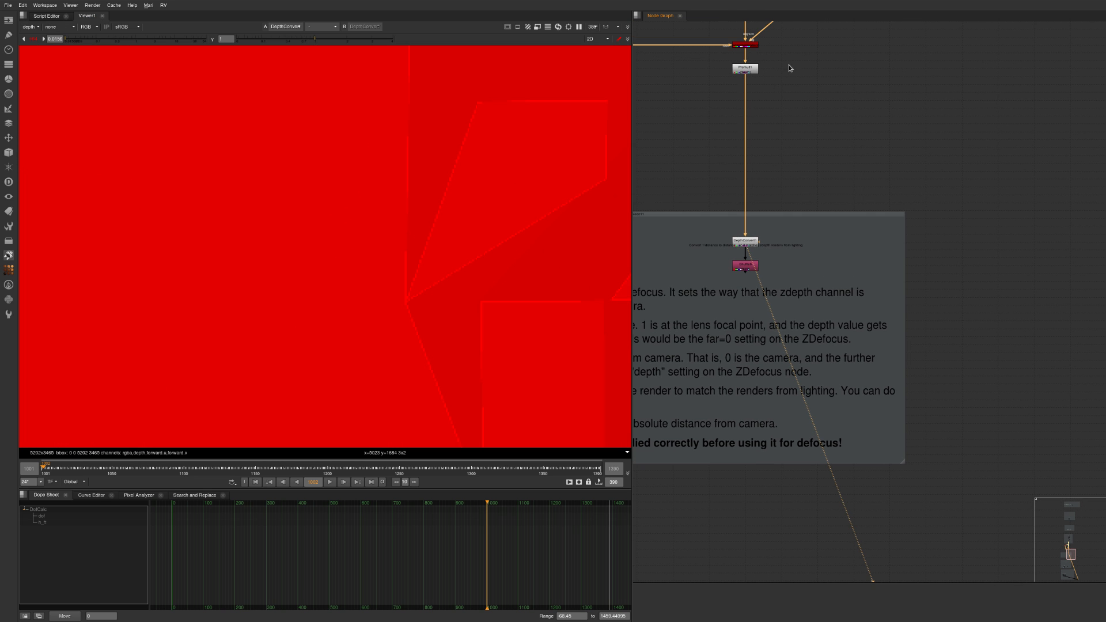
key(1)
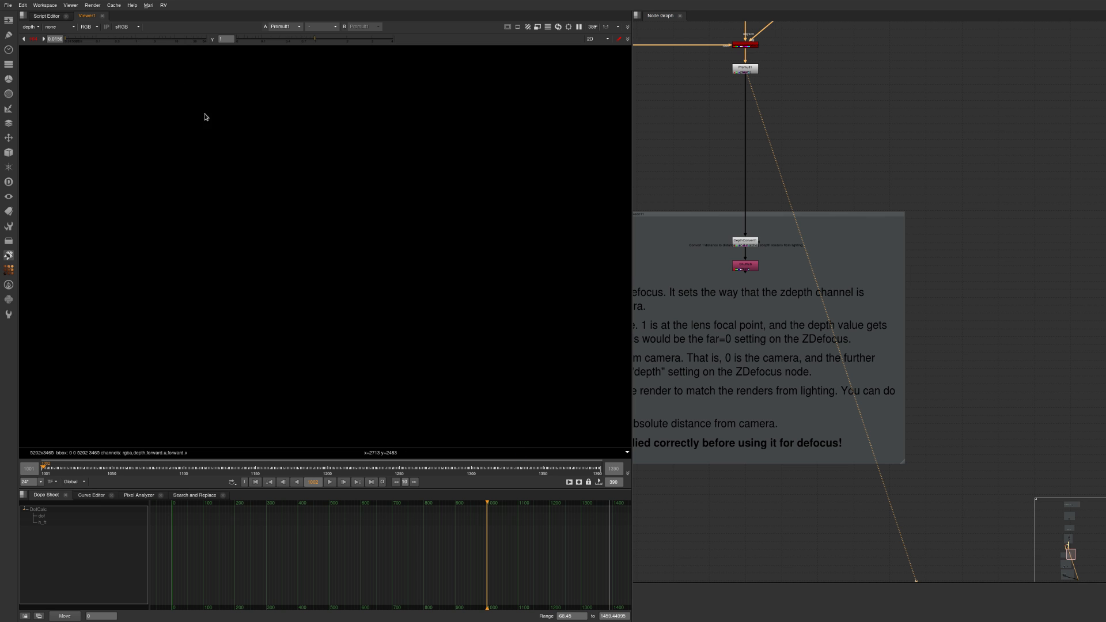
scroll(501, 147, up, 3)
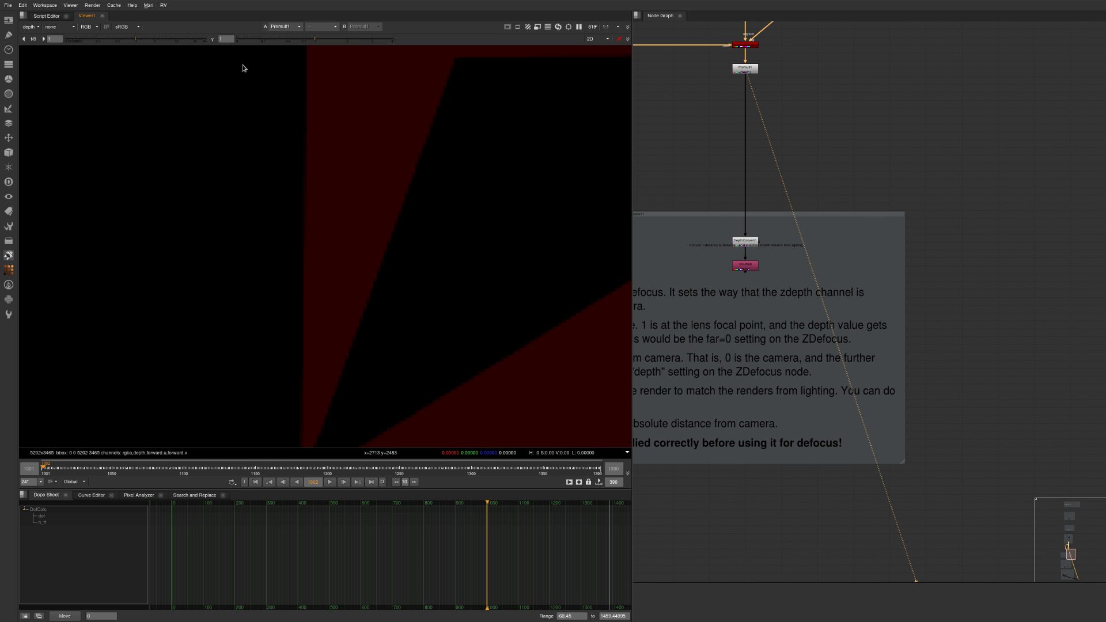
click(189, 36)
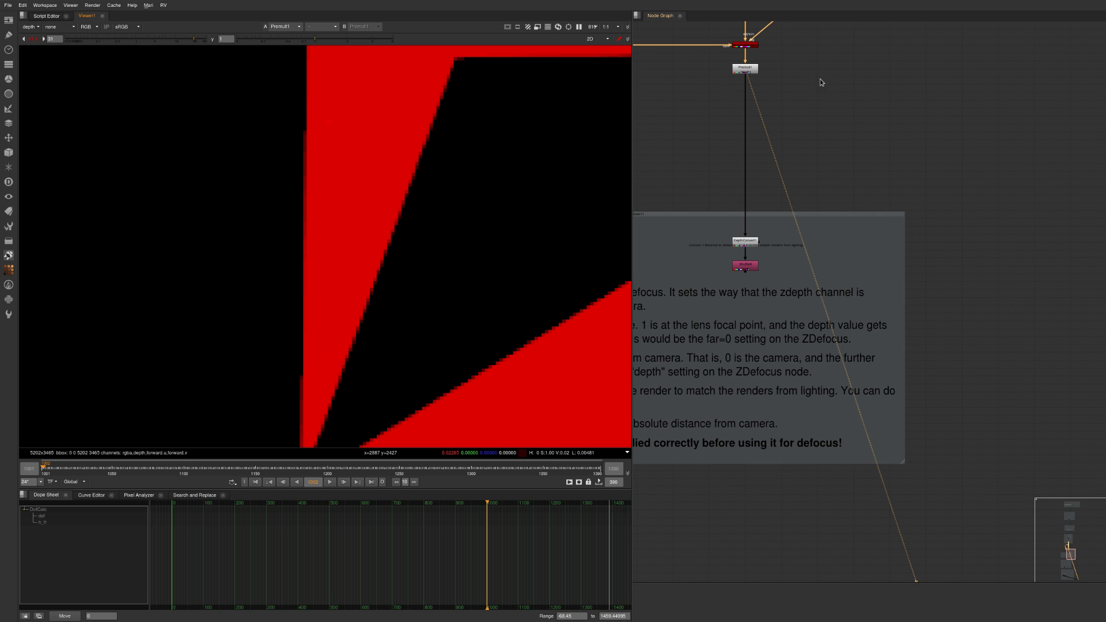
- Add an Expression node directly below the Premult node
drag(788, 40, 695, 106)
key(Tab)
drag(813, 50, 715, 96)
key(Tab)
text(exp)
key(Return)
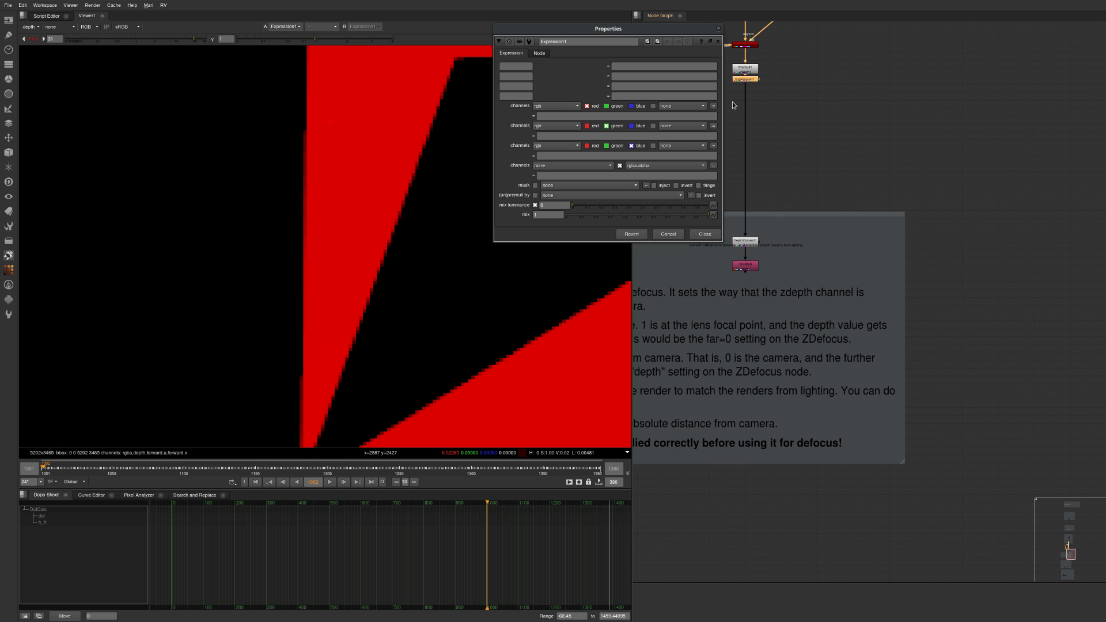
- Set the Expression node's first channel set to depth with the formula 1/Z and move the node slightly down
click(565, 106)
click(555, 151)
click(556, 117)
text(1/Z)
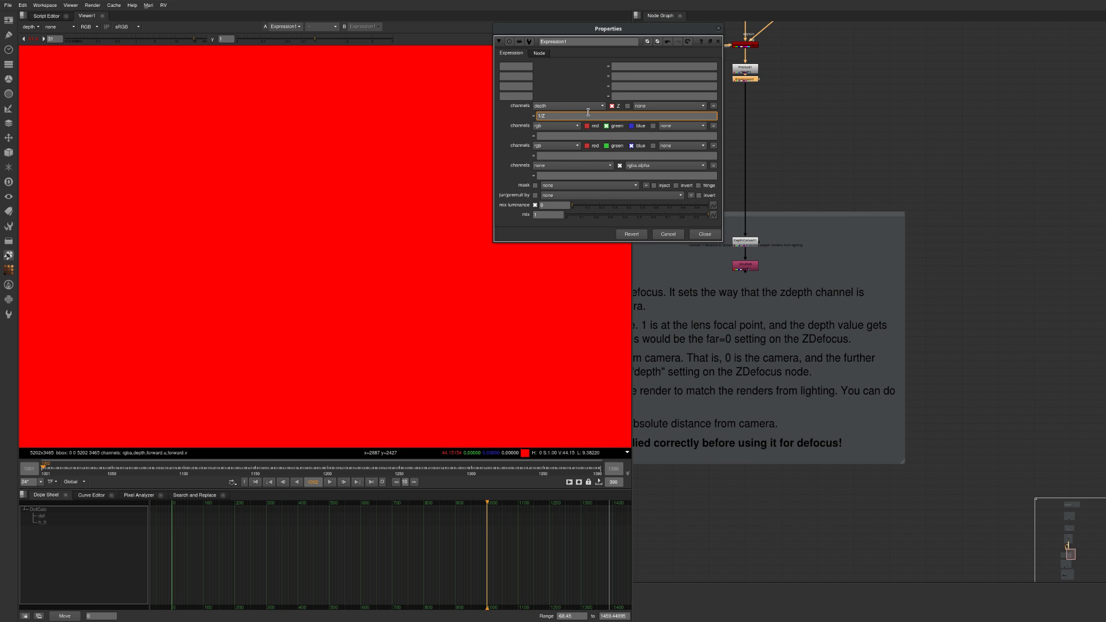
drag(576, 28, 396, 332)
drag(745, 79, 745, 93)
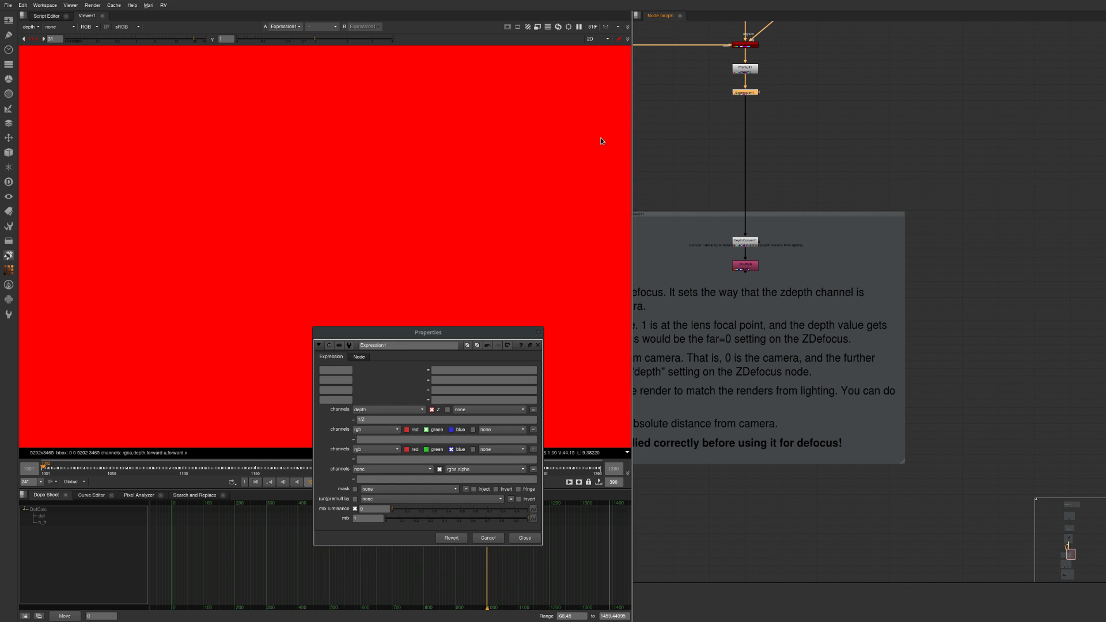
- Lower the viewer gain and examine the edge pixels of the inverted depth channel up close
drag(85, 42, 25, 51)
click(53, 38)
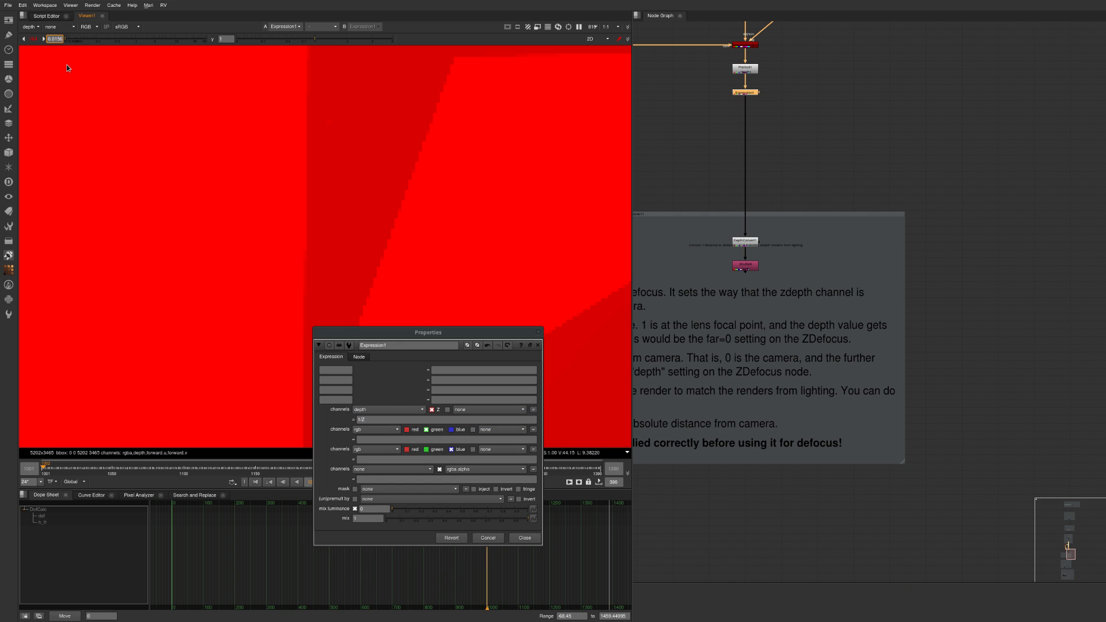
text(0)
key(Return)
middle_drag(378, 156, 330, 68)
middle_drag(280, 335, 299, 204)
scroll(258, 224, up, 3)
scroll(299, 185, up, 3)
scroll(309, 204, down, 3)
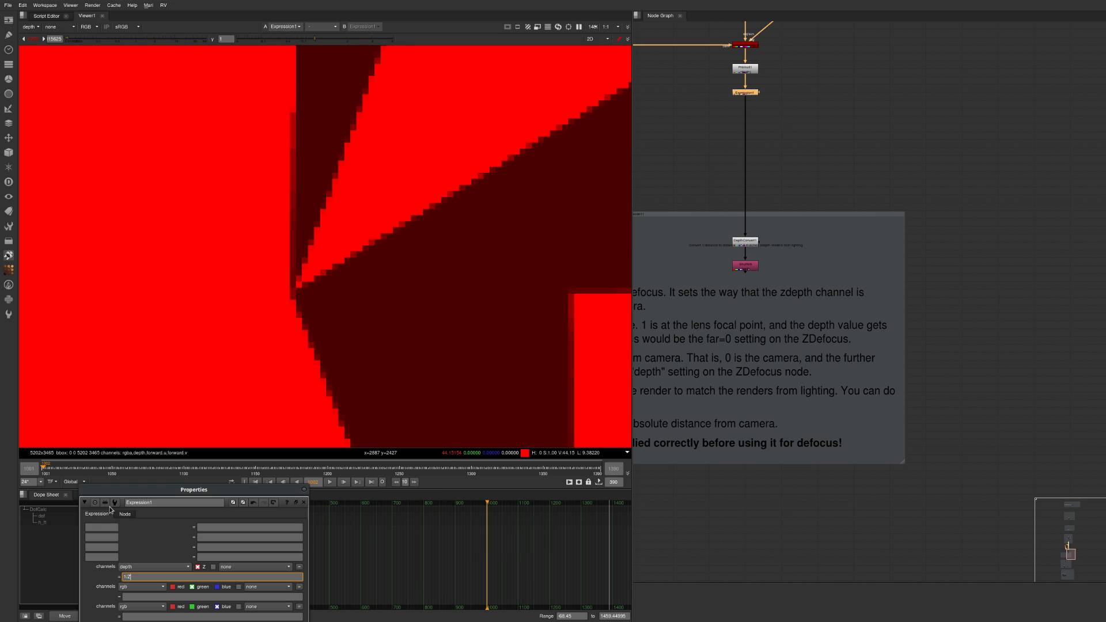
middle_drag(325, 129, 320, 140)
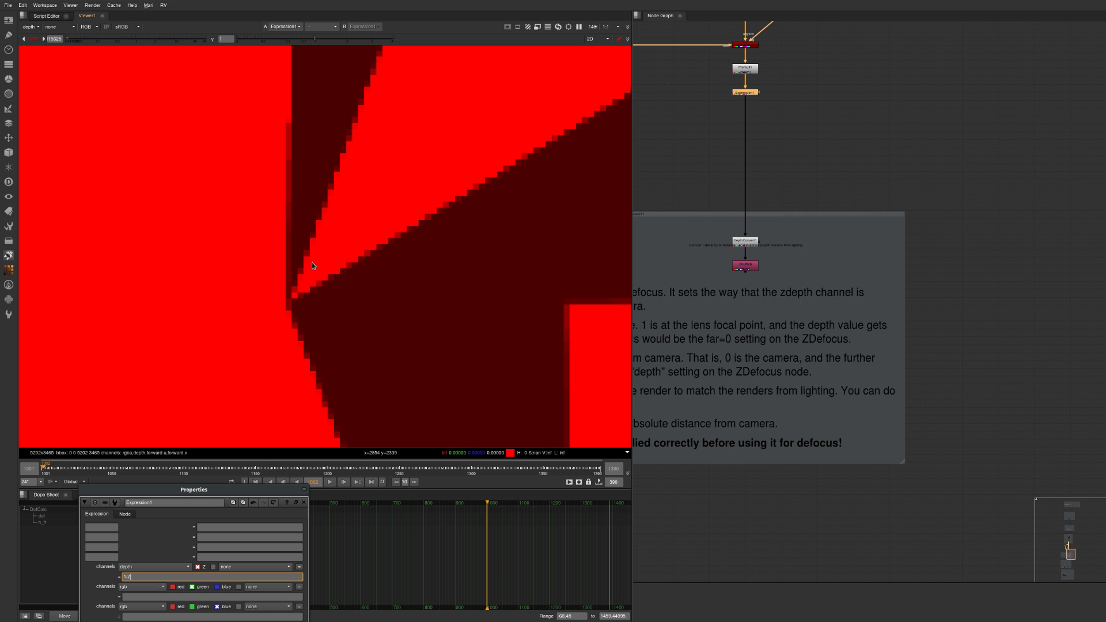
- Sample a single pixel beside the depth edge in the viewer, keeping the Expression settings out of the way
drag(229, 490, 275, 359)
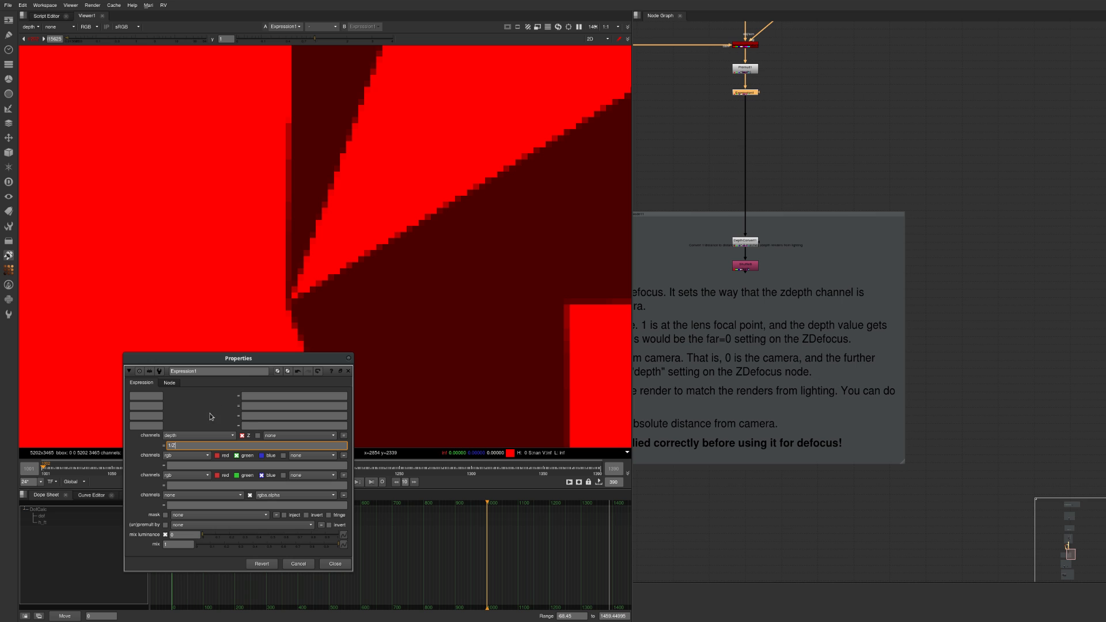
ctrl+click(319, 121)
ctrl+click(437, 154)
scroll(294, 213, up, 3)
middle_drag(324, 205, 342, 188)
ctrl+click(314, 213)
drag(288, 358, 212, 408)
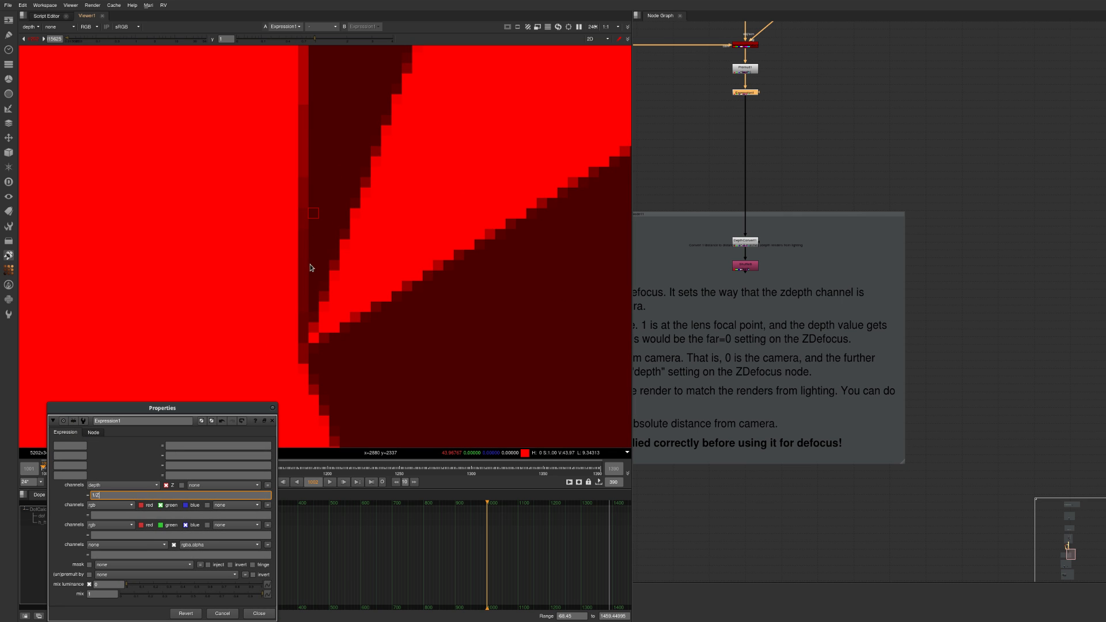
- Sample individual pixels along the edge of the inverted depth channel to compare their values
ctrl+click(316, 244)
ctrl+click(304, 264)
scroll(334, 185, down, 3)
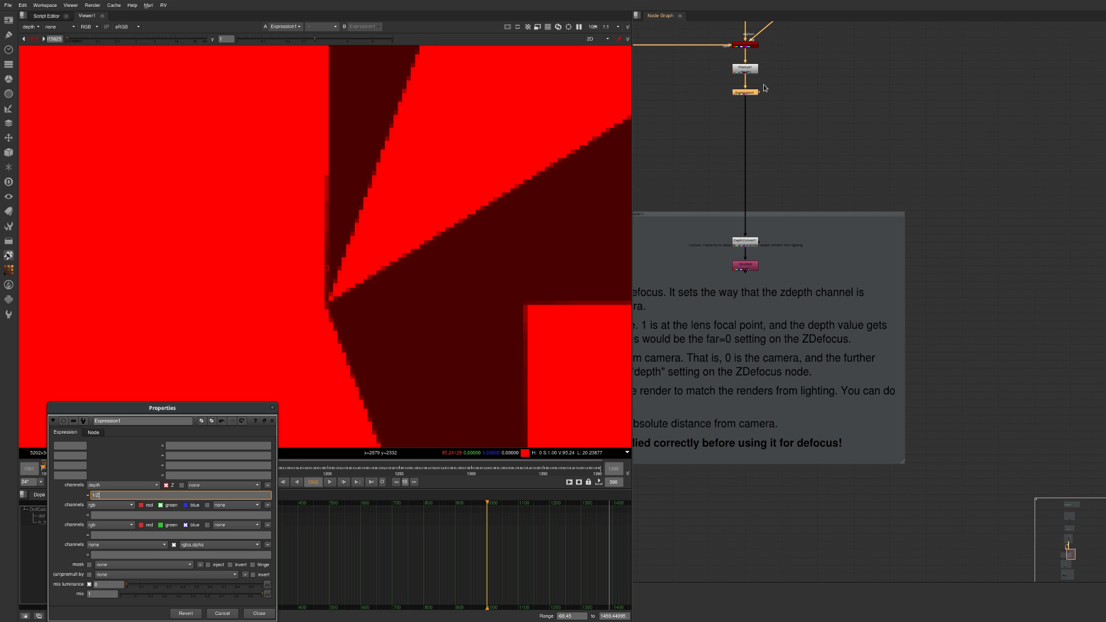
- Disable the Premult node above the Expression node, check the depth edge, and move the disabled node slightly closer to the Expression
click(755, 69)
key(d)
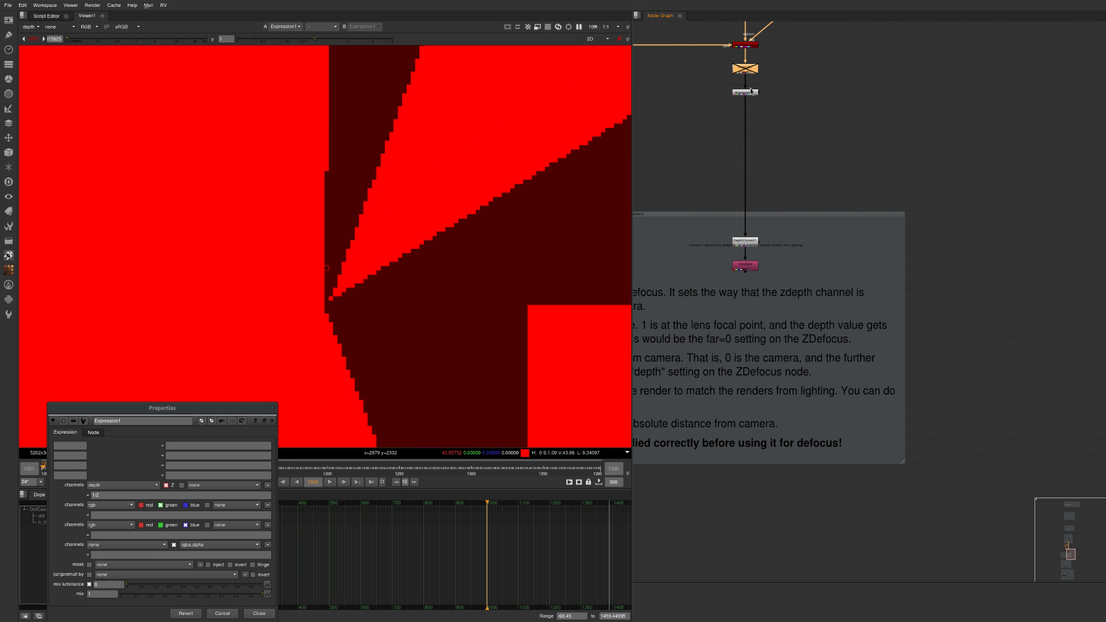
scroll(326, 248, up, 2)
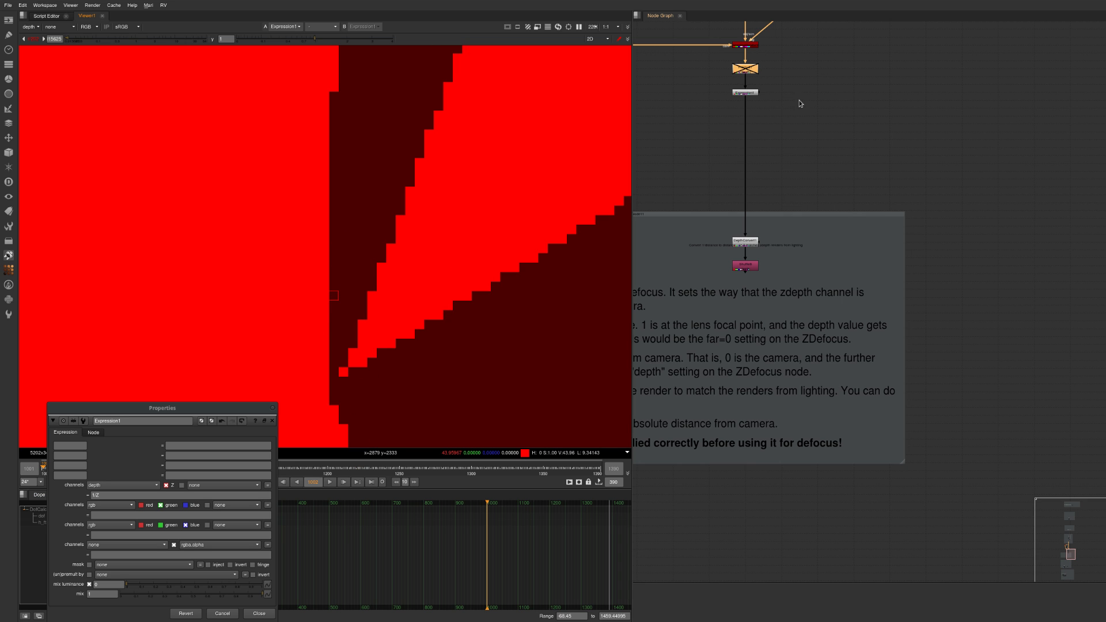
click(774, 108)
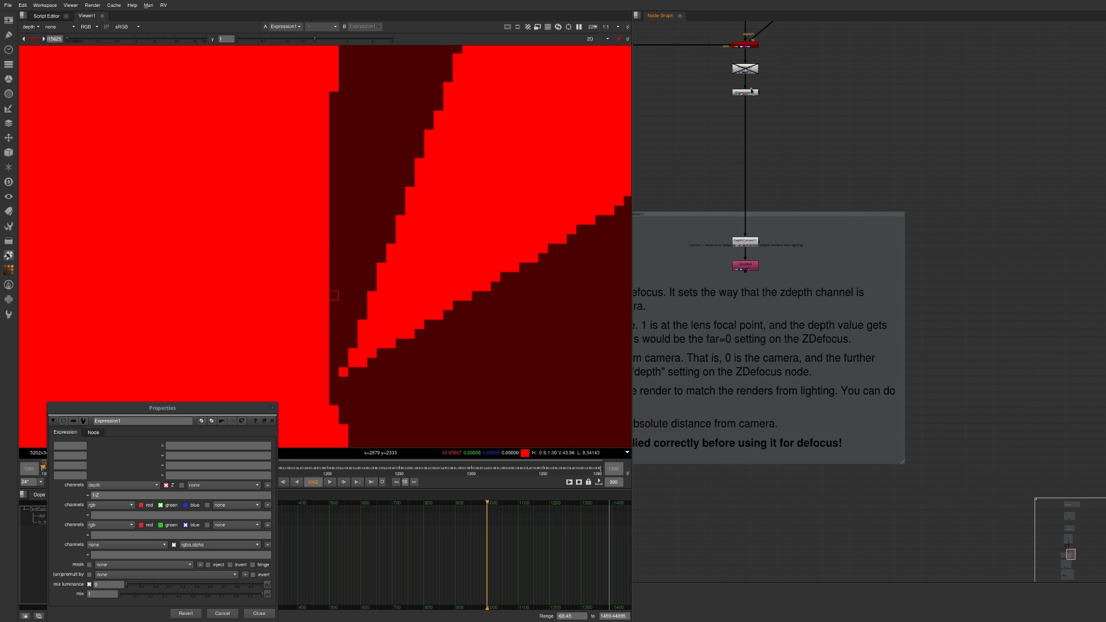
drag(753, 70, 753, 77)
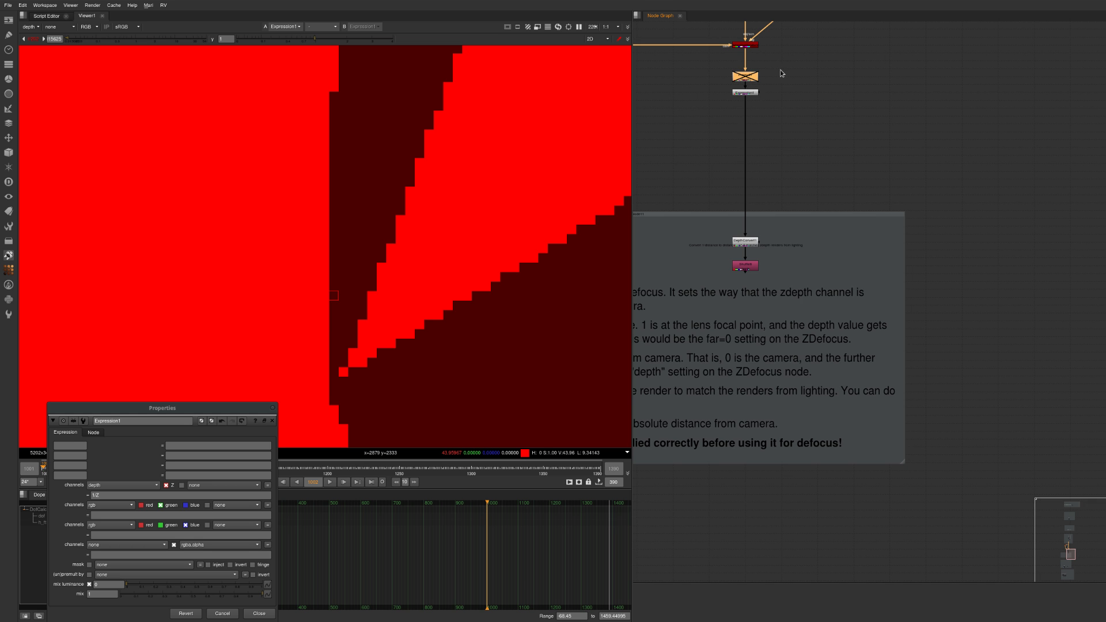
- Go to the OpticalZDefocus example and view the OpticalZDefocus node below the checkerboard and Copy nodes
scroll(782, 73, down, 8)
scroll(739, 102, up, 4)
middle_drag(740, 102, 756, 147)
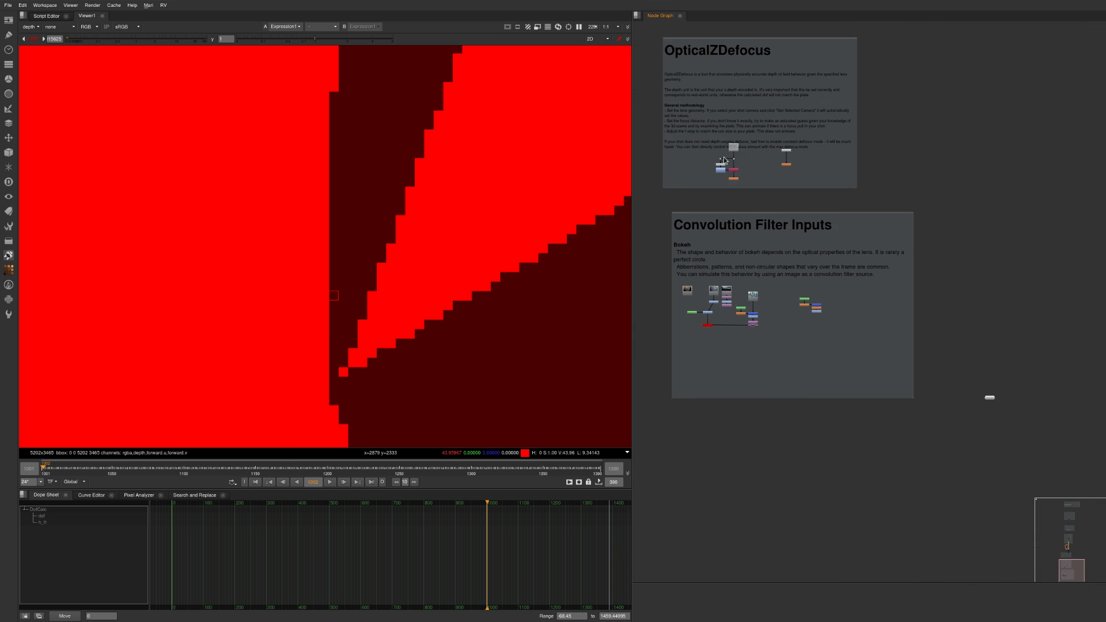
scroll(744, 156, up, 4)
middle_drag(759, 194, 738, 284)
scroll(732, 253, up, 4)
click(753, 259)
key(1)
- Frame the whole checkerboard image in color and reset the viewer gain to its default
key(f)
key(a)
key(a)
key(shift+h)
click(383, 269)
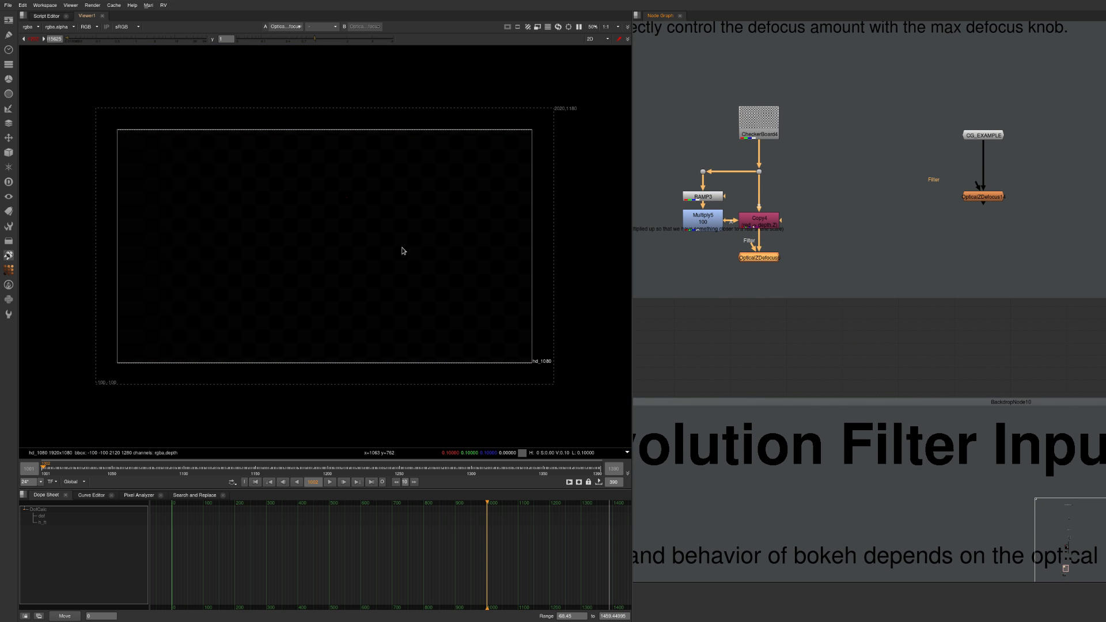
ctrl+click(140, 38)
- Open the settings of the checkerboard's OpticalZDefocus node and raise the focus distance slightly
drag(814, 247, 734, 294)
key(Return)
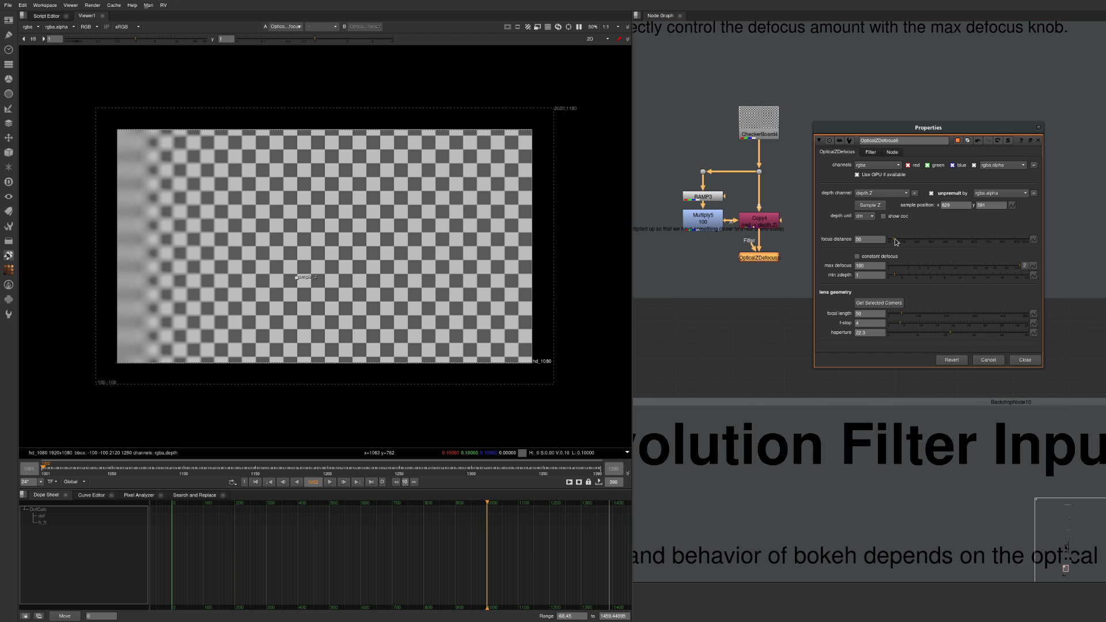
drag(898, 242, 901, 242)
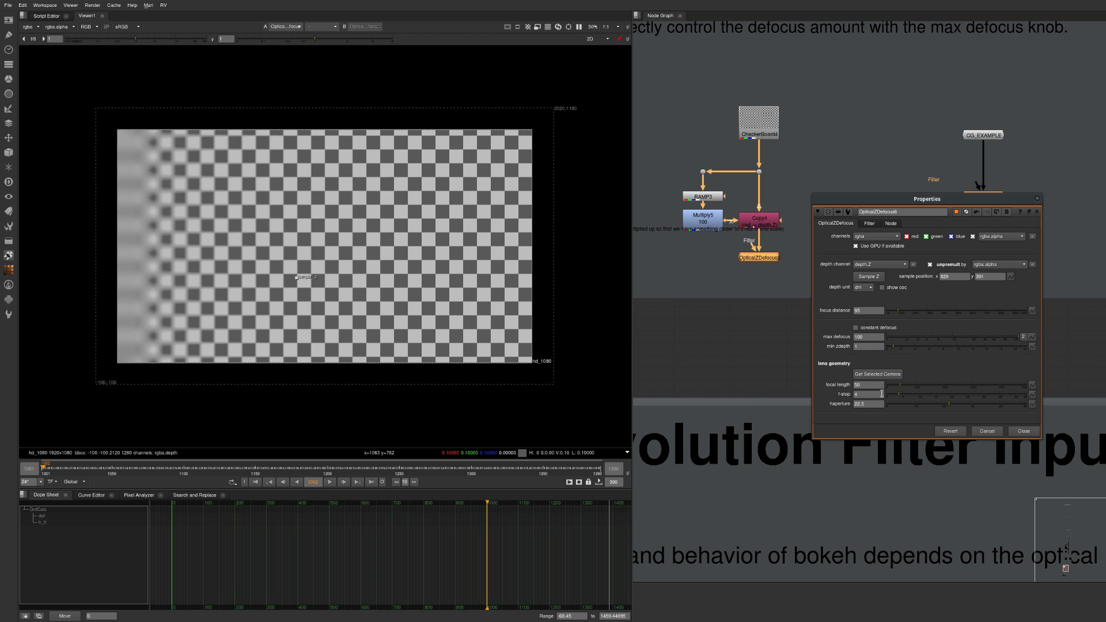
- Set the lens geometry f-stop to 8 and keep the settings clear of the nodes
click(864, 395)
text(8)
key(Return)
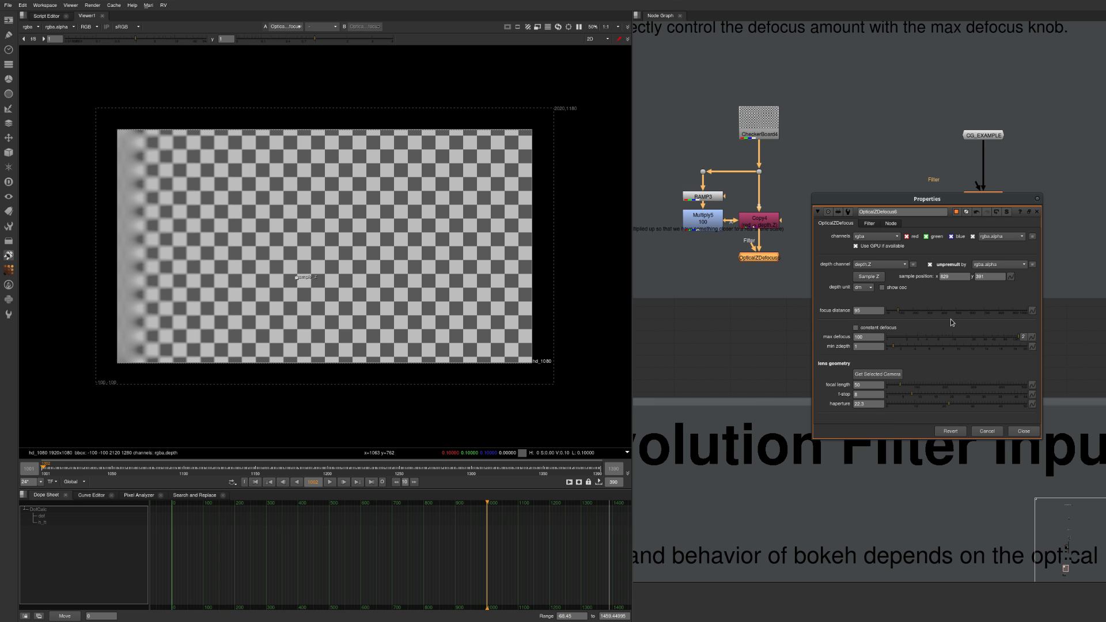
alt+drag(937, 301, 909, 337)
click(840, 326)
click(809, 338)
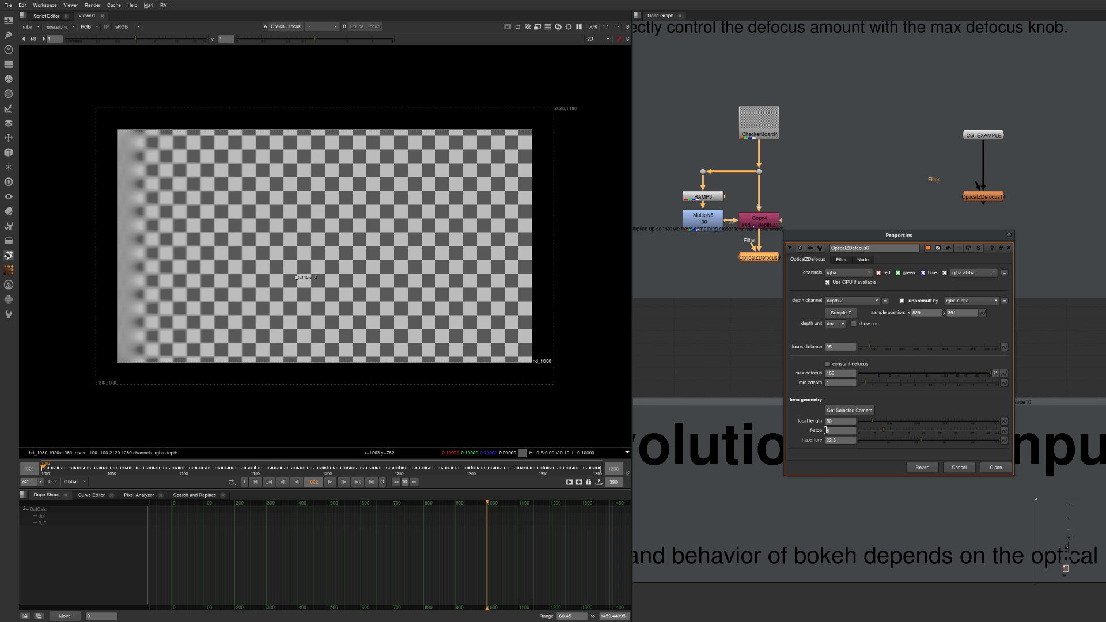
- Bring the checkerboard nodes closer into view and switch the OpticalZDefocus depth unit to mm
super+drag(884, 301, 954, 339)
scroll(798, 260, up, 3)
middle_drag(798, 257, 794, 222)
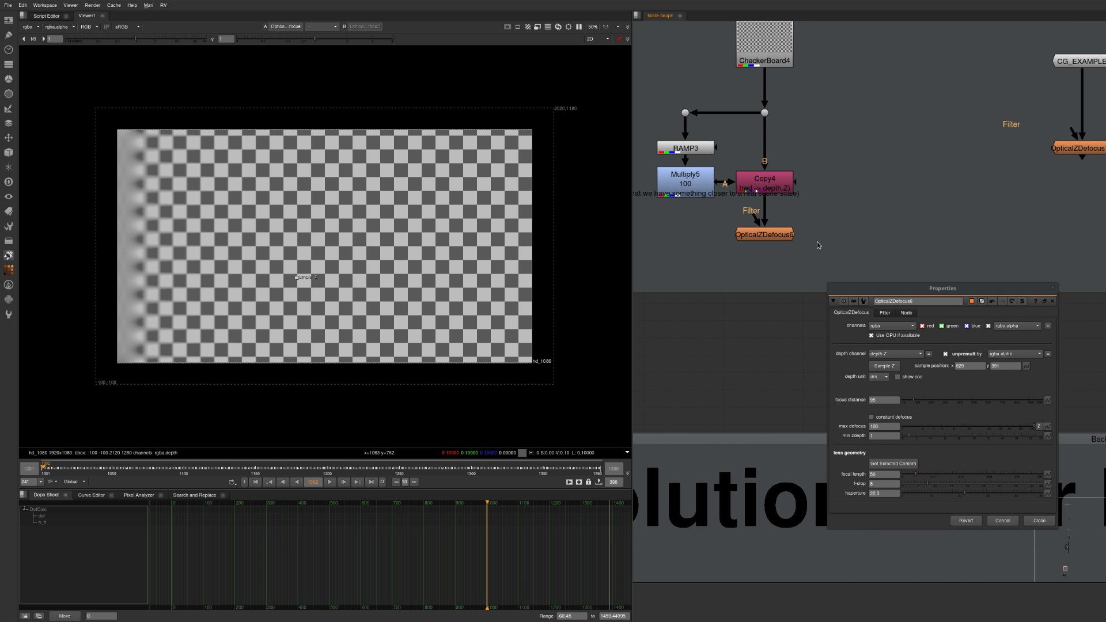
drag(870, 322, 845, 353)
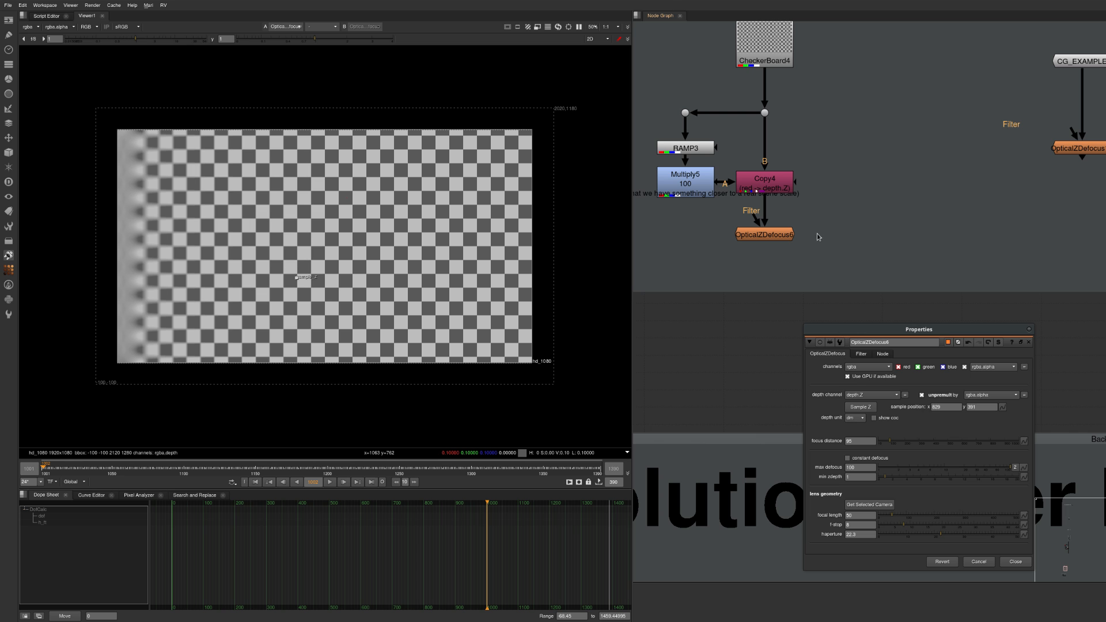
drag(841, 396, 821, 316)
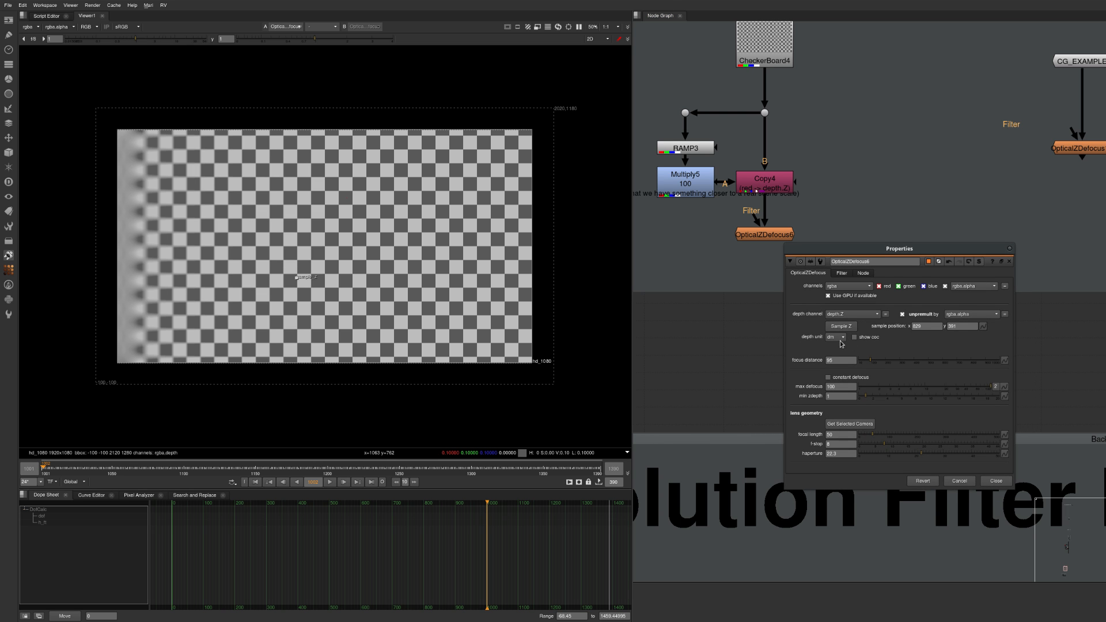
click(843, 339)
click(834, 320)
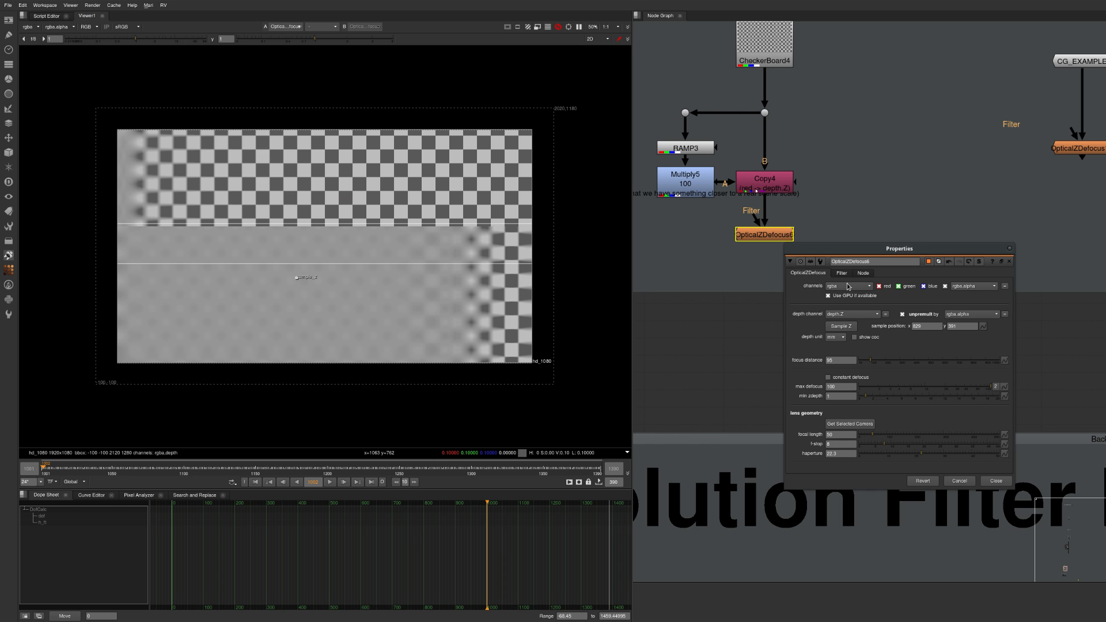
- Set the focus distance to 50 and check the defocused checkerboard
click(837, 360)
text(50)
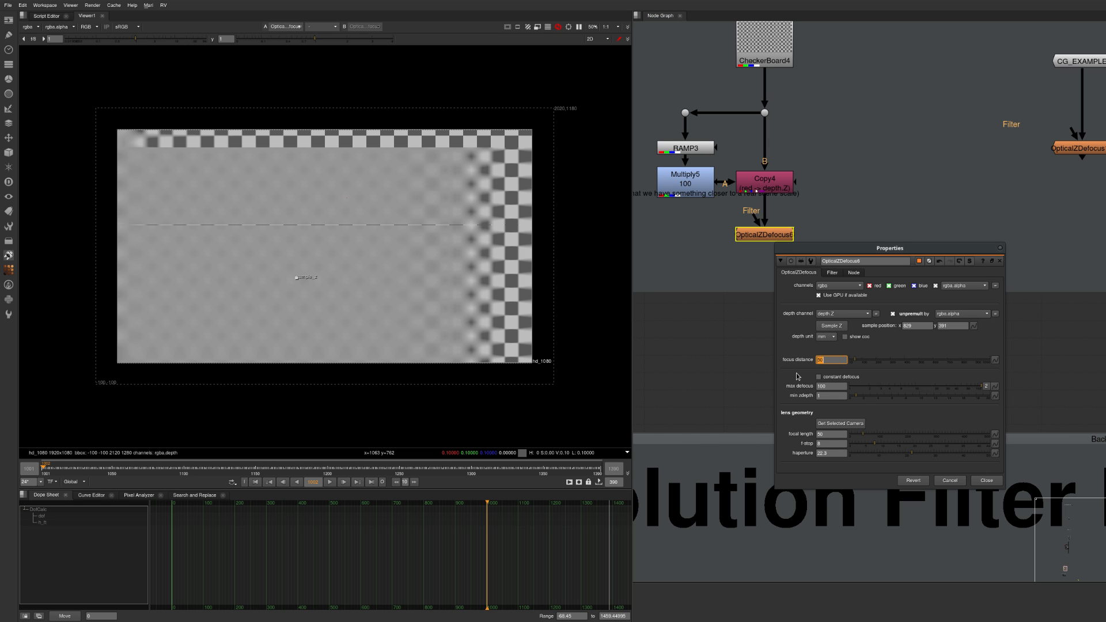
click(798, 105)
scroll(340, 227, up, 5)
scroll(293, 259, down, 5)
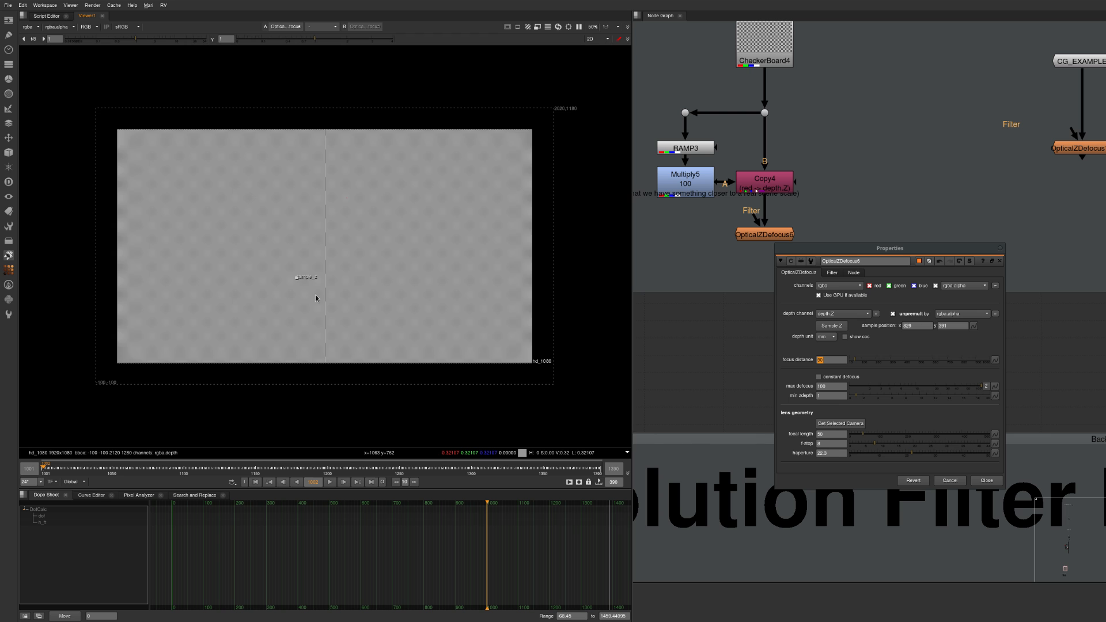
- Set the depth unit to dm and turn on the show coc option
click(827, 337)
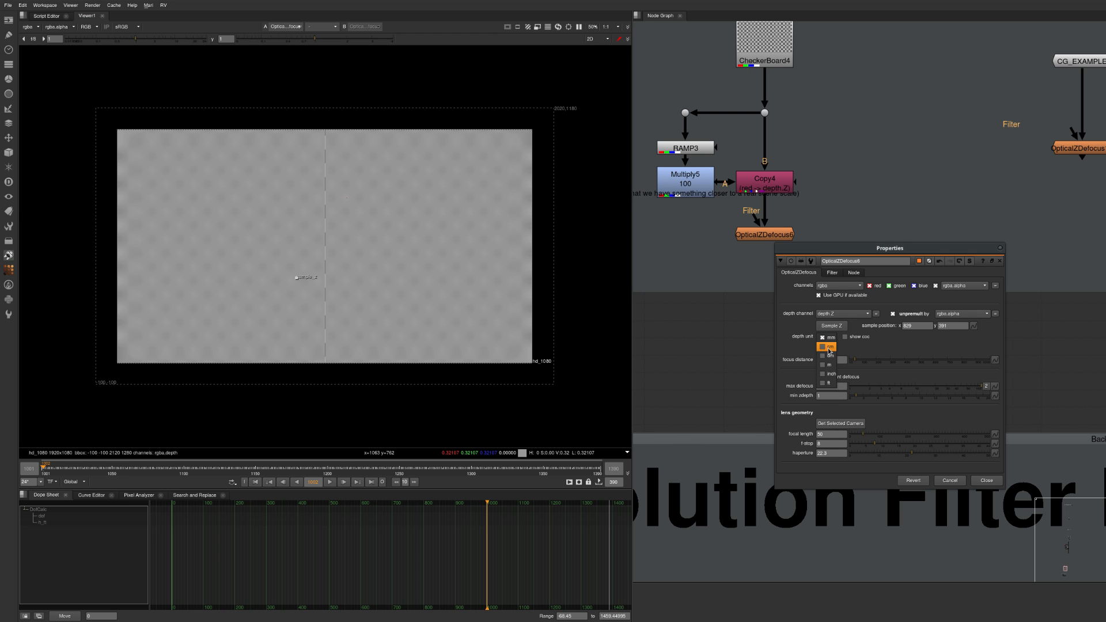
click(831, 356)
click(845, 337)
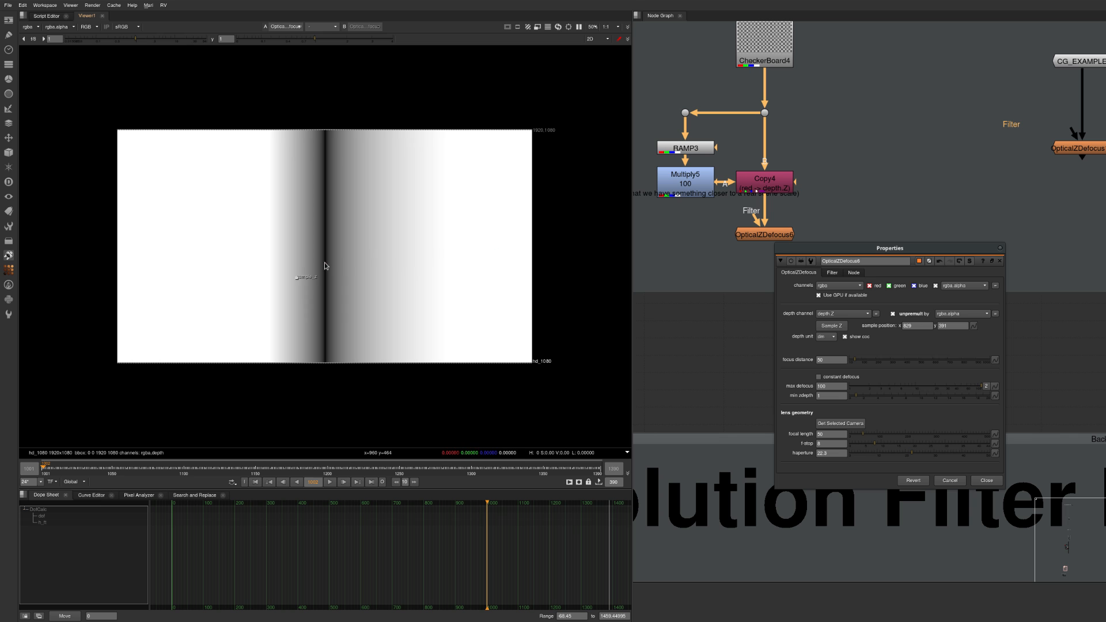
- Sample the circle of confusion near both sides of the image, keeping the settings away from the nodes
ctrl+click(498, 248)
ctrl+click(150, 244)
drag(915, 249, 893, 356)
- Place a copy of the OpticalZDefocus node beside DepthConvert1 in the zdepth styles section, fed by DepthConvert1, and view it
click(755, 237)
scroll(735, 242, down, 7)
middle_drag(753, 69, 740, 426)
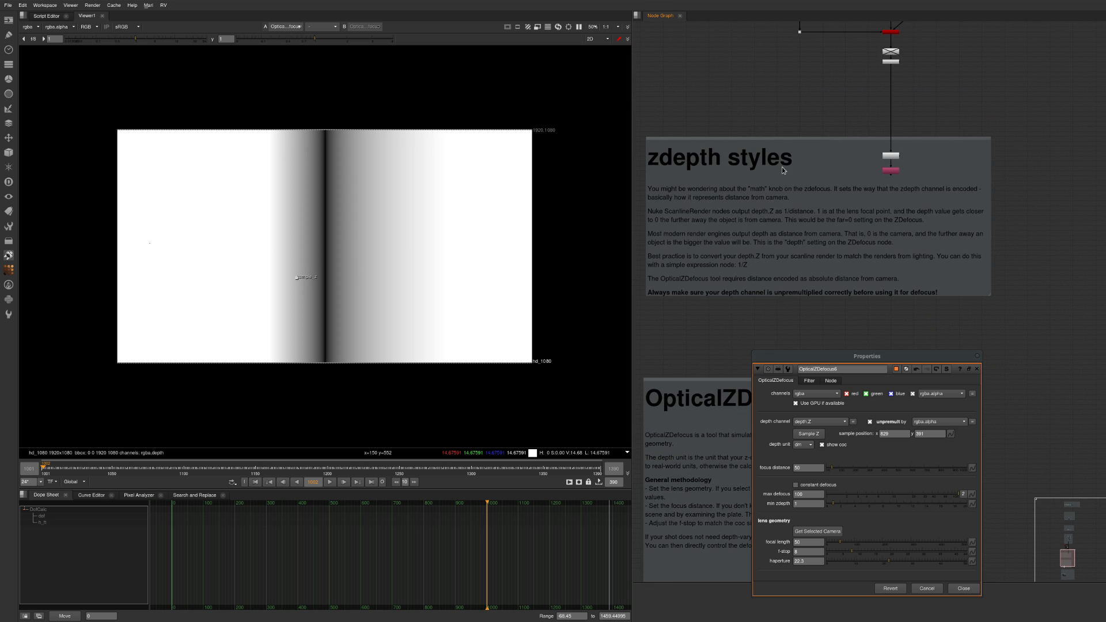
middle_drag(878, 169, 819, 203)
scroll(820, 203, up, 5)
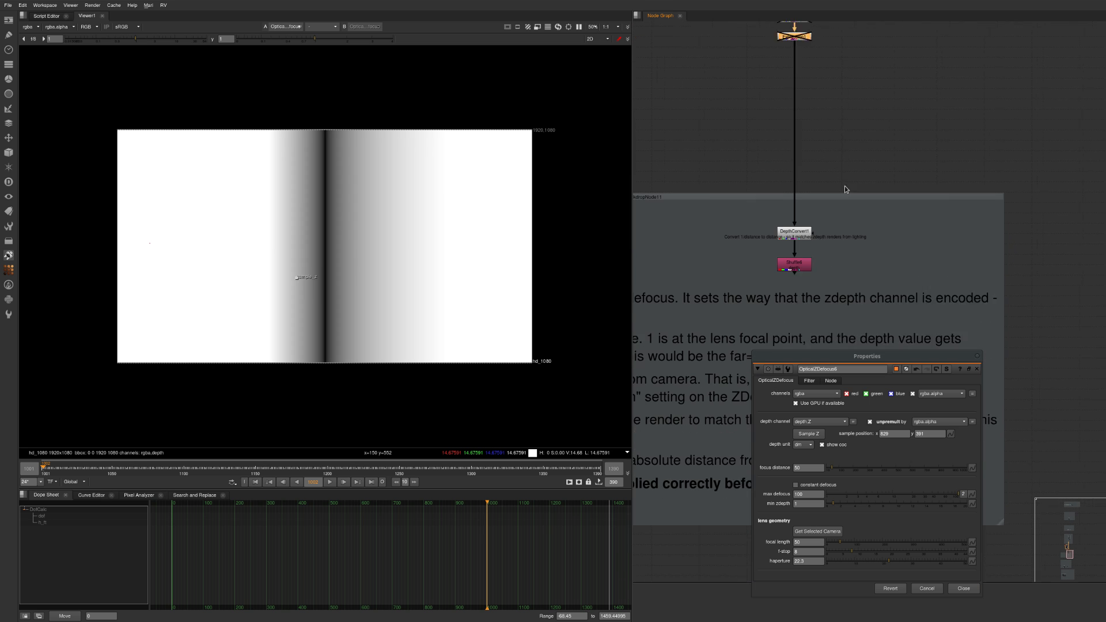
drag(812, 235, 866, 210)
key(1)
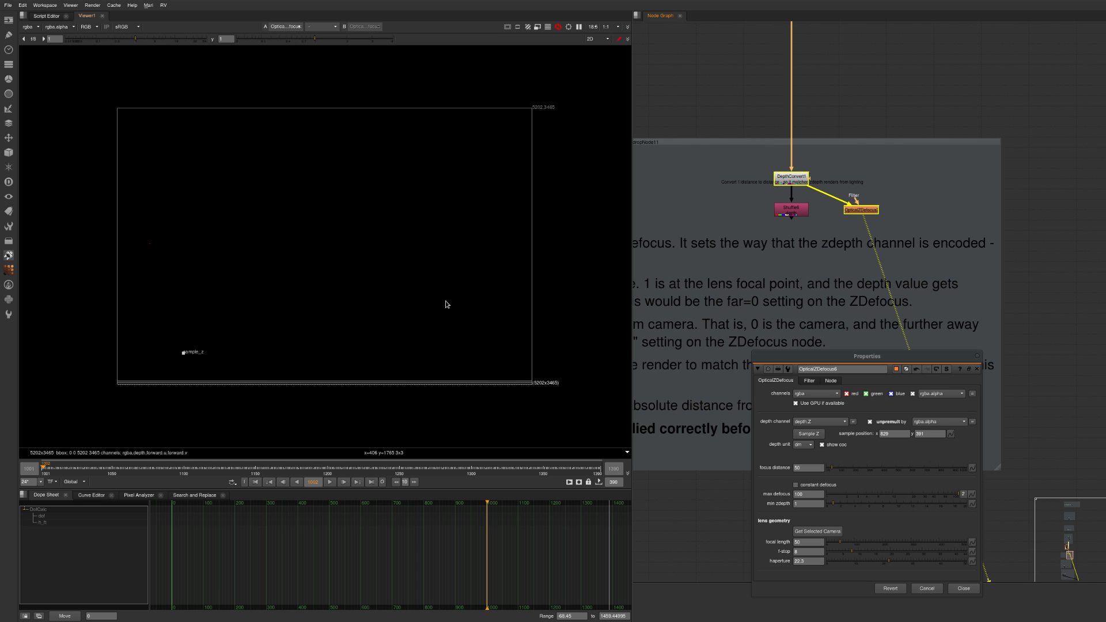
- Open the copied OpticalZDefocus node's settings and set its focus distance to 20
drag(919, 172, 822, 242)
key(Return)
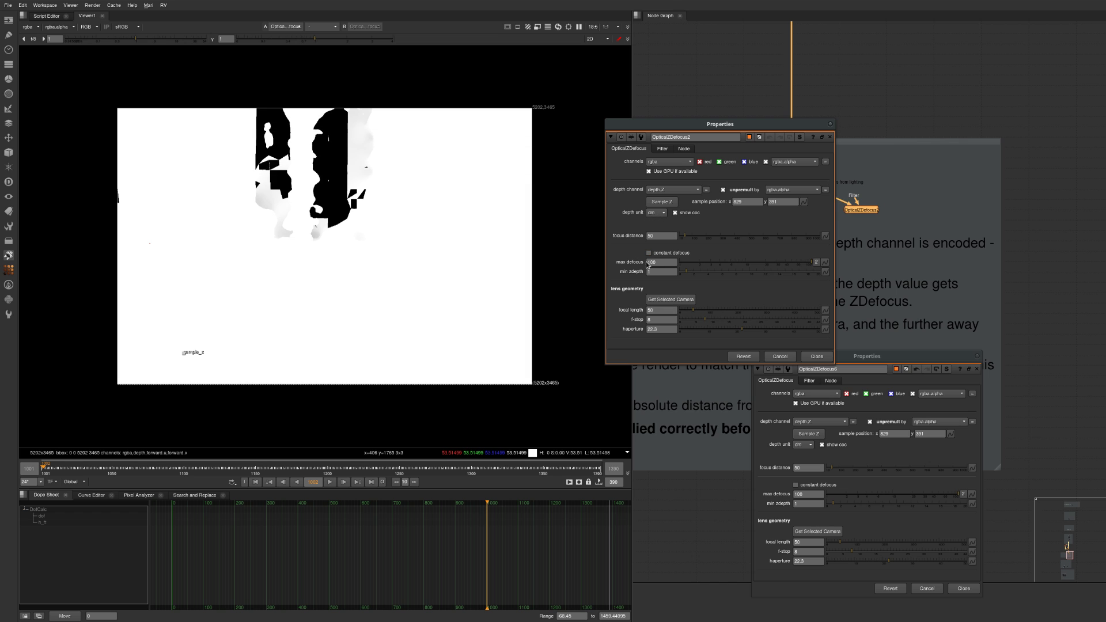
drag(669, 238, 651, 245)
text(20)
key(Return)
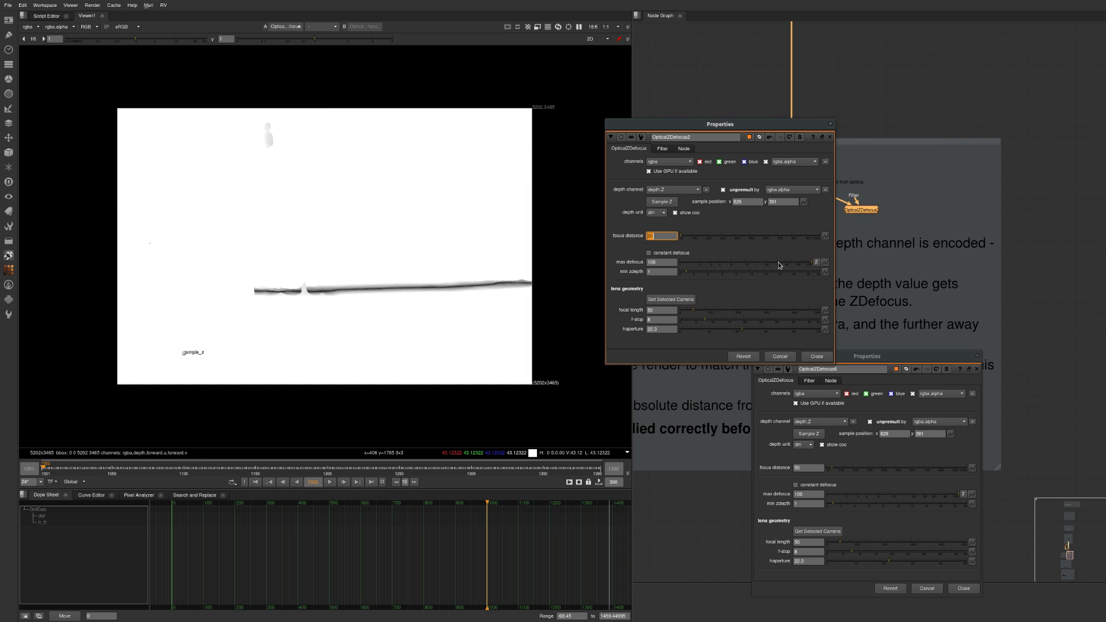
- Lower the viewer gain to about 0.044 and examine the circle of confusion gradient across the street image
drag(130, 40, 83, 39)
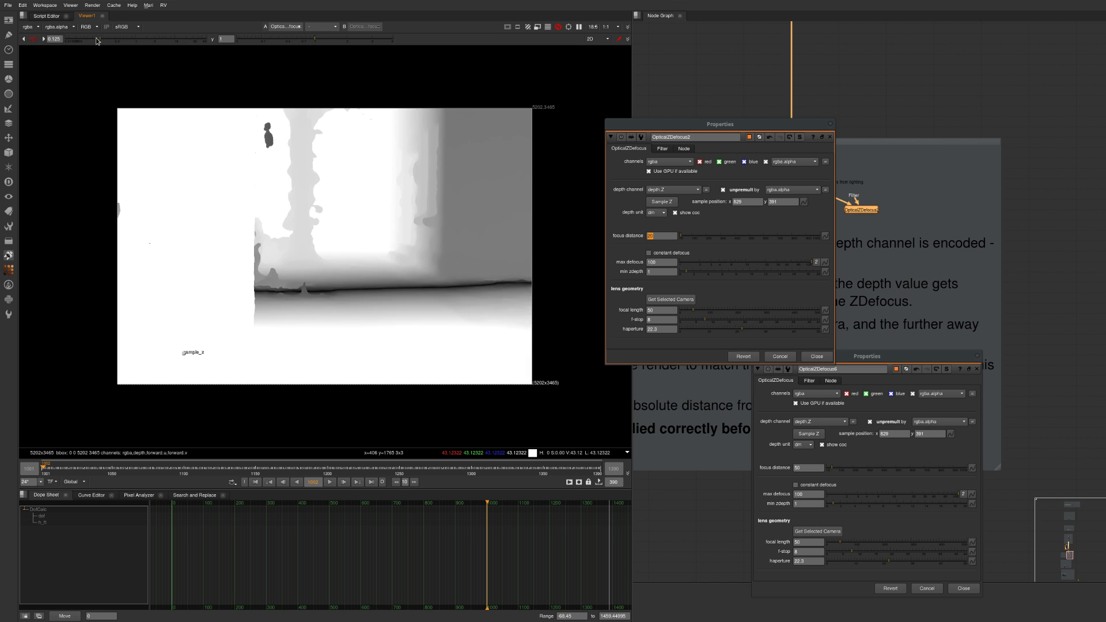
middle_drag(317, 280, 293, 261)
drag(757, 124, 926, 26)
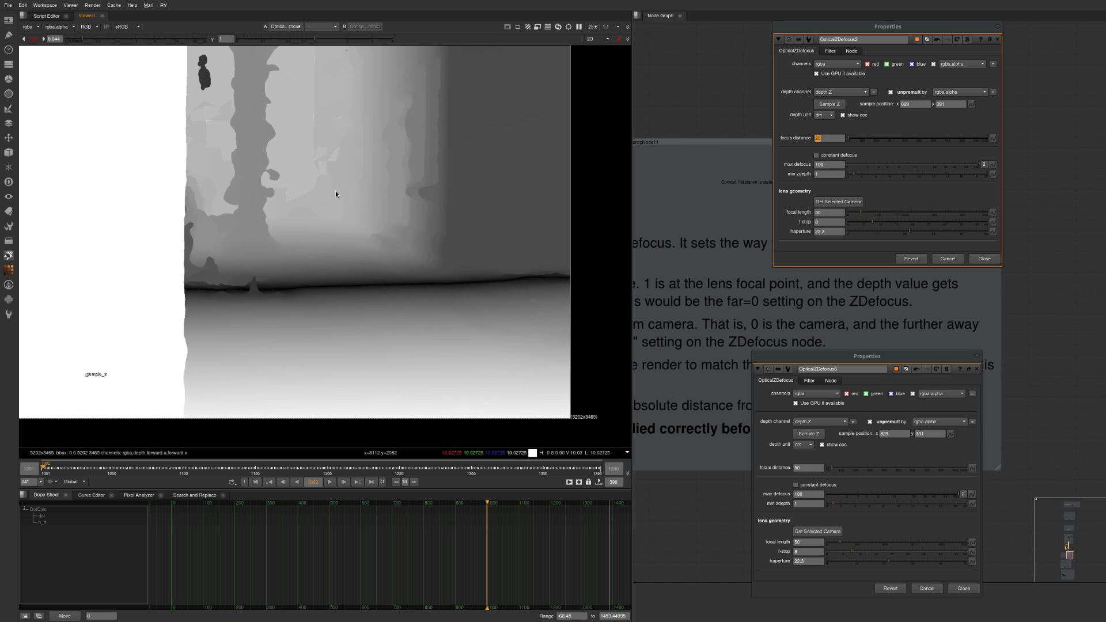
- Close all open node settings, undo the accidental node move, and reopen only the copied OpticalZDefocus node's settings
key(ctrl+shift+a)
drag(861, 198, 777, 292)
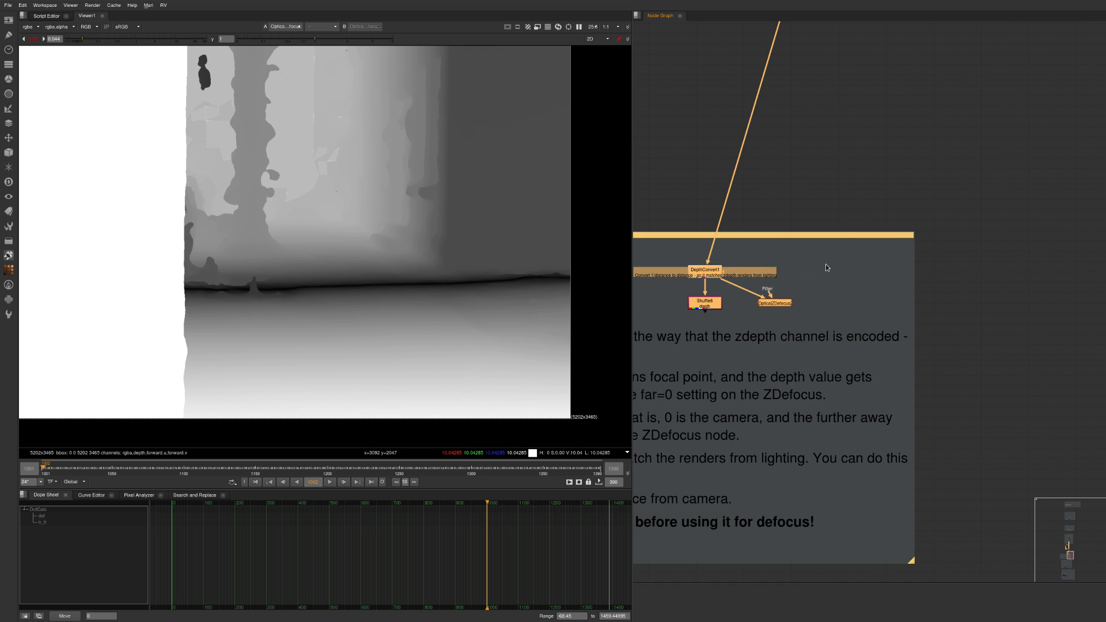
key(ctrl+z)
click(866, 294)
click(861, 213)
double_click(861, 210)
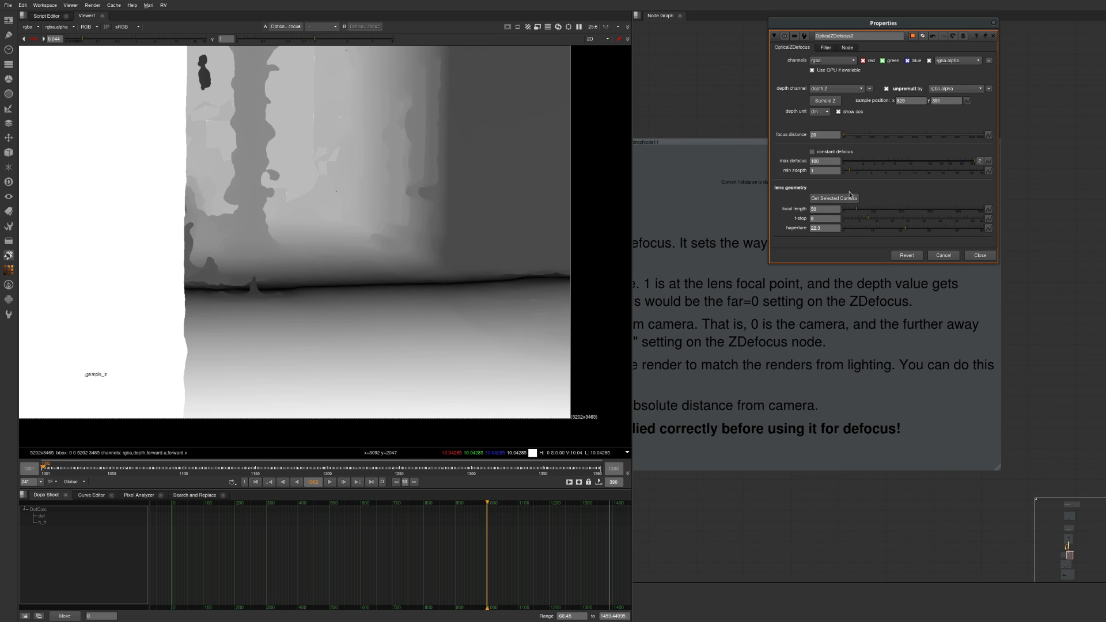
- Turn off show coc on the copied OpticalZDefocus node and delete the animation on that option
click(839, 112)
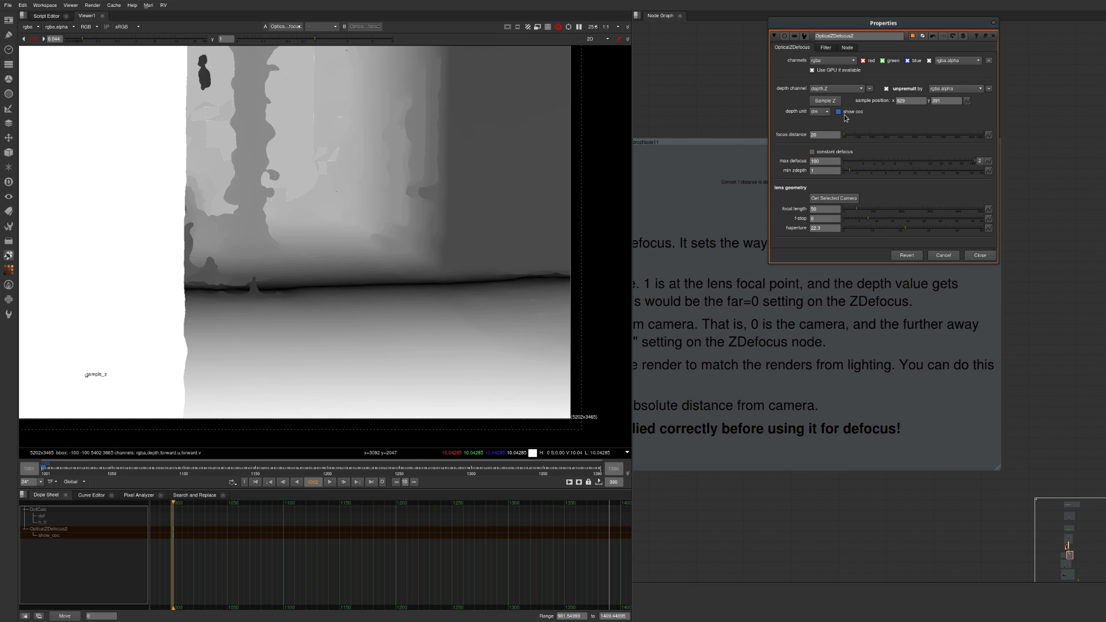
right_click(844, 112)
click(864, 131)
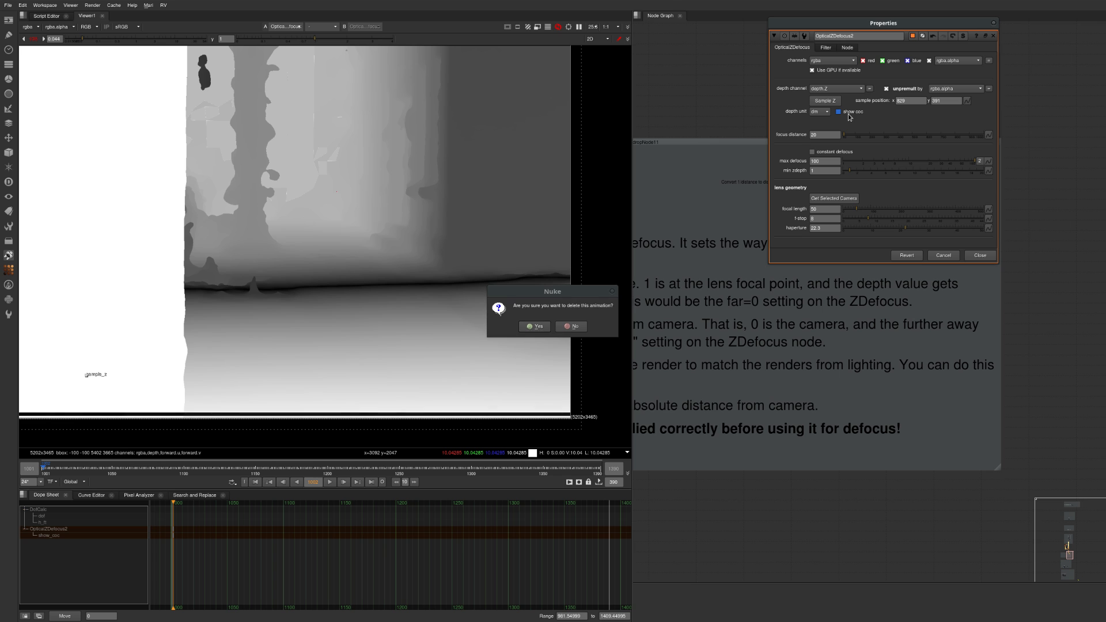
click(535, 327)
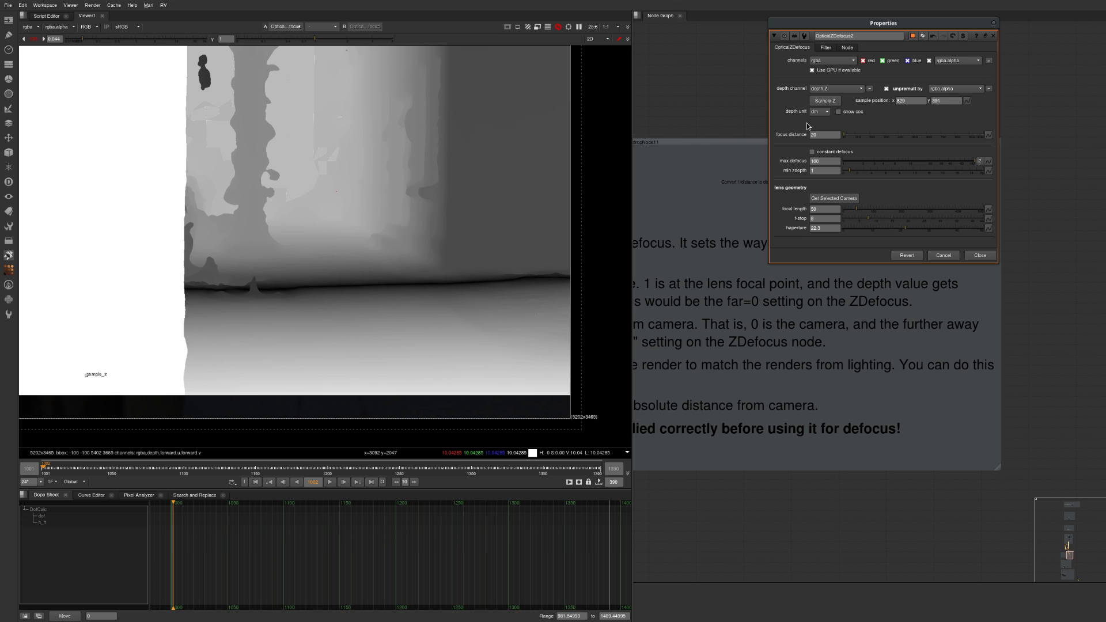
- Frame the whole street image, reset the viewer gain, and move the settings aside to clear the defocus node
key(f)
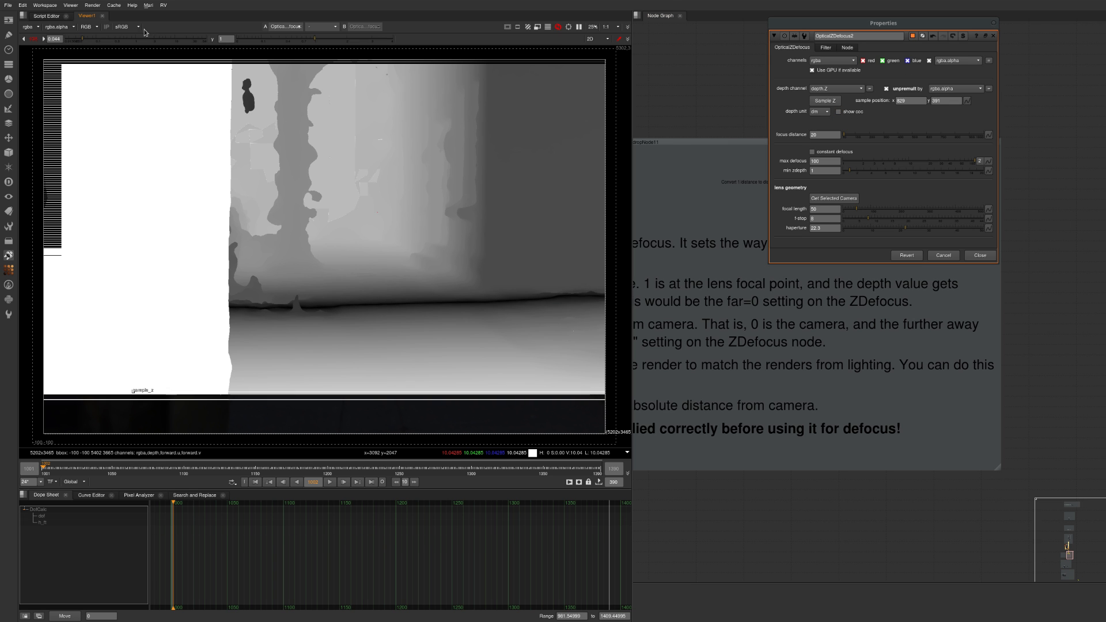
ctrl+click(149, 39)
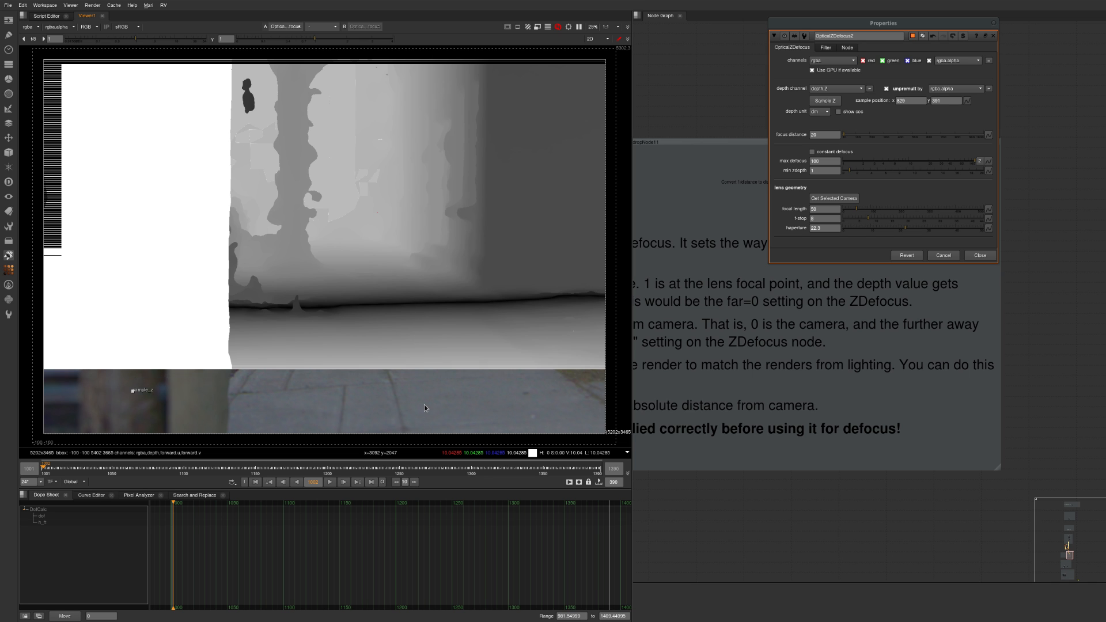
alt+drag(834, 184, 962, 141)
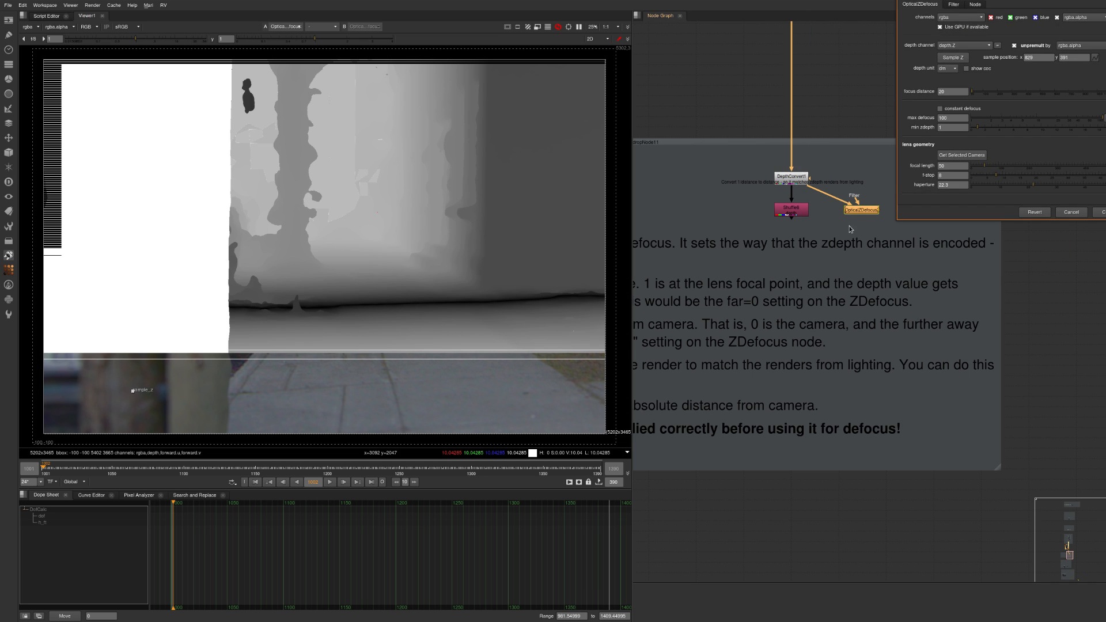
middle_drag(837, 278, 805, 312)
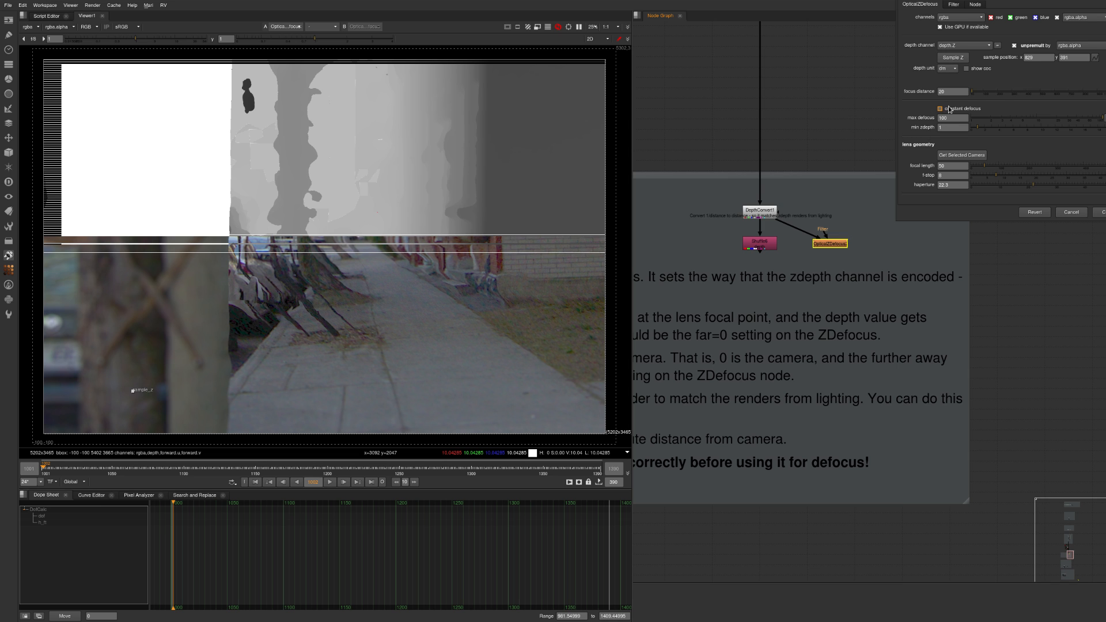
- Turn on constant defocus for the copied OpticalZDefocus node, bring up its max defocus value for editing, and close the settings
click(949, 109)
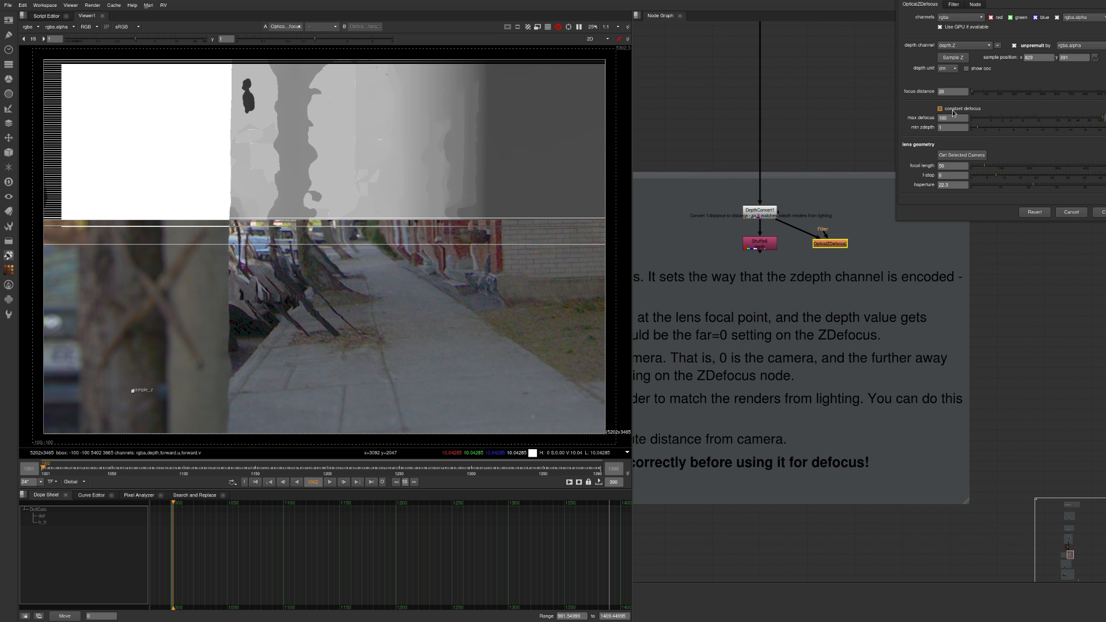
alt+drag(920, 137, 844, 175)
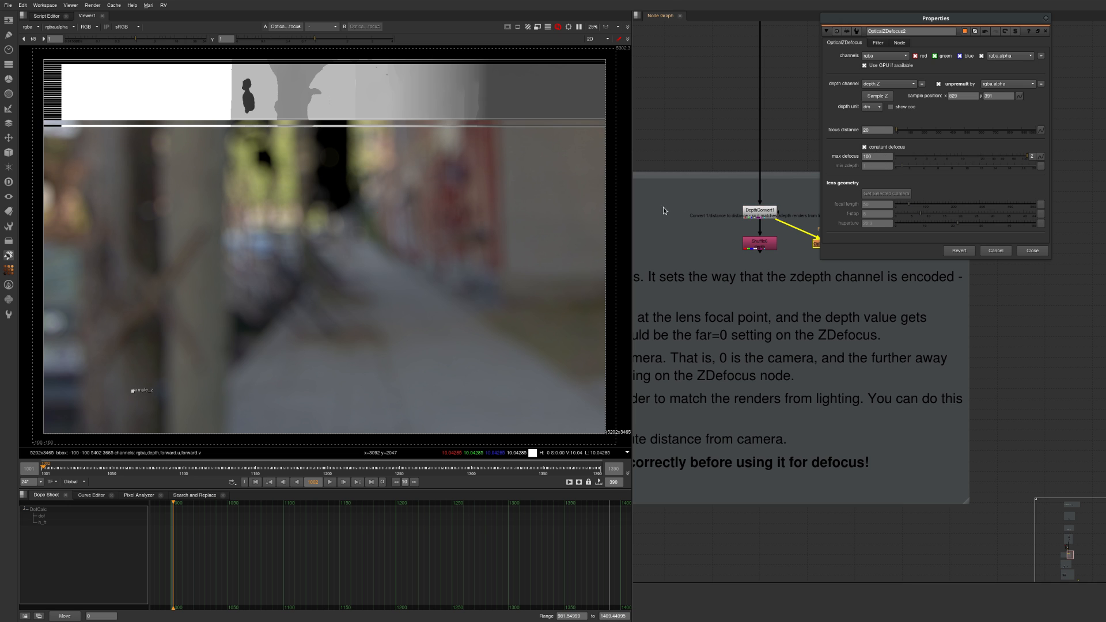
double_click(879, 155)
drag(839, 223, 867, 289)
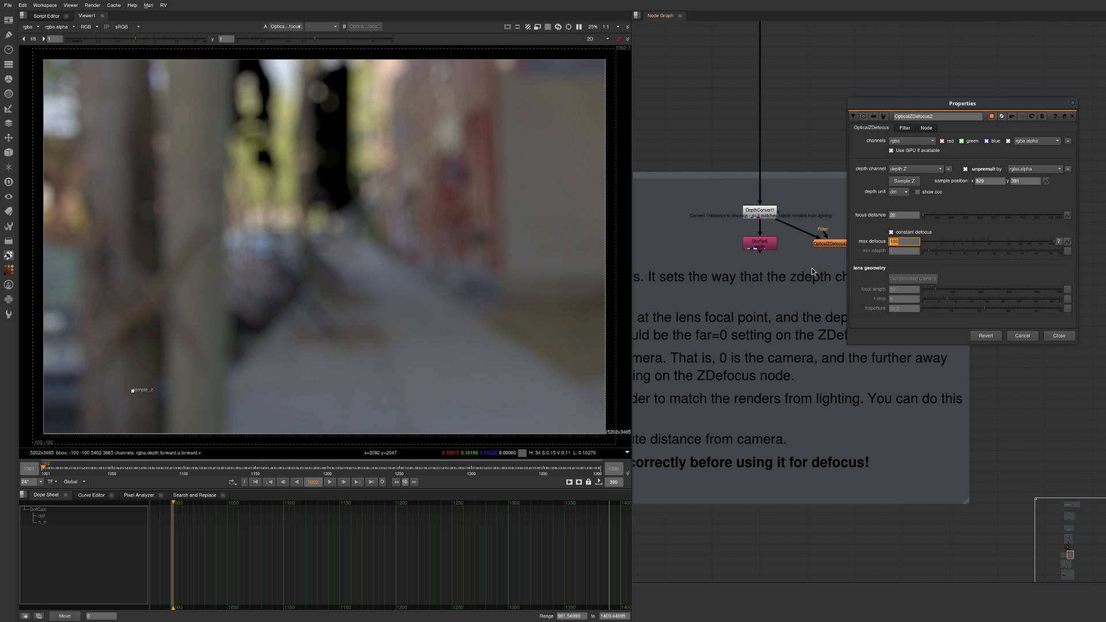
key(Escape)
- Show the CG_EXAMPLE node from the OpticalZDefocus section in the viewer
middle_drag(824, 430, 823, 109)
scroll(823, 110, down, 8)
scroll(806, 256, up, 3)
middle_drag(805, 255, 875, 256)
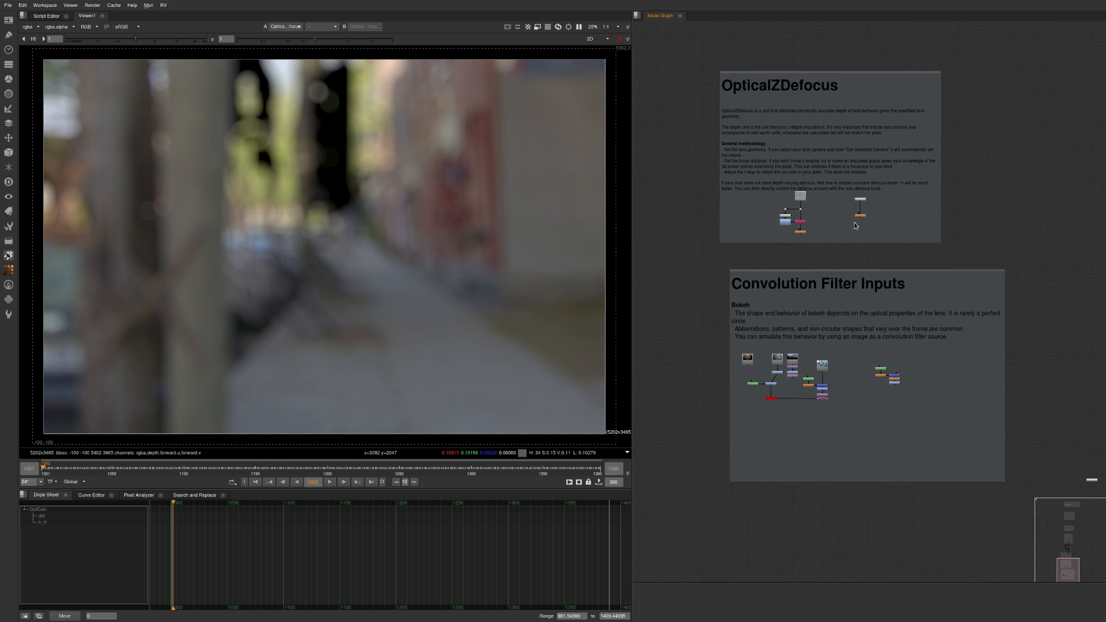
scroll(854, 224, up, 5)
click(869, 210)
key(1)
drag(930, 152, 812, 210)
scroll(876, 189, up, 5)
drag(917, 129, 798, 206)
key(1)
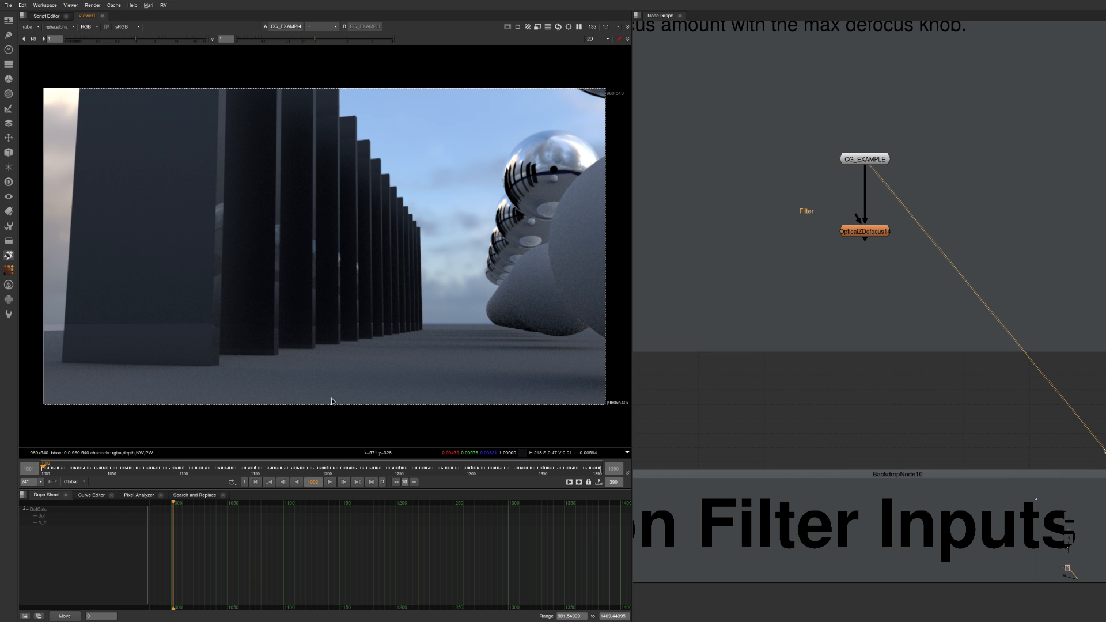
- Display the depth channel of CG_EXAMPLE and set the viewer gain to 0.0005
key(shift+h)
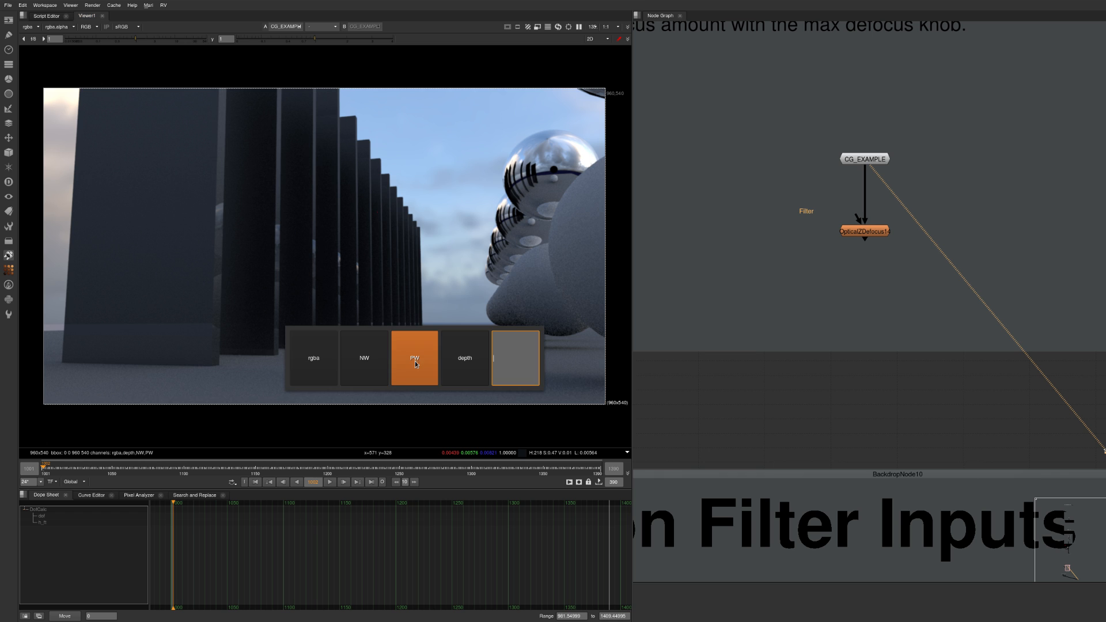
click(465, 359)
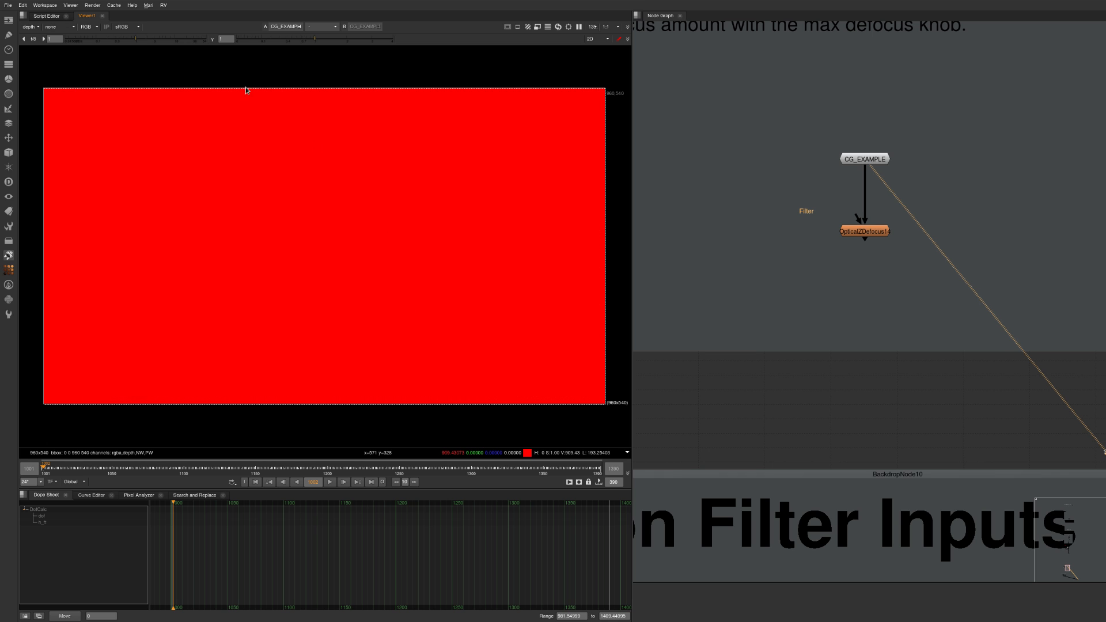
drag(121, 41, 66, 42)
click(50, 39)
key(ctrl+a)
key(BackSpace)
text(.0005)
key(Return)
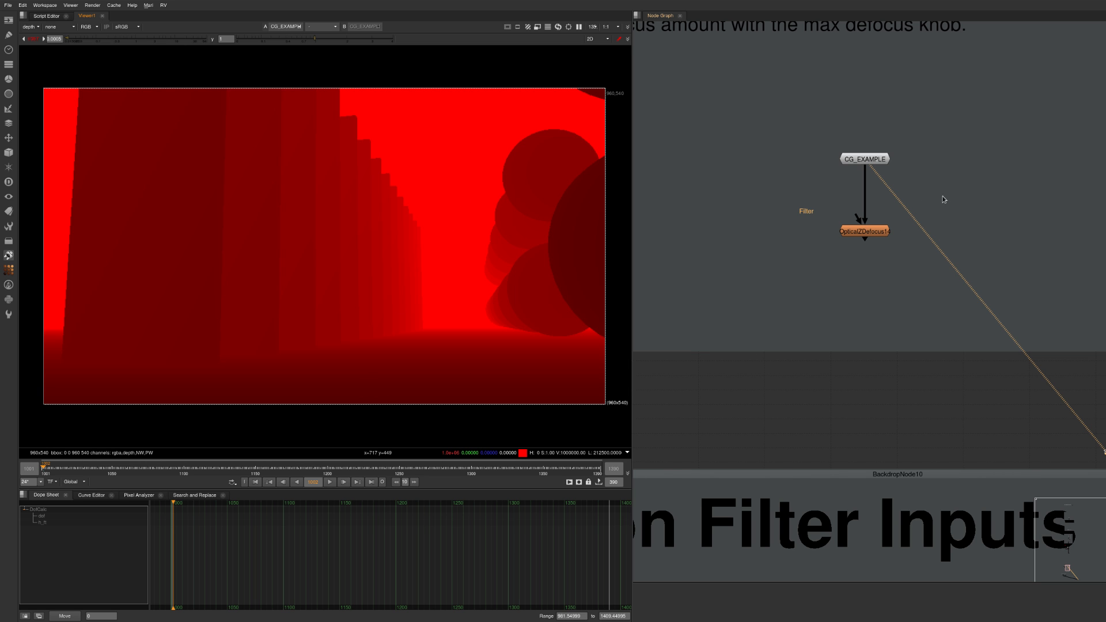
- Show the OpticalZDefocus node below CG_EXAMPLE in the viewer and open its settings at the focus distance value
drag(965, 185, 856, 263)
key(Return)
drag(922, 117, 780, 217)
drag(943, 192, 773, 283)
key(1)
click(518, 222)
click(519, 231)
click(518, 222)
click(518, 233)
drag(582, 134, 796, 218)
click(741, 328)
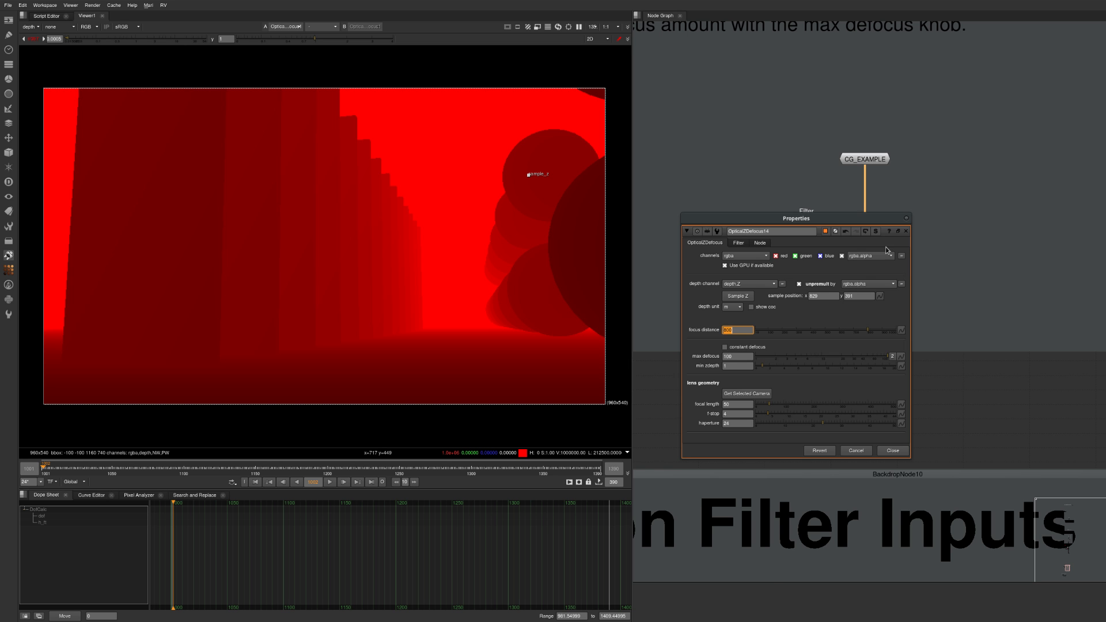
- Return the viewer to the rgba image at normal gain and toggle the OpticalZDefocus node off and on to compare
drag(841, 218, 704, 343)
key(alt+q)
key(Page_Down)
drag(949, 184, 753, 300)
key(d)
key(d)
key(d)
key(d)
alt+drag(691, 424, 773, 331)
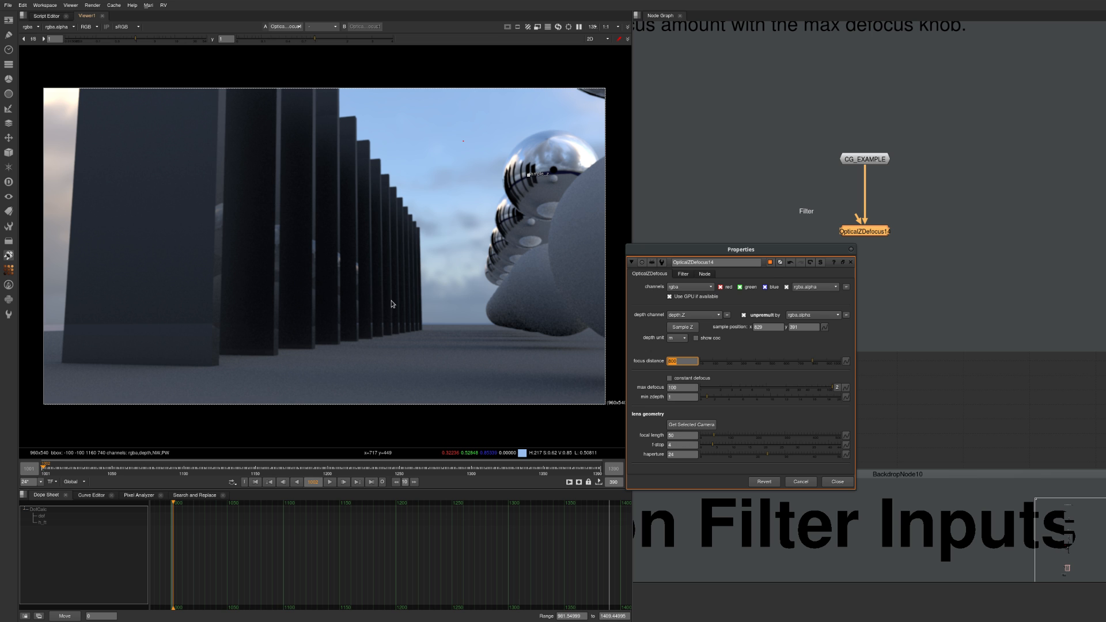
- Set the OpticalZDefocus focal length to 500 after trying 200, keeping its settings clear of the node
click(691, 436)
text(200)
key(Return)
click(895, 206)
drag(741, 249, 771, 236)
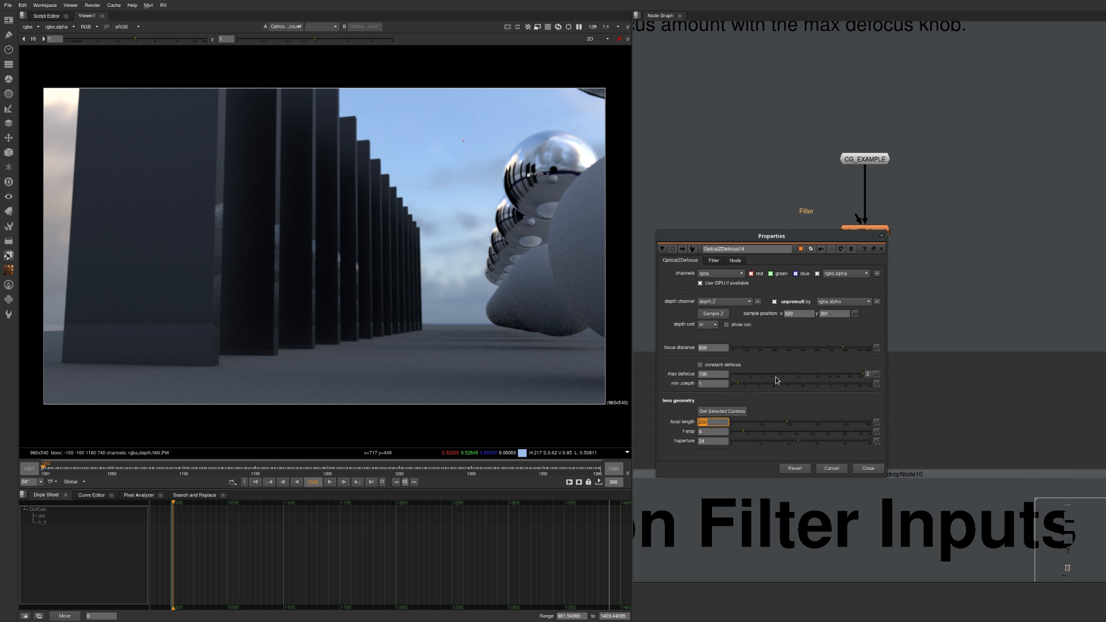
key(Return)
- Try focus distances of 100 and 200 on the OpticalZDefocus node
click(710, 347)
text(100)
key(Return)
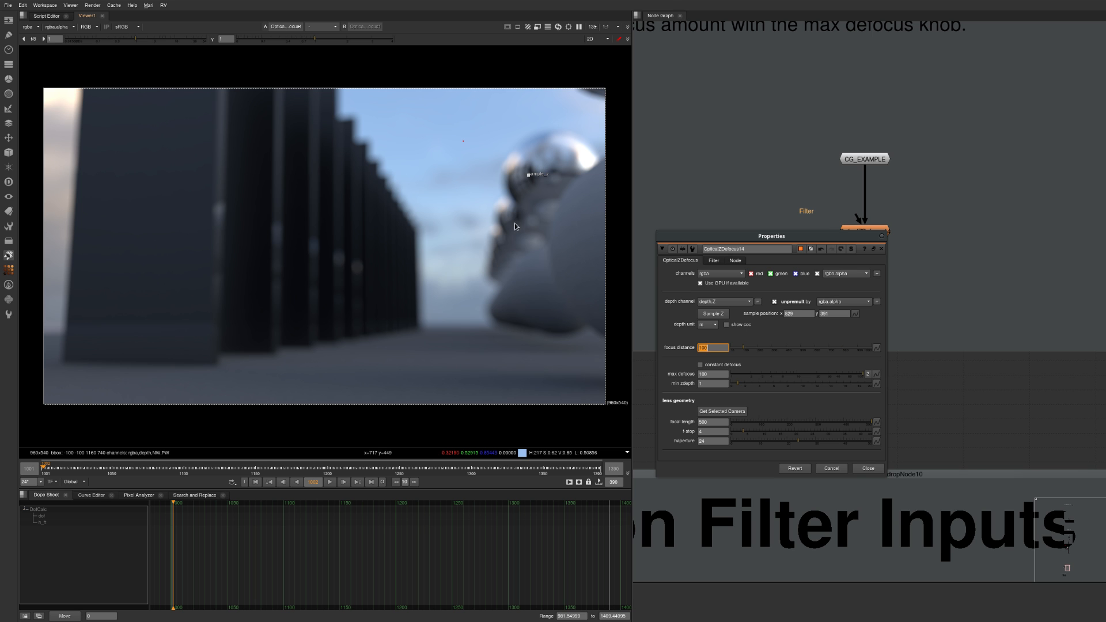
text(200)
key(Return)
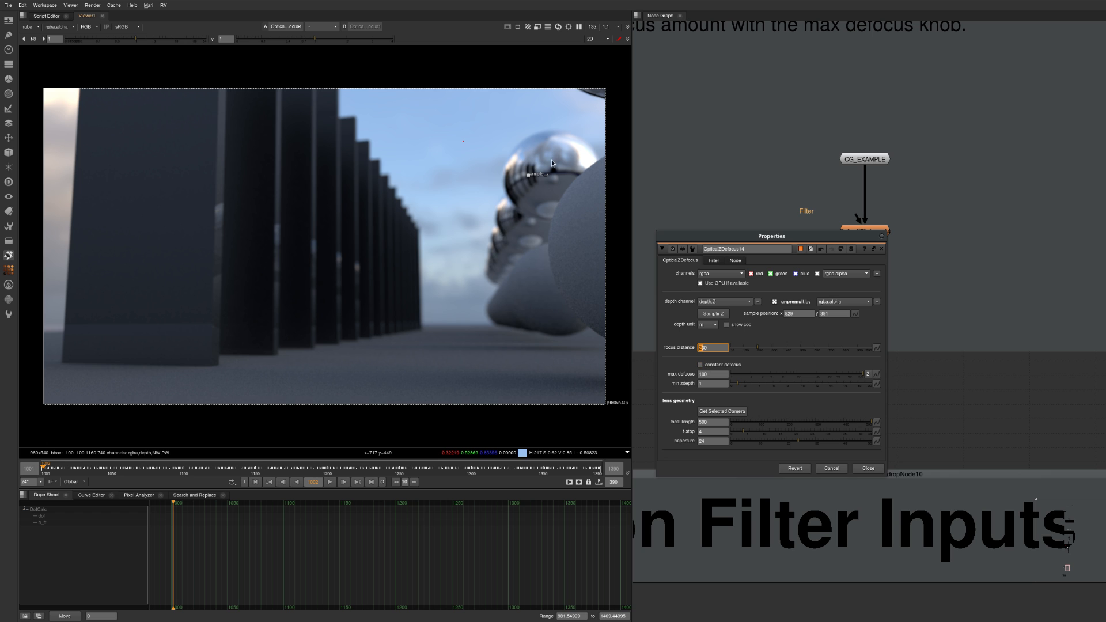
- Sample the focus distance from depth at the front chrome sphere, and resample it at the second dark slab
mouse_move(529, 175)
mouse_down()
mouse_move(550, 142)
mouse_move(539, 166)
mouse_up()
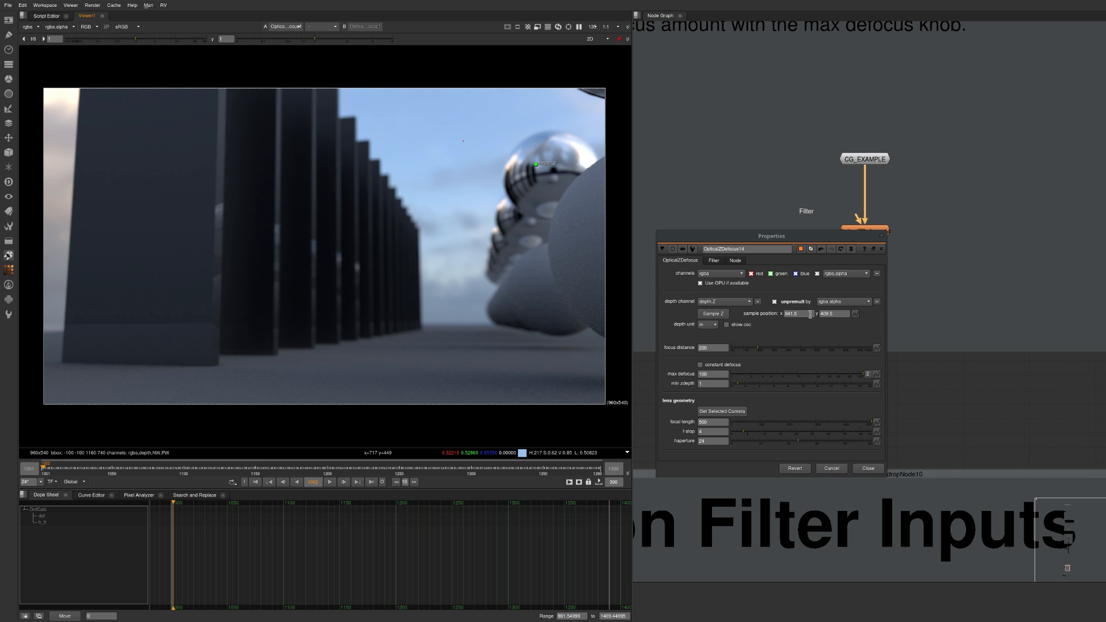
click(722, 315)
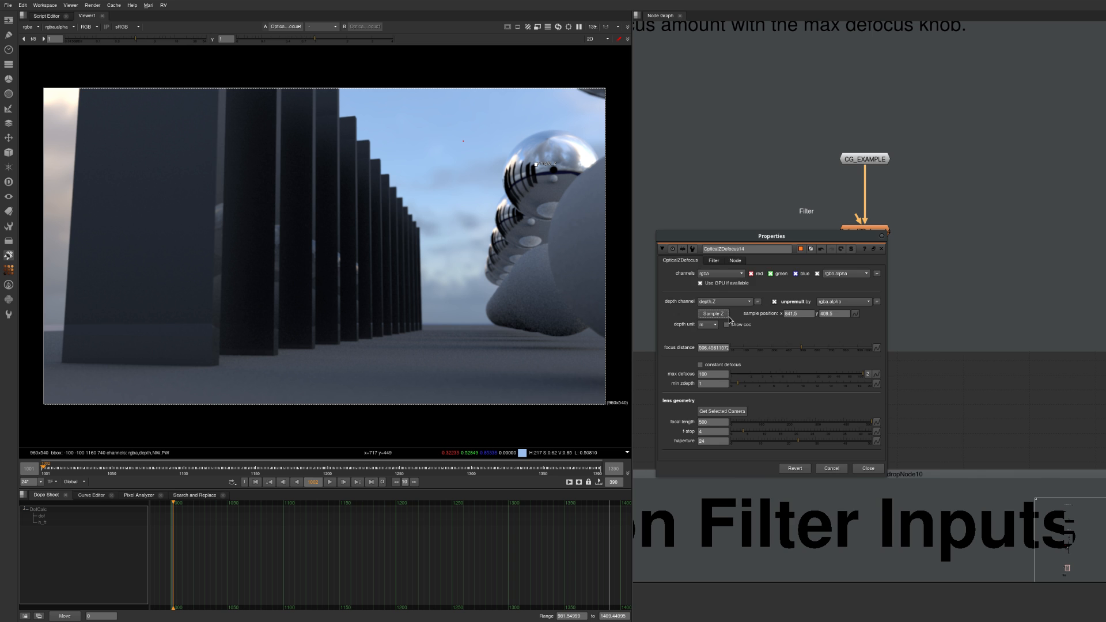
drag(747, 237, 799, 306)
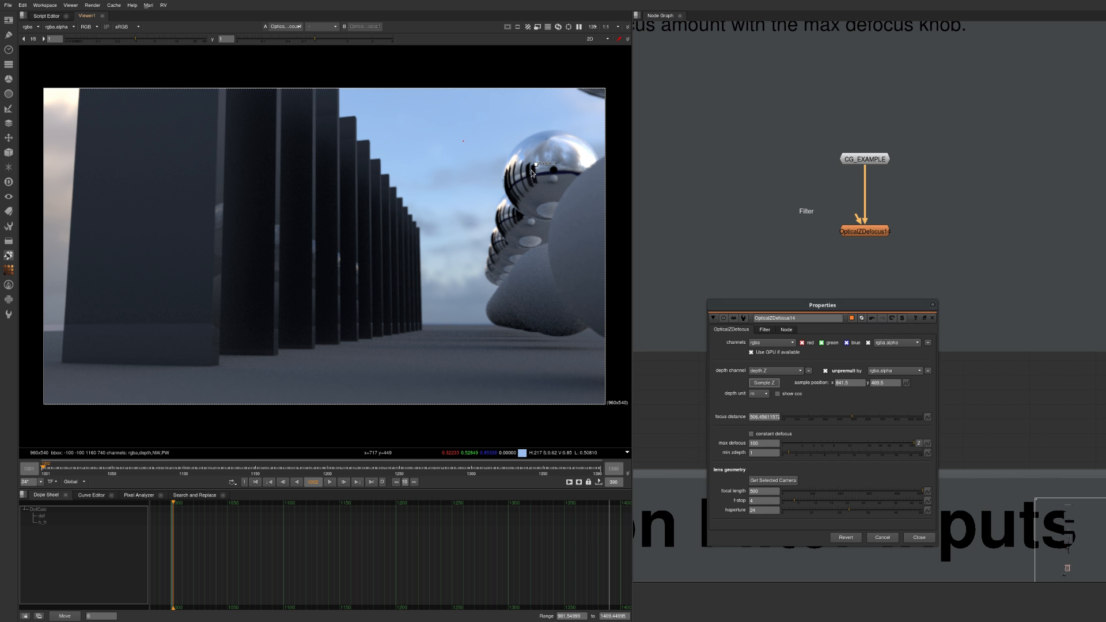
mouse_move(536, 168)
mouse_down()
mouse_move(319, 242)
mouse_move(257, 236)
mouse_up()
click(763, 383)
- Set the OpticalZDefocus f-stop to 2.8 and change its depth unit to dm
double_click(764, 502)
text(2.8)
key(Return)
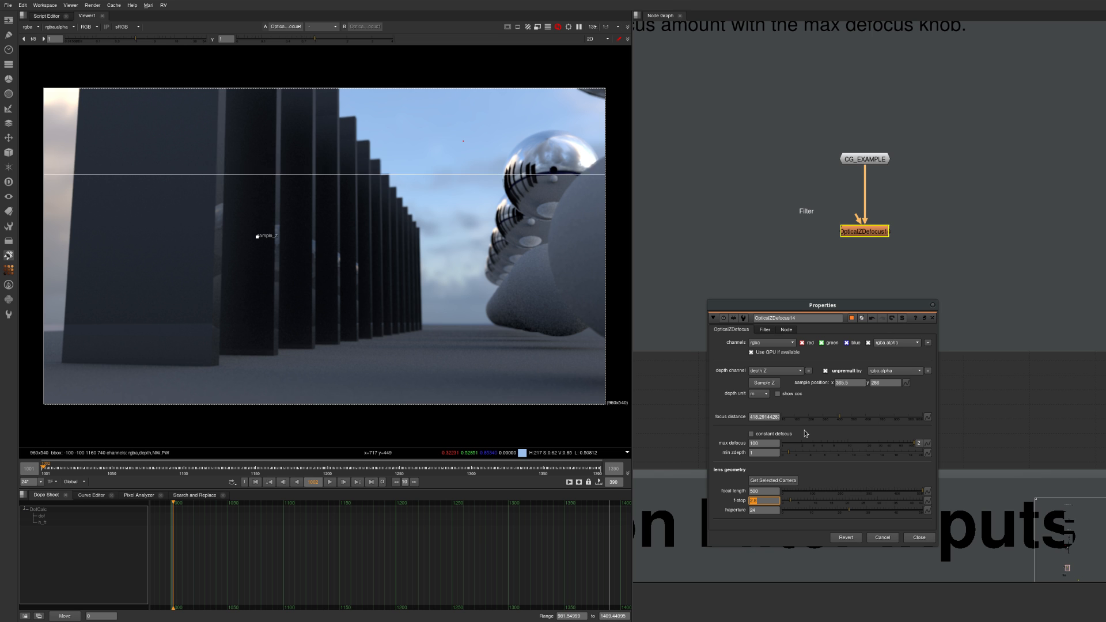
click(766, 396)
click(759, 386)
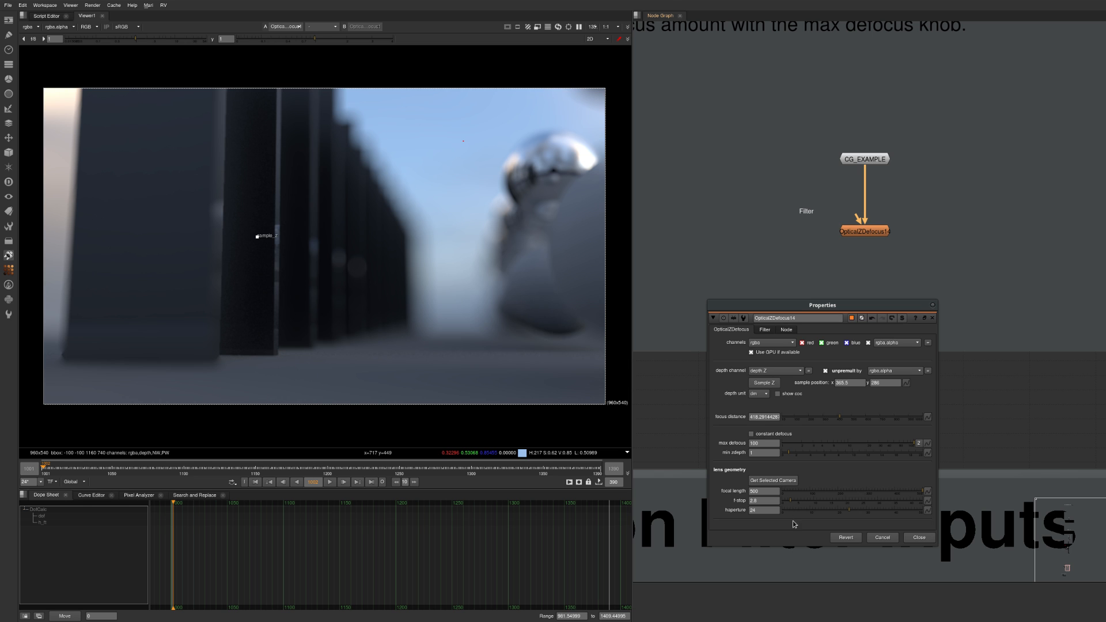
- Set the f-stop to 8 and raise the focus distance to about 610
drag(764, 501, 713, 500)
text(8)
key(Return)
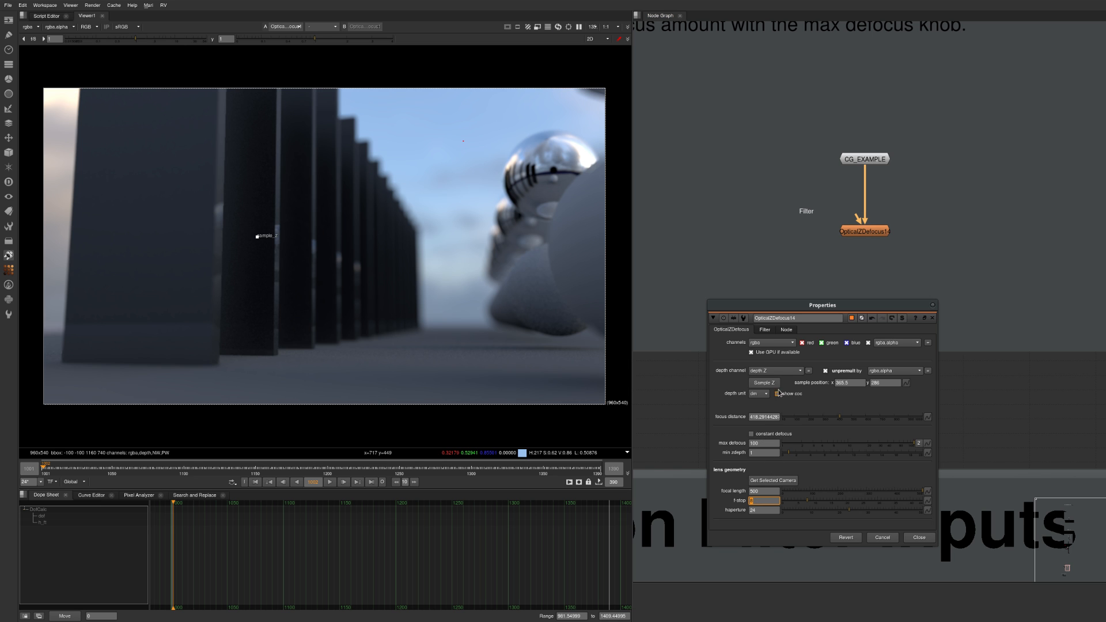
drag(843, 419, 856, 421)
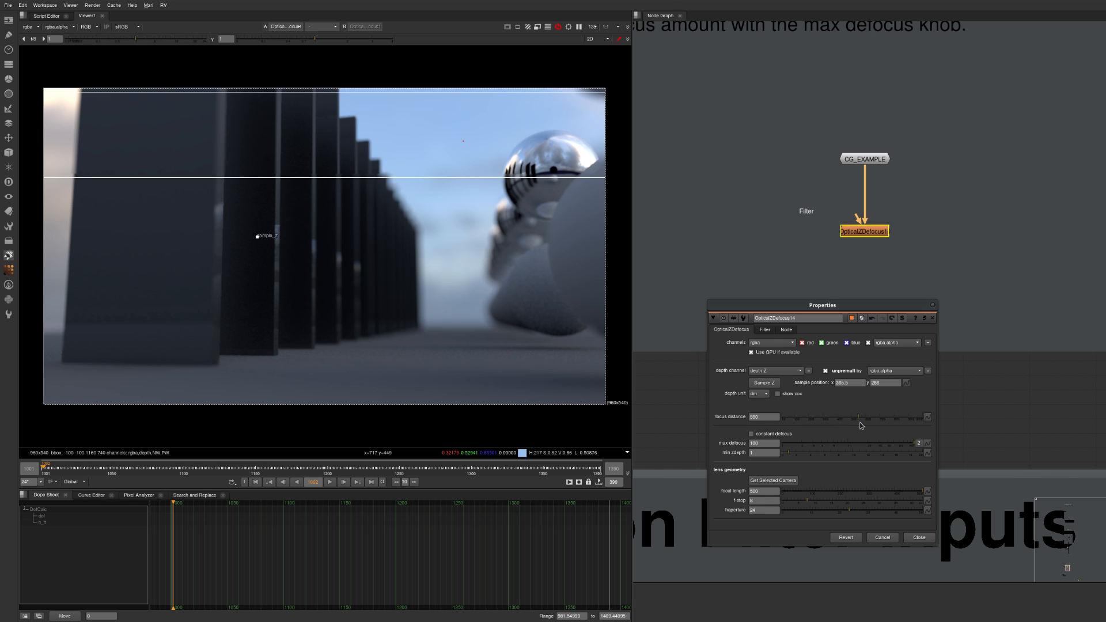
drag(863, 419, 873, 420)
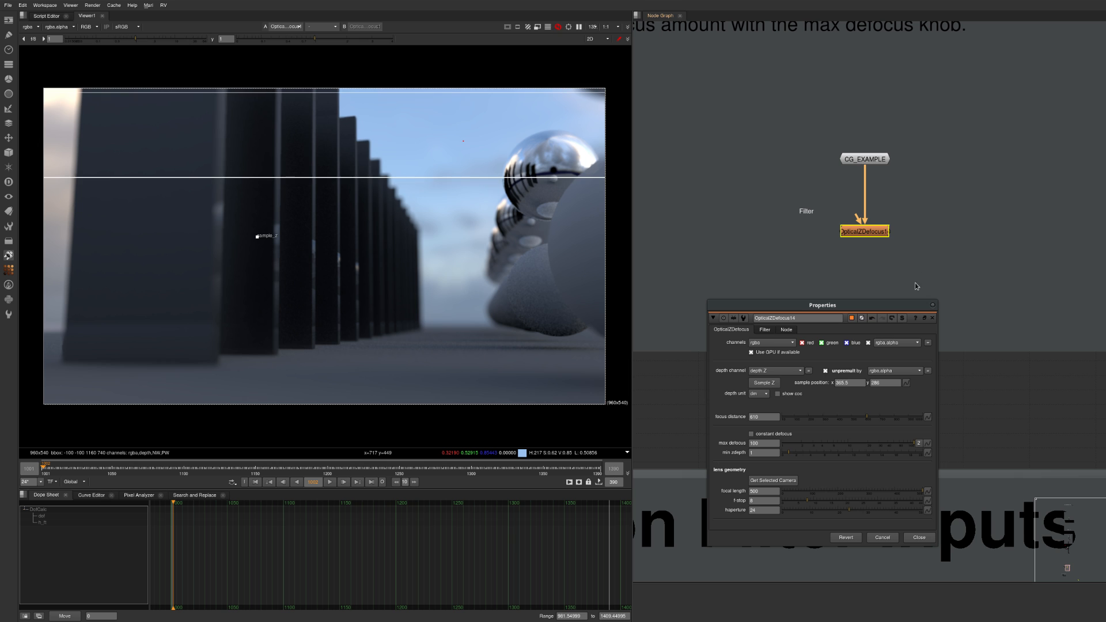
- Open the filter options of the OpticalZDefocus node to examine its filter type, aspect ratio, blades and roundness
drag(861, 305, 738, 381)
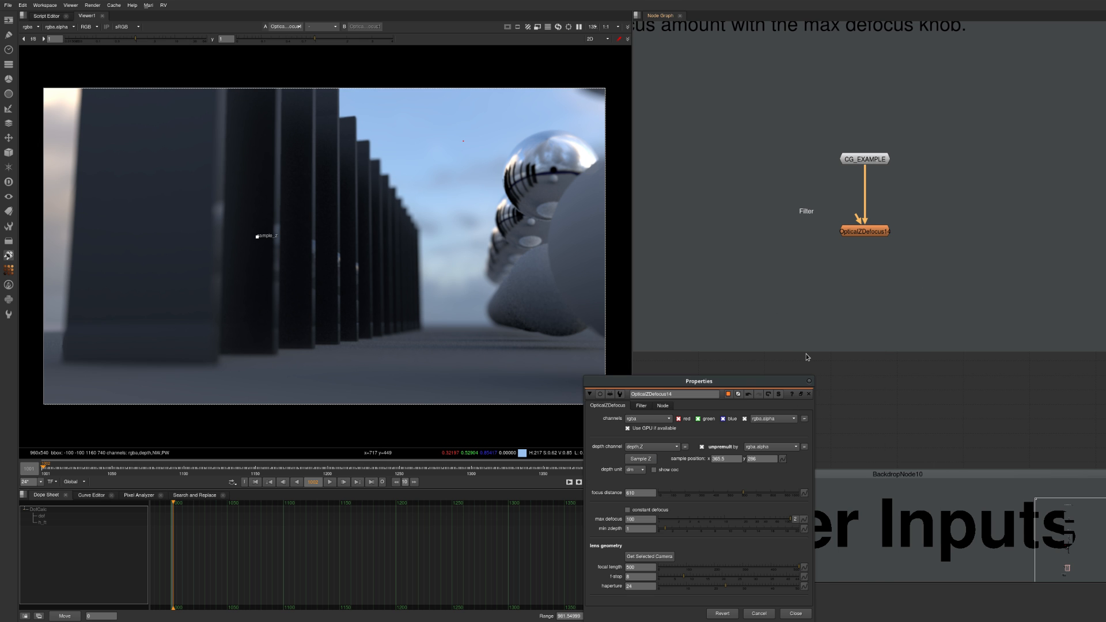
drag(693, 382, 747, 315)
click(696, 338)
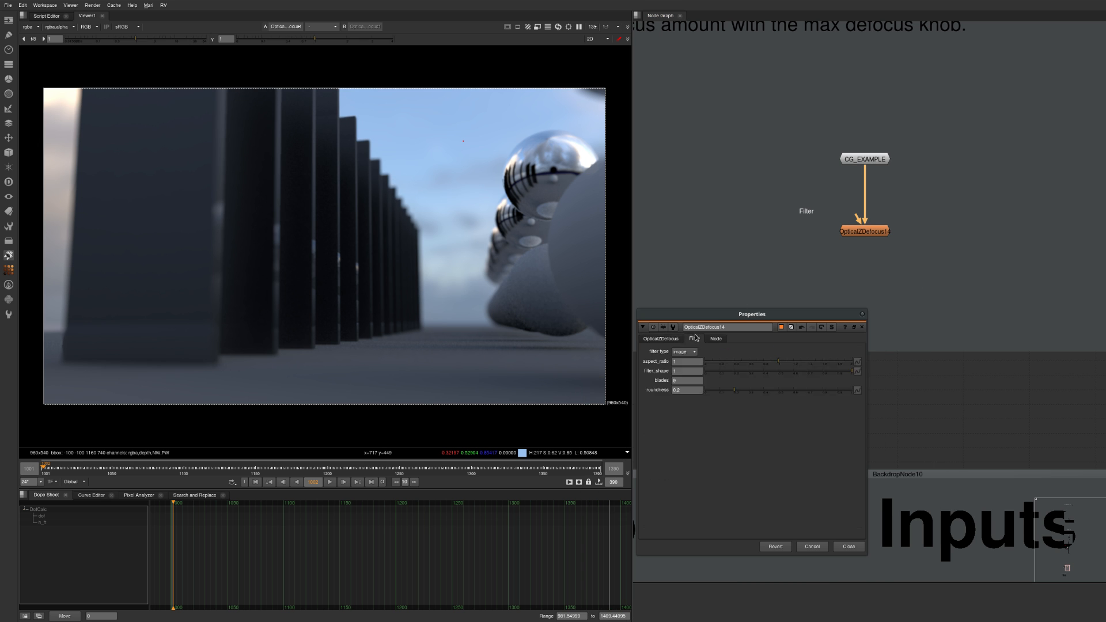
- Find the ZDefocus1 node above the DOF Diagrams section and open its settings
mouse_move(837, 240)
alt+middle_down()
mouse_move(799, 350)
mouse_move(801, 216)
mouse_move(838, 240)
alt+middle_up()
alt+middle_drag(806, 172, 845, 171)
middle_drag(819, 403, 836, 262)
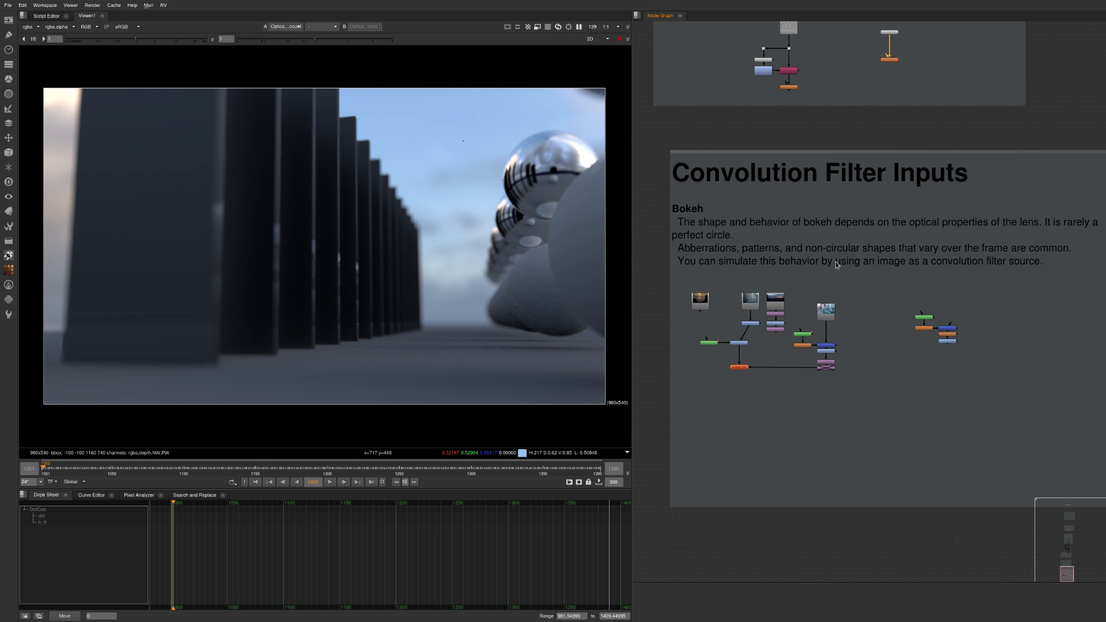
scroll(837, 265, up, 7)
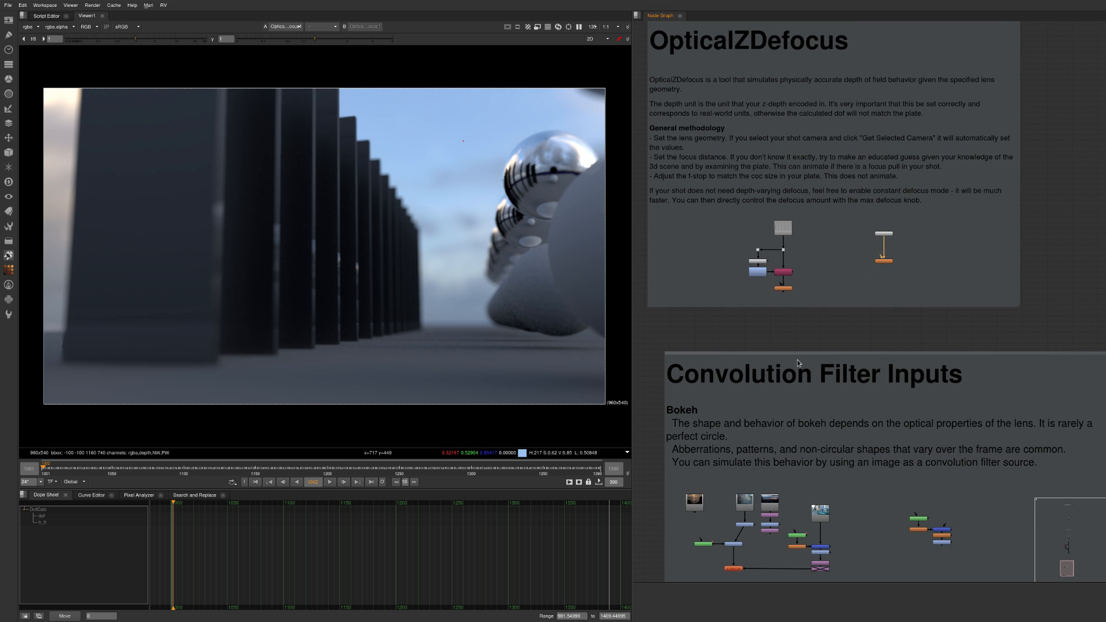
scroll(792, 399, down, 8)
scroll(826, 172, down, 6)
middle_drag(834, 86, 790, 390)
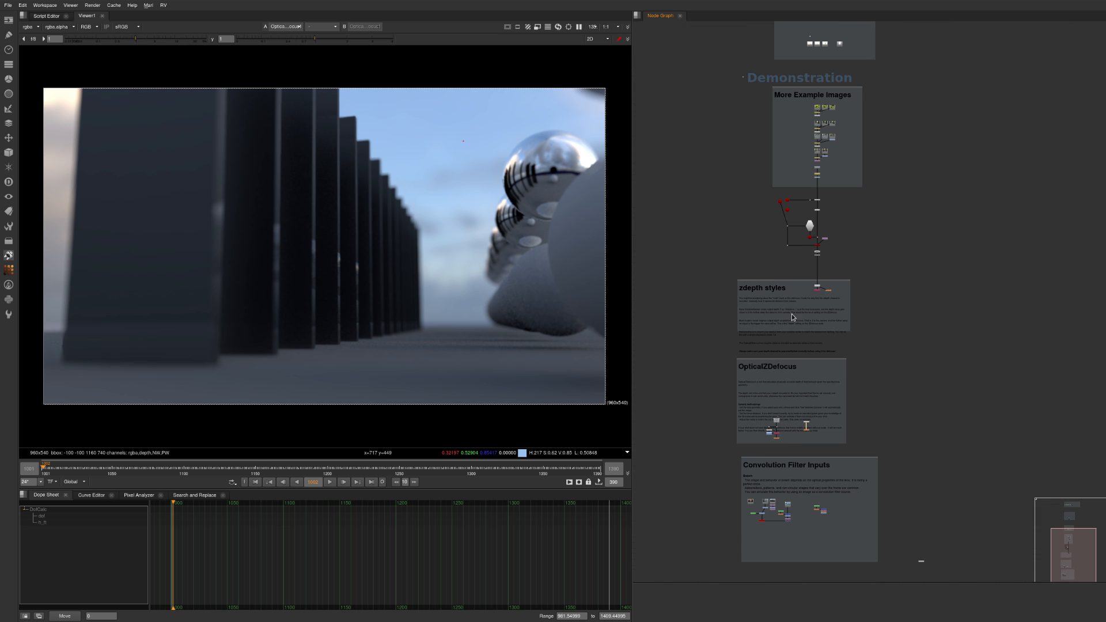
middle_drag(811, 75, 769, 254)
scroll(782, 115, up, 5)
double_click(787, 105)
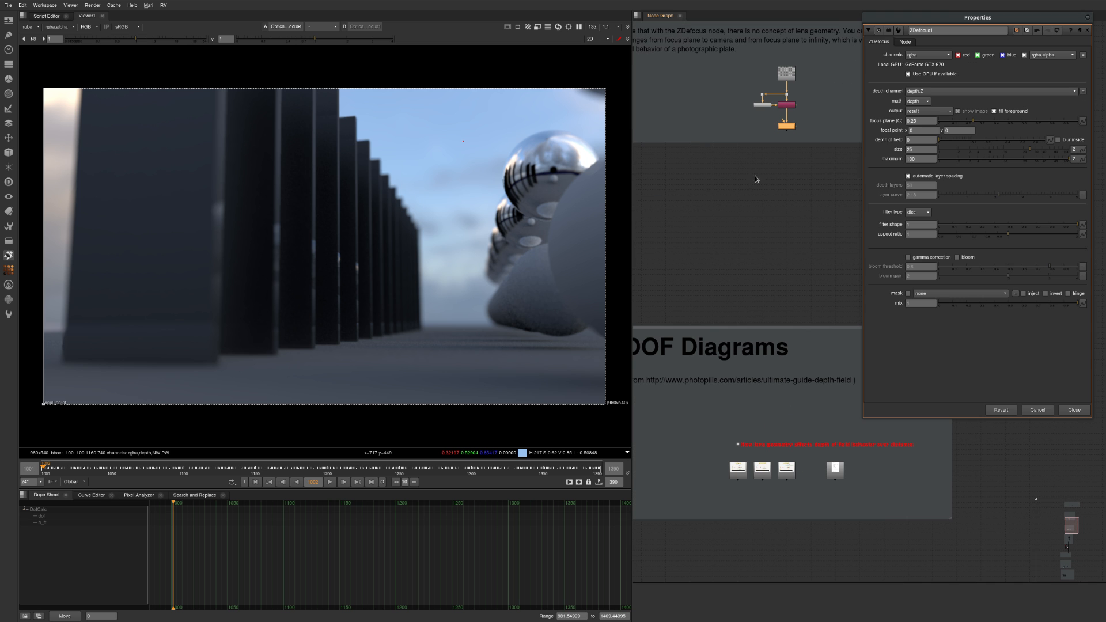
- Try the bladed filter type on ZDefocus1, set it to image, and examine the node's filter input
click(918, 213)
click(922, 222)
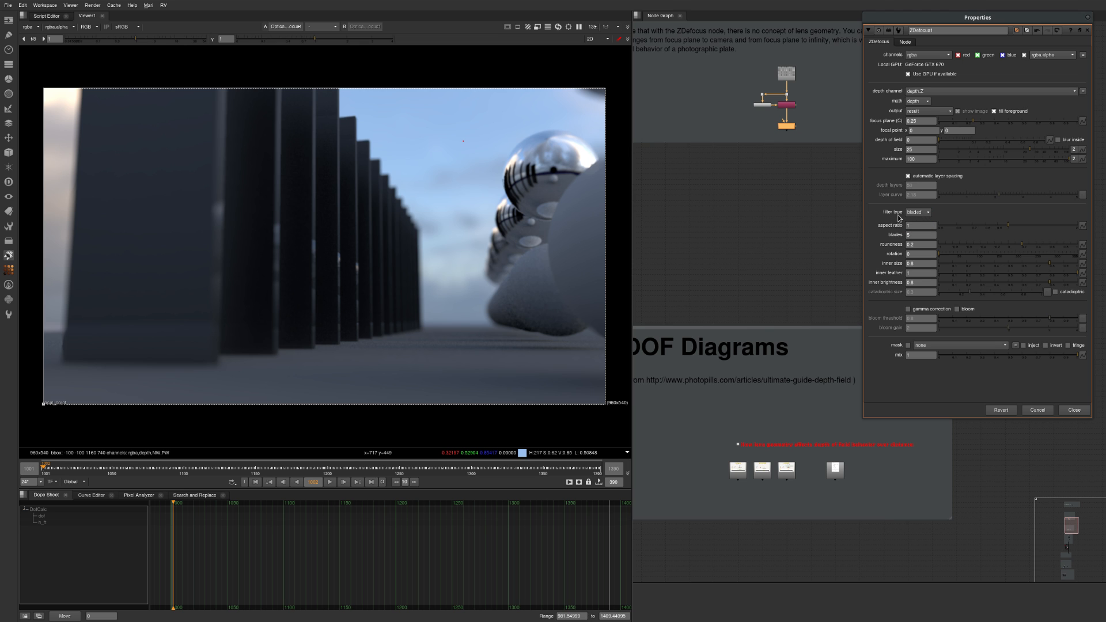
click(928, 213)
click(919, 223)
scroll(828, 108, up, 5)
middle_drag(828, 108, 760, 153)
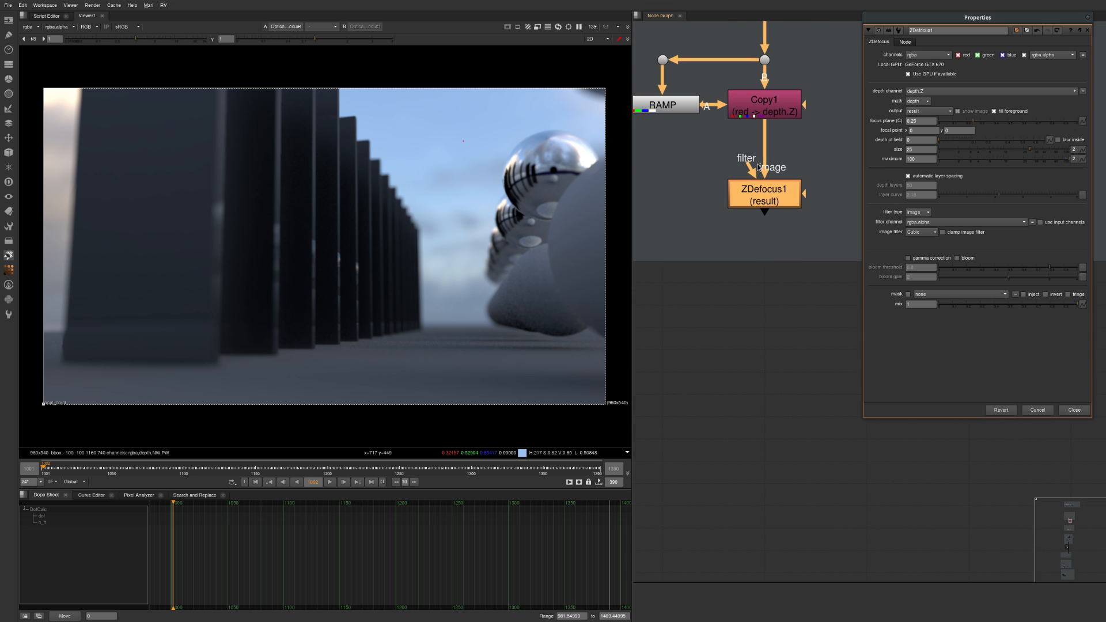
- Close all node settings and show the Read1 trash can photo from the Convolution Filter Inputs section in the viewer
click(730, 286)
key(ctrl+shift+a)
scroll(758, 161, down, 10)
middle_drag(751, 288, 733, 156)
scroll(726, 302, up, 7)
middle_drag(736, 268, 833, 270)
scroll(700, 207, up, 3)
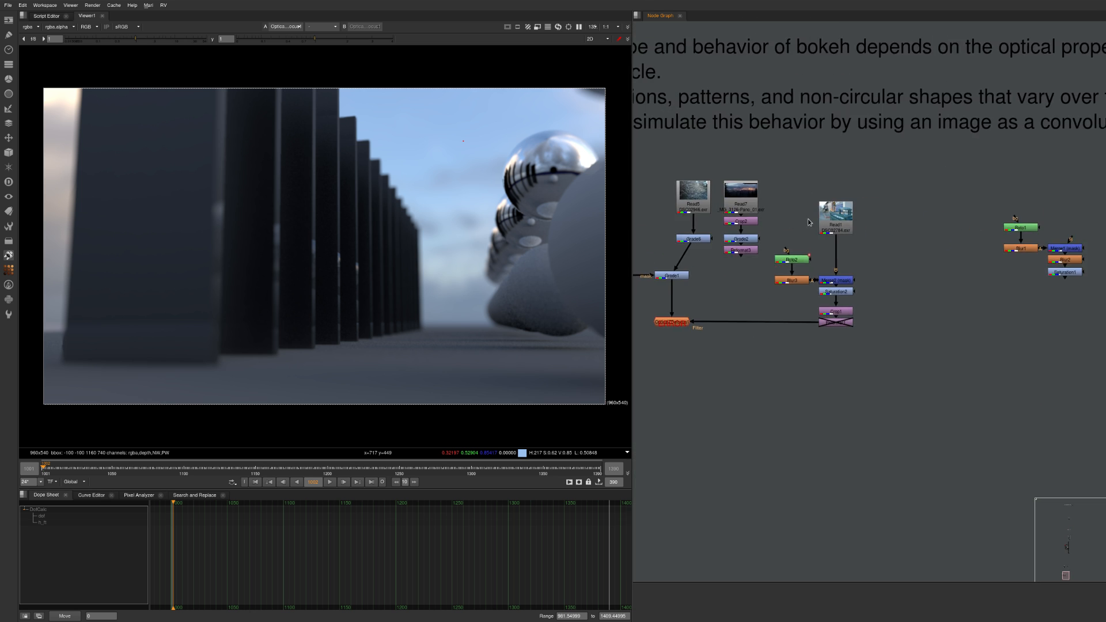
click(749, 199)
drag(748, 199, 727, 200)
click(936, 172)
key(1)
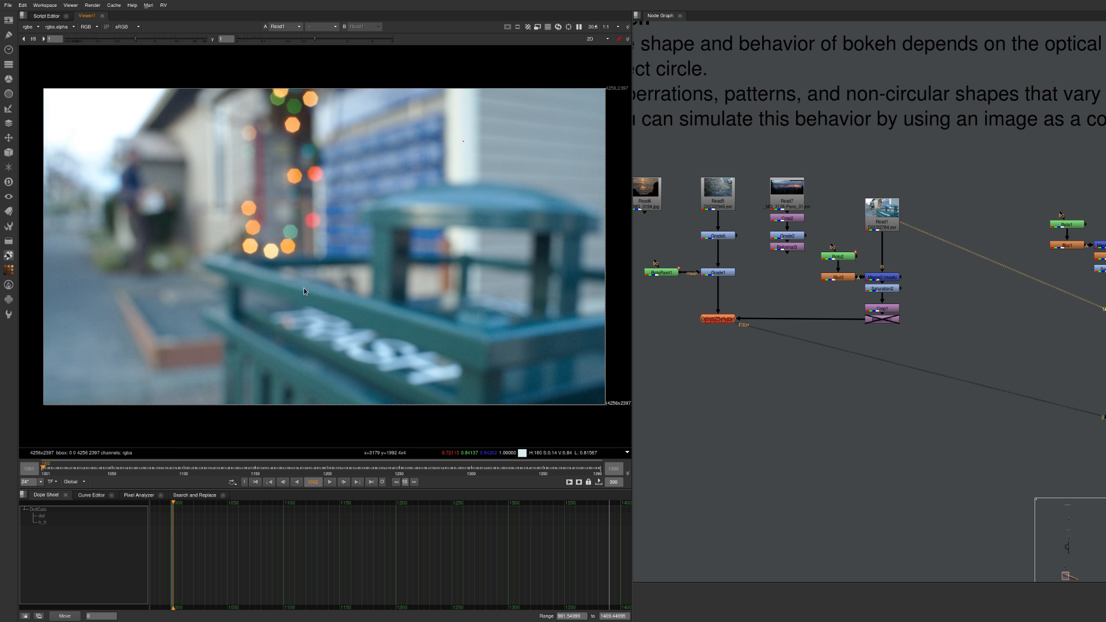
- Examine the shape and edges of the out-of-focus lights in the Read1 photo up close
scroll(362, 153, down, 1)
scroll(362, 154, up, 5)
scroll(369, 102, up, 4)
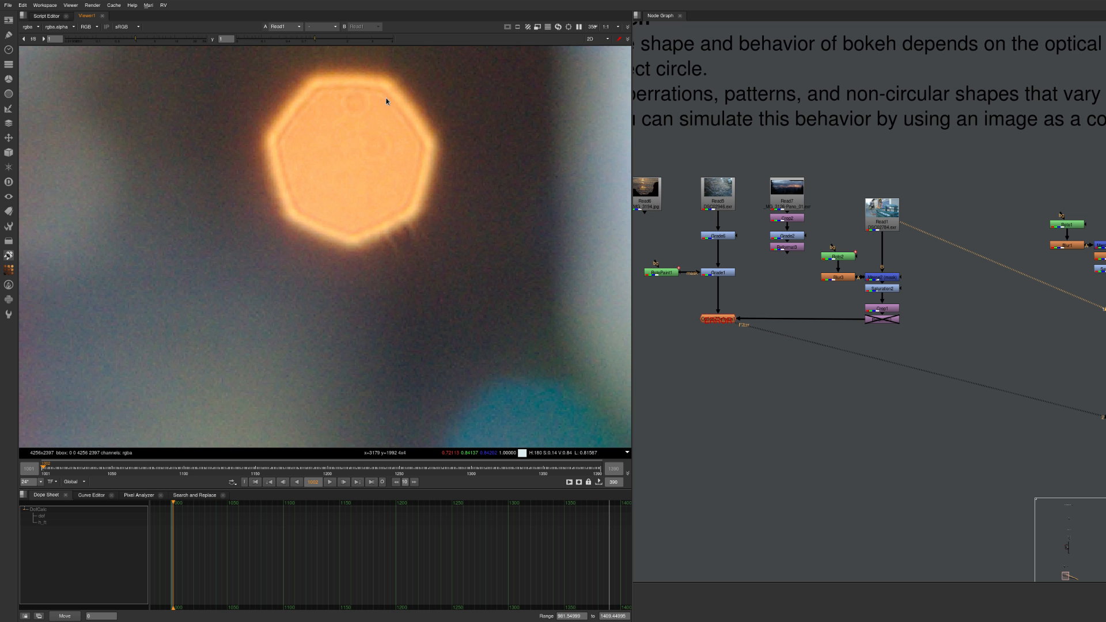
key(f)
scroll(295, 273, up, 6)
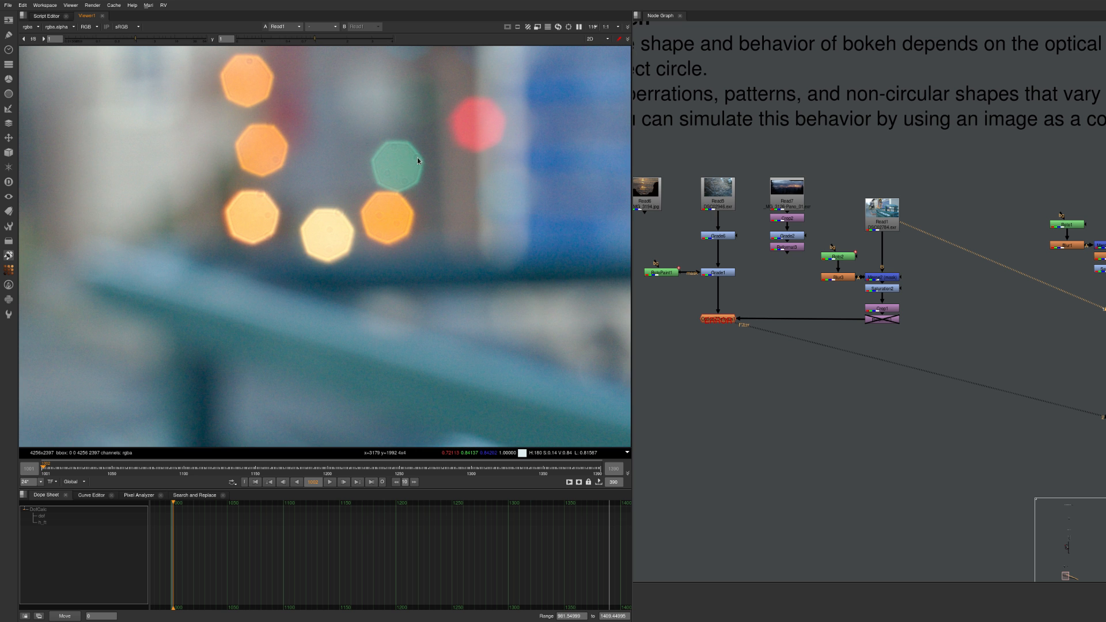
scroll(418, 159, up, 5)
scroll(349, 155, down, 20)
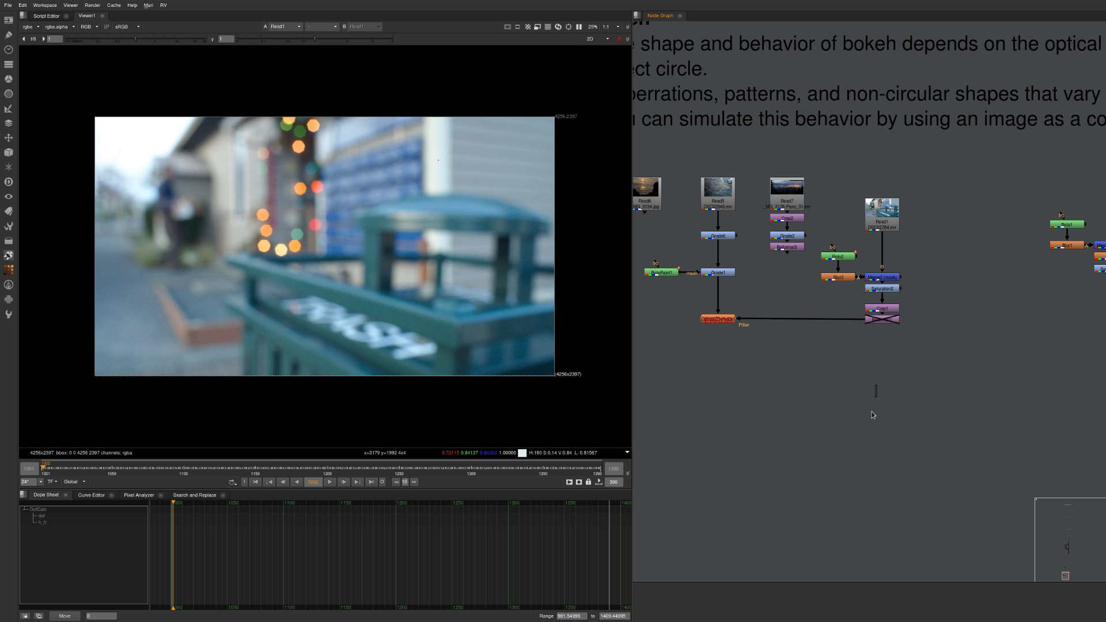
middle_drag(748, 213, 764, 183)
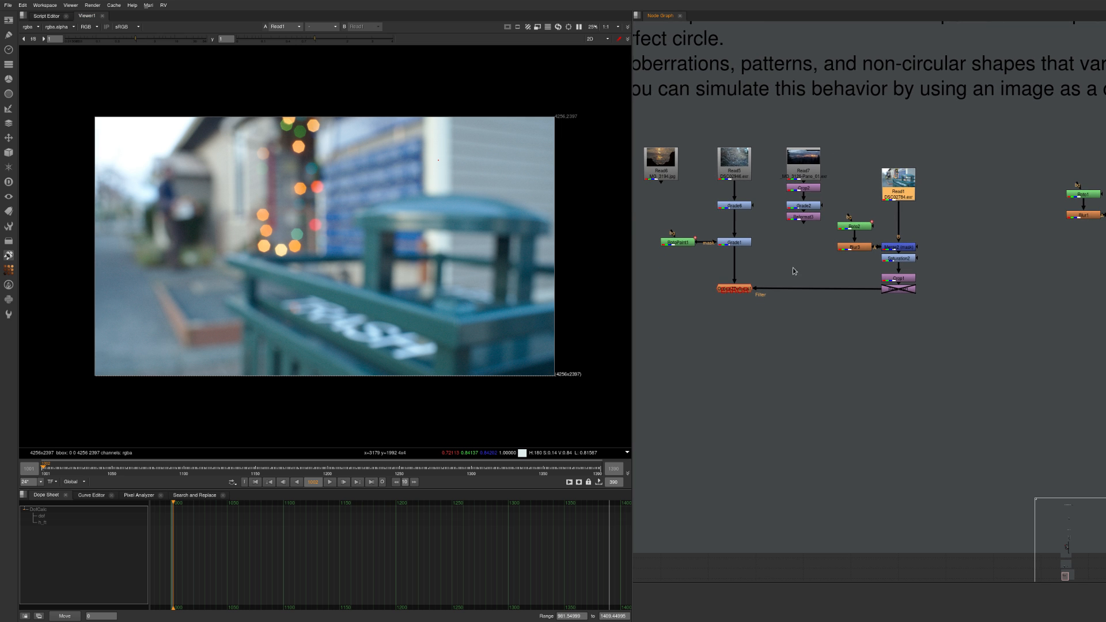
- Compare the output of OpticalZDefocus1 with the original Read5 frosted branches photo in the viewer
click(741, 288)
key(1)
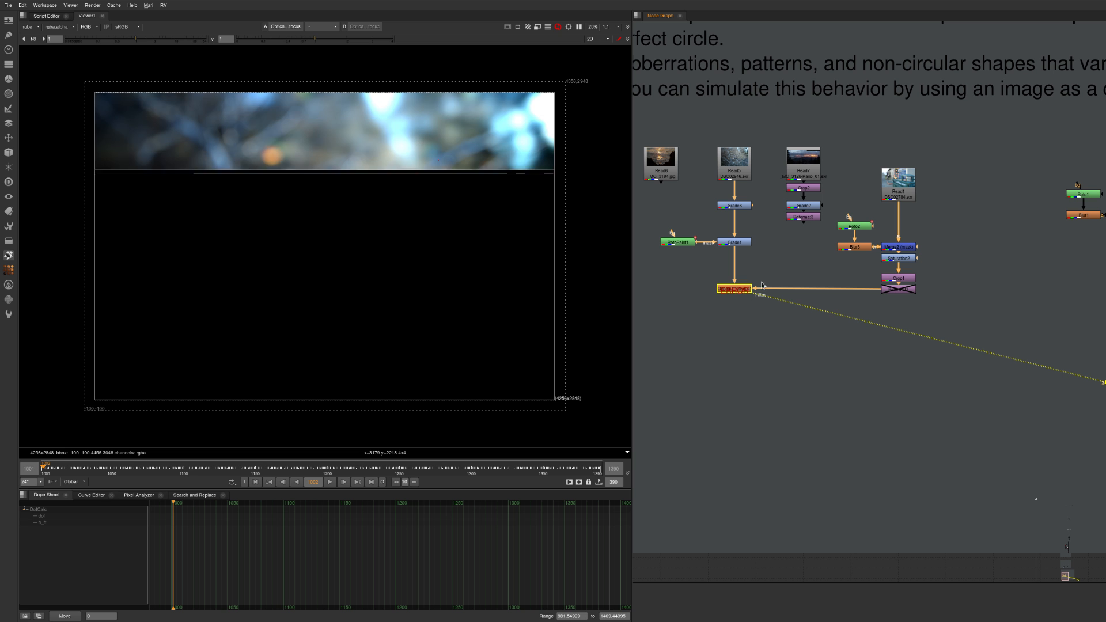
key(2)
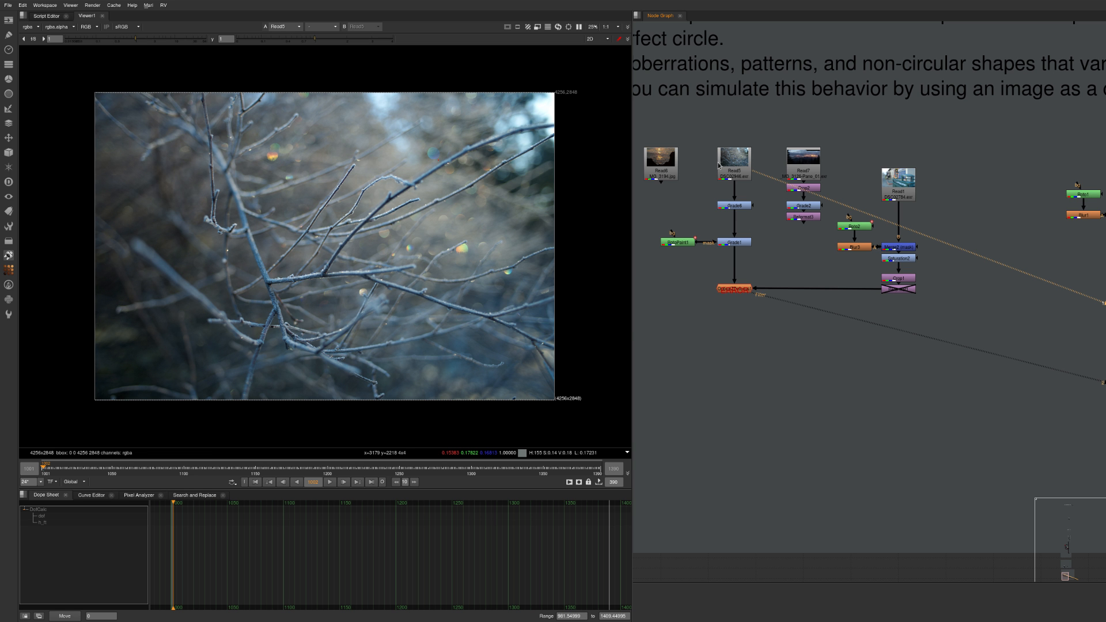
scroll(725, 160, up, 4)
- Disable the Grade1 node between Grade6 and OpticalZDefocus1, and show the defocused branches in the viewer
click(728, 252)
key(1)
middle_drag(761, 241, 758, 115)
click(750, 197)
key(d)
drag(831, 251, 663, 386)
key(1)
middle_drag(870, 297, 861, 265)
- Open OpticalZDefocus1's settings and its internal node graph, and find the Default Filter Input branch
double_click(736, 261)
super+drag(406, 518, 800, 508)
middle_drag(967, 256, 1036, 263)
drag(847, 225, 687, 285)
key(ctrl+Return)
middle_drag(1029, 236, 827, 201)
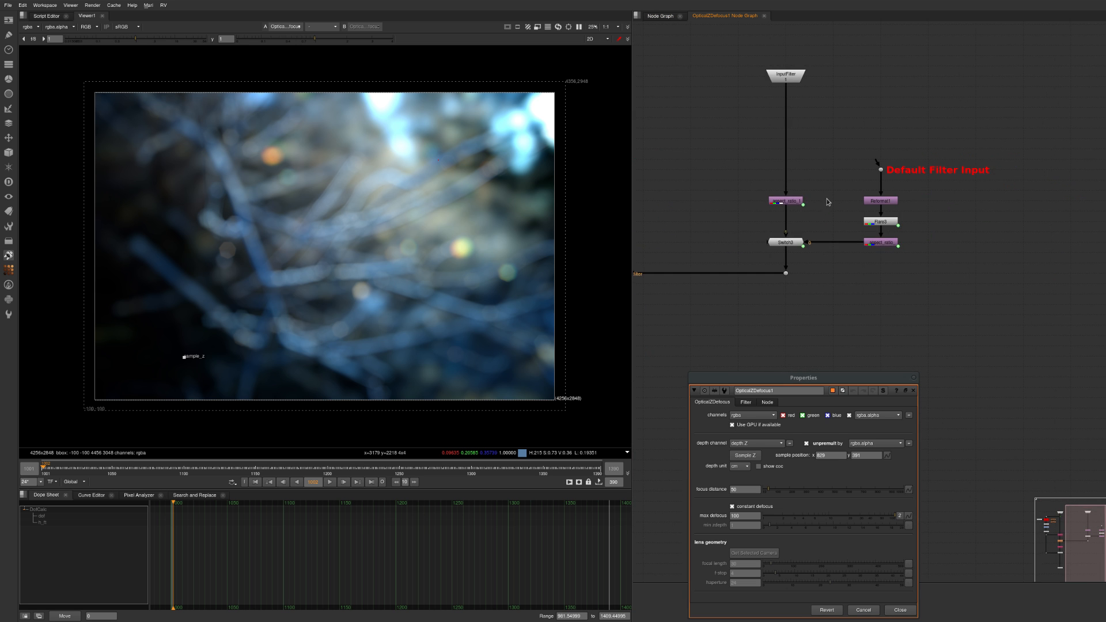
- Compare the built-in filter from aspect_ratio with the custom filter from aspect_ratio_1, and trace the latter up to InputFilter
scroll(900, 174, up, 2)
key(1)
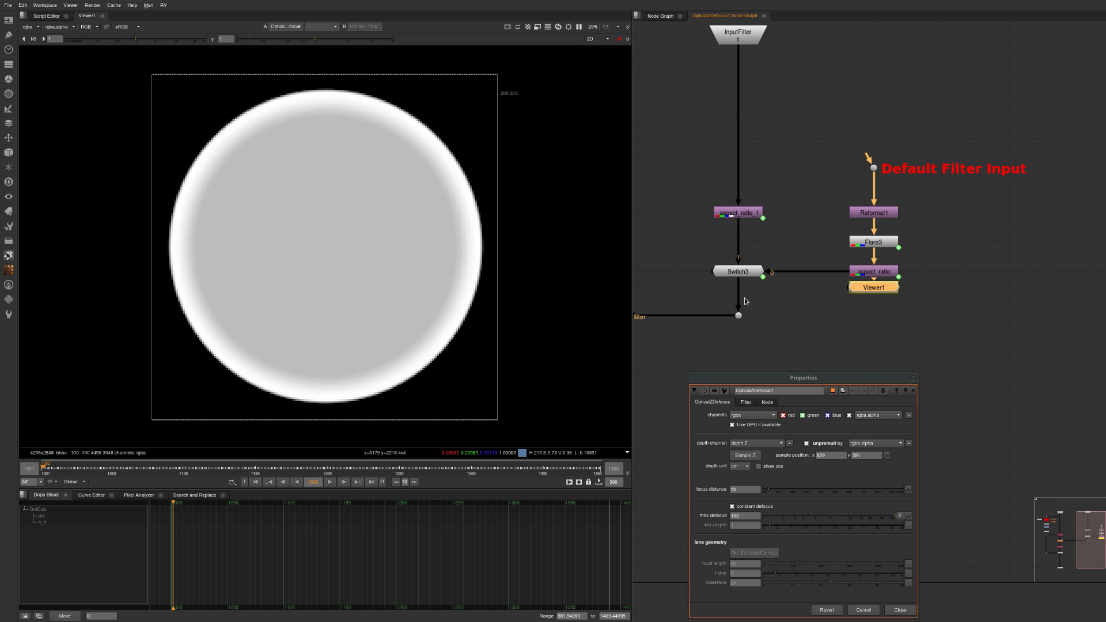
middle_drag(839, 149, 896, 101)
click(796, 163)
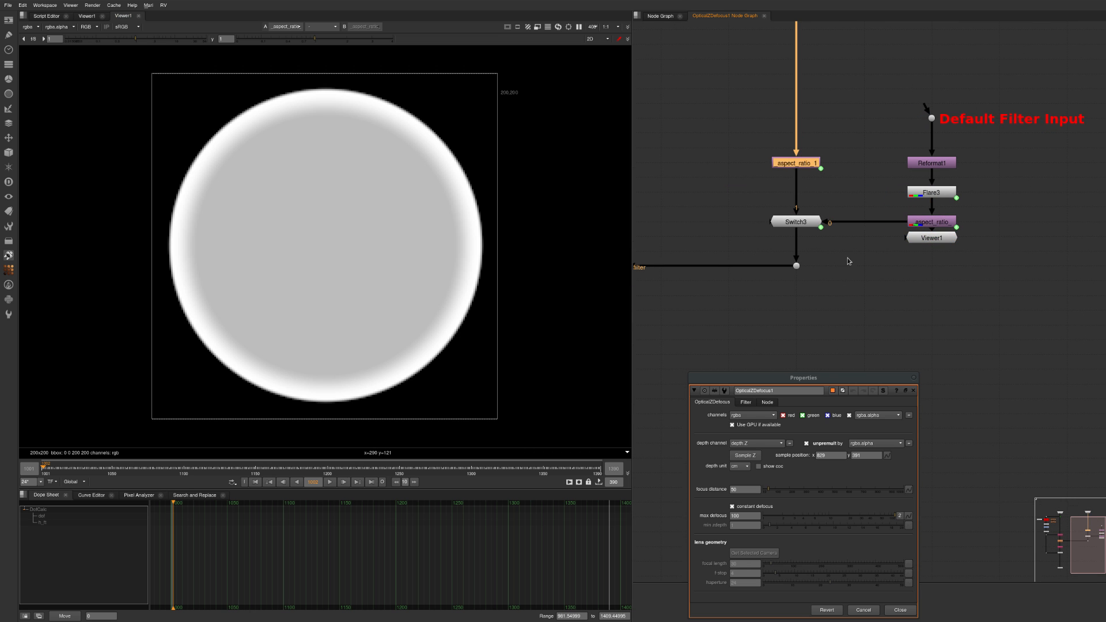
key(1)
middle_drag(816, 22, 827, 207)
drag(816, 176, 816, 160)
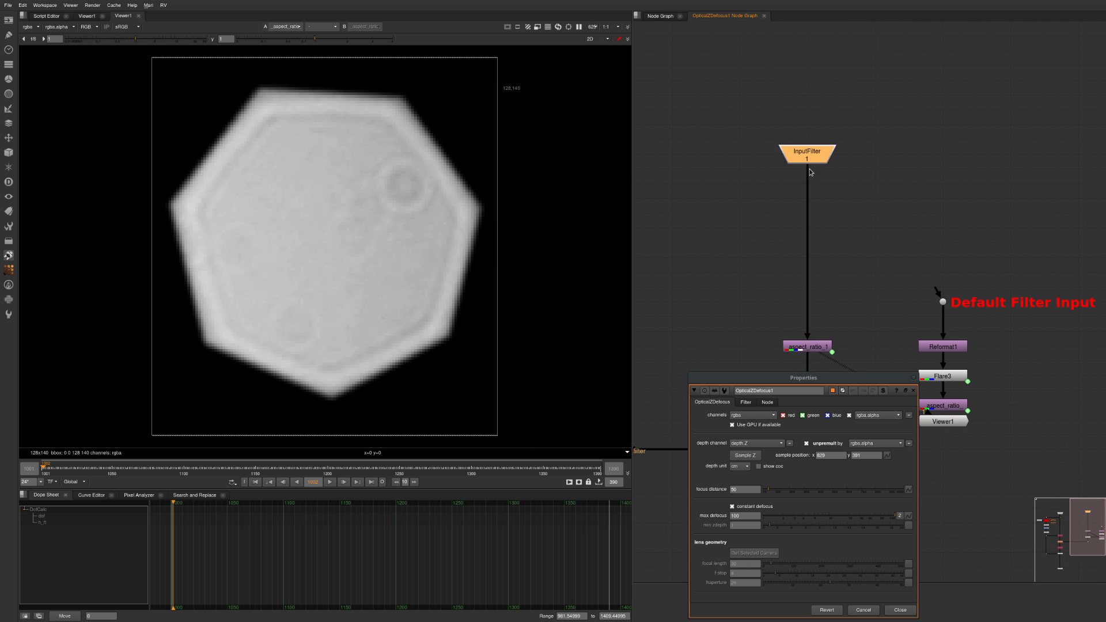
- Inspect the filter settings of the internal _ZDEFOCUS_ node that receives the Switch3 filter, and close its settings
scroll(795, 146, down, 3)
middle_drag(697, 276, 761, 257)
scroll(762, 257, up, 3)
drag(772, 259, 692, 343)
key(Return)
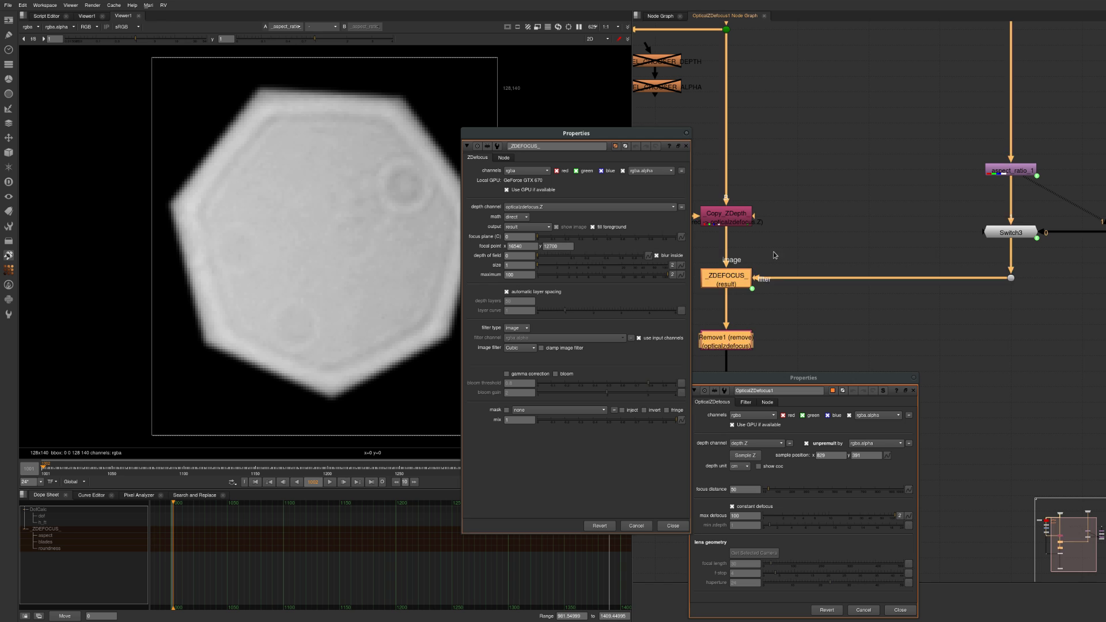
click(732, 279)
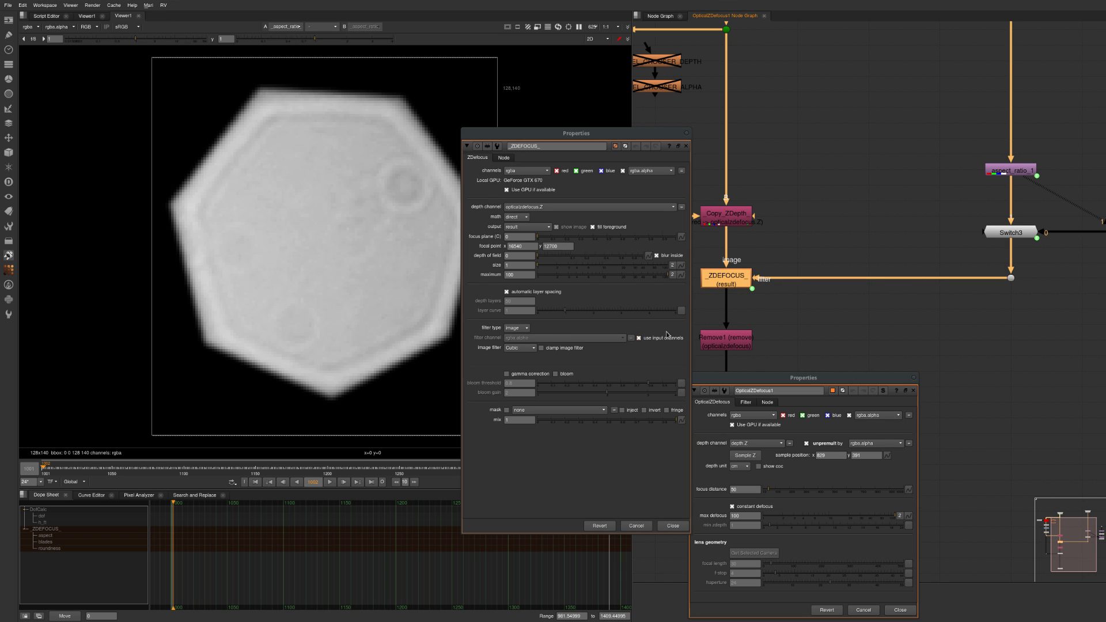
click(862, 327)
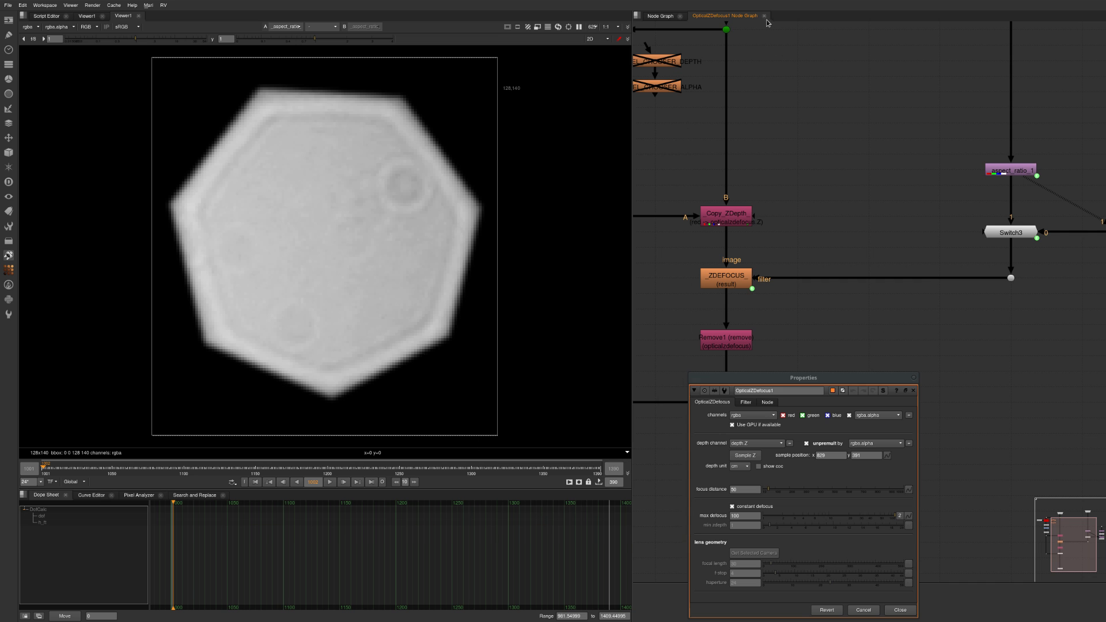
- Close the internal node graph of OpticalZDefocus1 and show the node's output in the viewer
click(764, 16)
middle_drag(847, 220, 796, 192)
key(1)
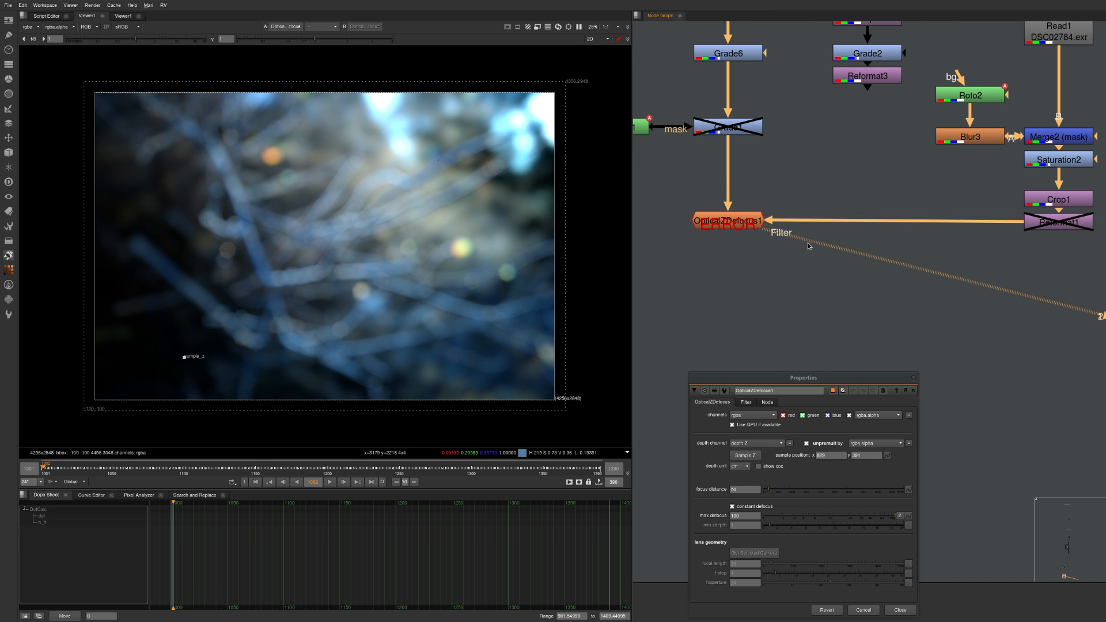
scroll(280, 240, up, 5)
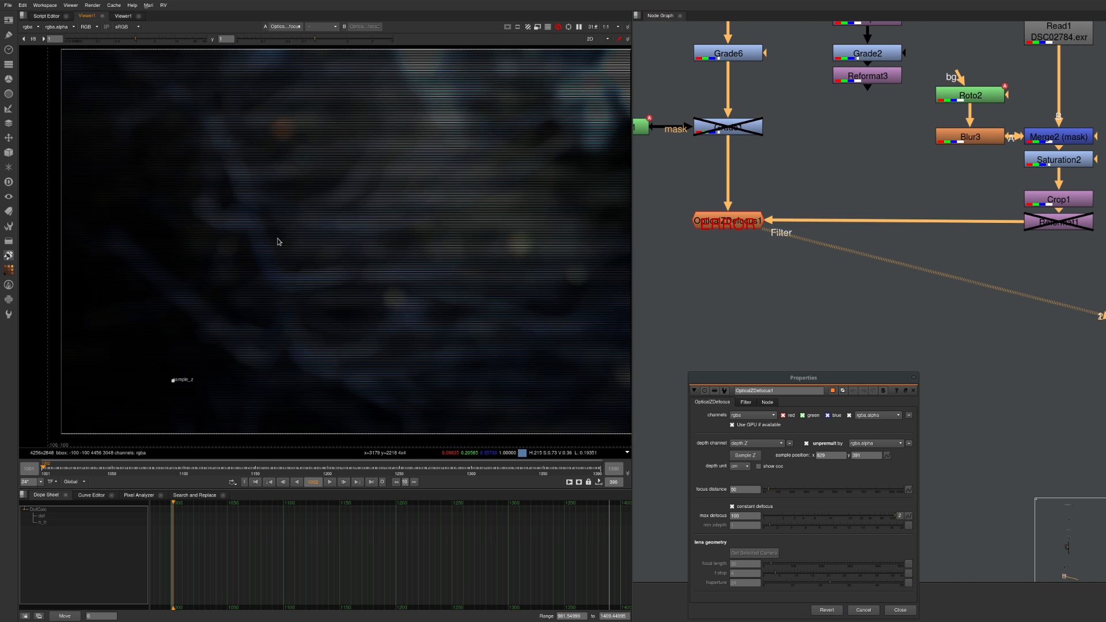
- Toggle OpticalZDefocus1 off and on to compare the small bright highlight on the branches with its defocused shape
click(719, 226)
key(d)
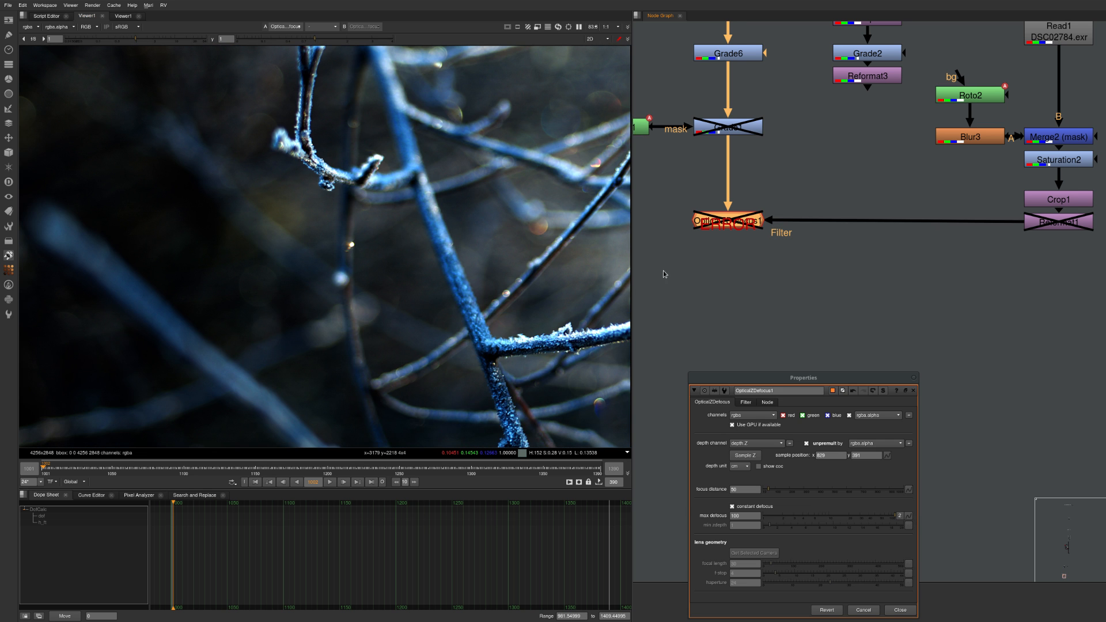
scroll(390, 215, up, 6)
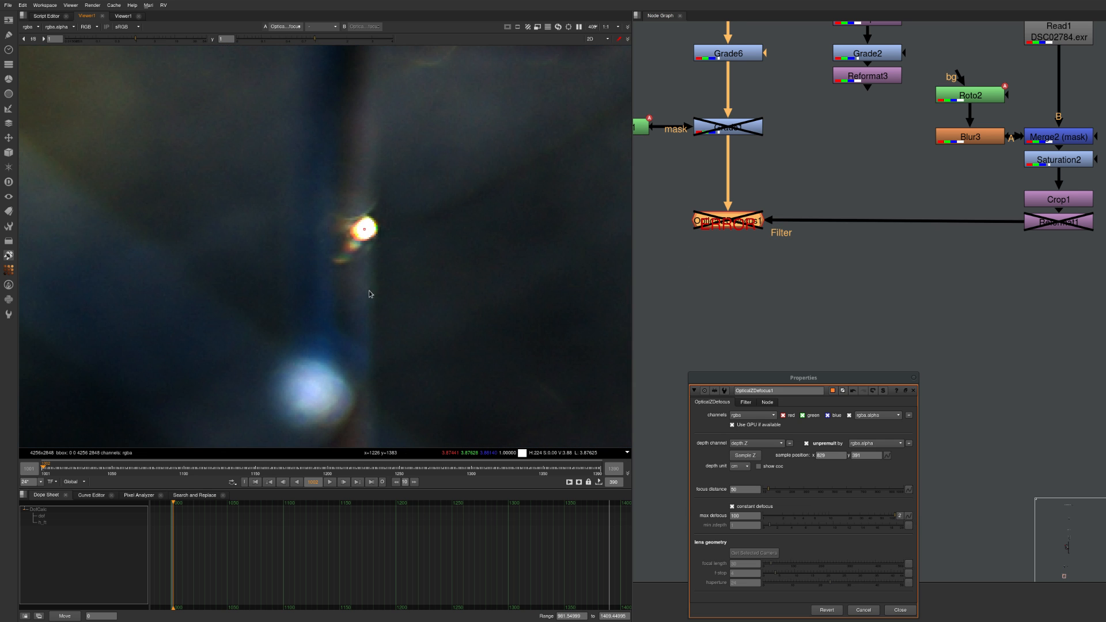
key(d)
scroll(381, 260, down, 10)
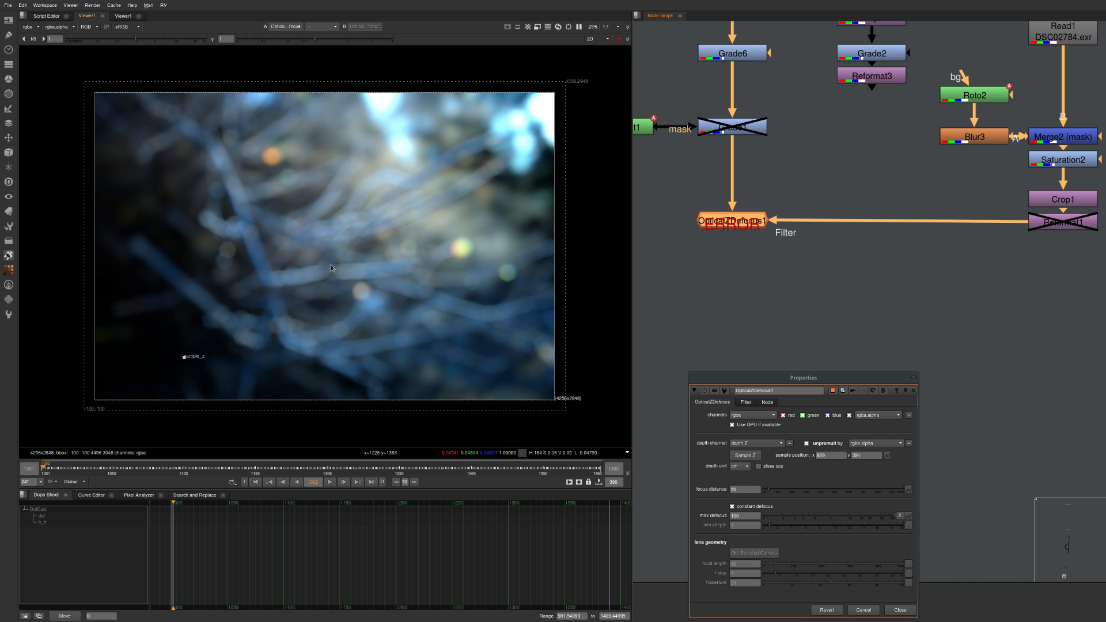
scroll(236, 239, up, 8)
middle_drag(277, 337, 388, 264)
- Compare the filter image from Reformat1 with the defocused output of OpticalZDefocus1
middle_drag(1011, 253, 965, 262)
click(1016, 231)
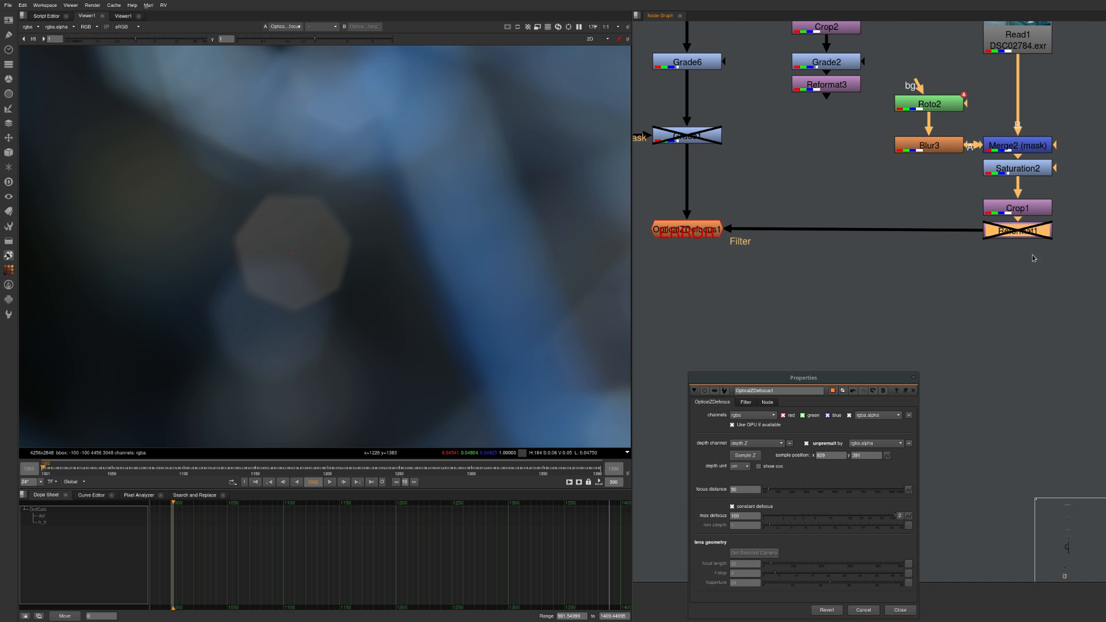
key(1)
key(f)
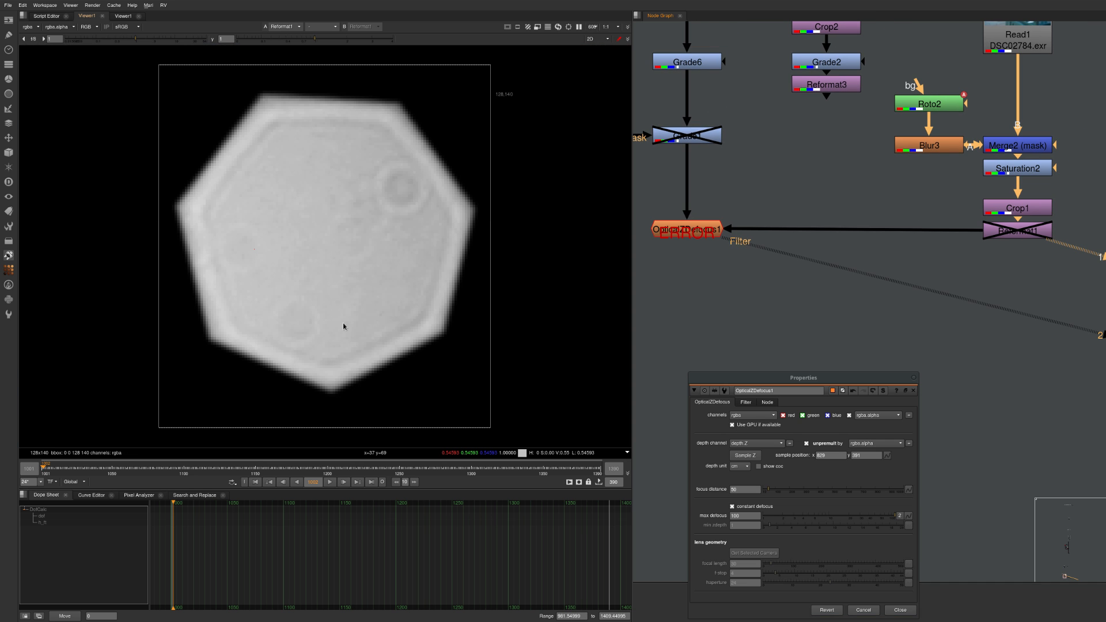
click(694, 235)
key(1)
- View the Read1 source photo and the filter image that Reformat1 passes on from it
middle_drag(1046, 237, 948, 345)
click(920, 132)
key(1)
middle_drag(952, 290, 955, 231)
click(929, 286)
key(1)
- Examine the bokeh shapes and soft branch edges in the OpticalZDefocus1 output up close
middle_drag(756, 263, 1015, 211)
click(850, 233)
scroll(240, 231, up, 6)
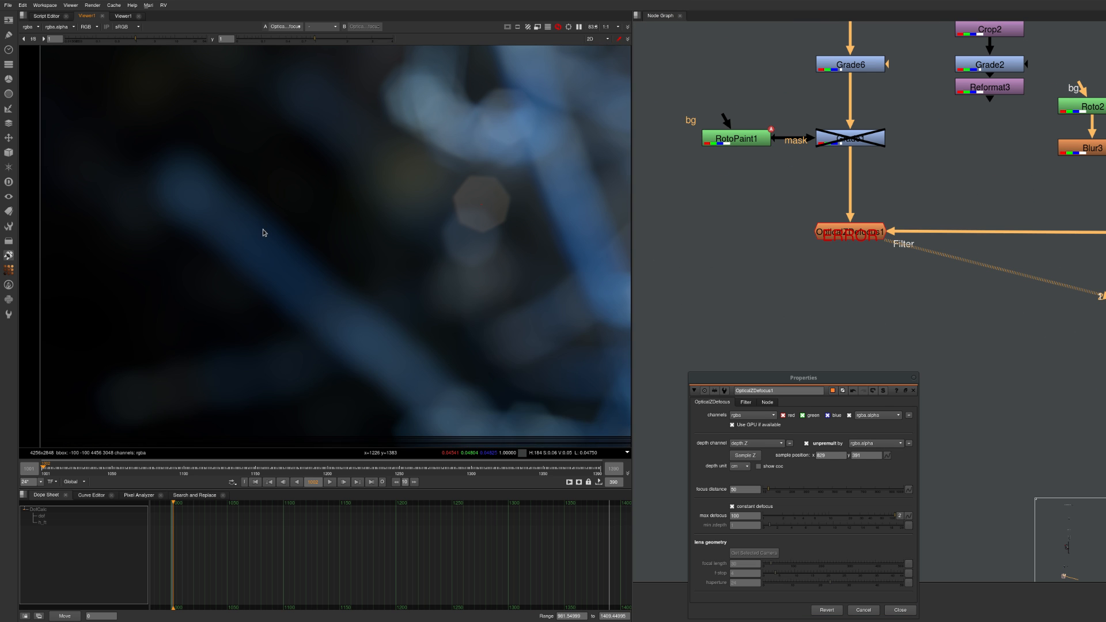
scroll(363, 252, up, 2)
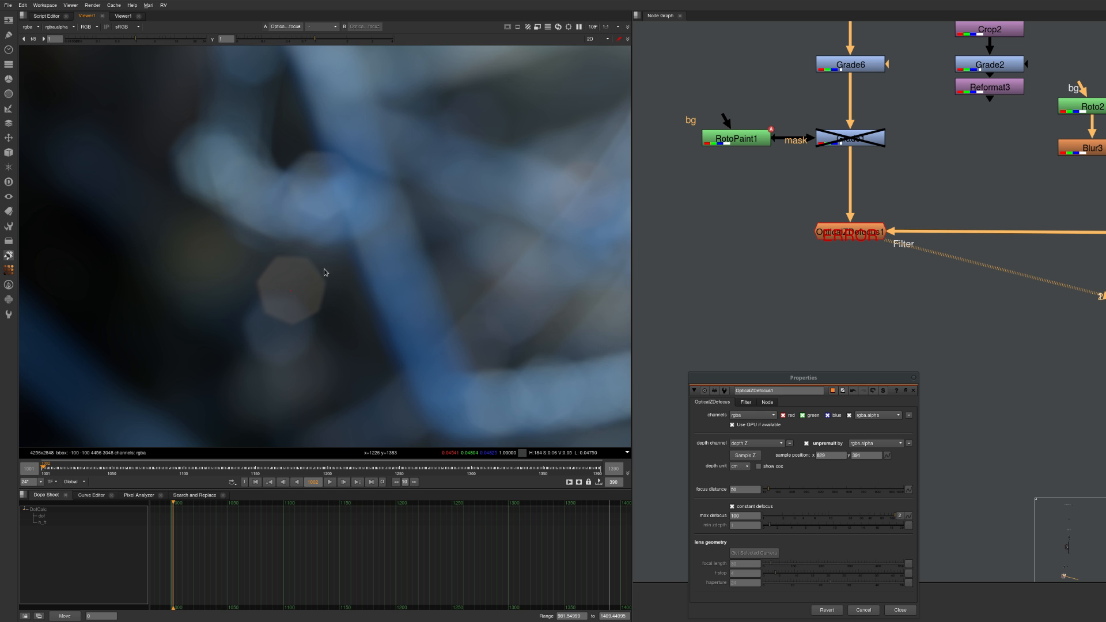
scroll(324, 272, up, 2)
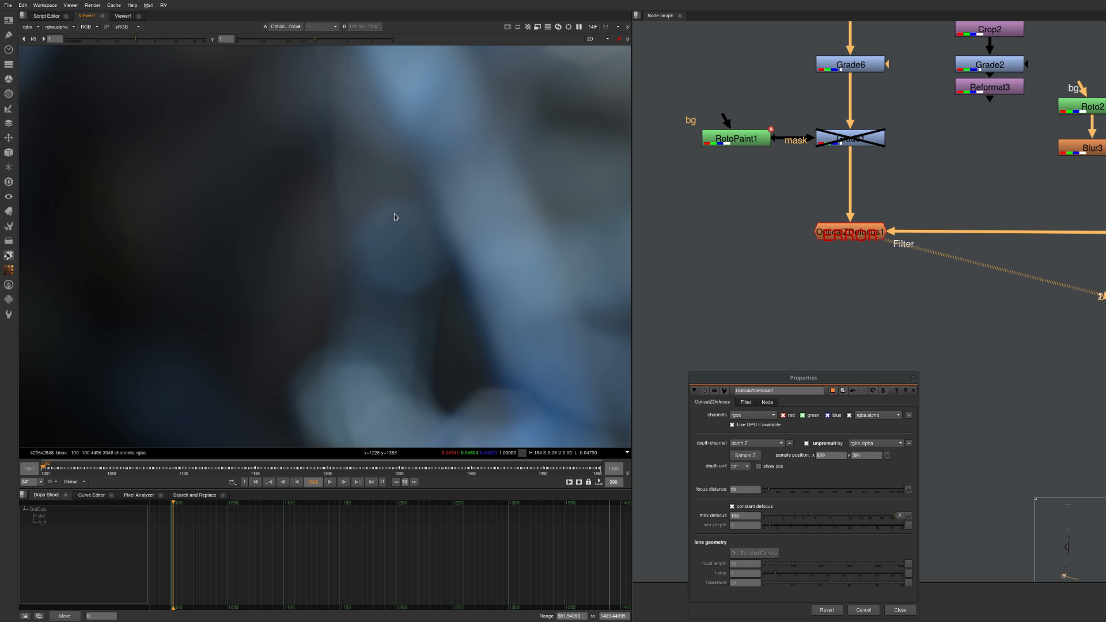
scroll(385, 277, down, 10)
middle_drag(888, 151, 822, 295)
key(f)
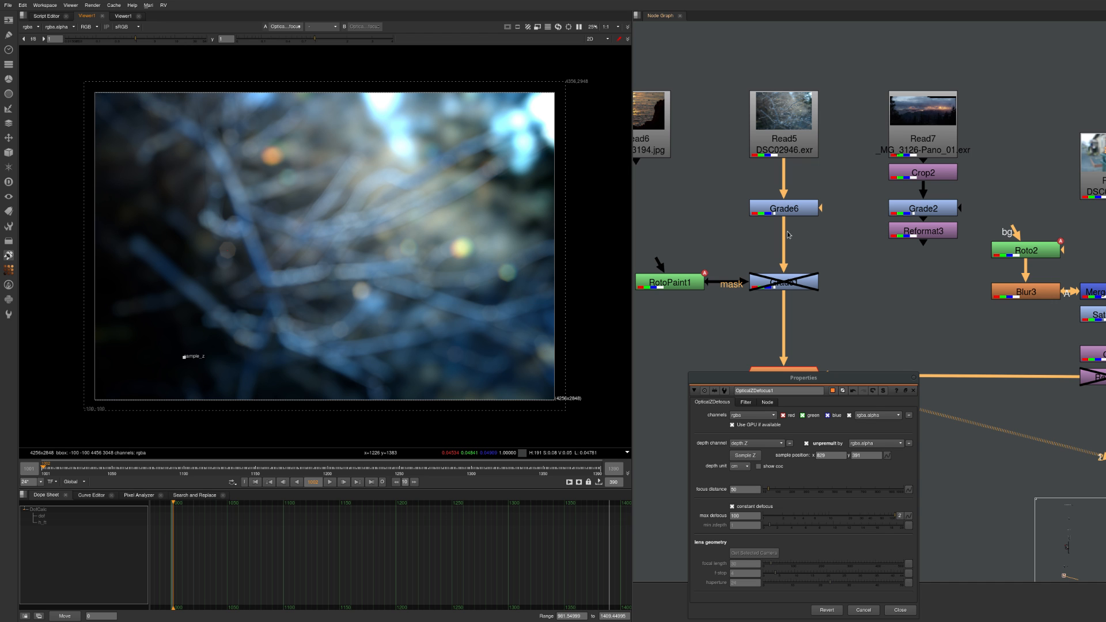
- Show the Read6 ocean sunset photo in the viewer
middle_drag(821, 275, 807, 214)
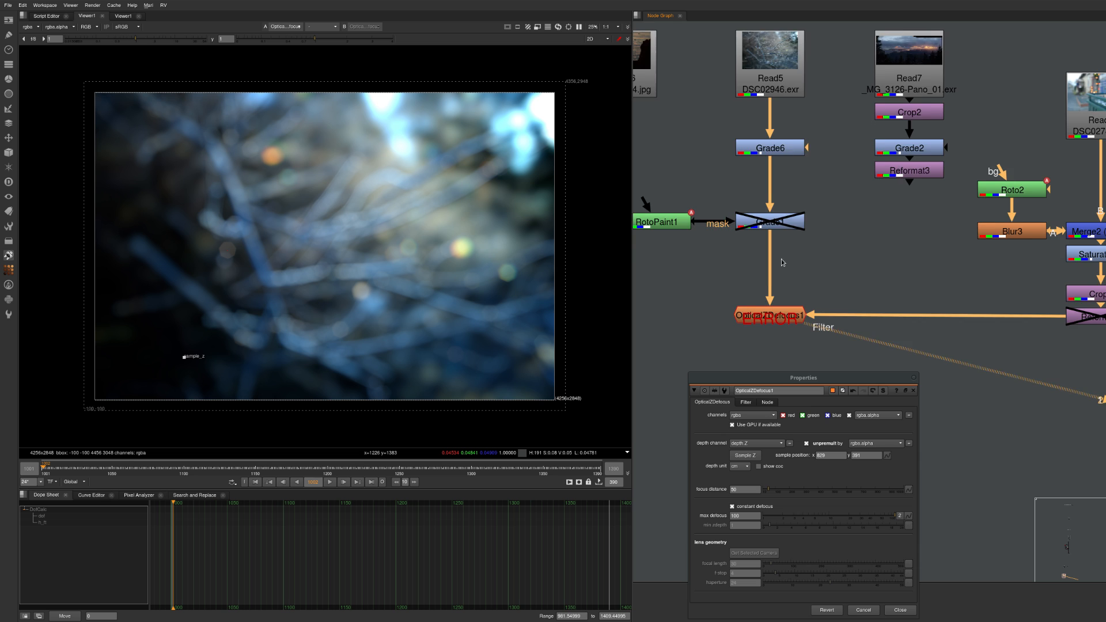
middle_drag(781, 261, 805, 244)
middle_drag(753, 135, 815, 195)
middle_drag(727, 117, 761, 159)
drag(809, 85, 680, 210)
key(1)
click(709, 231)
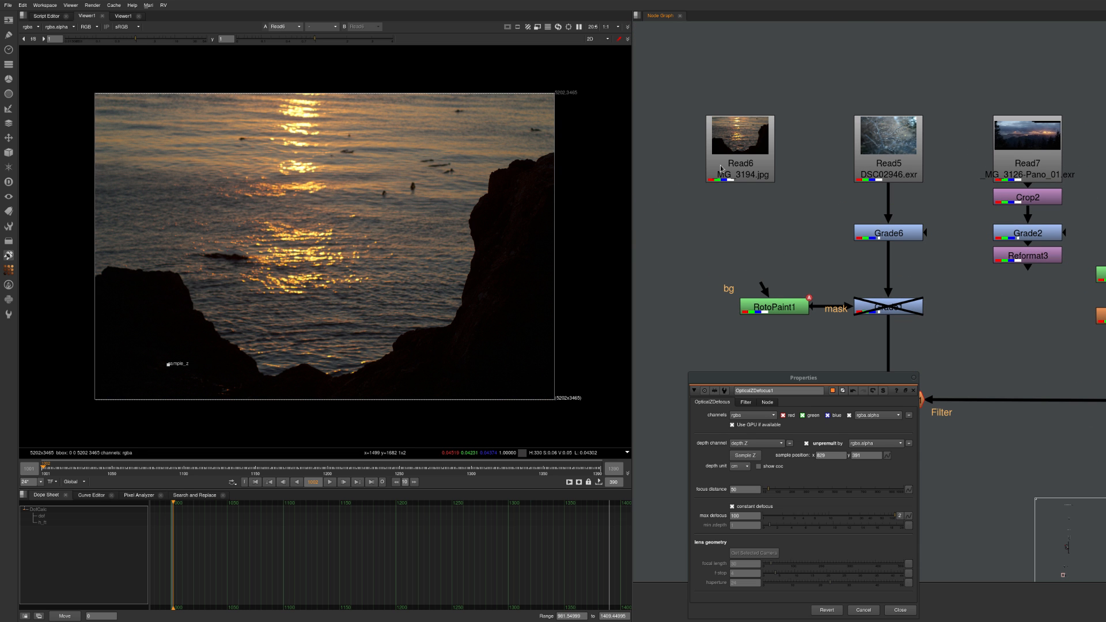
- Examine the water highlights in Read6 up close with the viewer gain lowered to 0.145, and reset the gain
scroll(276, 155, up, 5)
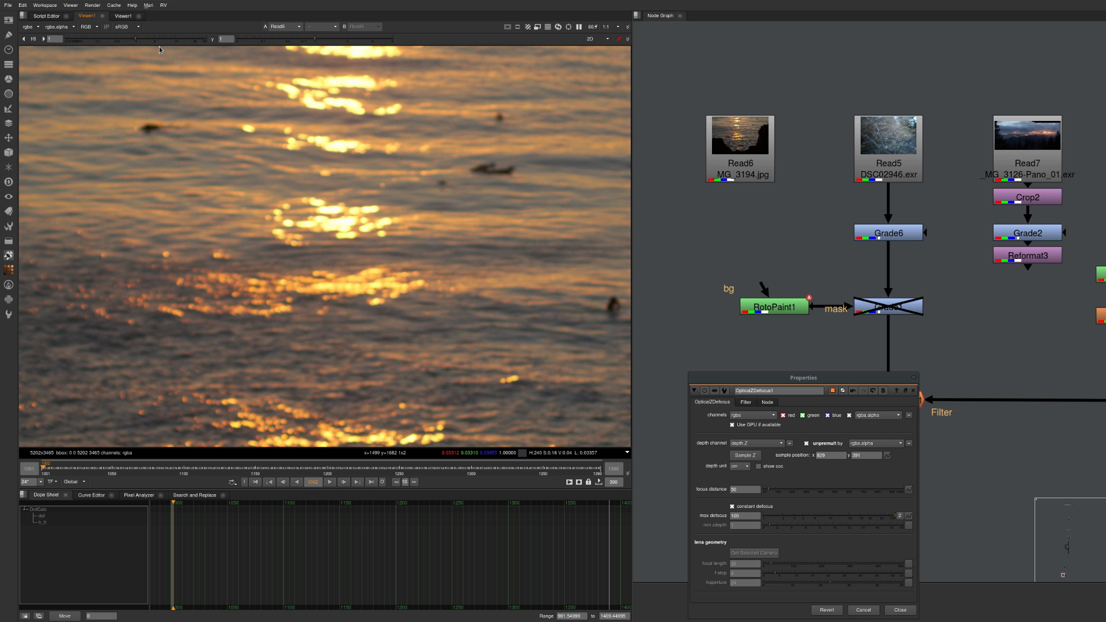
click(137, 38)
scroll(346, 133, up, 6)
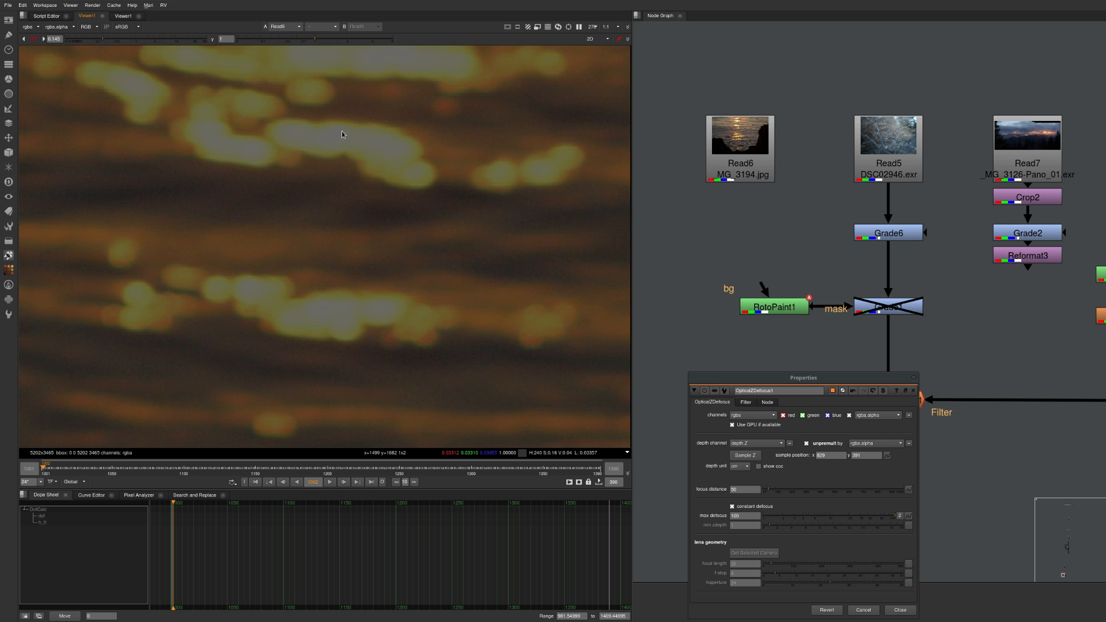
ctrl+click(181, 40)
key(f)
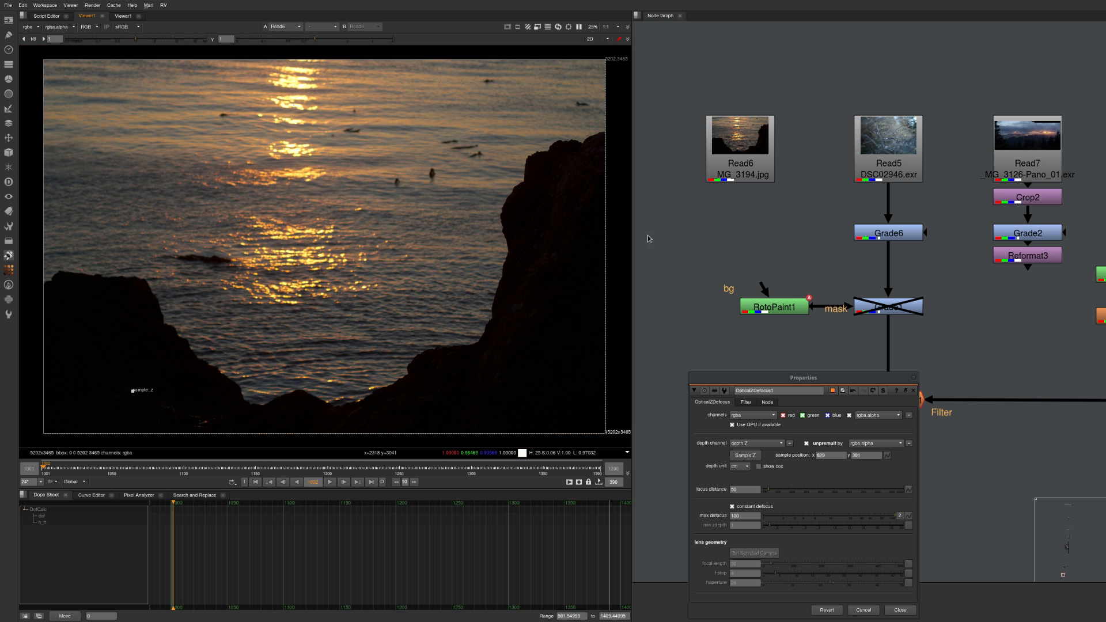
scroll(332, 274, up, 3)
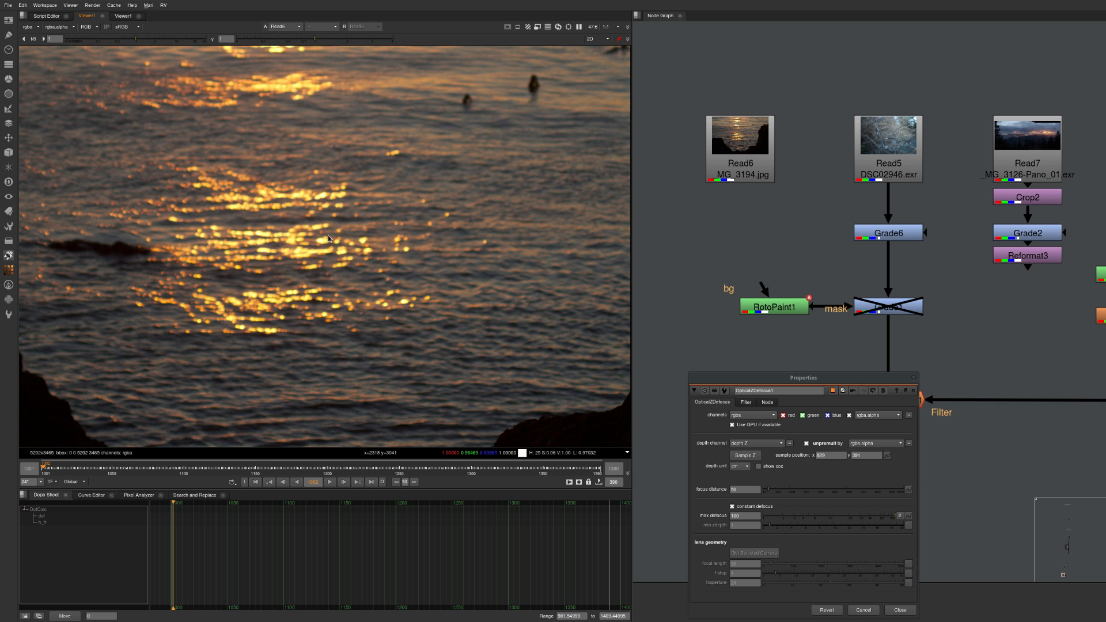
- Connect Read6 directly to the main input of OpticalZDefocus1 and examine the defocused water highlights
middle_drag(899, 336, 871, 198)
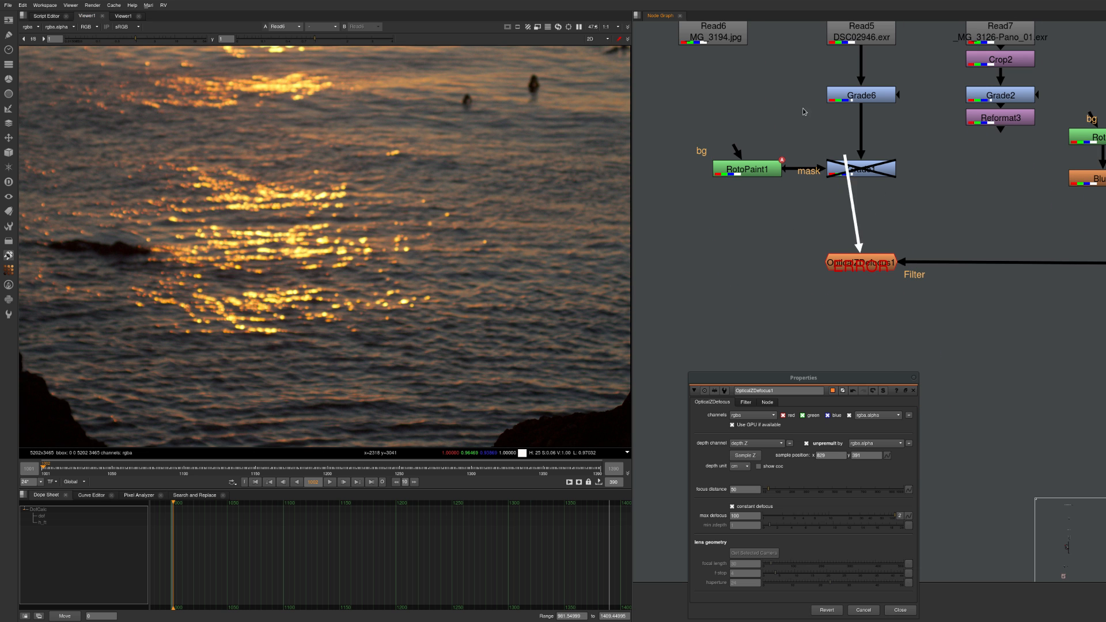
click(861, 262)
key(1)
key(f)
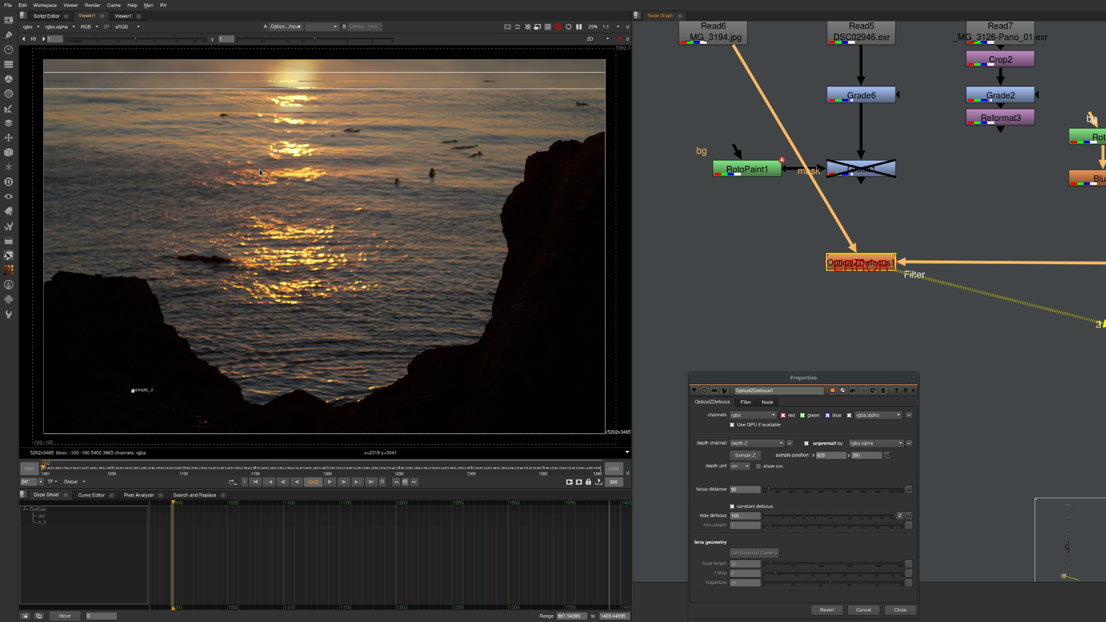
scroll(309, 152, up, 8)
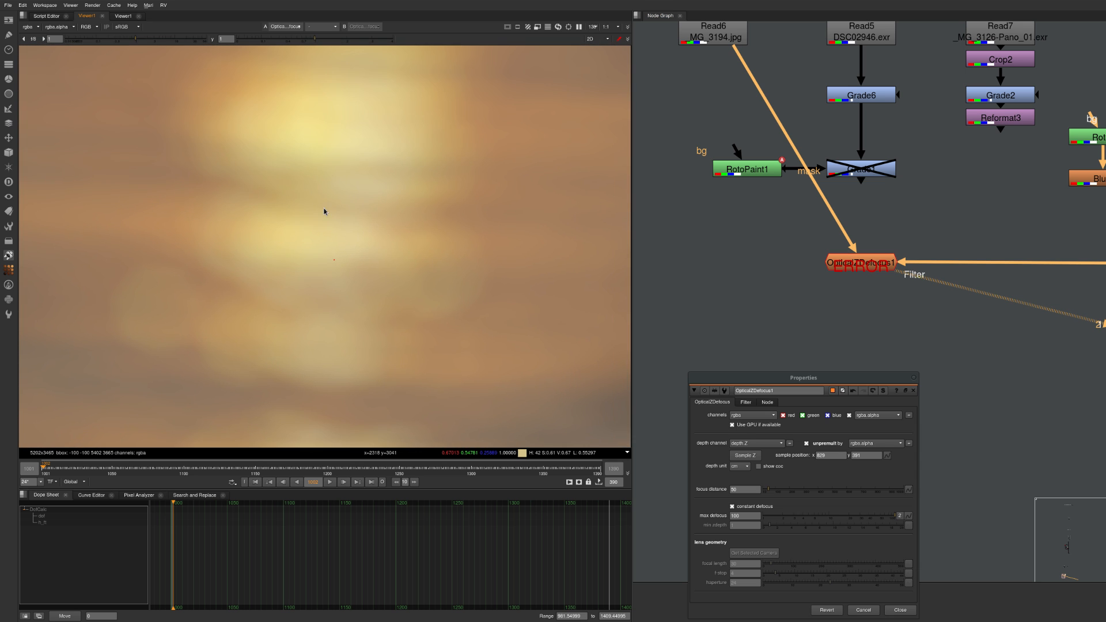
scroll(329, 130, down, 5)
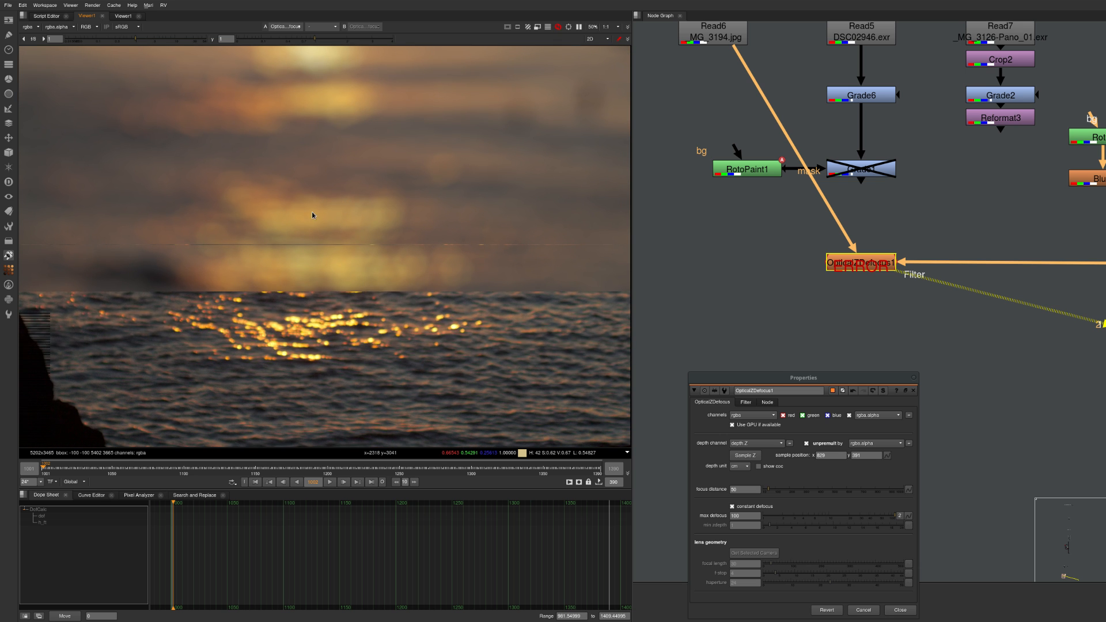
scroll(320, 344, down, 3)
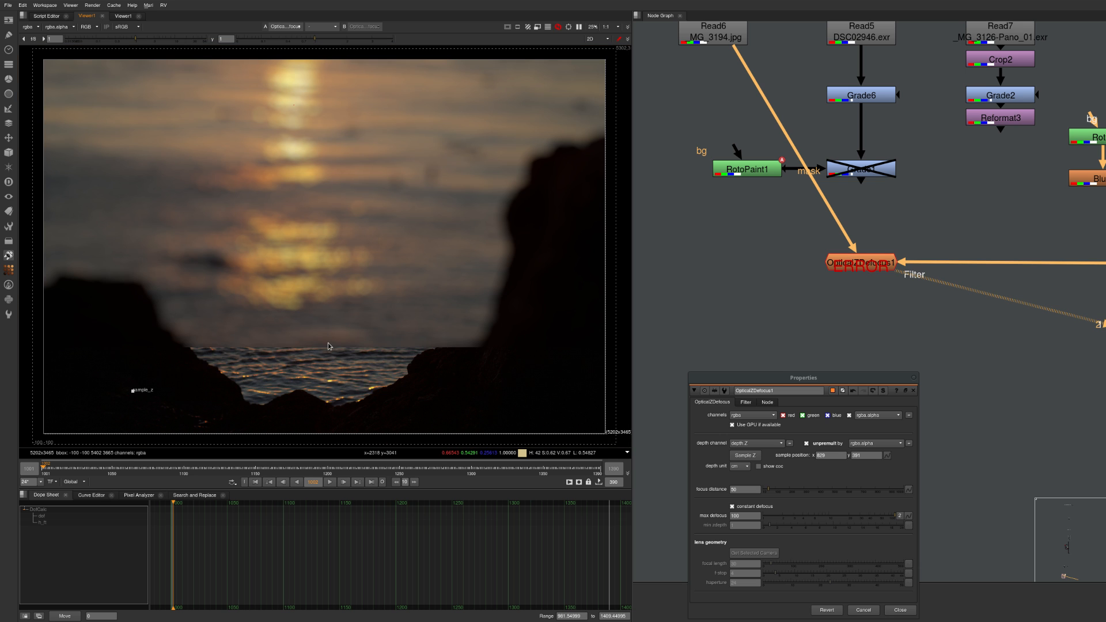
- Reconnect OpticalZDefocus1's main input to Grade1, feed Grade1 from Read6, and select the RotoPaint1 mask node
middle_drag(762, 276, 738, 355)
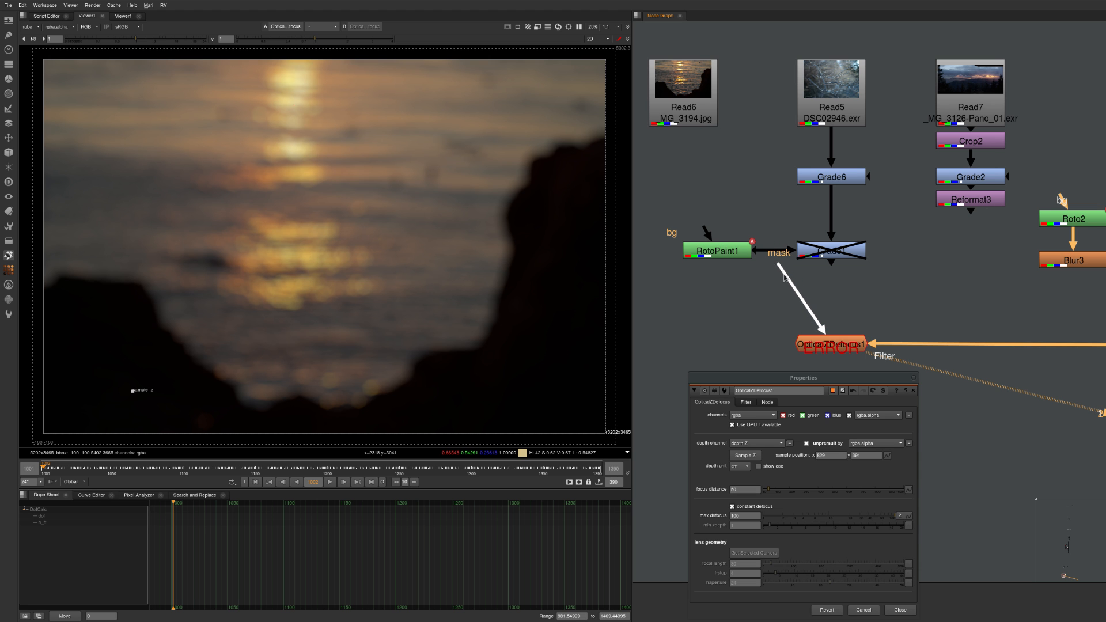
drag(835, 256, 835, 236)
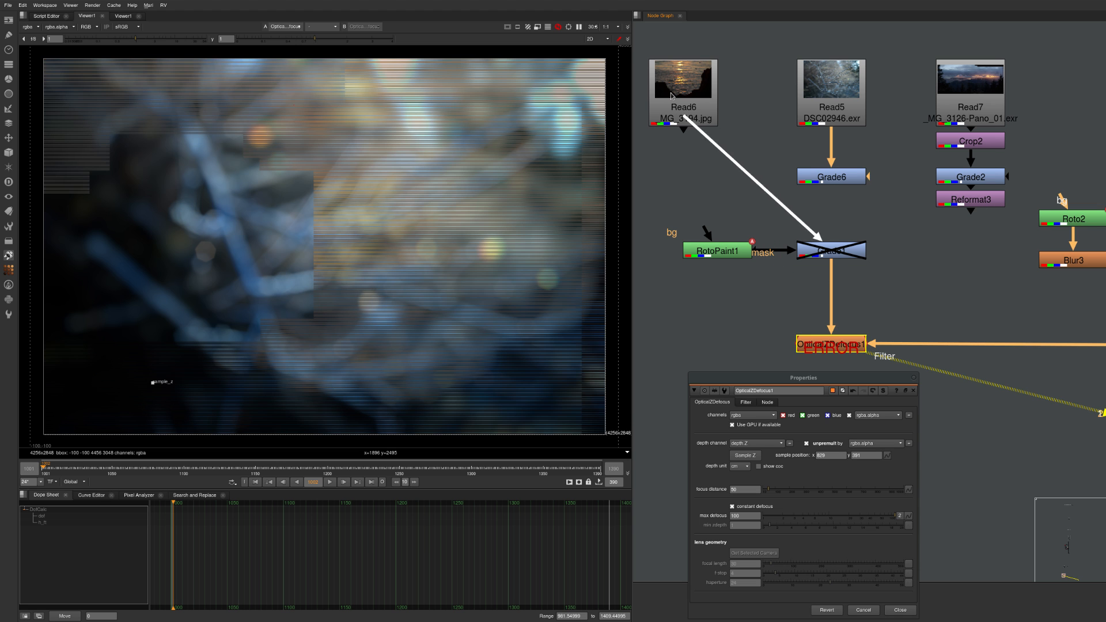
drag(673, 105, 673, 106)
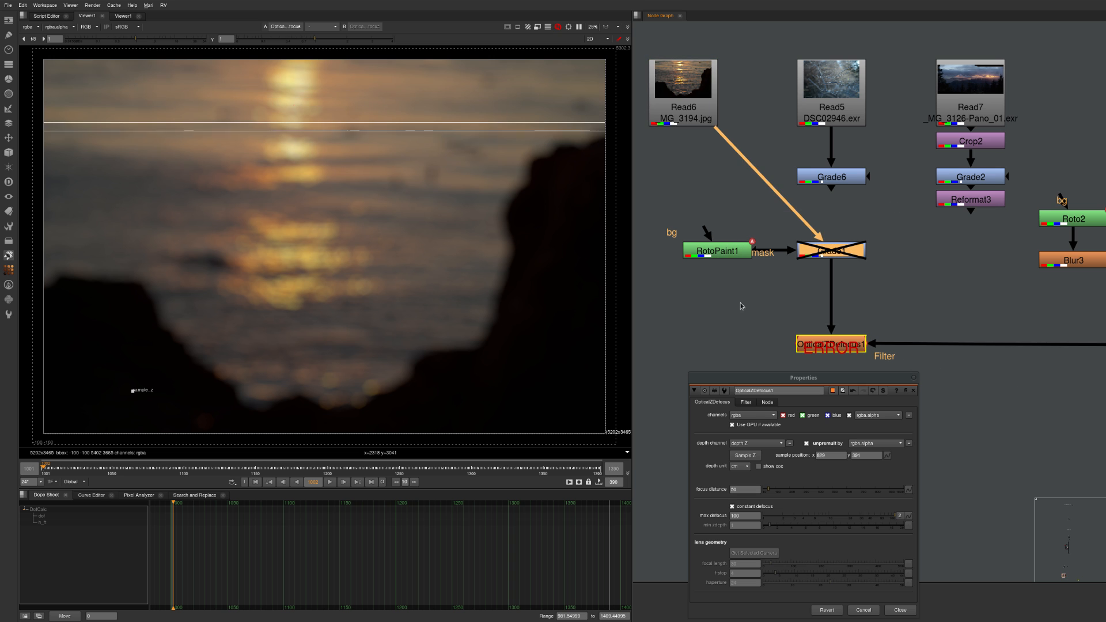
click(740, 254)
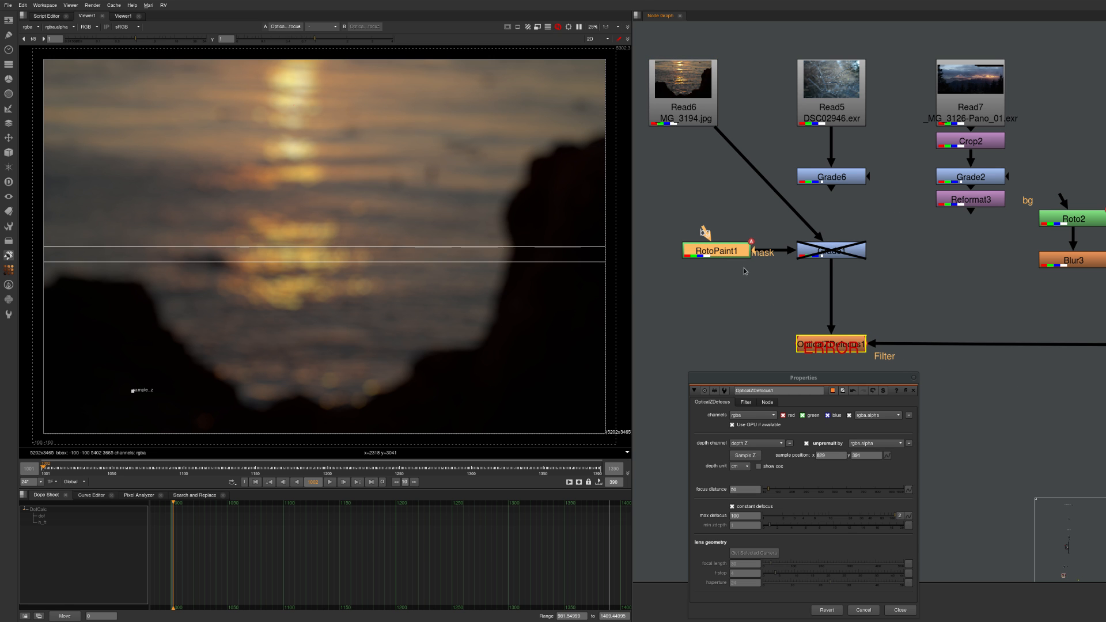
- Delete all existing brush strokes from the RotoPaint1 mask node
double_click(727, 252)
click(485, 217)
click(657, 236)
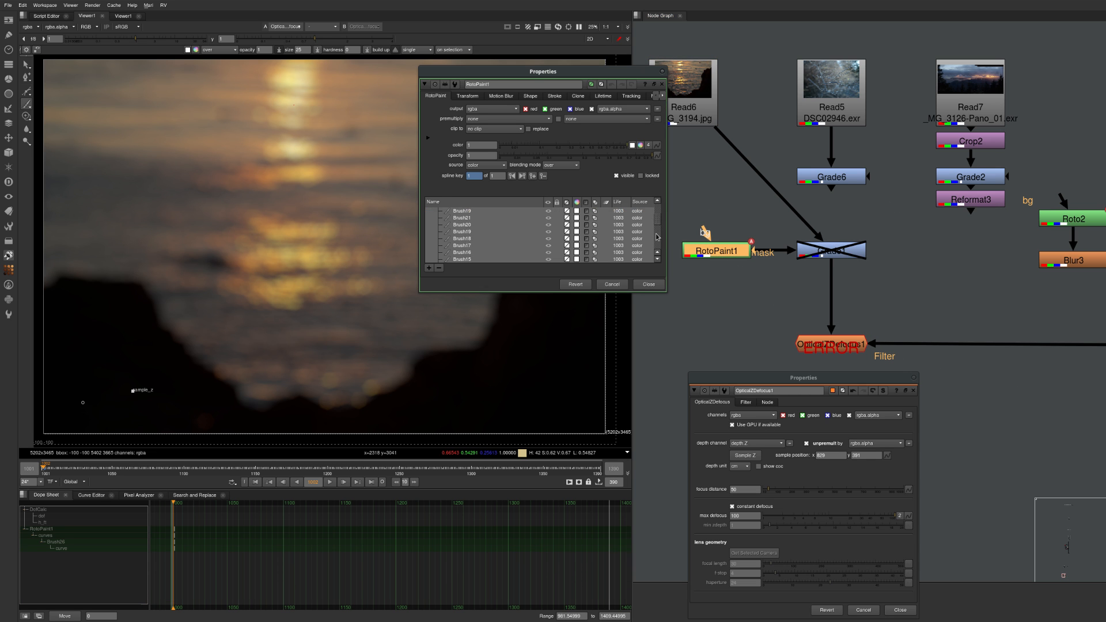
shift+click(469, 259)
click(439, 268)
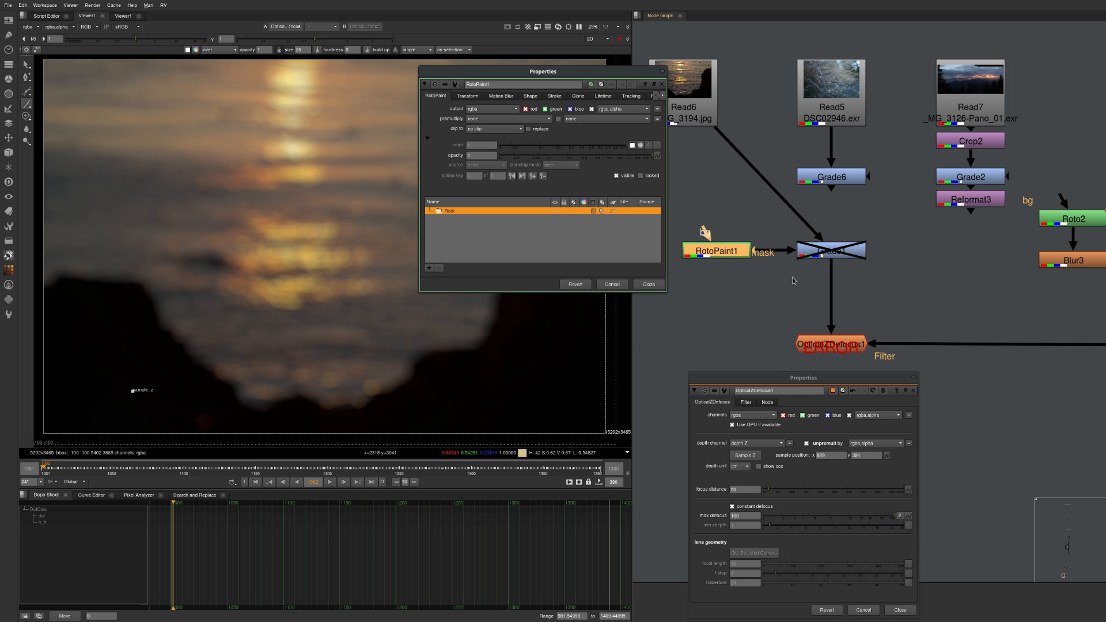
click(825, 272)
drag(543, 72, 924, 39)
middle_drag(851, 291, 779, 337)
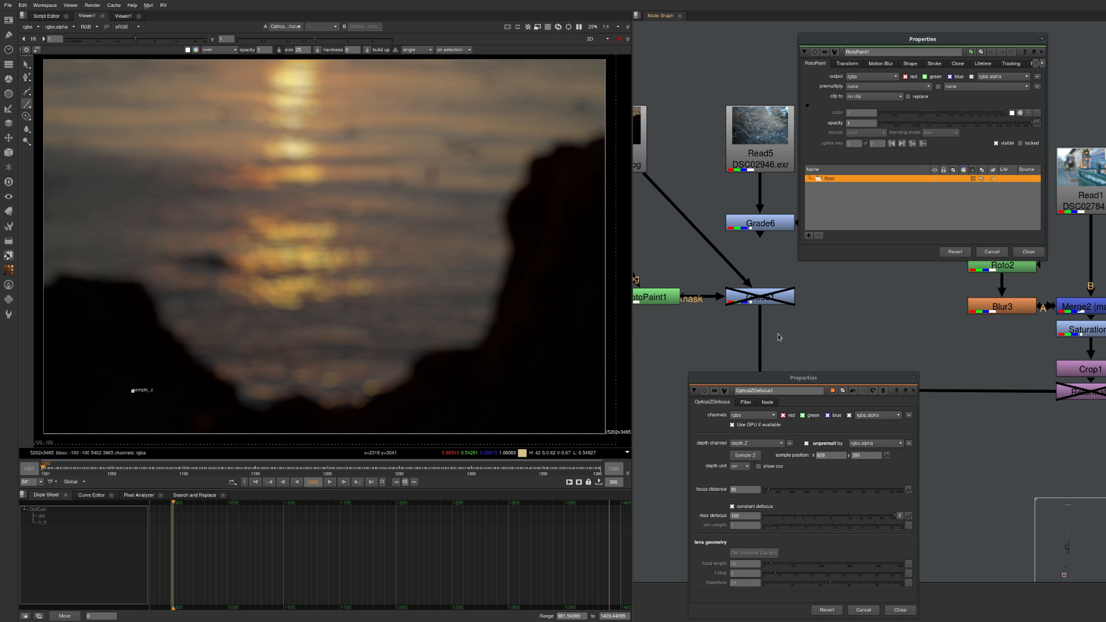
- Open the Grade1 properties, re-enable Grade1, and select RotoPaint1 for painting
double_click(781, 306)
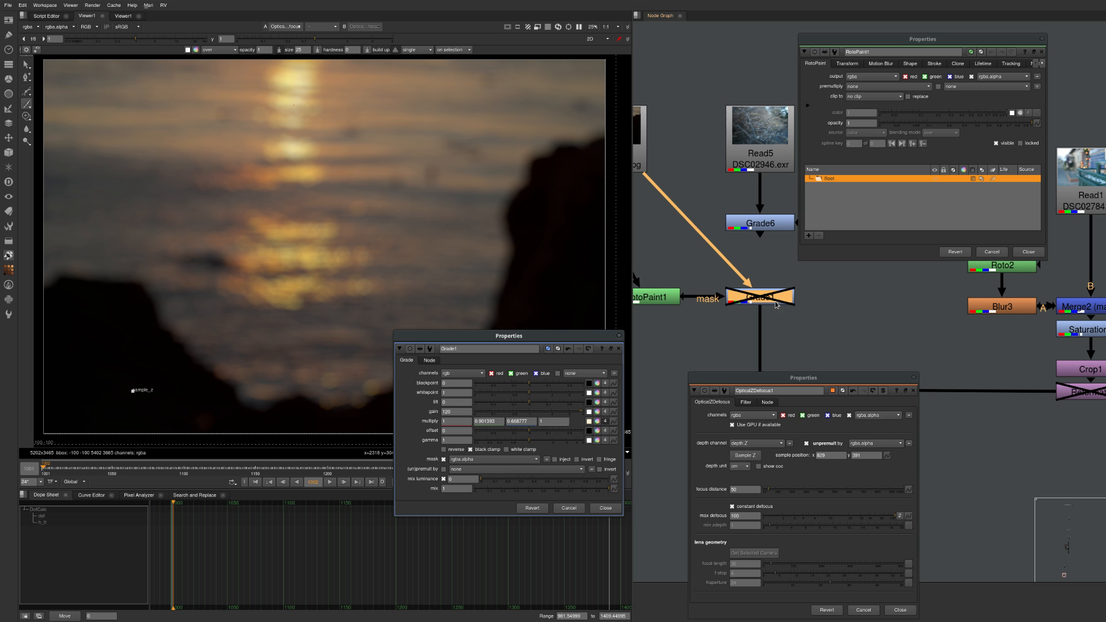
middle_drag(779, 305, 796, 290)
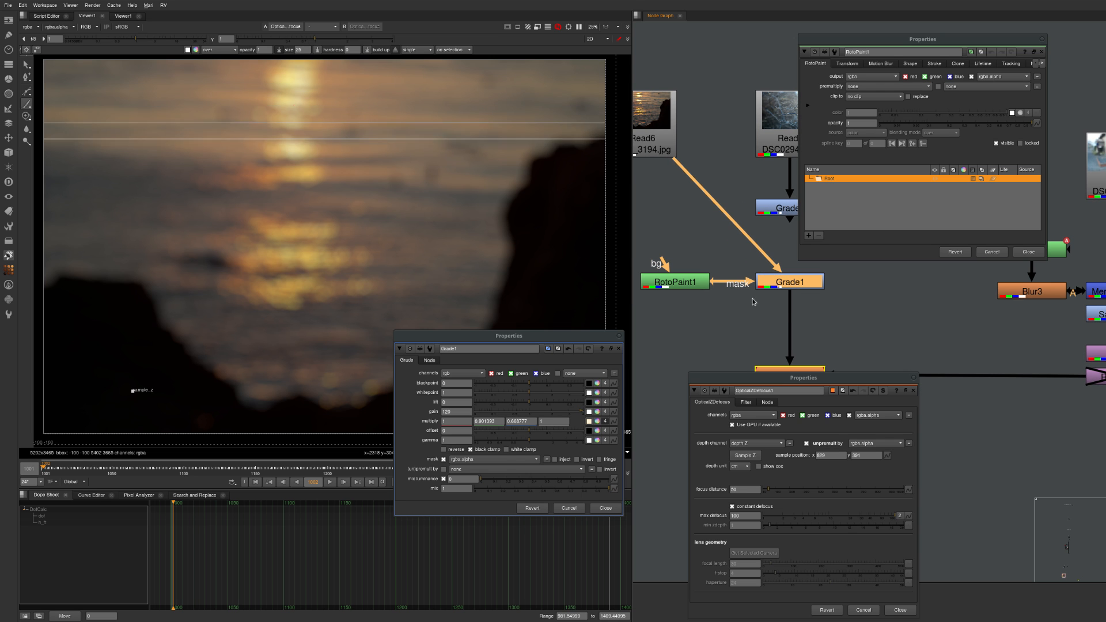
drag(522, 336, 495, 487)
click(684, 282)
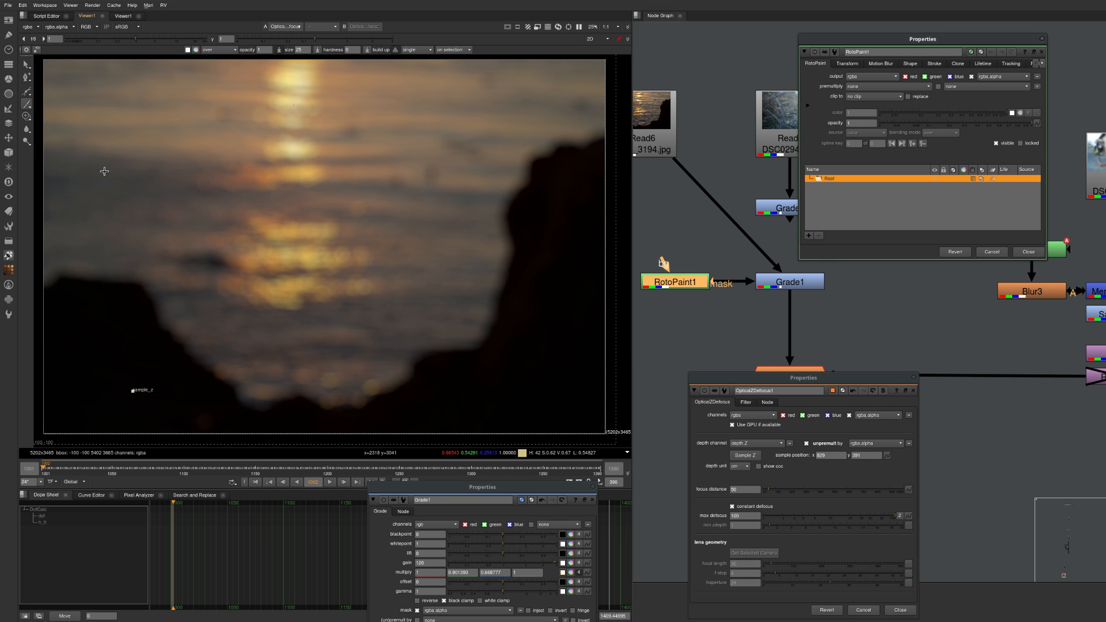
- Paint two short mask strokes in RotoPaint1 on the dark water to the left of the sun reflection
drag(103, 170, 112, 171)
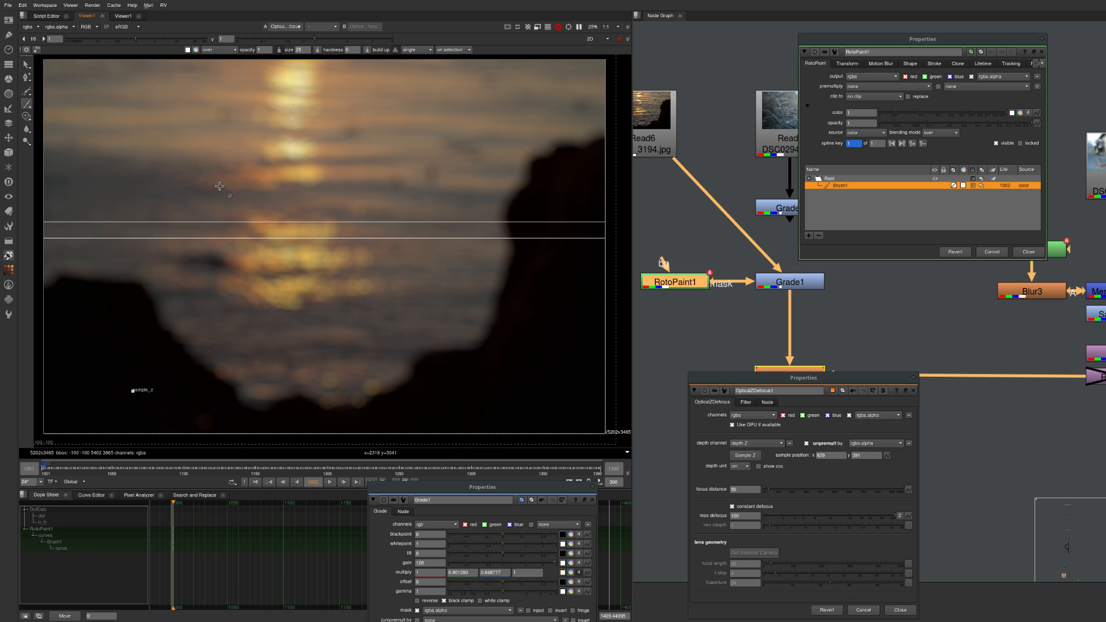
scroll(153, 170, up, 4)
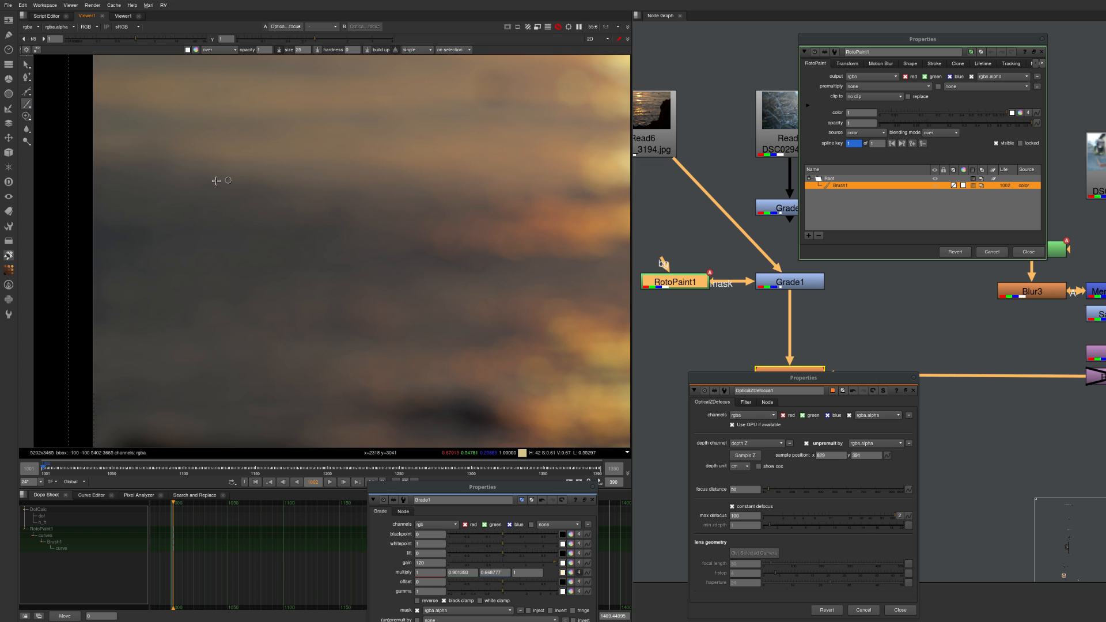
drag(243, 216, 258, 216)
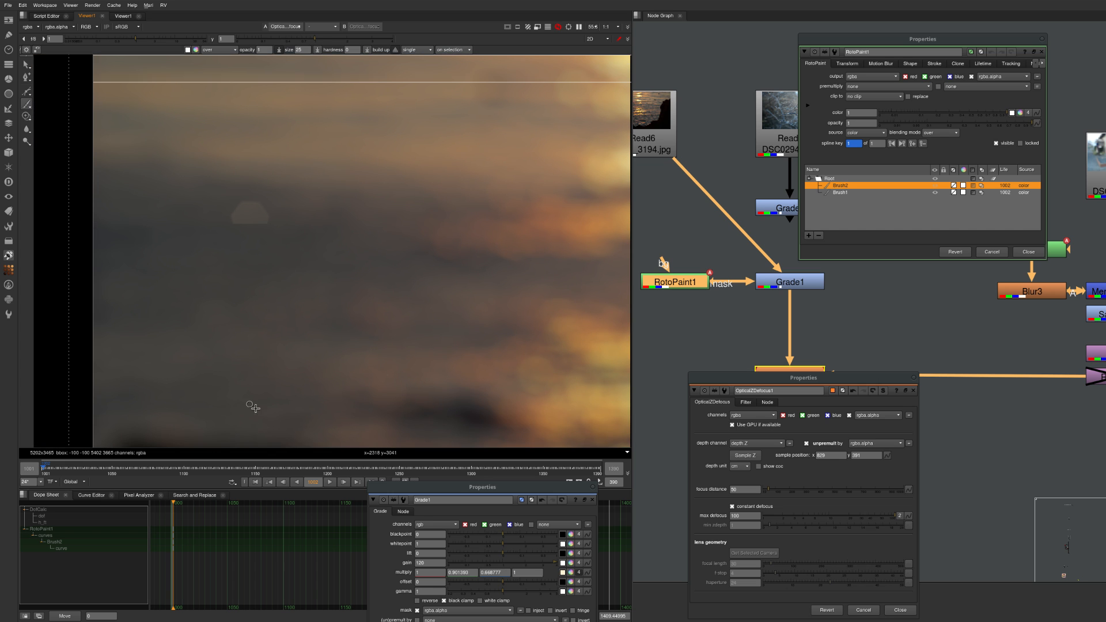
- View Grade1 and OpticalZDefocus1 in turn to compare the painted highlights before and after defocusing
middle_drag(815, 332, 752, 262)
click(738, 264)
key(1)
click(720, 324)
key(1)
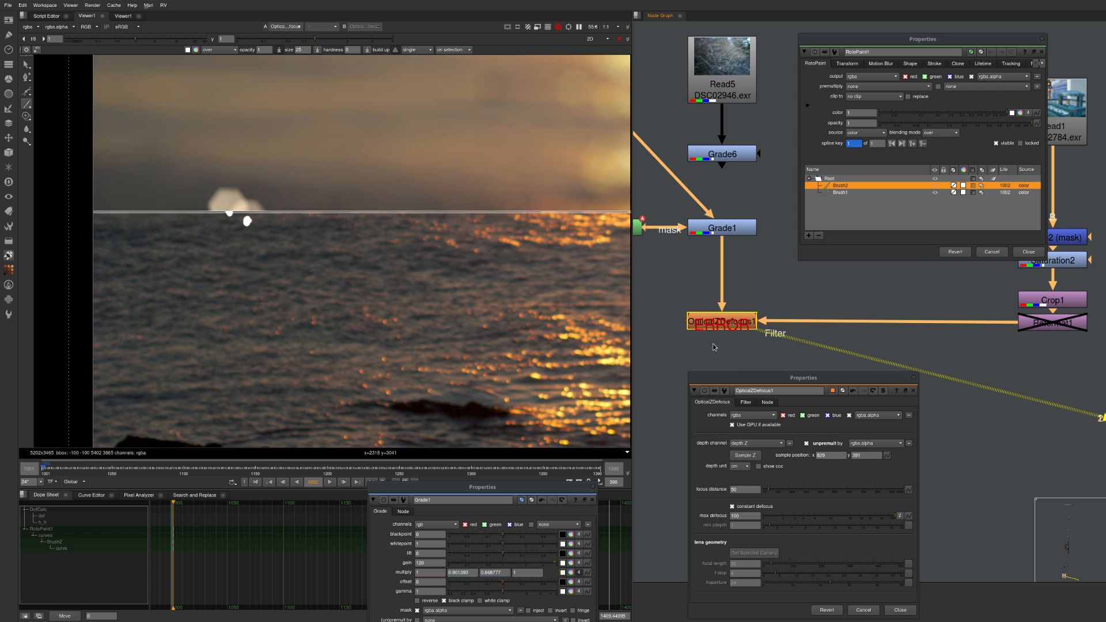
scroll(241, 215, down, 2)
middle_drag(241, 254, 230, 265)
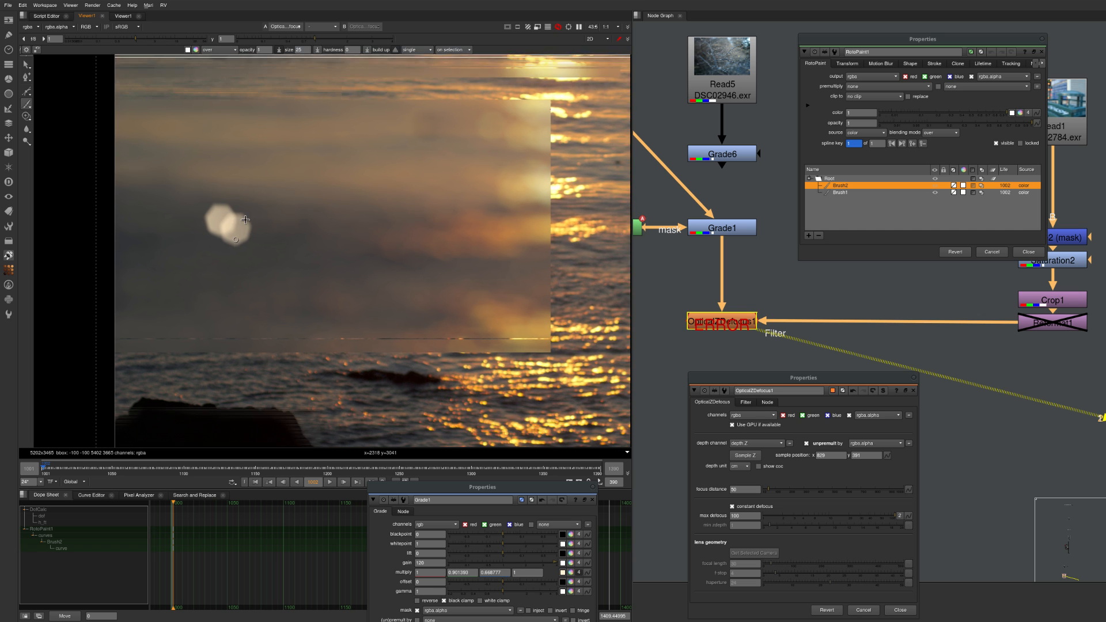
- Clear the cache and paint more small mask dabs in RotoPaint1 on the dark water
click(279, 249)
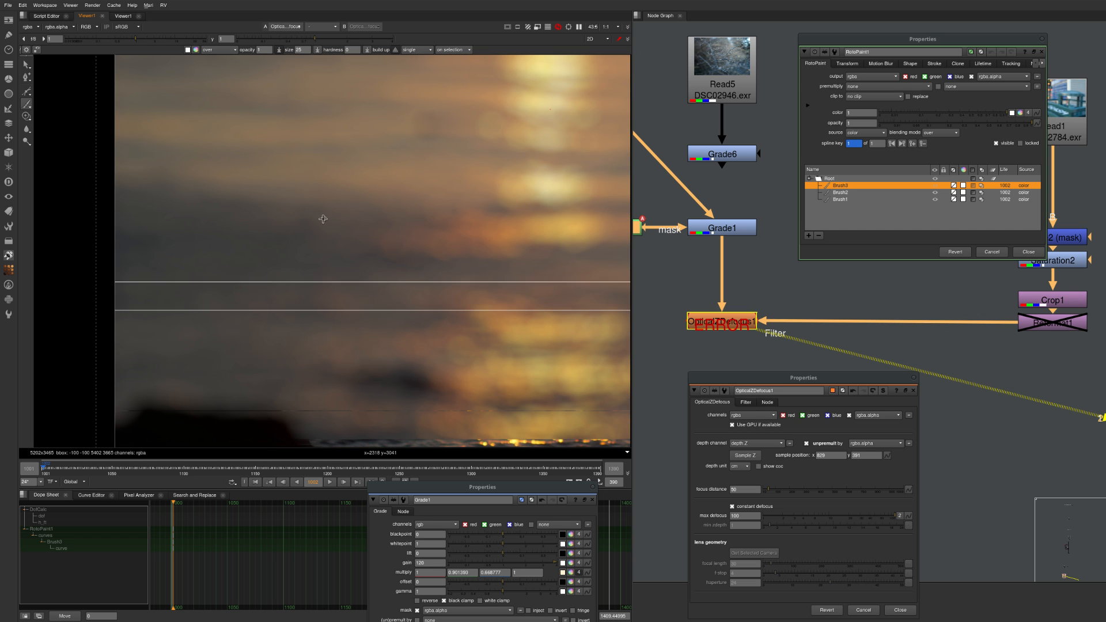
click(113, 5)
click(133, 70)
click(236, 253)
click(246, 278)
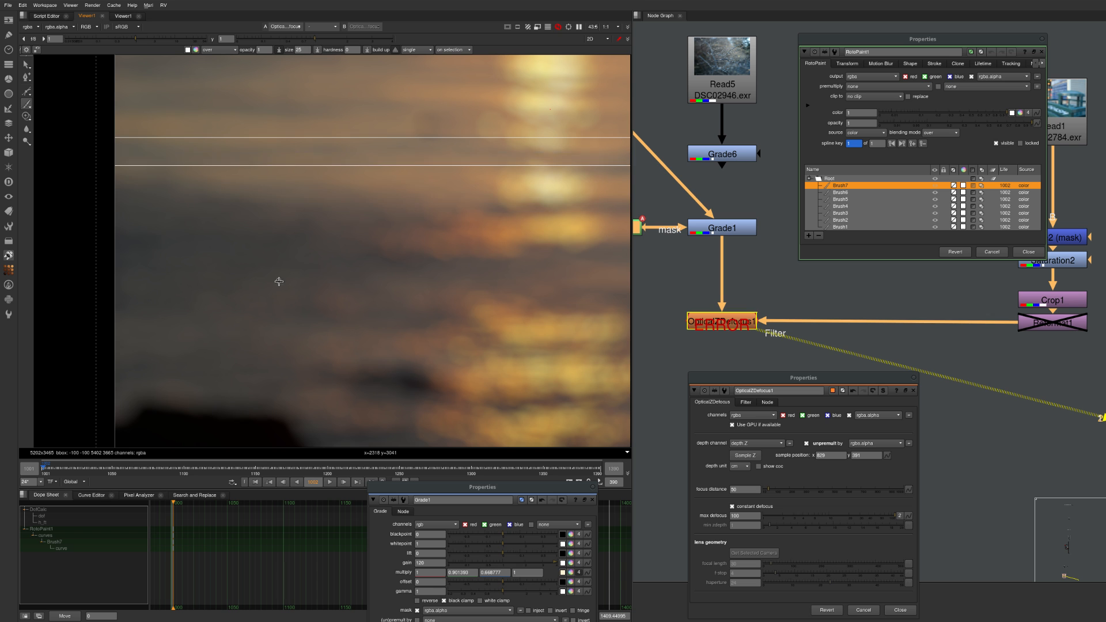
- Disable OpticalZDefocus1 and show Grade1 in the viewer
click(754, 323)
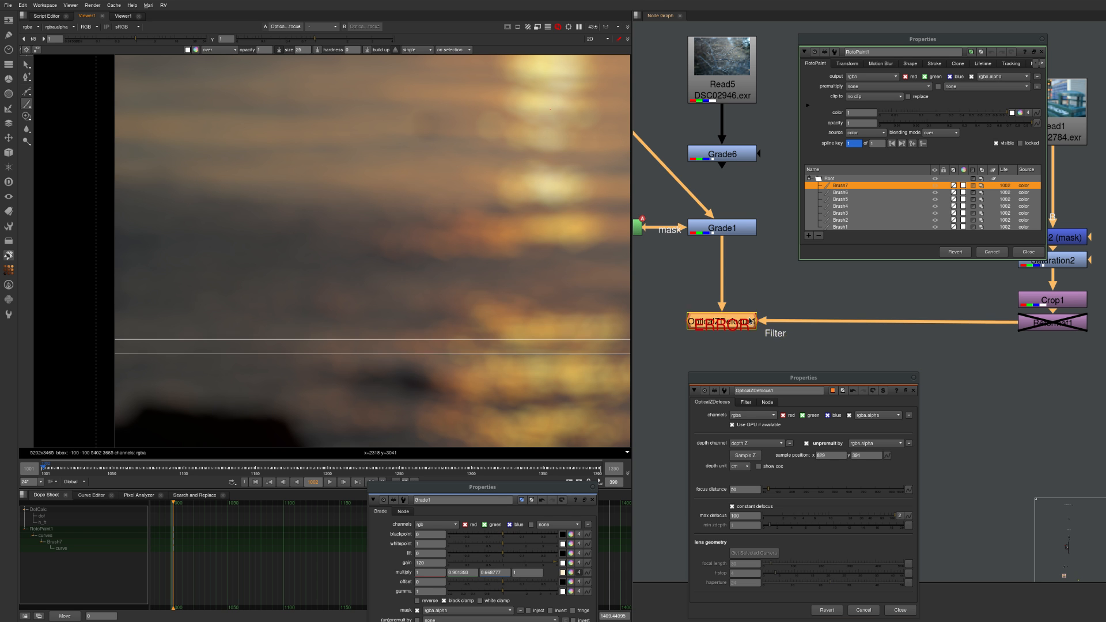
key(d)
key(d)
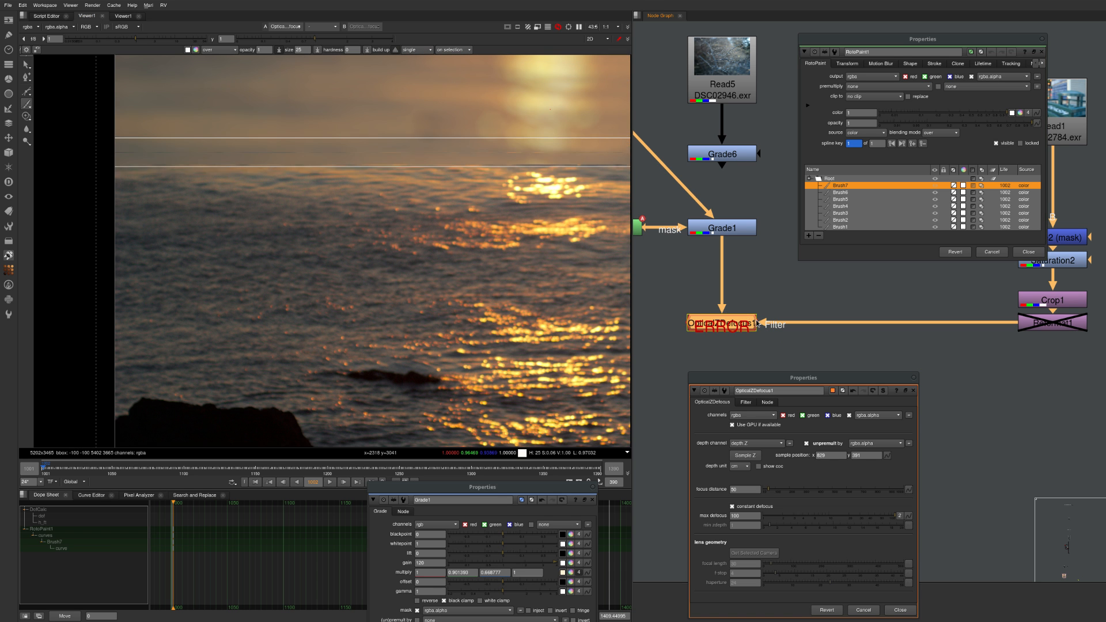
key(d)
click(743, 230)
key(1)
click(751, 246)
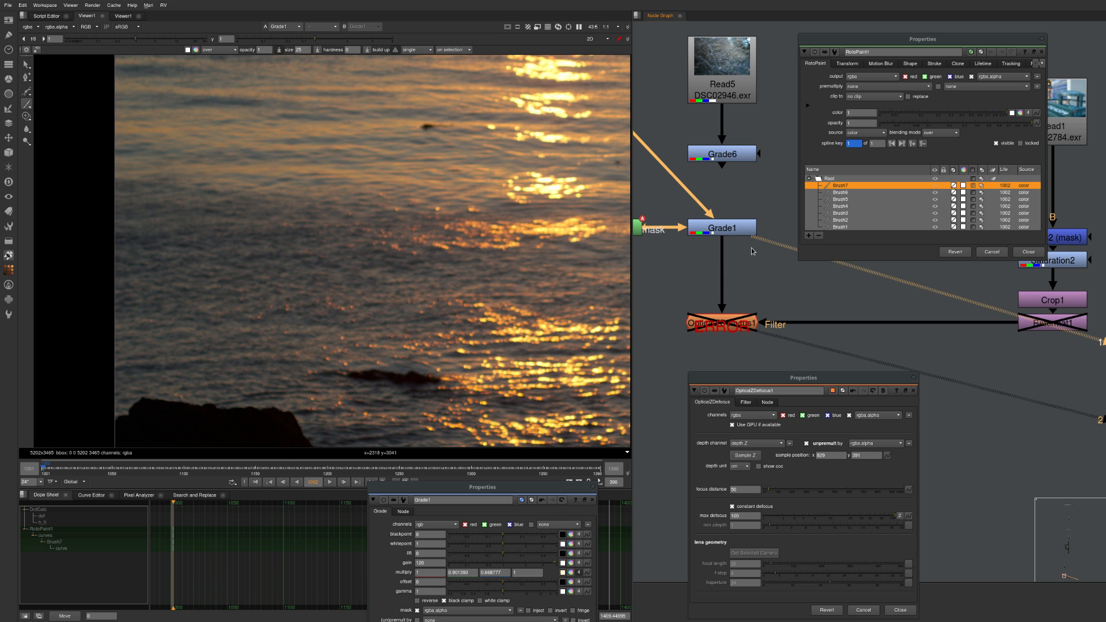
- Toggle Grade1 off and on and check the painted highlights in its output
click(736, 232)
key(d)
click(660, 214)
mouse_move(709, 252)
middle_down()
mouse_move(776, 245)
mouse_move(708, 246)
middle_up()
key(1)
click(730, 232)
key(1)
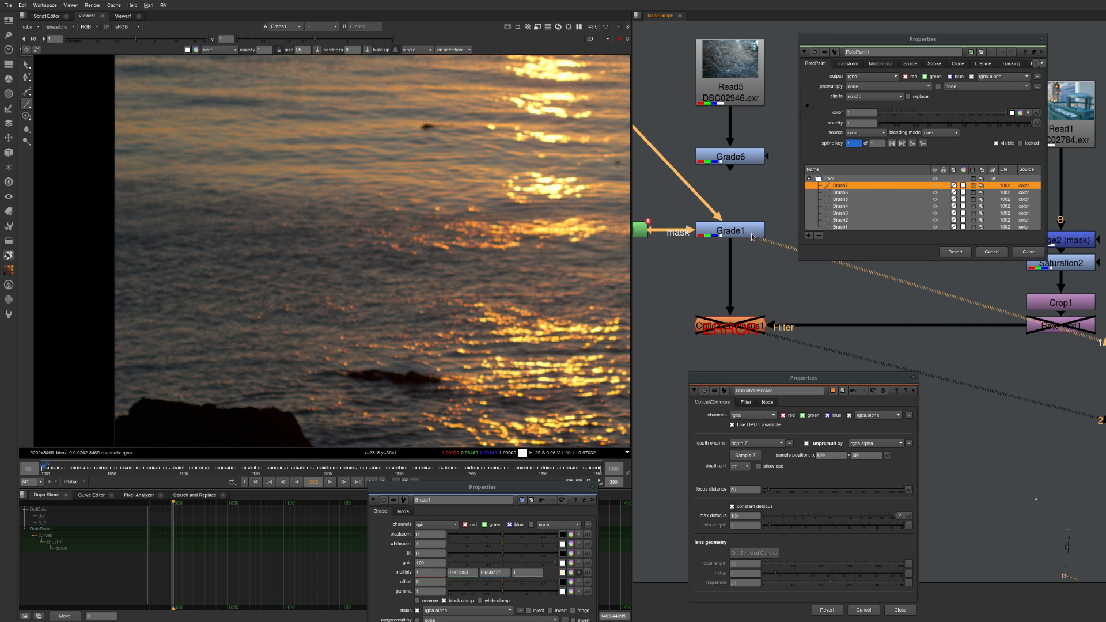
- Undo a test scribble painted on the water and show OpticalZDefocus1 enabled in the viewer
mouse_move(229, 220)
mouse_down()
mouse_move(198, 254)
mouse_move(252, 284)
mouse_up()
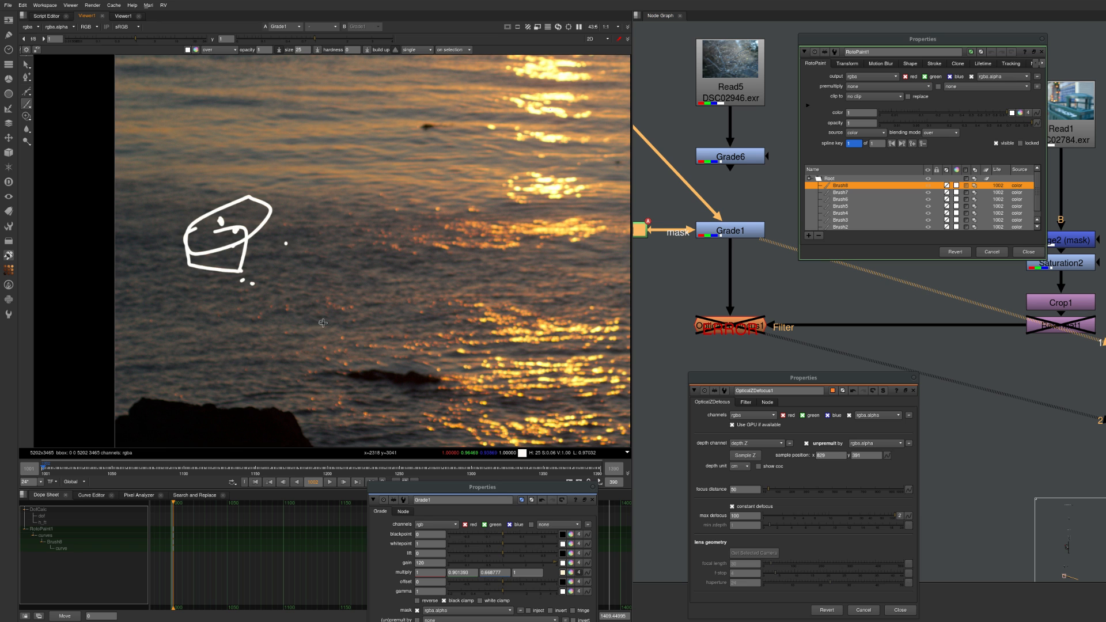
key(ctrl+z)
click(736, 327)
key(1)
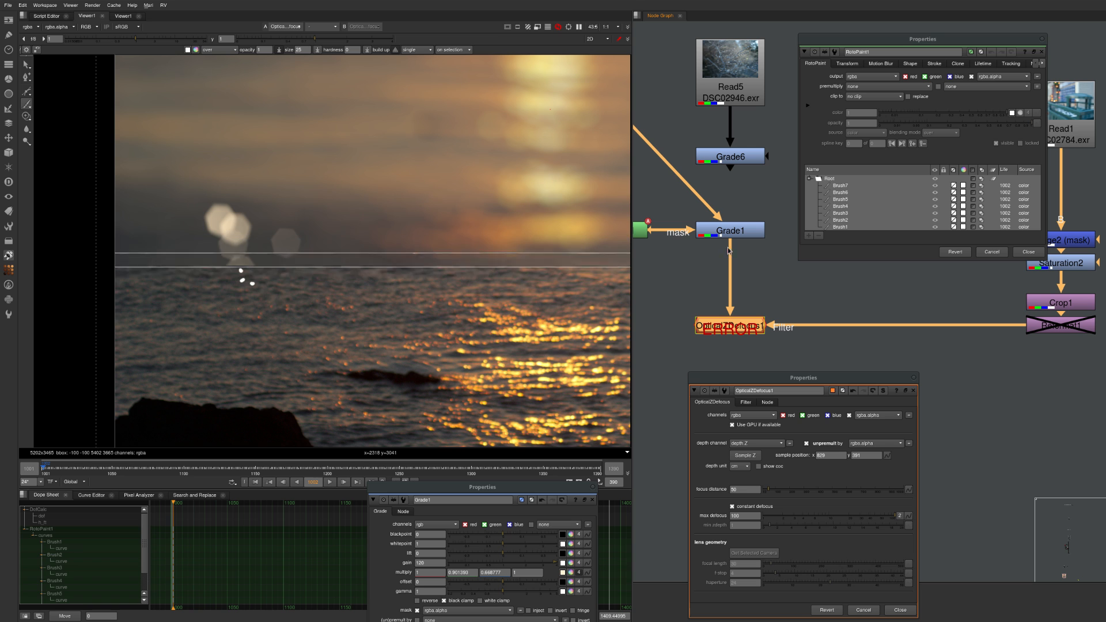
- Paint three more mask dabs on the water between the existing bokeh discs and the sun reflection
click(311, 229)
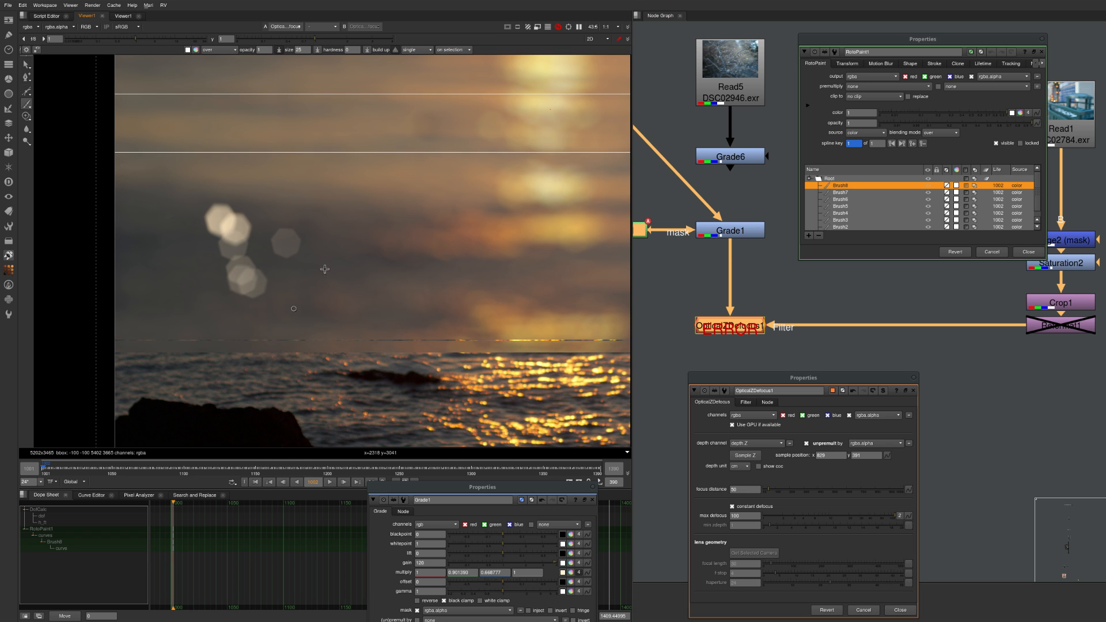
click(380, 257)
click(341, 223)
- Feed Grade1 from Grade6 in the Read5 branch and add one mask dab on the defocused branches photo
middle_drag(727, 181, 758, 217)
scroll(741, 192, down, 2)
drag(712, 195, 761, 192)
click(716, 335)
click(295, 190)
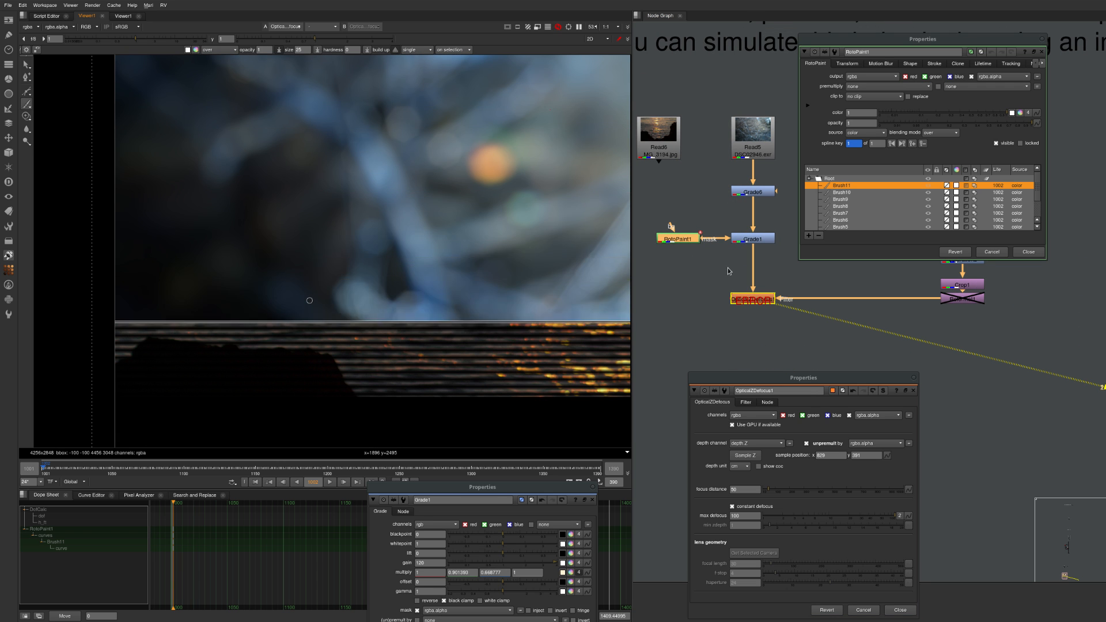
- Replace RotoPaint1 with a new empty RotoPaint node as Grade1's mask and activate its Brush tool
click(680, 255)
key(Delete)
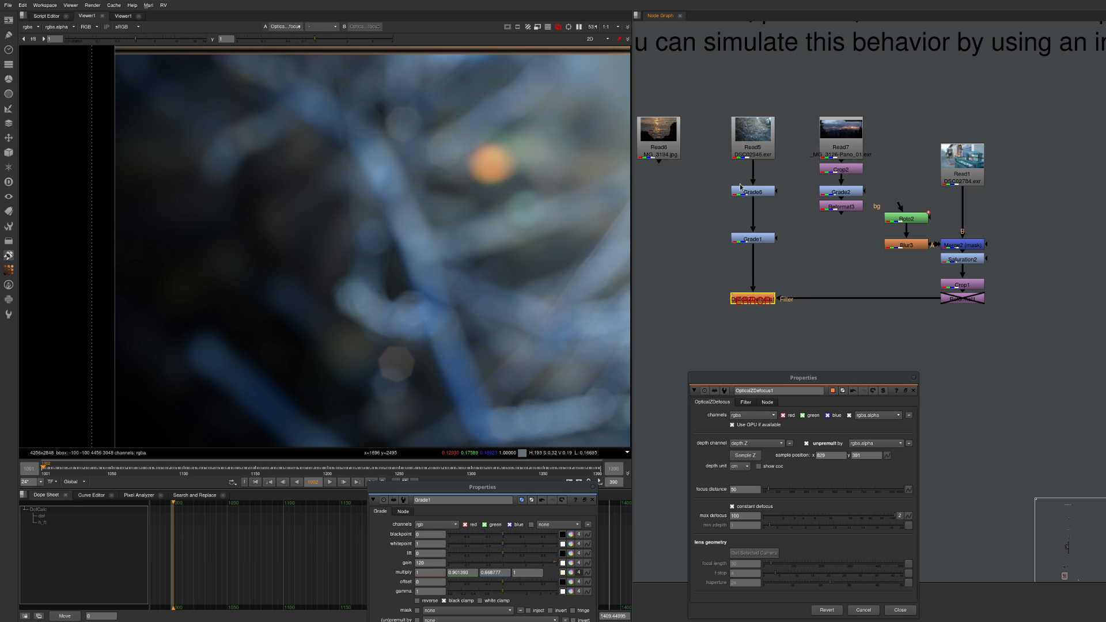
key(ctrl+z)
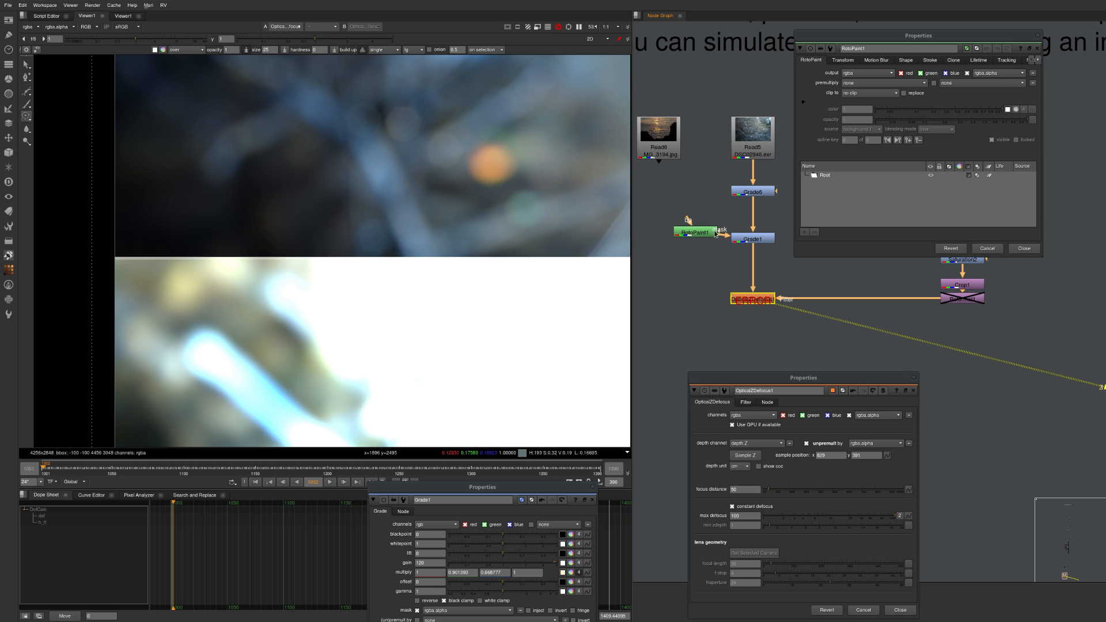
key(n)
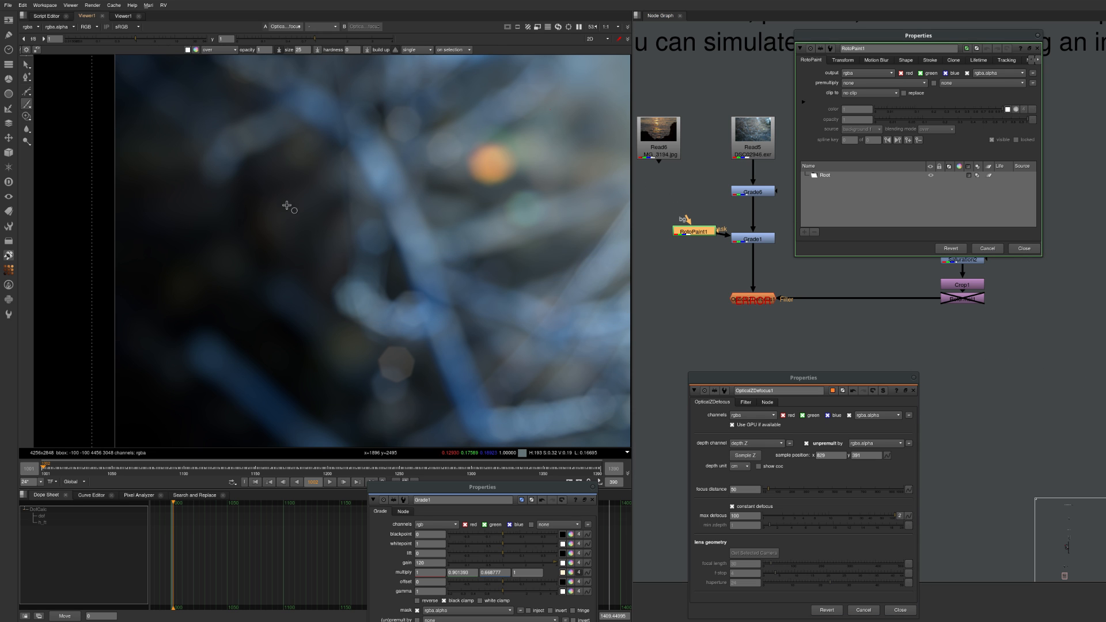
- Paint five small mask dabs on the dark background beside the branches, showing Grade1 for the last two
click(250, 193)
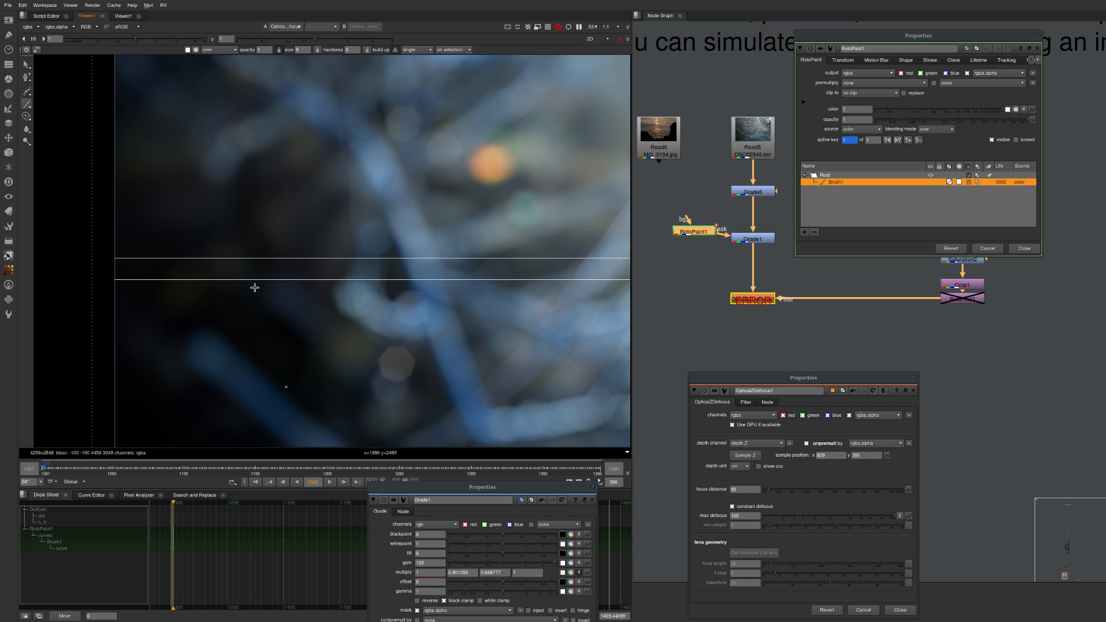
click(271, 185)
click(262, 254)
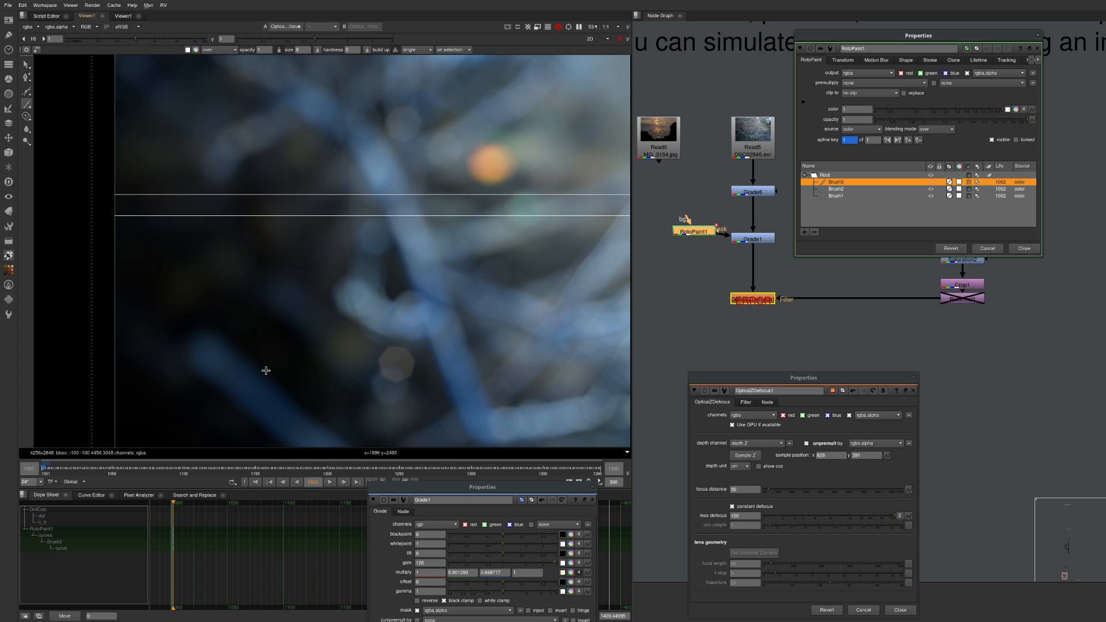
drag(757, 241, 756, 234)
key(1)
click(235, 209)
click(297, 230)
- Show OpticalZDefocus1 in the viewer and examine the bokeh of the painted dabs up close and in the full frame
click(758, 296)
key(1)
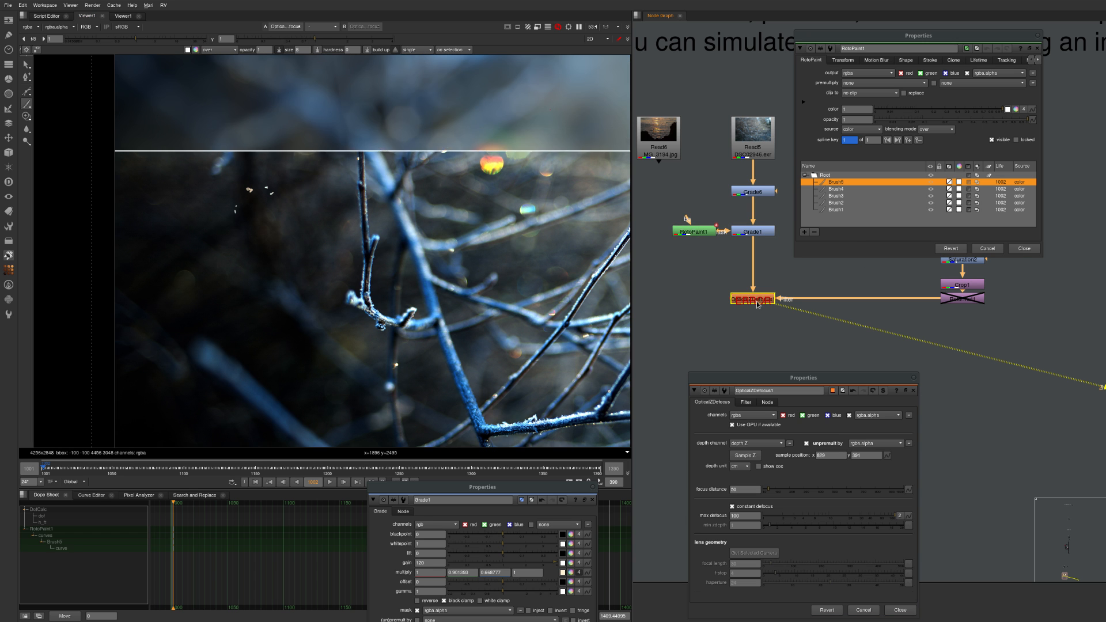
scroll(264, 185, up, 3)
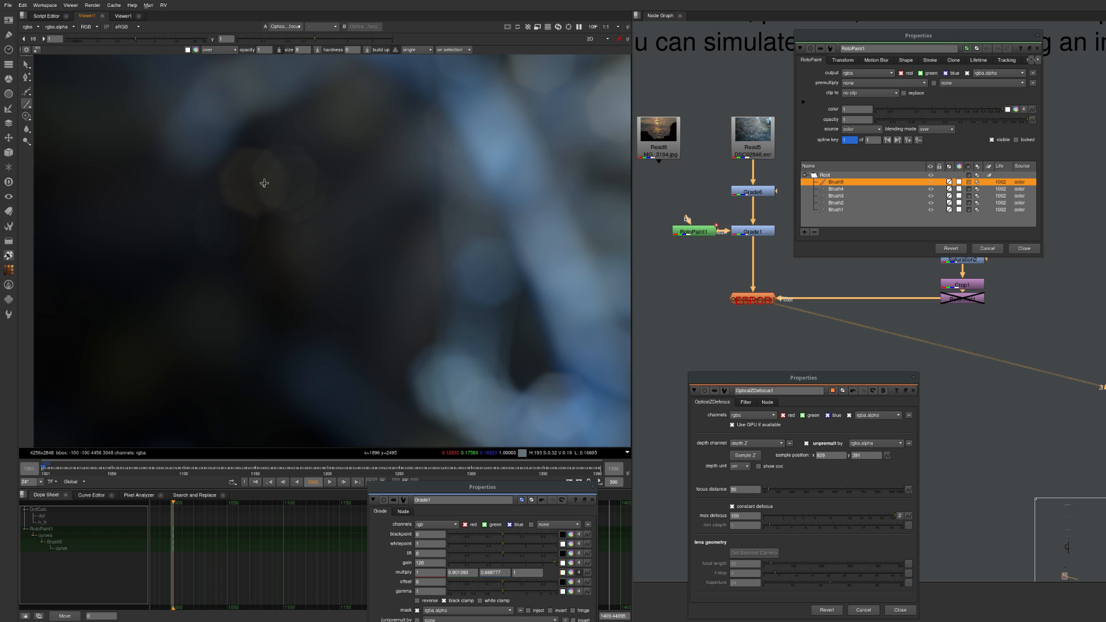
key(f)
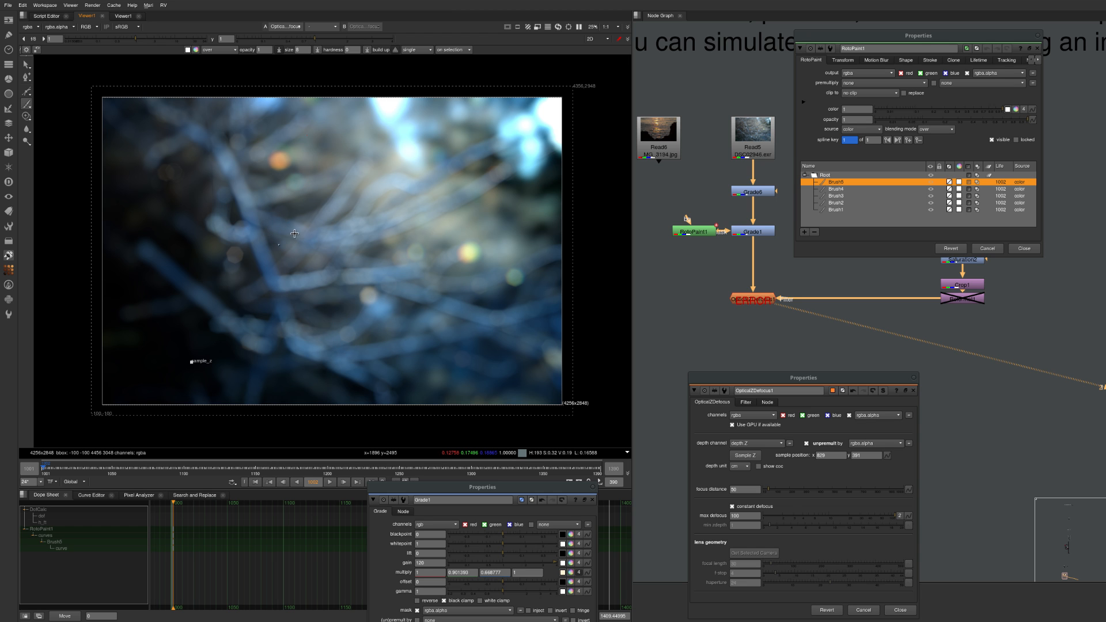
- Close all open node properties panels
middle_drag(710, 315, 697, 213)
click(738, 278)
key(shift+a)
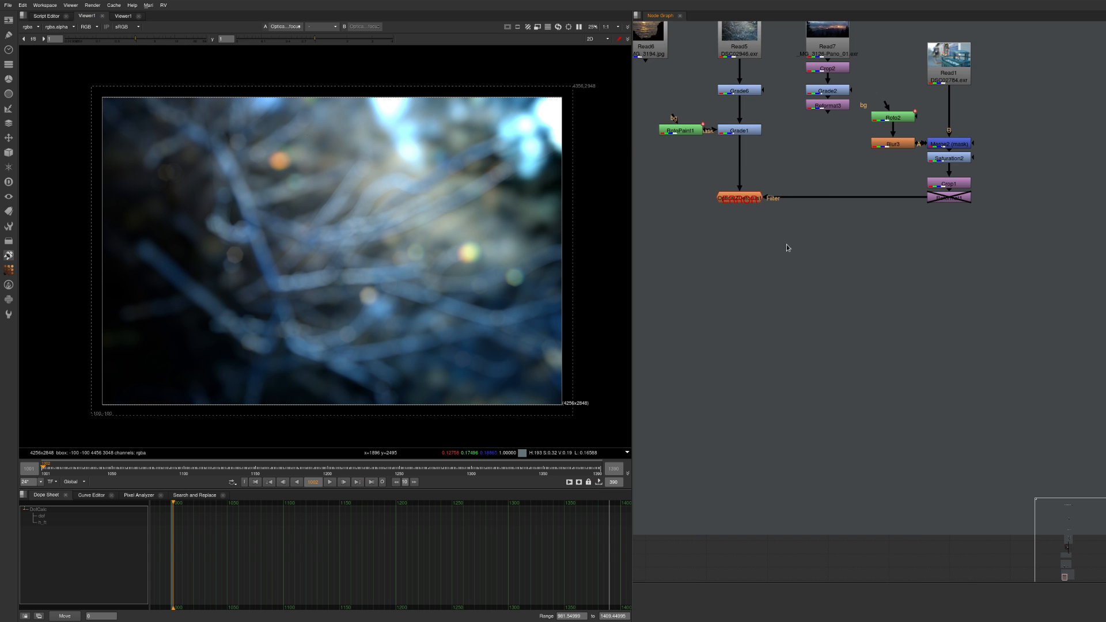
- Review the node graph's sections from DOF Example Images through Demonstration, and check the written notes on depth of field
scroll(748, 313, down, 7)
middle_drag(760, 363, 746, 368)
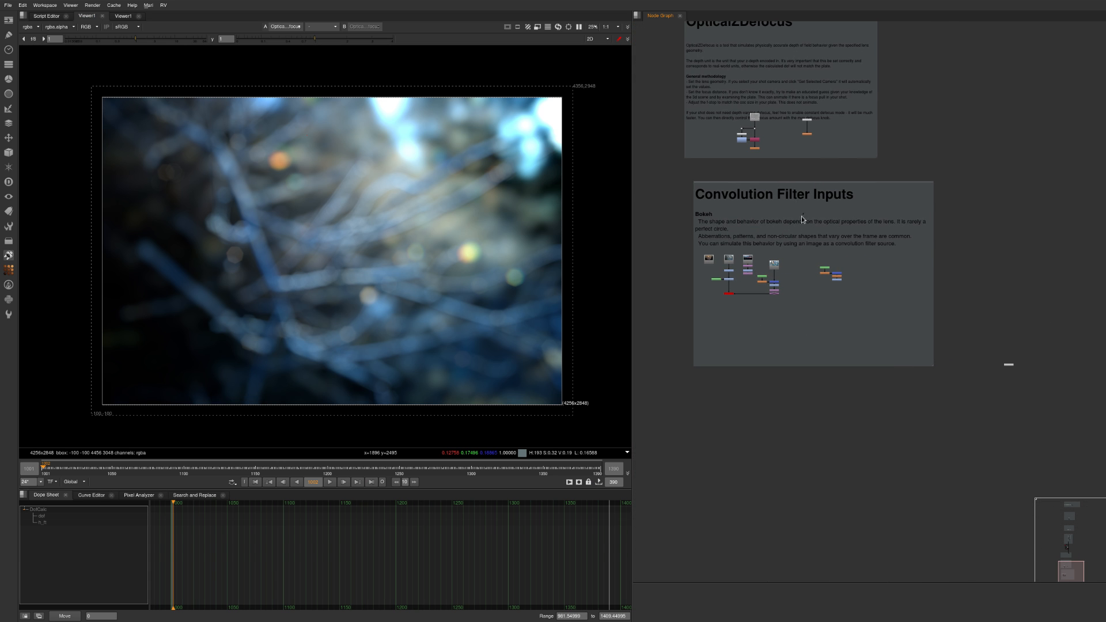
key(f)
middle_drag(868, 50, 793, 208)
scroll(794, 191, up, 6)
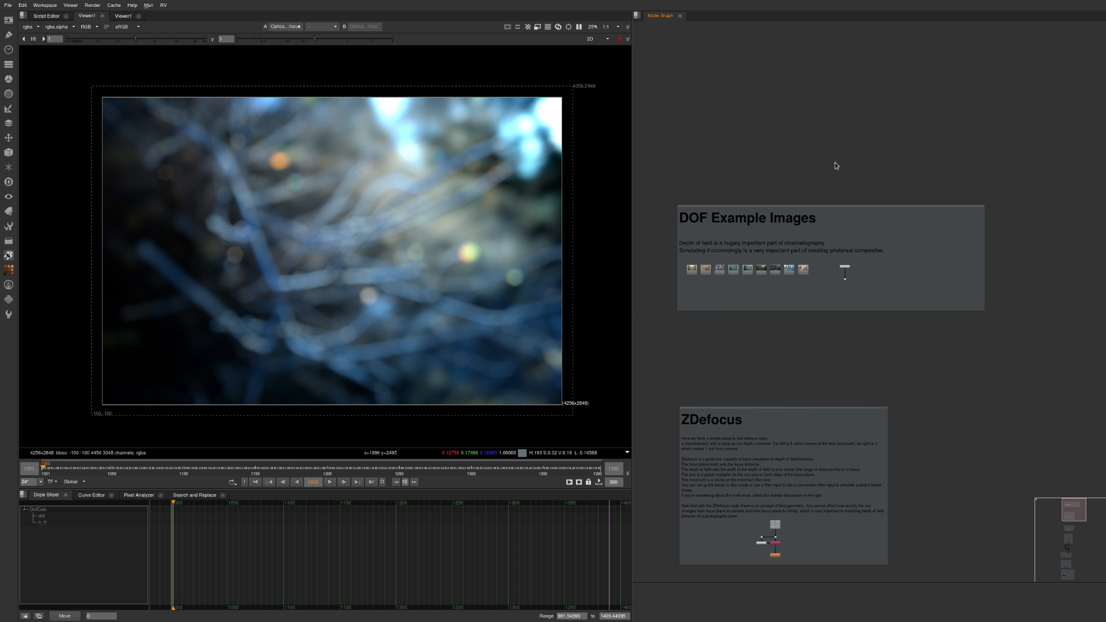
key(alt+Tab)
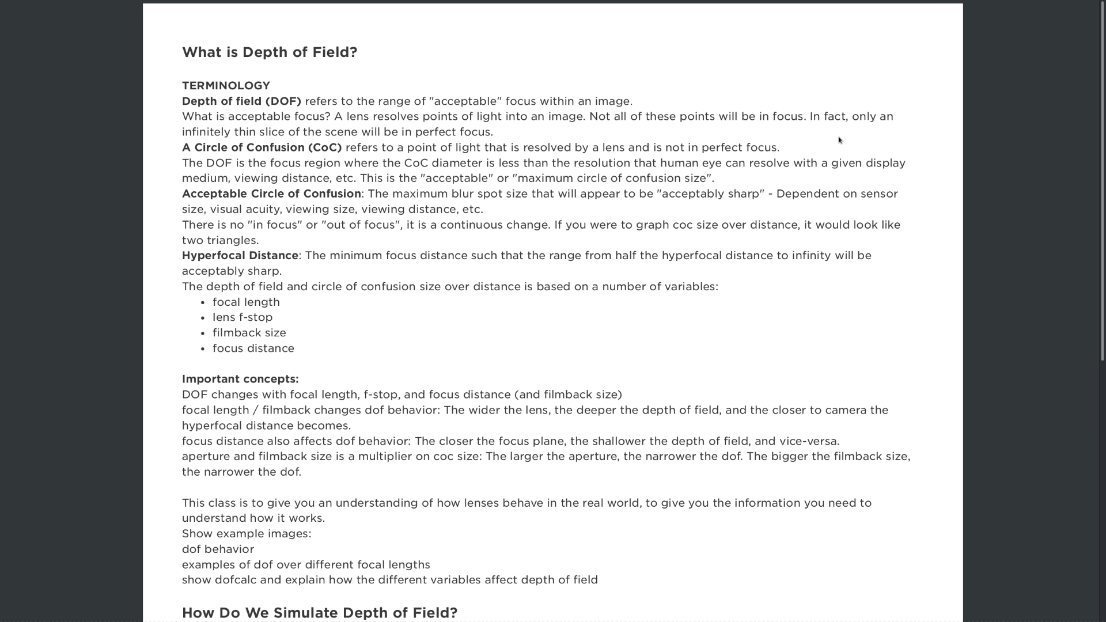
key(alt+Tab)
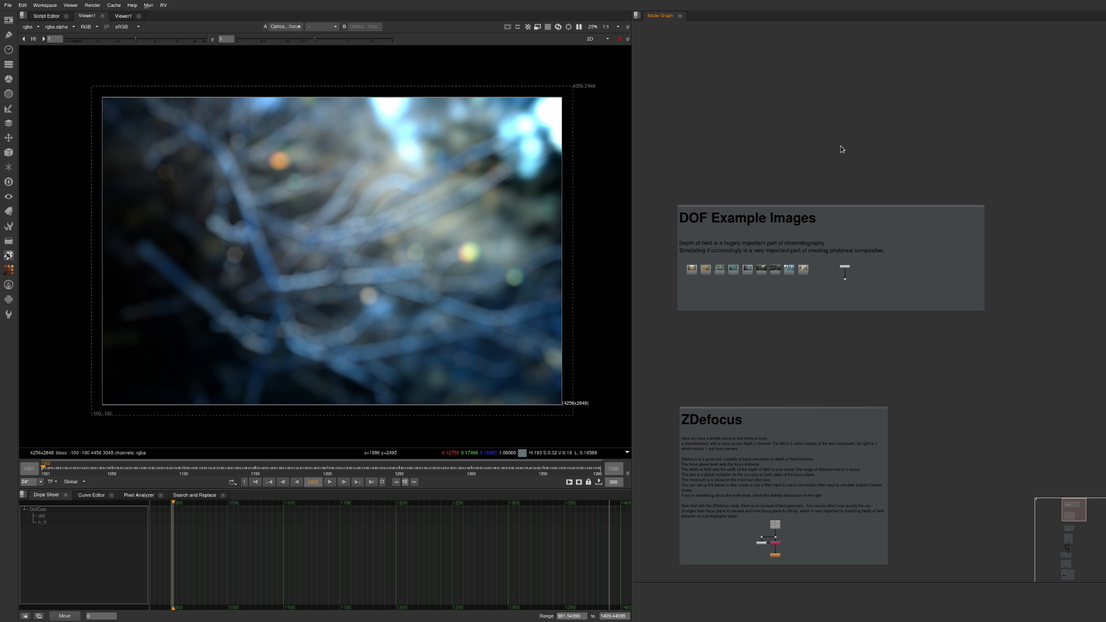
middle_drag(790, 412, 791, 202)
scroll(790, 202, down, 3)
middle_drag(825, 277, 868, 260)
middle_drag(878, 315, 857, 197)
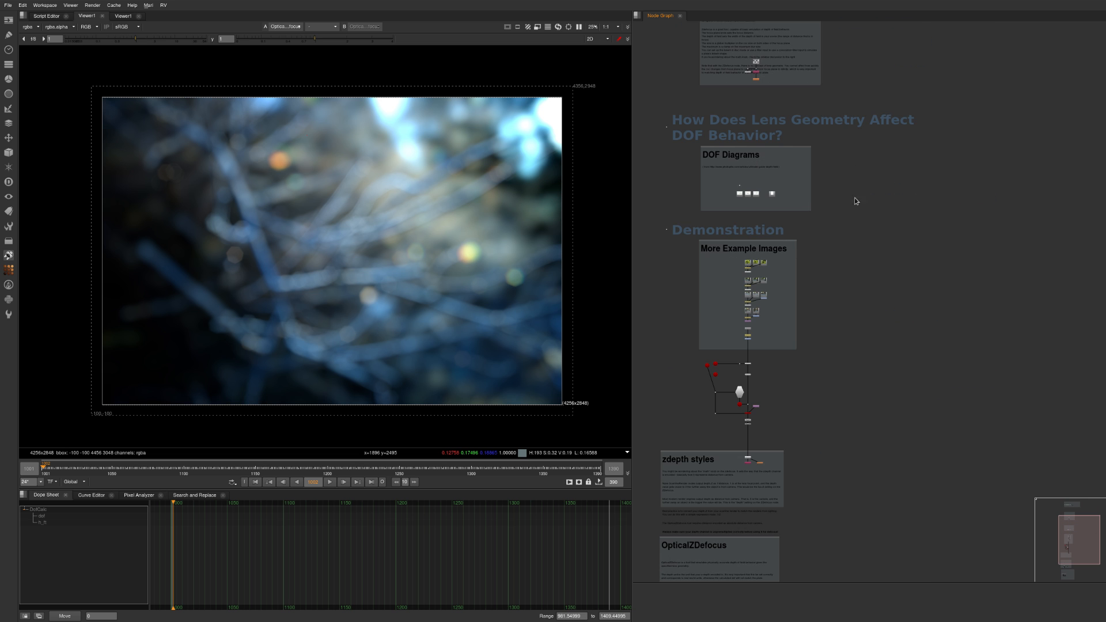